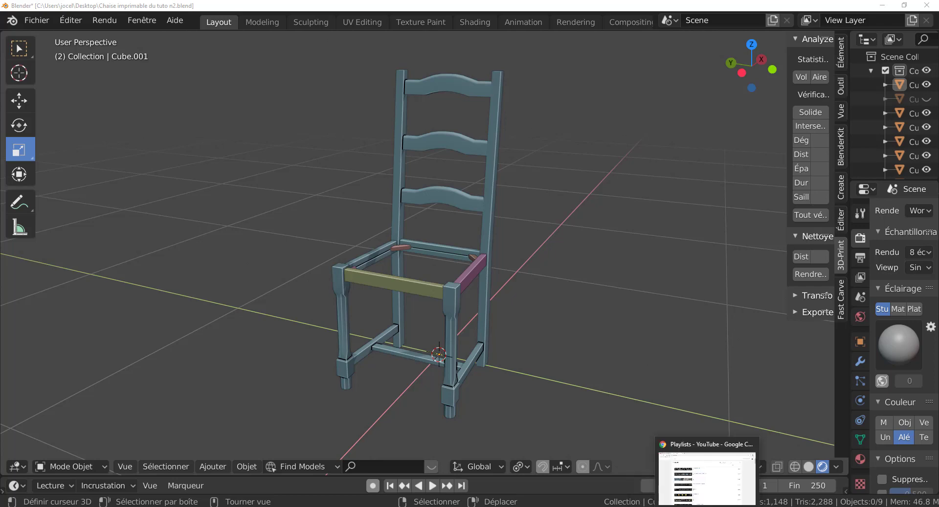
- Leave the browser, isolate the chair's main body in Local View and recentre it
{"action": "left_click", "coordinate": [707, 475]}
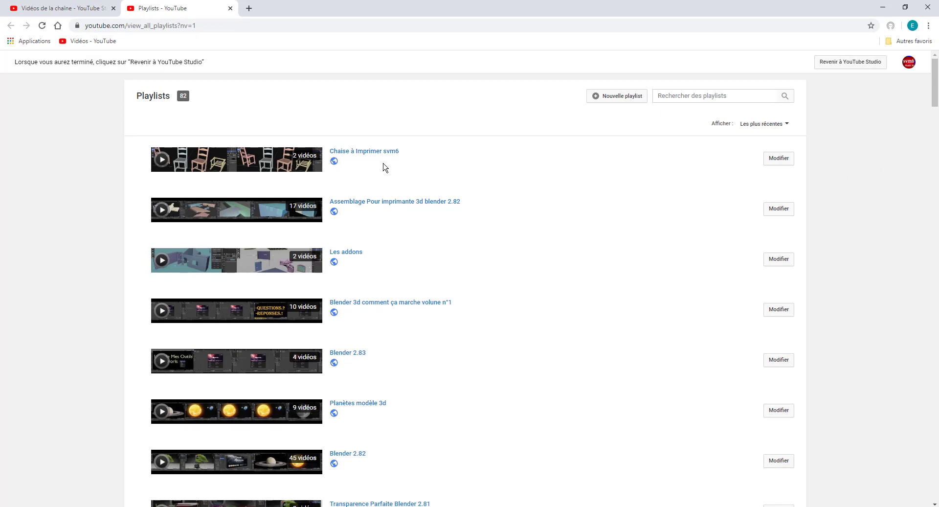
{"action": "left_click", "coordinate": [928, 7]}
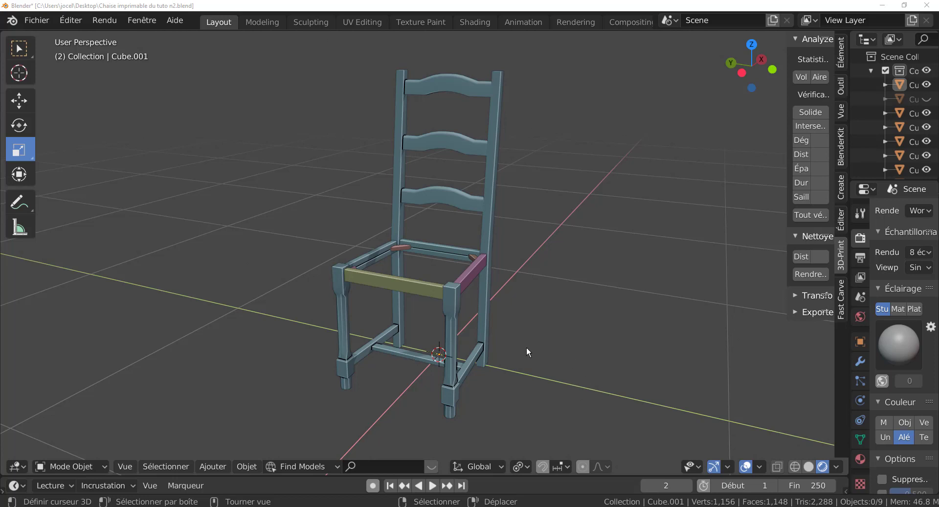
{"action": "left_click_drag", "start_coordinate": [482, 310], "coordinate": [599, 313]}
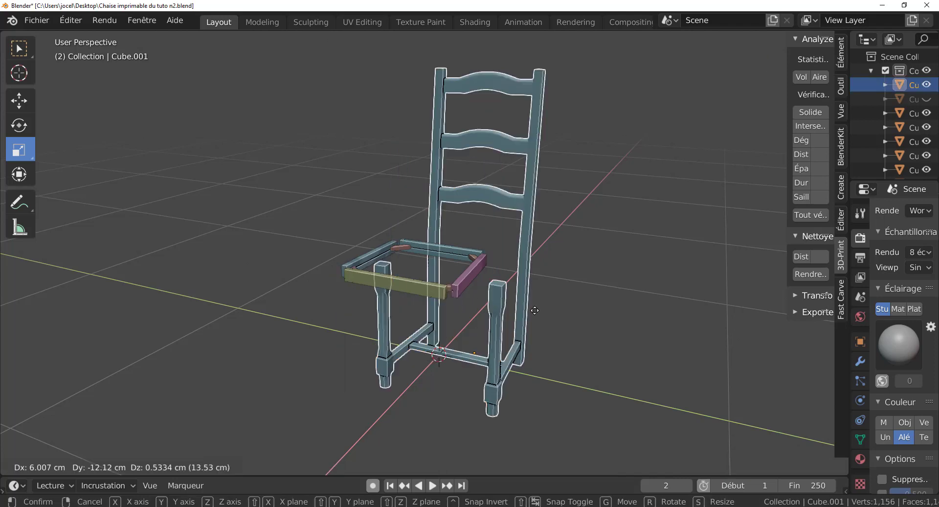
{"action": "right_click", "coordinate": [600, 313]}
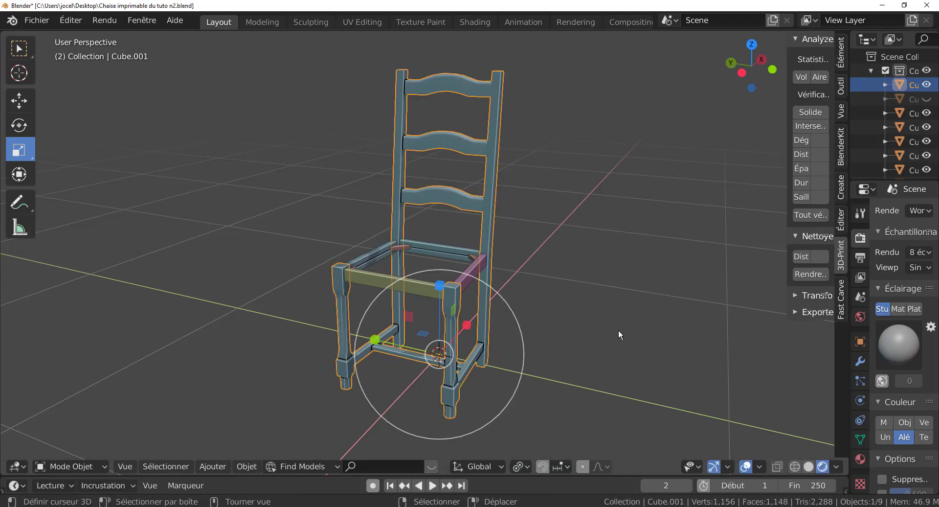
{"action": "key", "text": "KP_Divide"}
{"action": "mouse_move", "coordinate": [619, 334]}
{"action": "middle_mouse_down"}
{"action": "mouse_move", "coordinate": [580, 342]}
{"action": "mouse_move", "coordinate": [597, 307]}
{"action": "middle_mouse_up"}
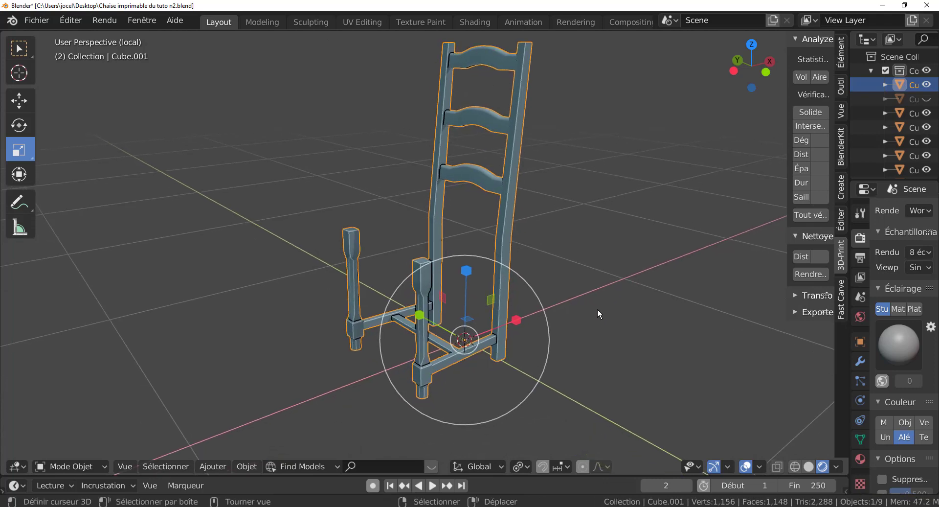
{"action": "scroll", "coordinate": [597, 308], "scroll_direction": "up", "scroll_amount": 2}
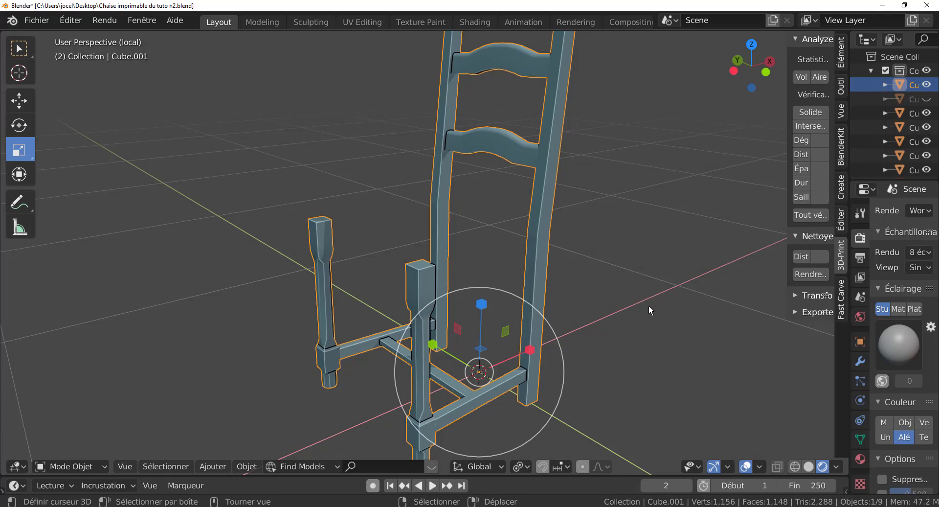
{"action": "scroll", "coordinate": [656, 308], "scroll_direction": "down", "scroll_amount": 1}
{"action": "scroll", "coordinate": [658, 311], "scroll_direction": "down", "scroll_amount": 1}
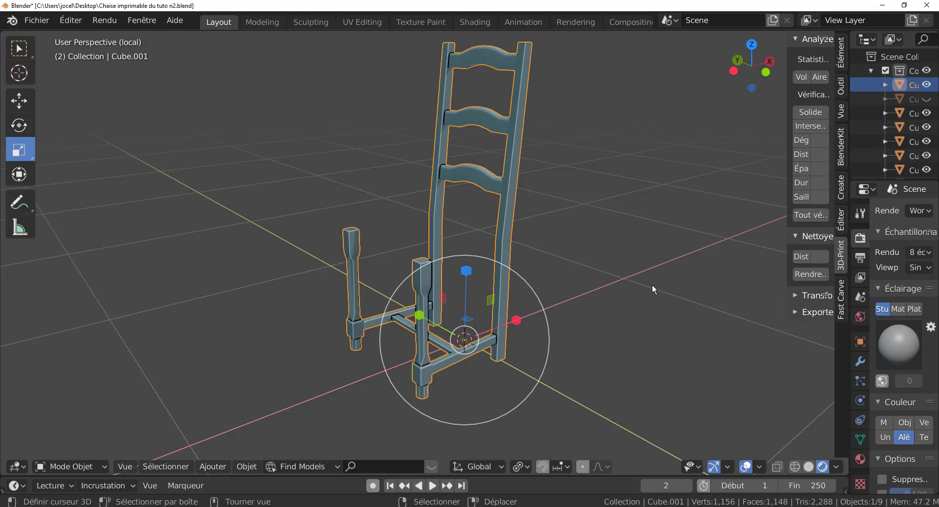
{"action": "mouse_move", "coordinate": [654, 300]}
{"action": "middle_mouse_down", "text": "shift"}
{"action": "mouse_move", "coordinate": [636, 318]}
{"action": "mouse_move", "coordinate": [574, 314]}
{"action": "middle_mouse_up", "text": "shift"}
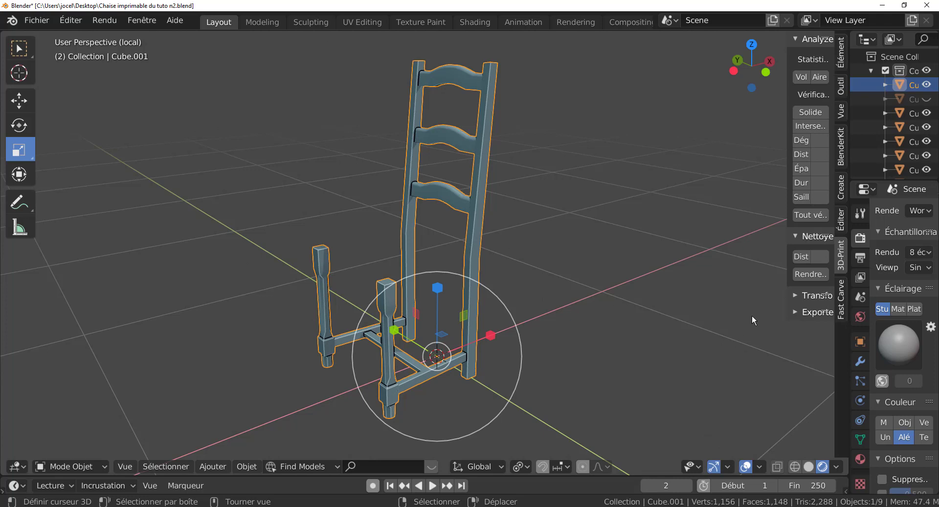
- Show the chair body's Item transform values, reading its 44 × 43.3 × 104 cm dimensions
{"action": "left_click", "coordinate": [841, 53]}
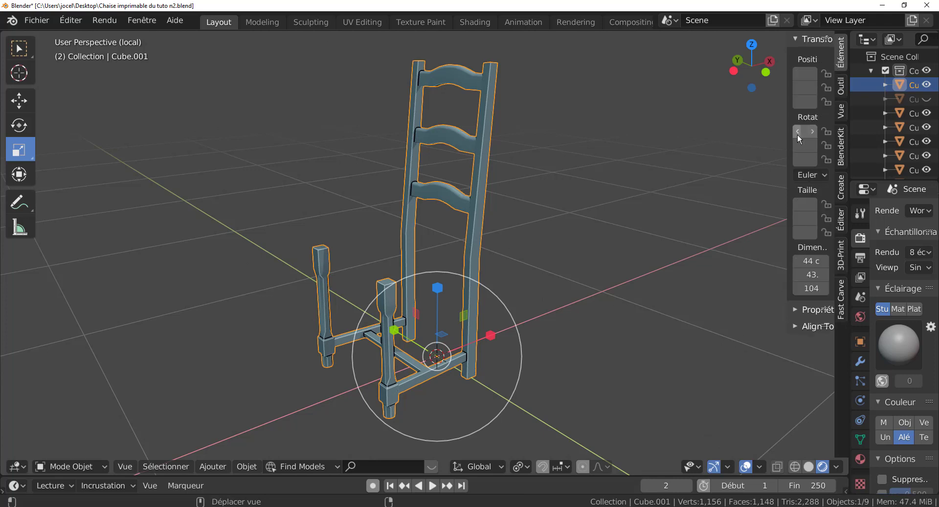
{"action": "left_click_drag", "start_coordinate": [789, 140], "coordinate": [704, 142]}
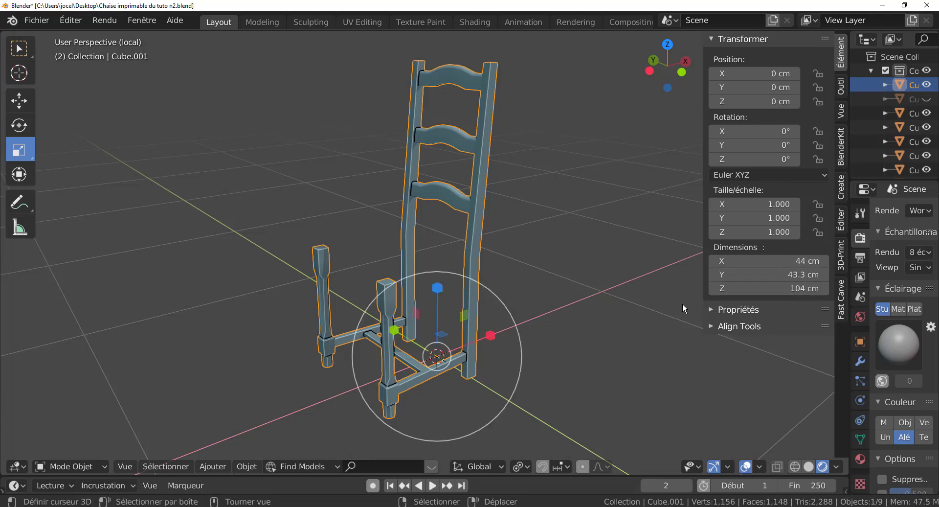
{"action": "scroll", "coordinate": [574, 290], "scroll_direction": "up", "scroll_amount": 2}
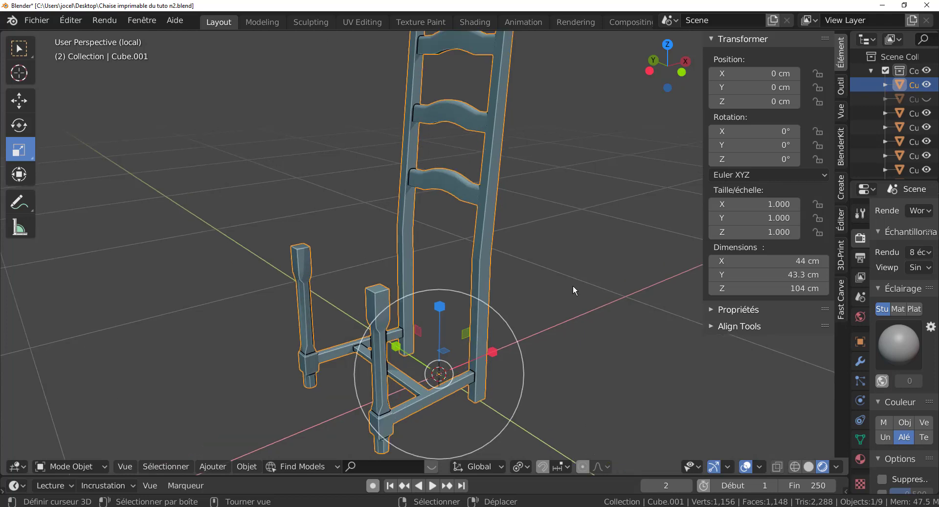
{"action": "scroll", "coordinate": [563, 284], "scroll_direction": "down", "scroll_amount": 2}
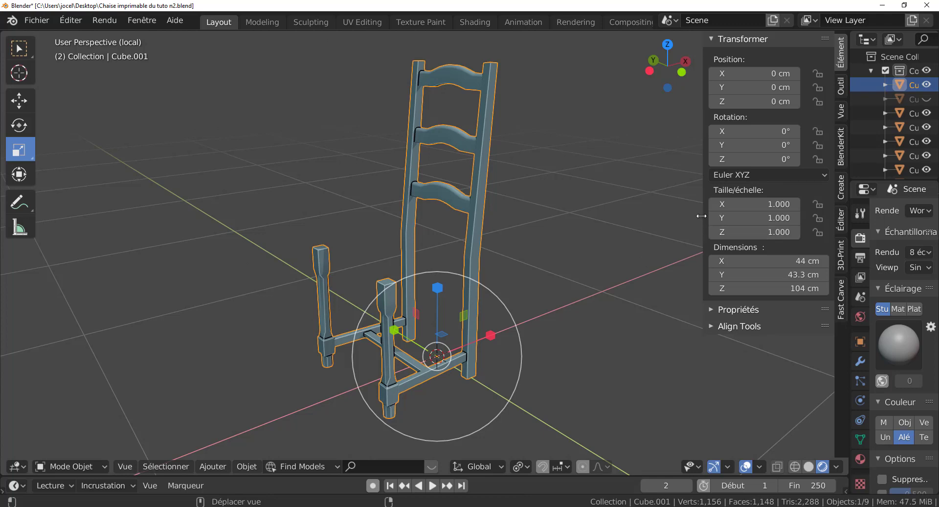
{"action": "left_click_drag", "start_coordinate": [702, 216], "coordinate": [754, 214]}
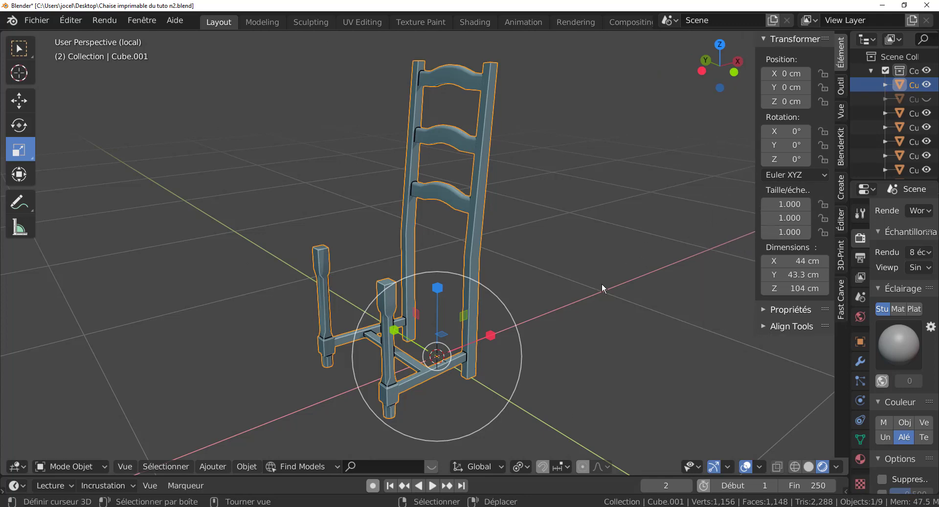
- Enter Edit Mode on Cube.001 and loop-select both sections of the lower side rail
{"action": "key", "text": "Tab"}
{"action": "middle_click_drag", "start_coordinate": [572, 326], "coordinate": [520, 319]}
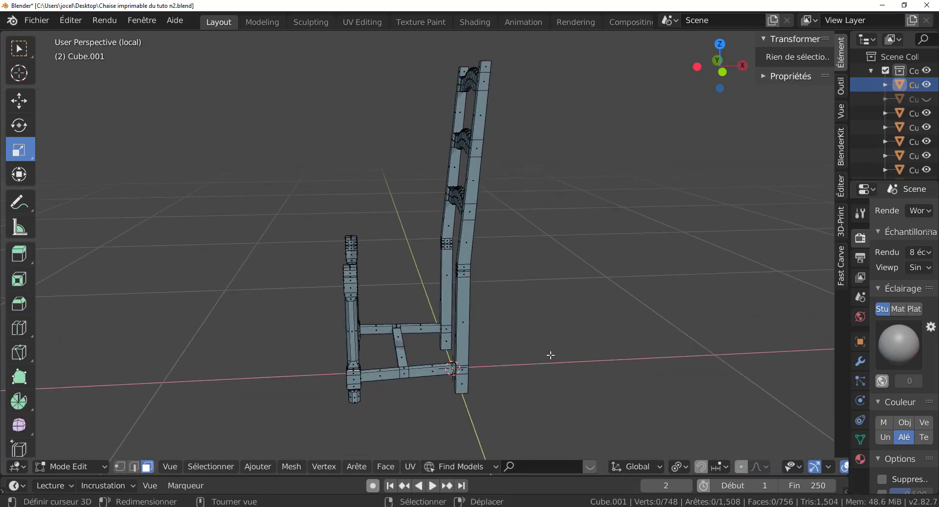
{"action": "mouse_move", "coordinate": [550, 355]}
{"action": "middle_mouse_down"}
{"action": "mouse_move", "coordinate": [535, 304]}
{"action": "mouse_move", "coordinate": [514, 348]}
{"action": "middle_mouse_up"}
{"action": "scroll", "coordinate": [514, 298], "scroll_direction": "up", "scroll_amount": 2}
{"action": "scroll", "coordinate": [518, 323], "scroll_direction": "up", "scroll_amount": 3}
{"action": "scroll", "coordinate": [516, 345], "scroll_direction": "up", "scroll_amount": 2}
{"action": "scroll", "coordinate": [521, 339], "scroll_direction": "up", "scroll_amount": 2}
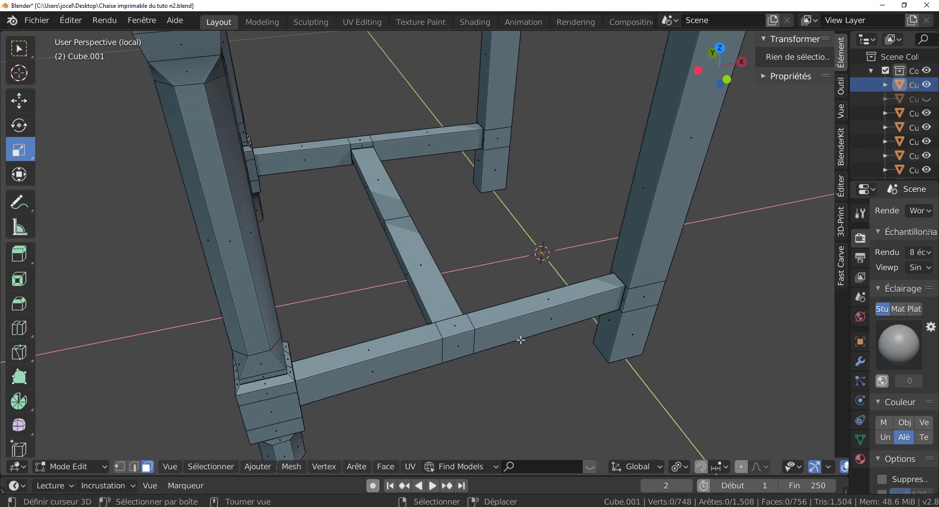
{"action": "scroll", "coordinate": [521, 340], "scroll_direction": "down", "scroll_amount": 2}
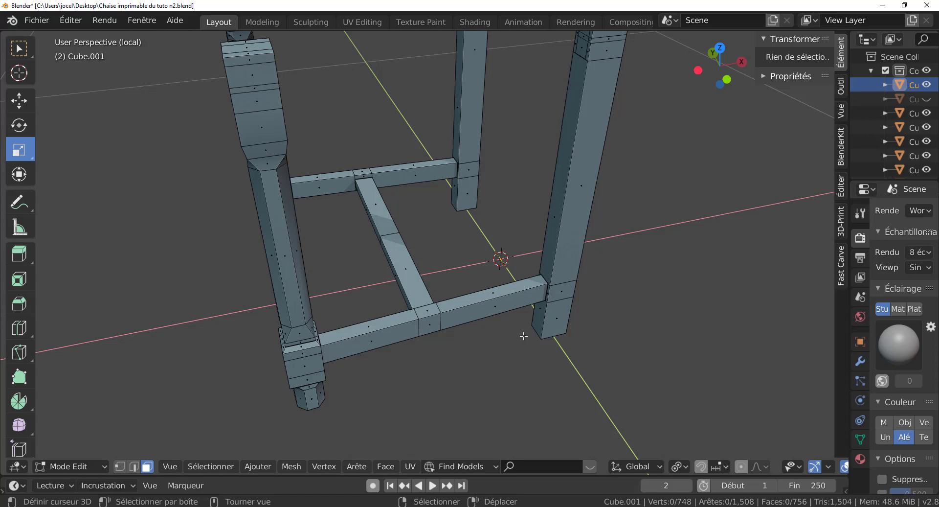
{"action": "scroll", "coordinate": [523, 336], "scroll_direction": "up", "scroll_amount": 1}
{"action": "left_click", "coordinate": [502, 325], "text": "alt"}
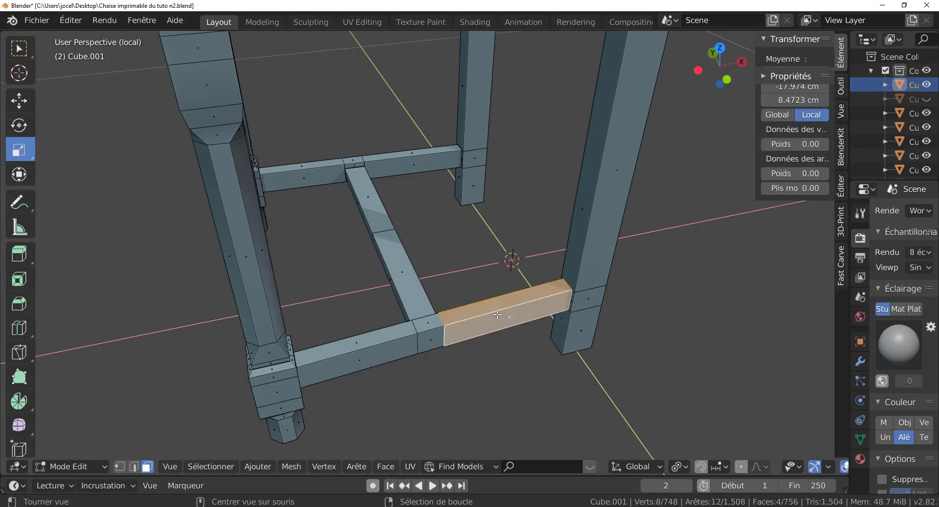
{"action": "left_click", "coordinate": [401, 352], "text": "alt+shift"}
- Add the faces at the cross-rail junction to the rail selection
{"action": "mouse_move", "coordinate": [421, 380]}
{"action": "middle_mouse_down"}
{"action": "mouse_move", "coordinate": [367, 389]}
{"action": "mouse_move", "coordinate": [380, 394]}
{"action": "middle_mouse_up"}
{"action": "left_click", "coordinate": [378, 330], "text": "shift"}
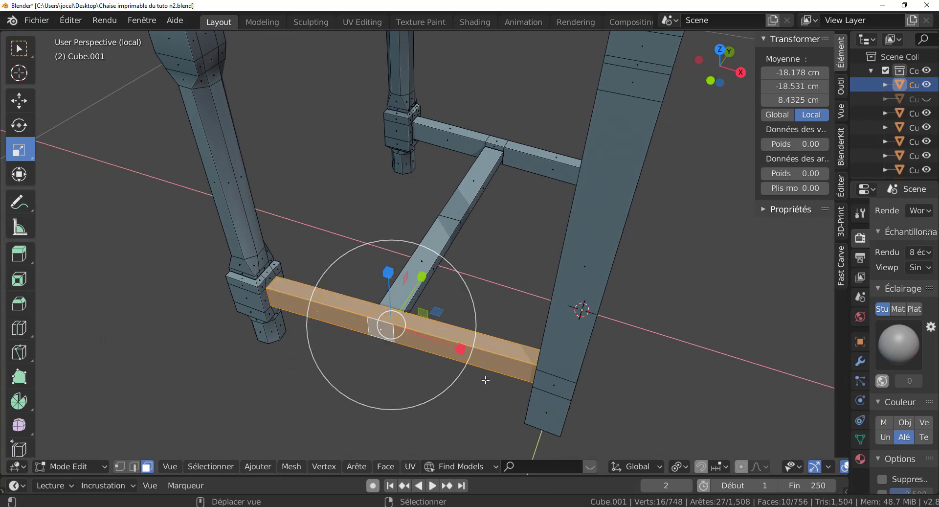
{"action": "mouse_move", "coordinate": [378, 331]}
{"action": "middle_mouse_down"}
{"action": "mouse_move", "coordinate": [360, 282]}
{"action": "mouse_move", "coordinate": [329, 388]}
{"action": "mouse_move", "coordinate": [348, 361]}
{"action": "middle_mouse_up"}
{"action": "left_click", "coordinate": [360, 282], "text": "shift"}
{"action": "mouse_move", "coordinate": [416, 334]}
{"action": "middle_mouse_down"}
{"action": "mouse_move", "coordinate": [348, 338]}
{"action": "mouse_move", "coordinate": [361, 308]}
{"action": "mouse_move", "coordinate": [369, 373]}
{"action": "mouse_move", "coordinate": [416, 232]}
{"action": "middle_mouse_up"}
{"action": "left_click", "coordinate": [349, 338], "text": "shift"}
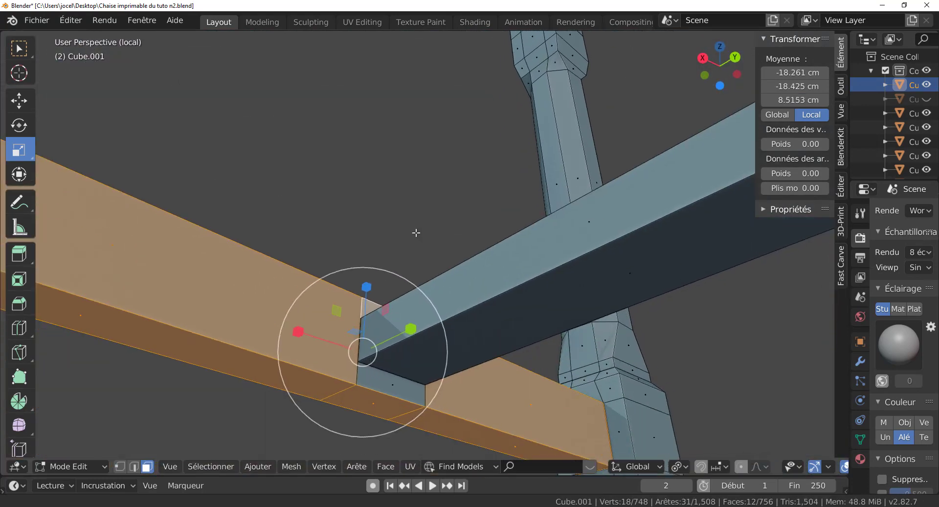
{"action": "left_click", "coordinate": [385, 373], "text": "shift"}
{"action": "mouse_move", "coordinate": [385, 373]}
{"action": "middle_mouse_down"}
{"action": "mouse_move", "coordinate": [414, 368]}
{"action": "mouse_move", "coordinate": [374, 404]}
{"action": "mouse_move", "coordinate": [311, 392]}
{"action": "mouse_move", "coordinate": [465, 380]}
{"action": "middle_mouse_up"}
{"action": "scroll", "coordinate": [504, 358], "scroll_direction": "up", "scroll_amount": 2}
{"action": "scroll", "coordinate": [504, 358], "scroll_direction": "up", "scroll_amount": 2}
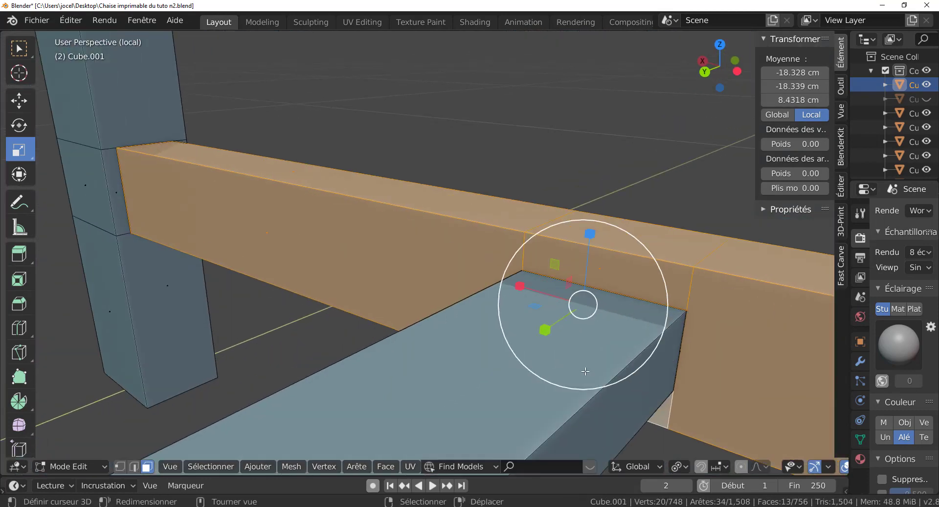
{"action": "middle_click_drag", "start_coordinate": [575, 372], "coordinate": [557, 355]}
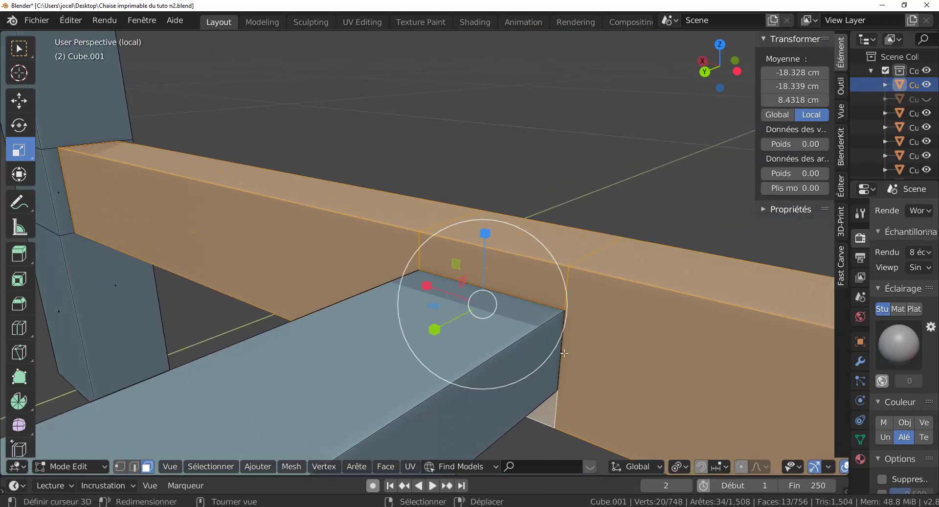
{"action": "scroll", "coordinate": [557, 362], "scroll_direction": "down", "scroll_amount": 3}
{"action": "scroll", "coordinate": [539, 382], "scroll_direction": "down", "scroll_amount": 2}
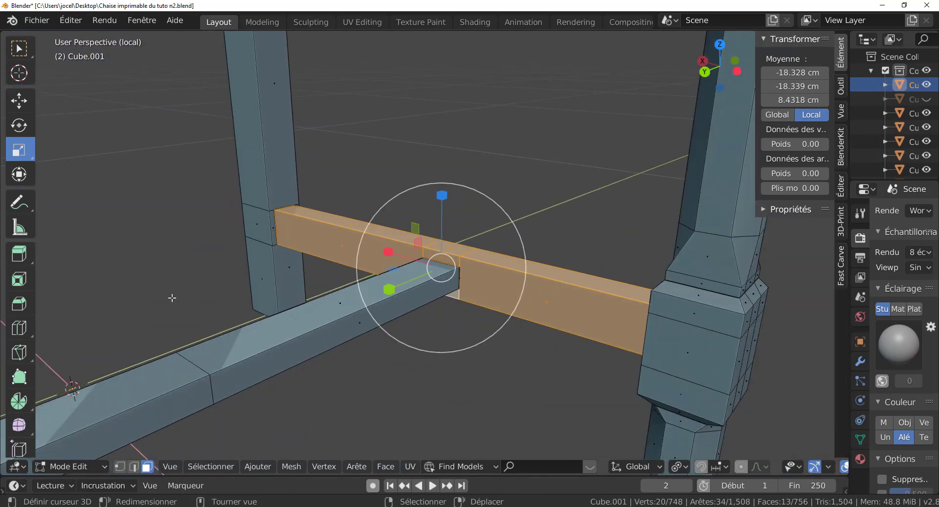
- Separate the selected lower side rail from the chair body into a new object
{"action": "key", "text": "ctrl+p"}
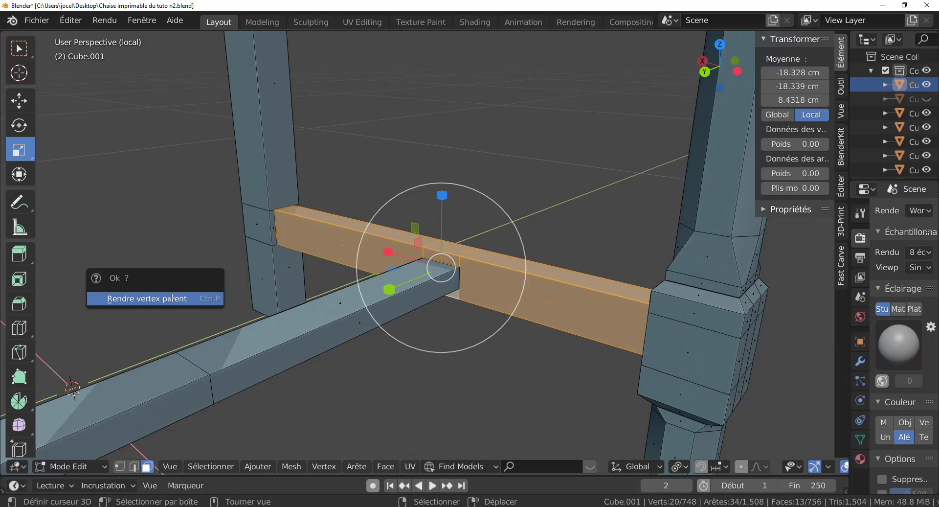
{"action": "left_click", "coordinate": [172, 298]}
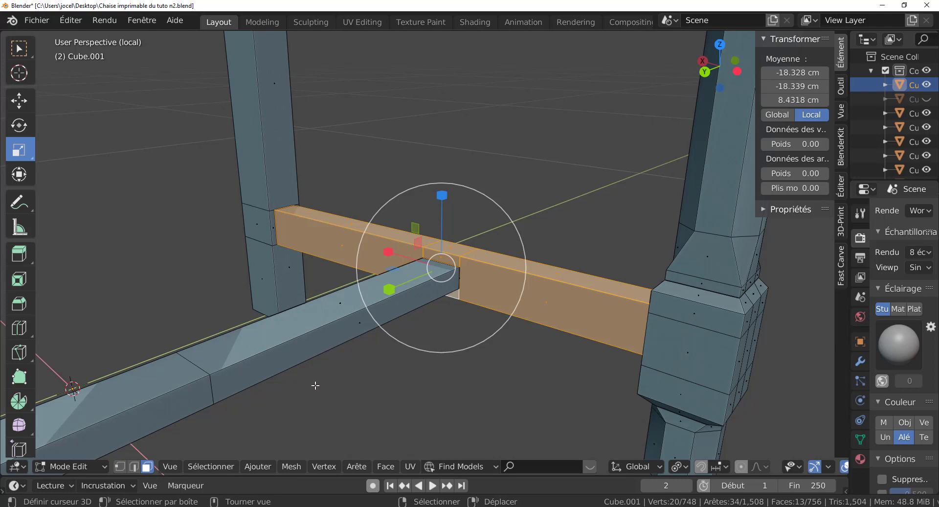
{"action": "key", "text": "p"}
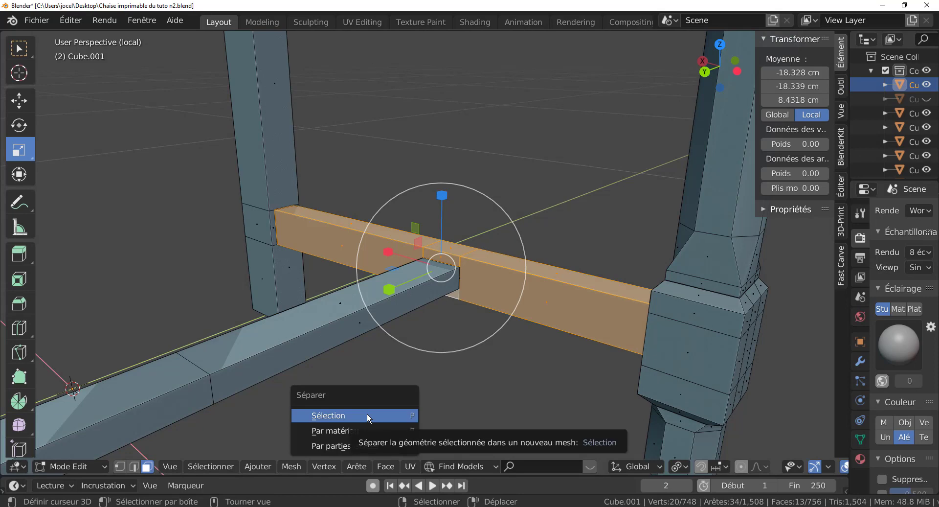
{"action": "left_click", "coordinate": [367, 414]}
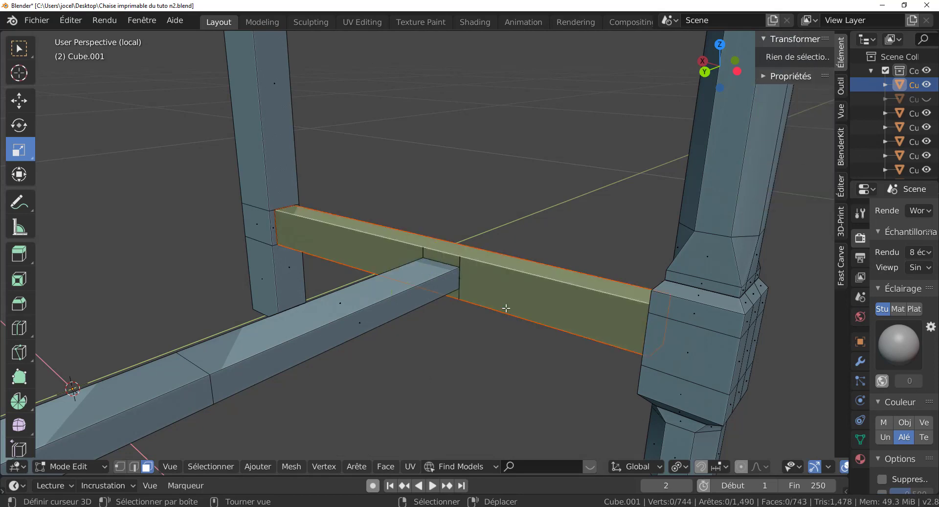
- In Object Mode, select the new rail Cube.011 (30.9 × 4.05 × 3.16 cm) and collapse the sidebar
{"action": "key", "text": "Tab"}
{"action": "scroll", "coordinate": [455, 381], "scroll_direction": "down", "scroll_amount": 3}
{"action": "scroll", "coordinate": [470, 332], "scroll_direction": "down", "scroll_amount": 2}
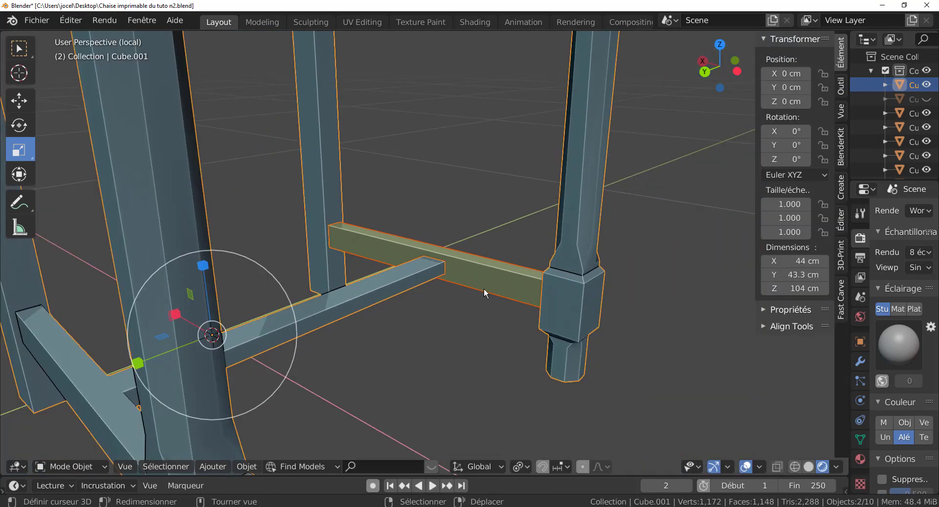
{"action": "left_click", "coordinate": [483, 286]}
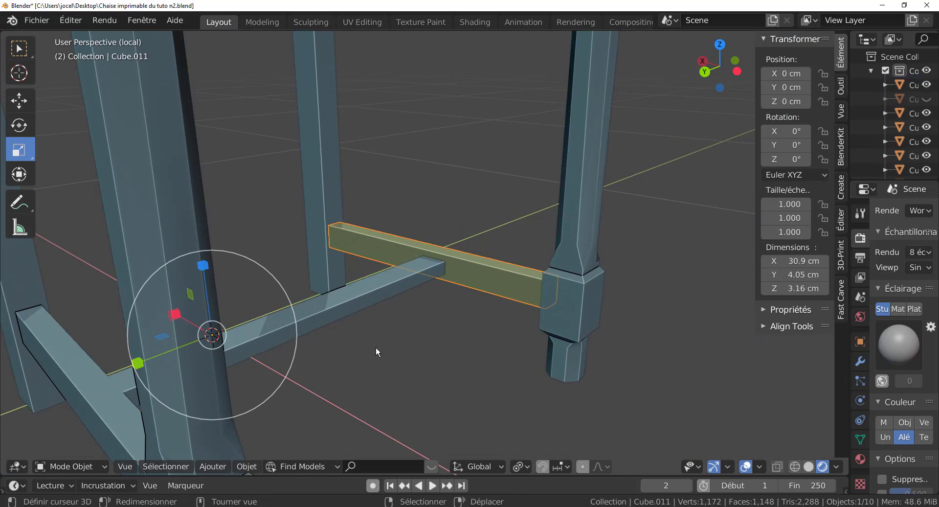
{"action": "left_click", "coordinate": [553, 280]}
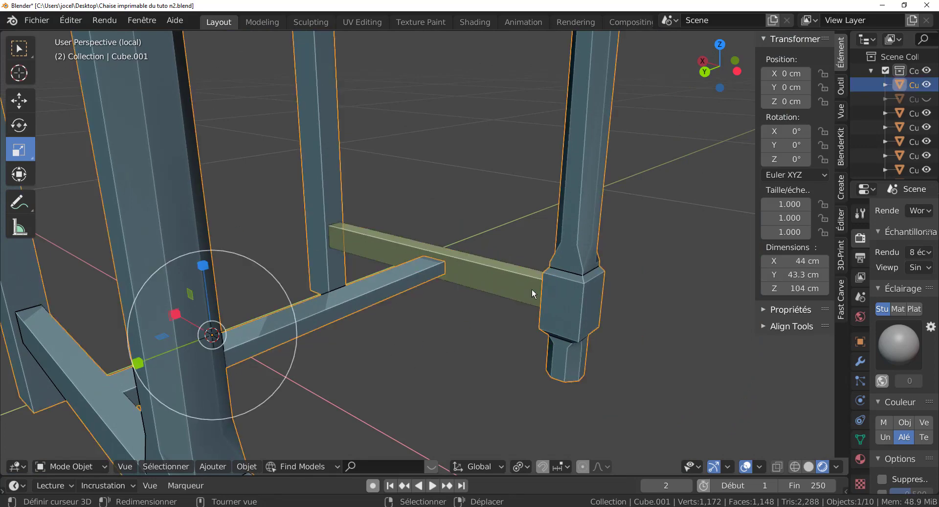
{"action": "left_click", "coordinate": [459, 271]}
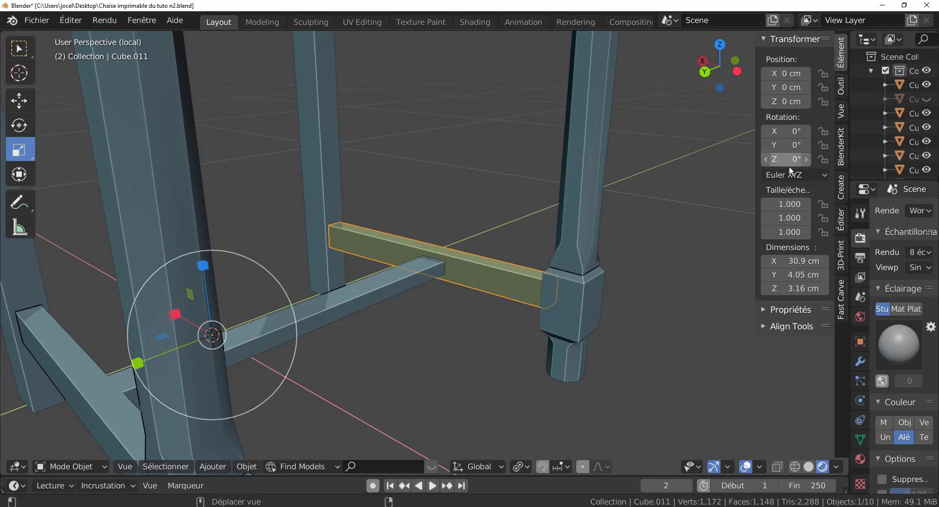
{"action": "mouse_move", "coordinate": [796, 176]}
{"action": "left_mouse_down"}
{"action": "mouse_move", "coordinate": [848, 163]}
{"action": "mouse_move", "coordinate": [653, 166]}
{"action": "left_mouse_up"}
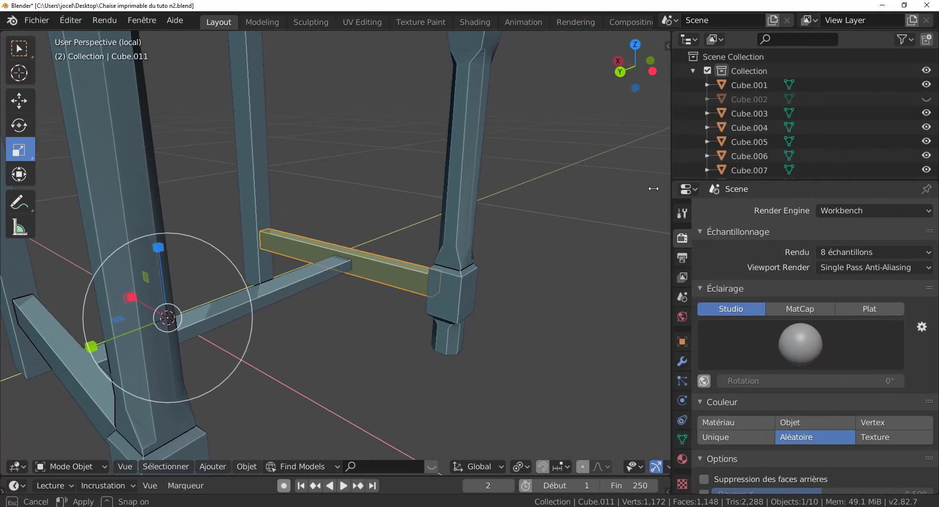
- Compare Cube.001 and Cube.011, then widen the viewport and orbit to the crossbar's far side
{"action": "scroll", "coordinate": [871, 142], "scroll_direction": "down", "scroll_amount": 4}
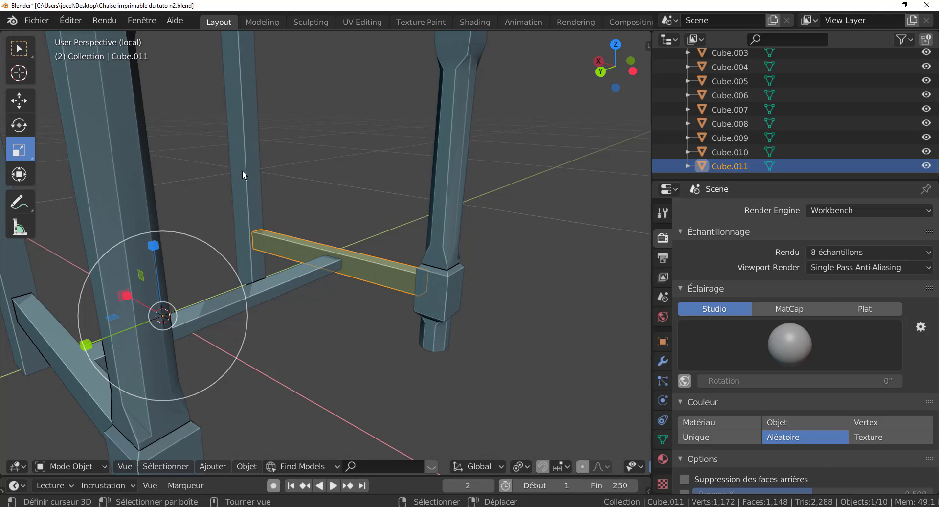
{"action": "left_click", "coordinate": [451, 208]}
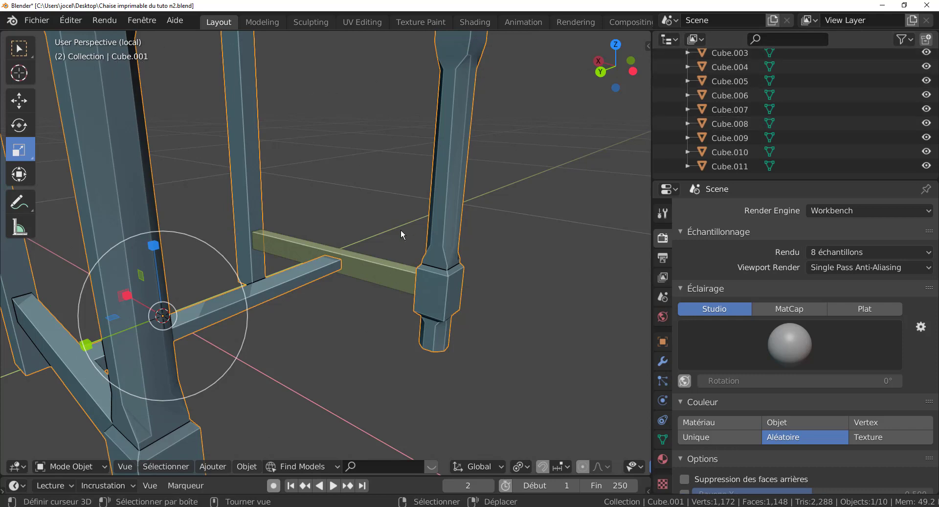
{"action": "left_click", "coordinate": [377, 282]}
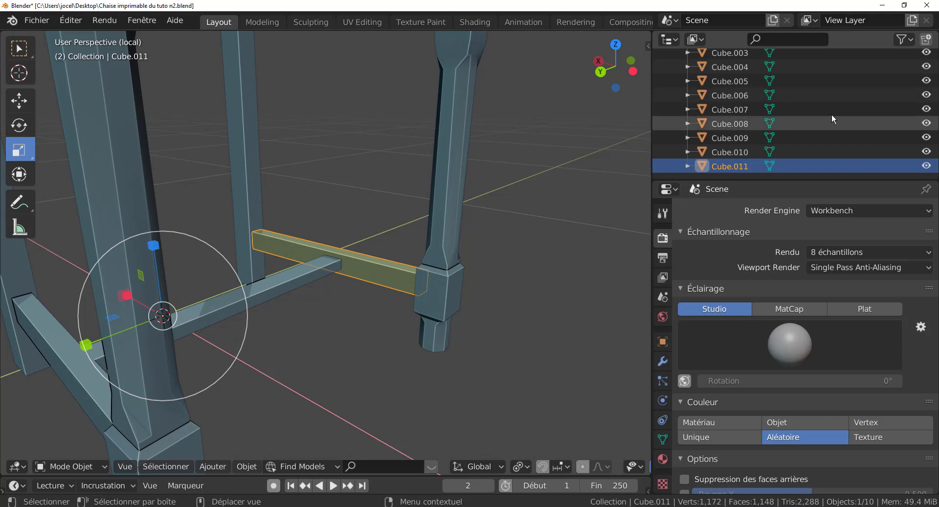
{"action": "scroll", "coordinate": [832, 113], "scroll_direction": "up", "scroll_amount": 3}
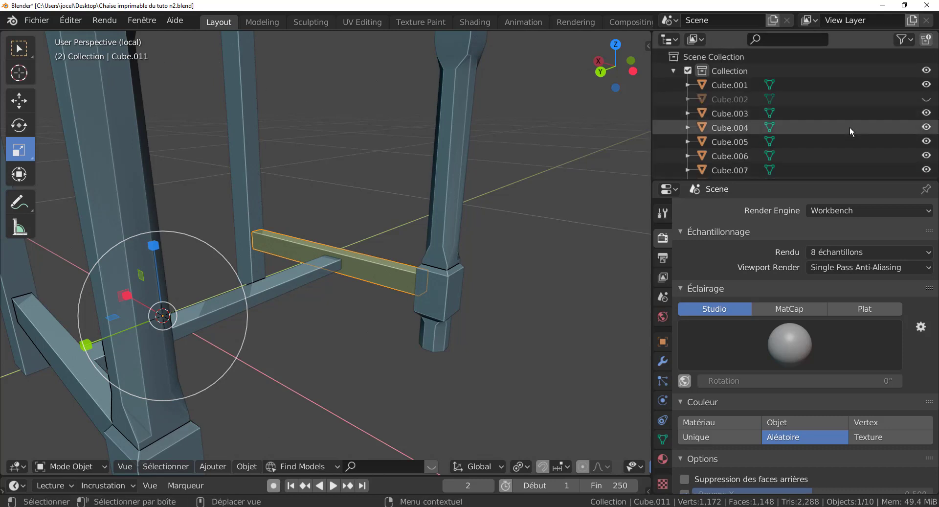
{"action": "scroll", "coordinate": [849, 127], "scroll_direction": "down", "scroll_amount": 3}
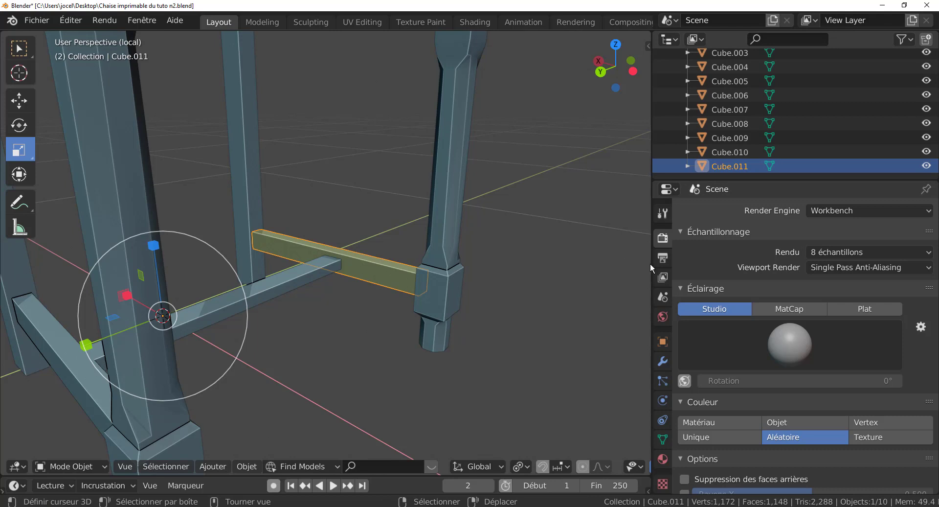
{"action": "left_click_drag", "start_coordinate": [652, 266], "coordinate": [772, 274]}
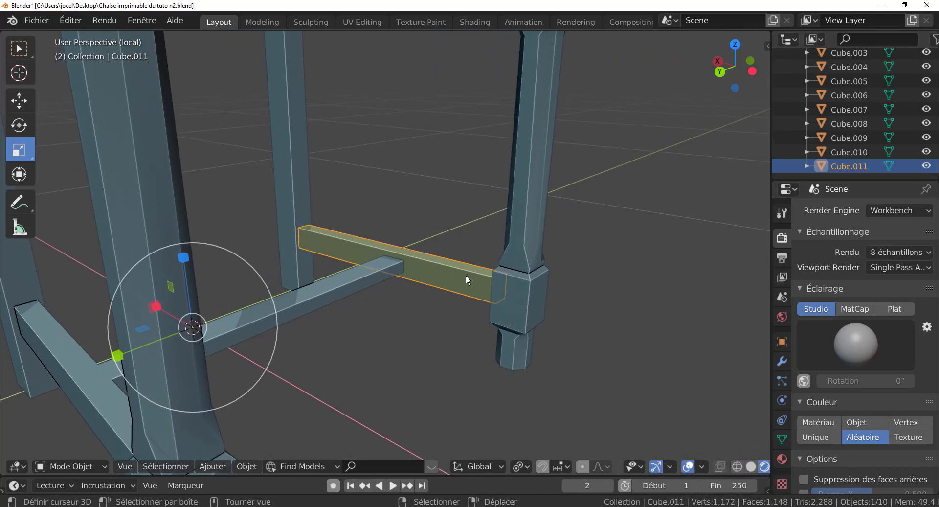
{"action": "mouse_move", "coordinate": [466, 274]}
{"action": "middle_mouse_down"}
{"action": "mouse_move", "coordinate": [489, 305]}
{"action": "mouse_move", "coordinate": [445, 347]}
{"action": "mouse_move", "coordinate": [495, 351]}
{"action": "mouse_move", "coordinate": [468, 336]}
{"action": "mouse_move", "coordinate": [495, 358]}
{"action": "middle_mouse_up"}
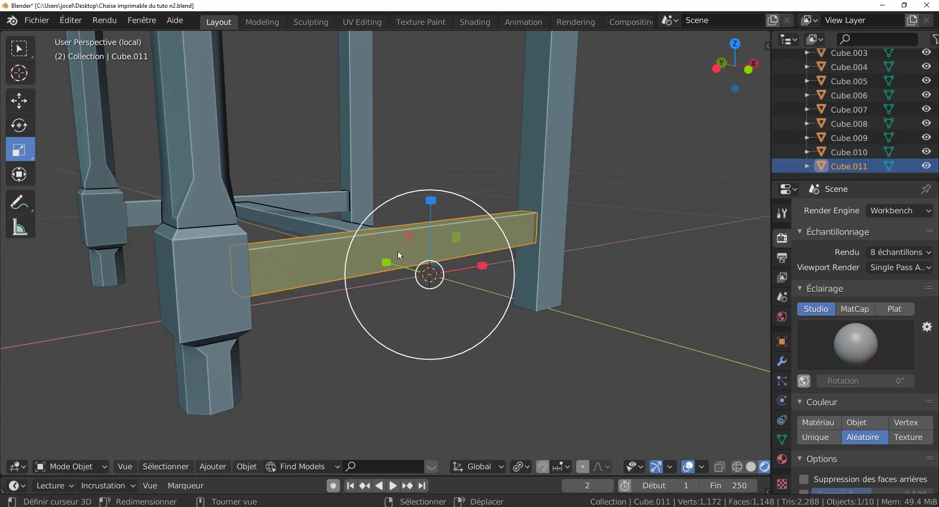
- Isolate the Cube.011 crossbar and enter Edit Mode, zooming toward its joint slot
{"action": "key", "text": "KP_Divide"}
{"action": "key", "text": "KP_Divide"}
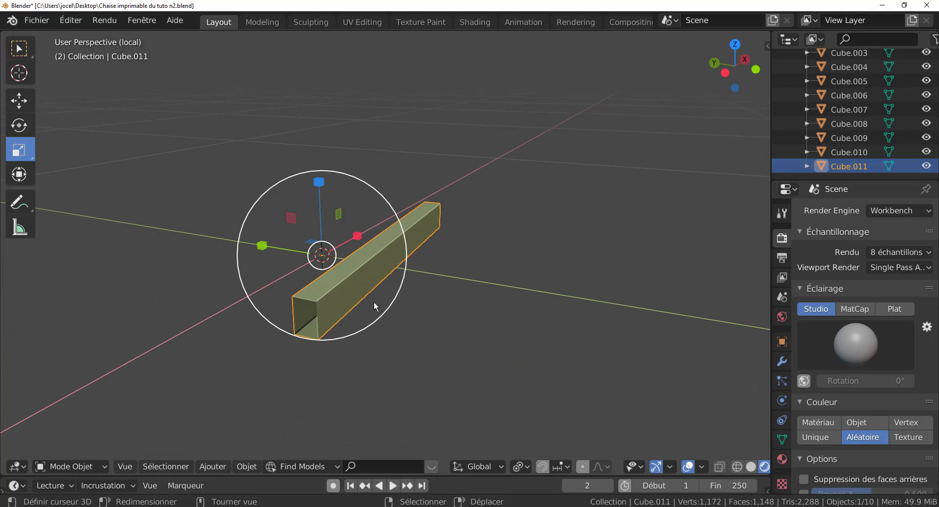
{"action": "middle_click_drag", "start_coordinate": [375, 306], "coordinate": [430, 325]}
{"action": "middle_click_drag", "start_coordinate": [449, 376], "coordinate": [467, 368]}
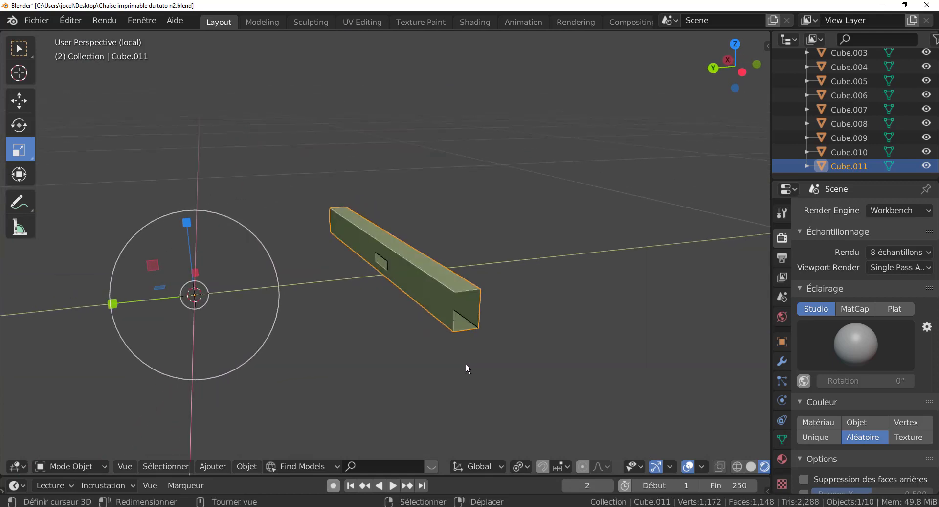
{"action": "scroll", "coordinate": [422, 372], "scroll_direction": "up", "scroll_amount": 1}
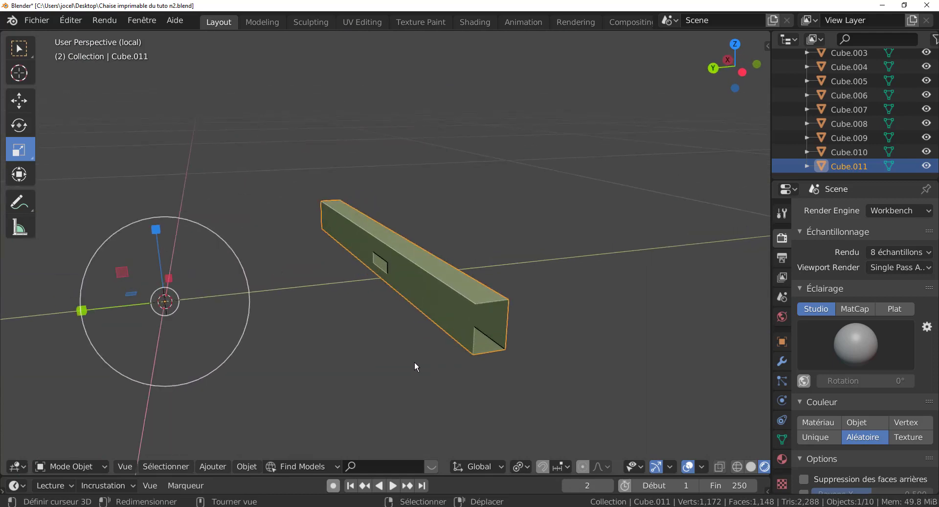
{"action": "key", "text": "Tab"}
{"action": "mouse_move", "coordinate": [410, 366]}
{"action": "middle_mouse_down"}
{"action": "mouse_move", "coordinate": [485, 336]}
{"action": "mouse_move", "coordinate": [500, 349]}
{"action": "middle_mouse_up"}
{"action": "scroll", "coordinate": [442, 345], "scroll_direction": "up", "scroll_amount": 2}
{"action": "scroll", "coordinate": [440, 329], "scroll_direction": "up", "scroll_amount": 1}
{"action": "scroll", "coordinate": [500, 349], "scroll_direction": "up", "scroll_amount": 1}
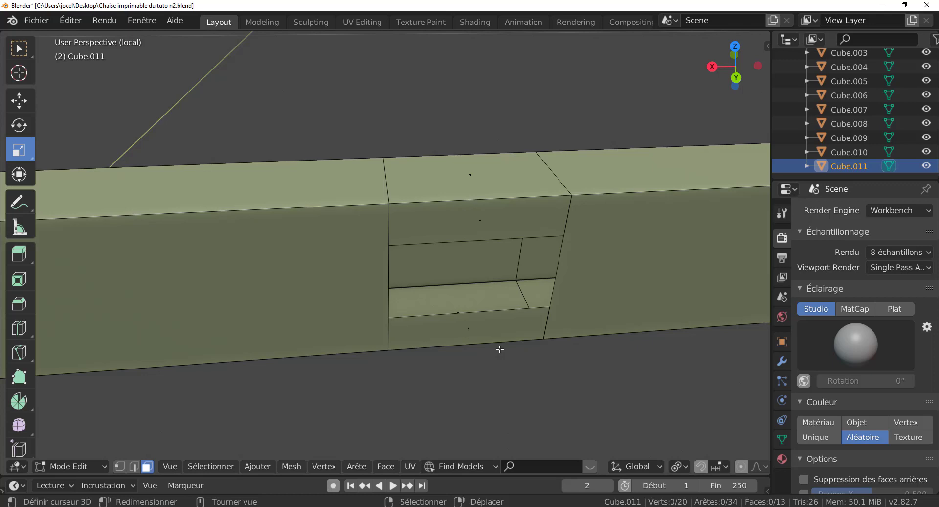
{"action": "scroll", "coordinate": [461, 329], "scroll_direction": "up", "scroll_amount": 1}
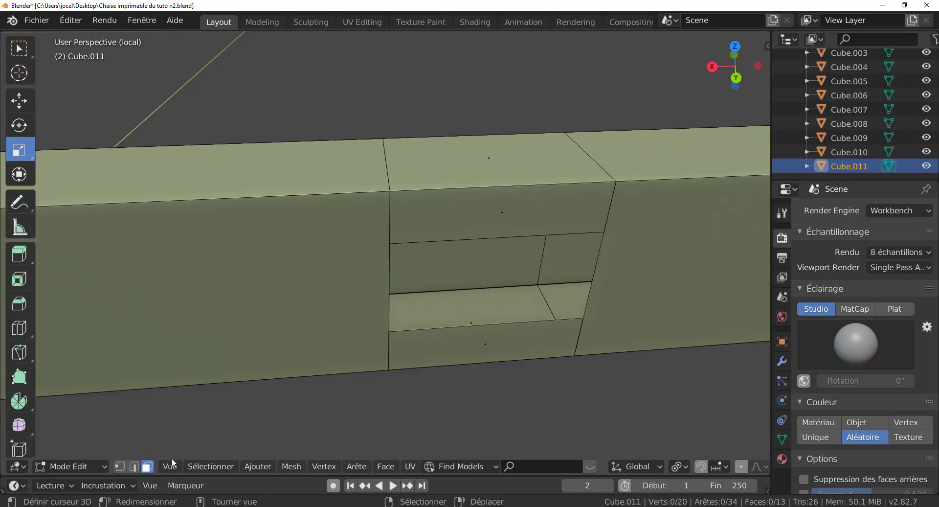
{"action": "left_click", "coordinate": [491, 239]}
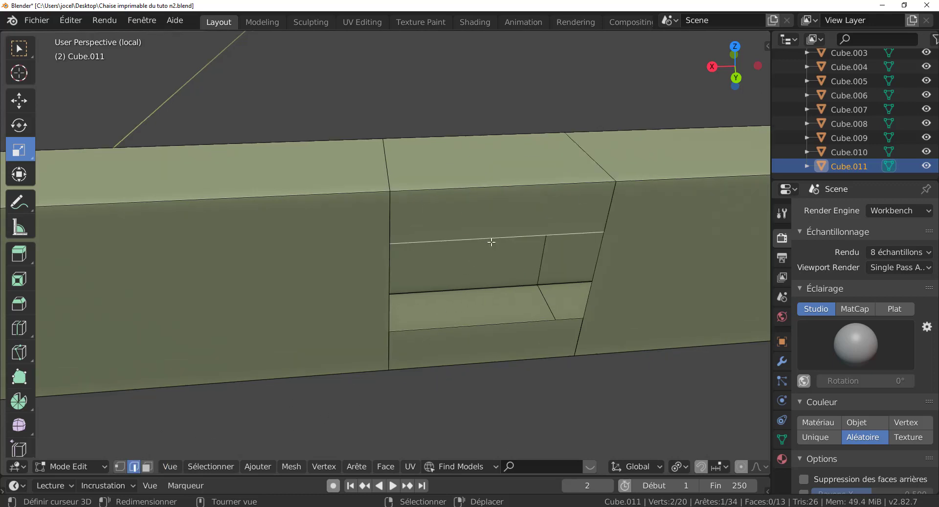
{"action": "middle_click_drag", "start_coordinate": [539, 335], "coordinate": [457, 318]}
{"action": "scroll", "coordinate": [541, 336], "scroll_direction": "up", "scroll_amount": 1}
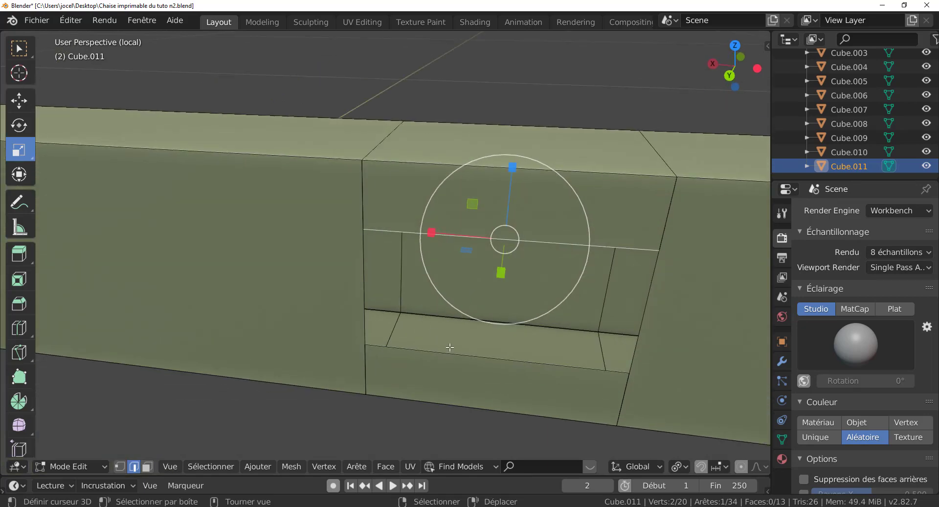
{"action": "middle_click_drag", "start_coordinate": [461, 358], "coordinate": [593, 308]}
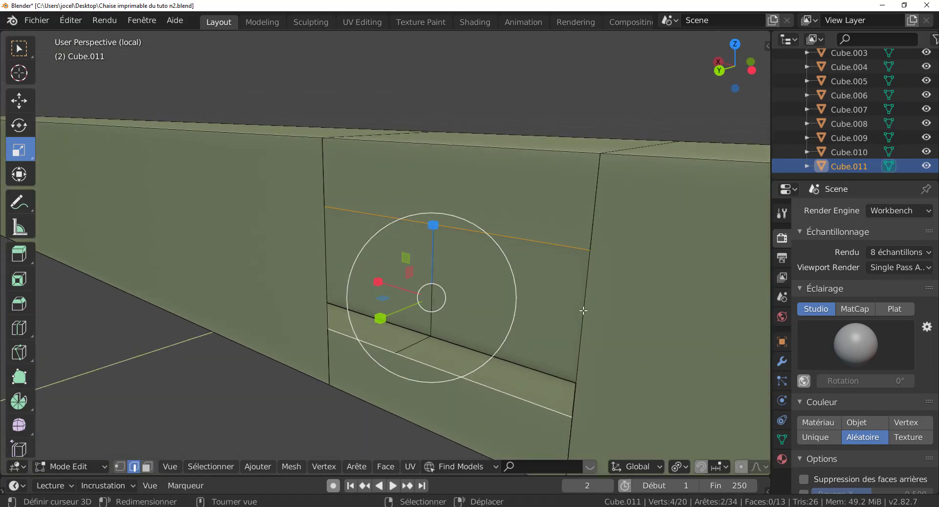
{"action": "key", "text": "g"}
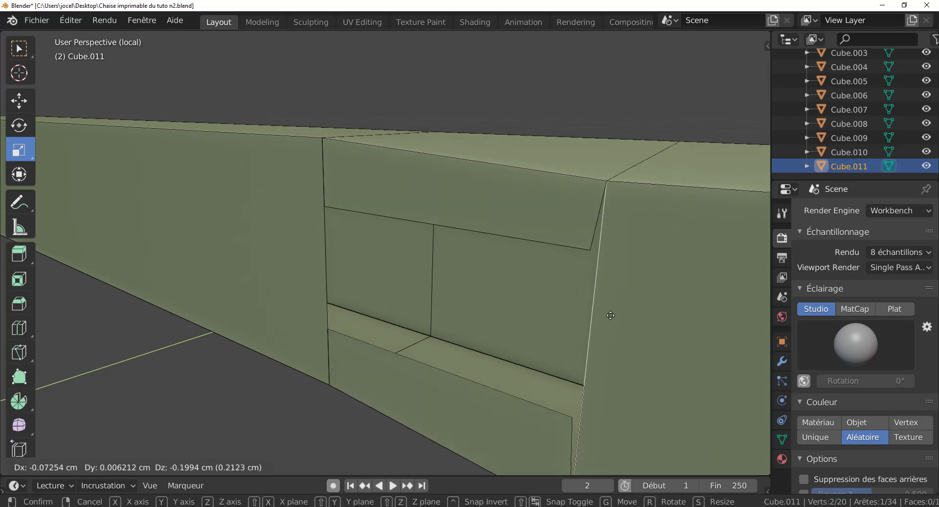
{"action": "right_click", "coordinate": [652, 302]}
{"action": "mouse_move", "coordinate": [578, 342]}
{"action": "middle_mouse_down"}
{"action": "mouse_move", "coordinate": [601, 314]}
{"action": "mouse_move", "coordinate": [646, 321]}
{"action": "mouse_move", "coordinate": [571, 299]}
{"action": "mouse_move", "coordinate": [603, 208]}
{"action": "middle_mouse_up"}
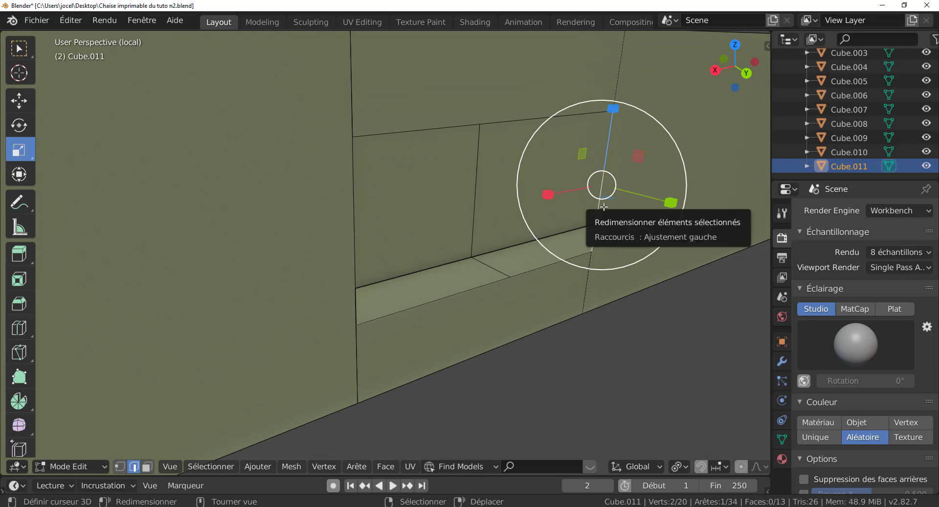
{"action": "key", "text": "g"}
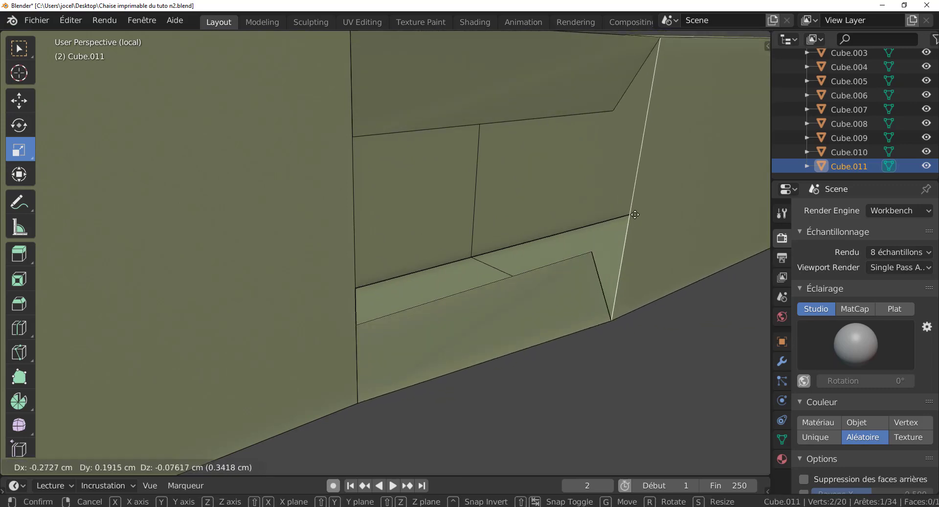
{"action": "right_click", "coordinate": [636, 211]}
{"action": "mouse_move", "coordinate": [636, 210]}
{"action": "middle_mouse_down"}
{"action": "mouse_move", "coordinate": [475, 244]}
{"action": "mouse_move", "coordinate": [325, 214]}
{"action": "middle_mouse_up"}
{"action": "key", "text": "g"}
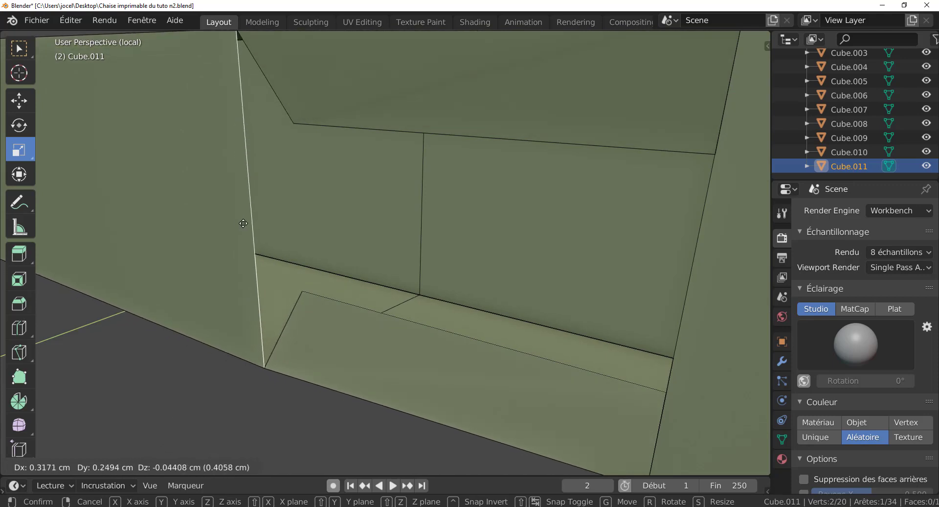
{"action": "right_click", "coordinate": [249, 227]}
{"action": "middle_click_drag", "start_coordinate": [398, 226], "coordinate": [491, 194]}
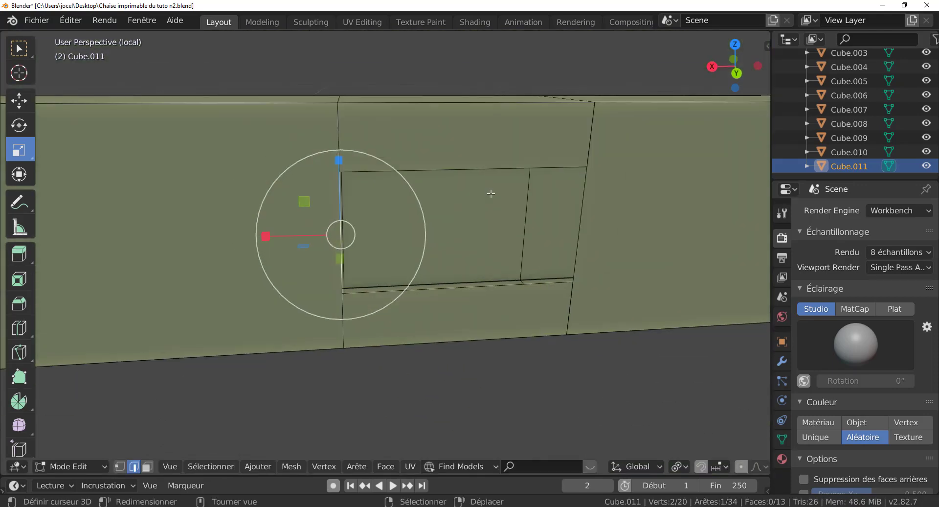
{"action": "left_click", "coordinate": [229, 464]}
- Delete the top and bottom faces of the crossbar's joint slot
{"action": "left_click", "coordinate": [148, 466]}
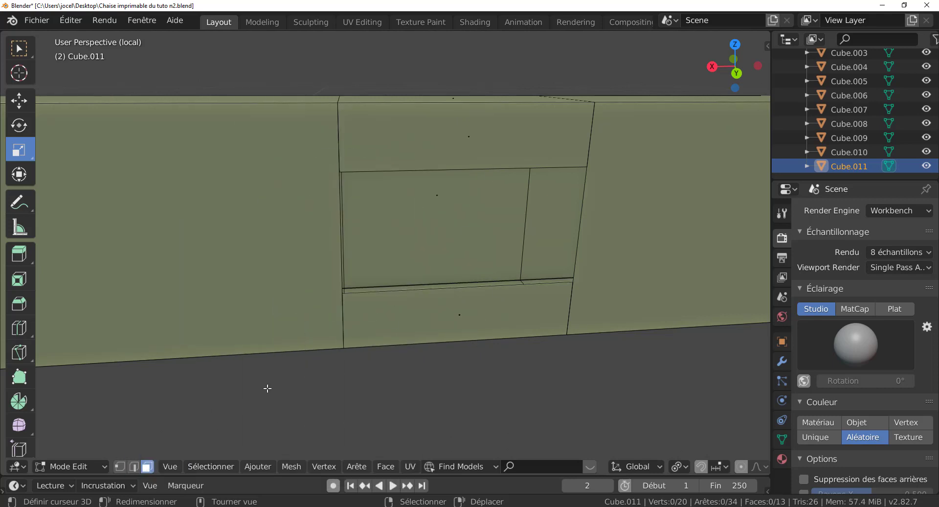
{"action": "left_click", "coordinate": [503, 144]}
{"action": "left_click", "coordinate": [468, 303], "text": "shift"}
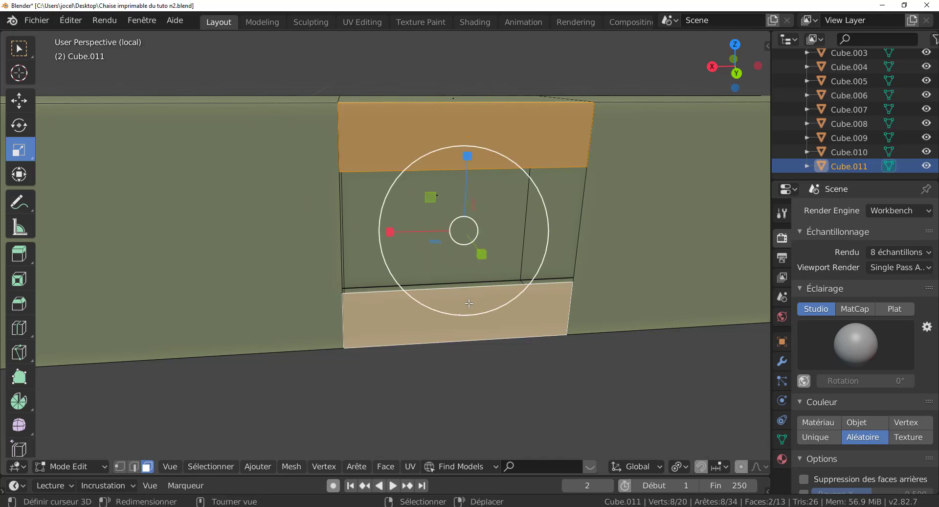
{"action": "key", "text": "x"}
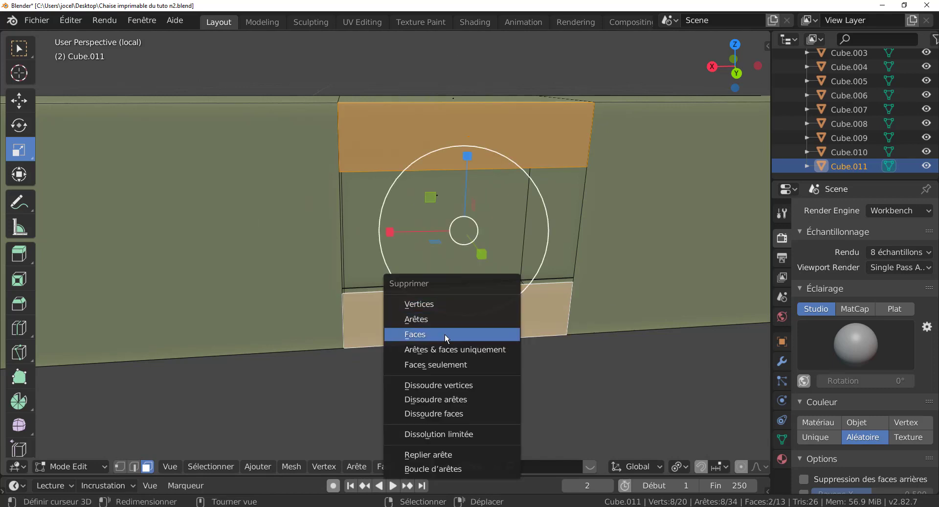
{"action": "left_click", "coordinate": [445, 334]}
{"action": "middle_click_drag", "start_coordinate": [538, 294], "coordinate": [403, 262]}
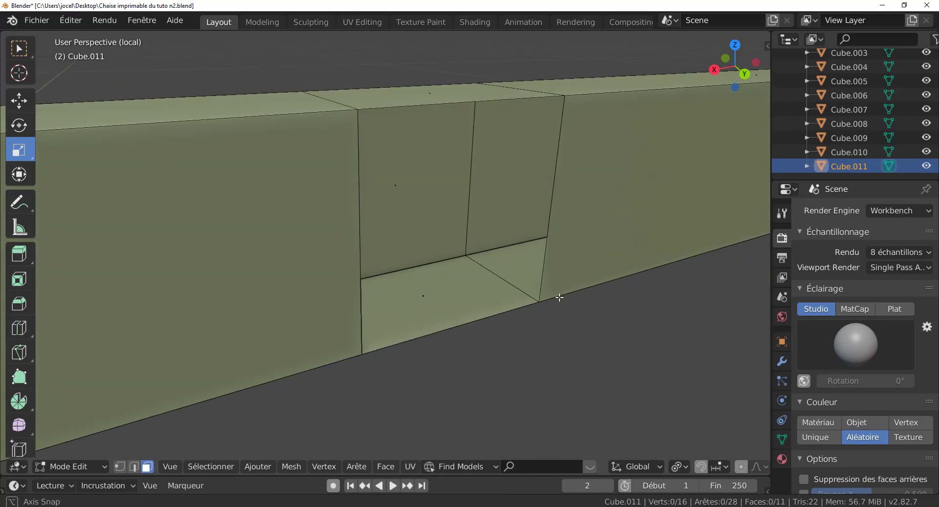
{"action": "left_click", "coordinate": [357, 242]}
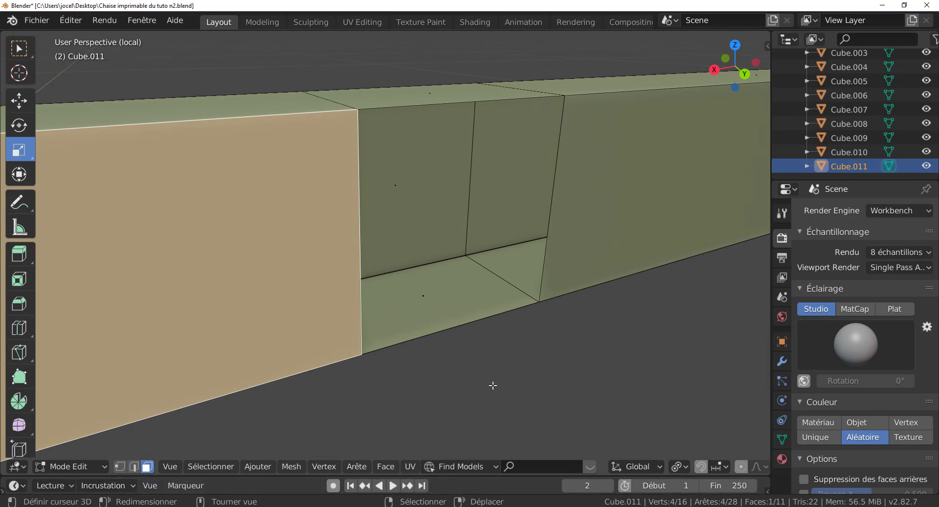
- Close the slot opening with a new face between its left and right edges
{"action": "key", "text": "2"}
{"action": "left_click", "coordinate": [357, 258]}
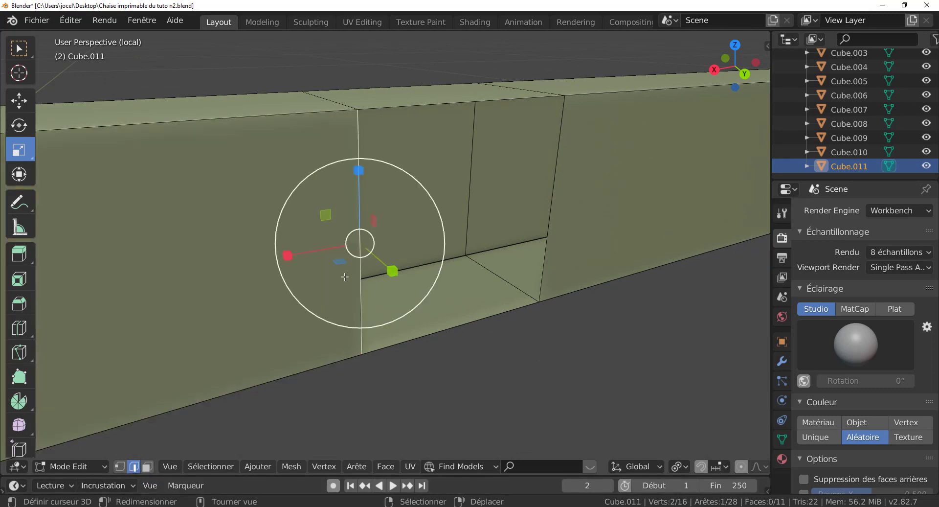
{"action": "left_click", "coordinate": [555, 183], "text": "shift"}
{"action": "middle_click_drag", "start_coordinate": [594, 353], "coordinate": [597, 357]}
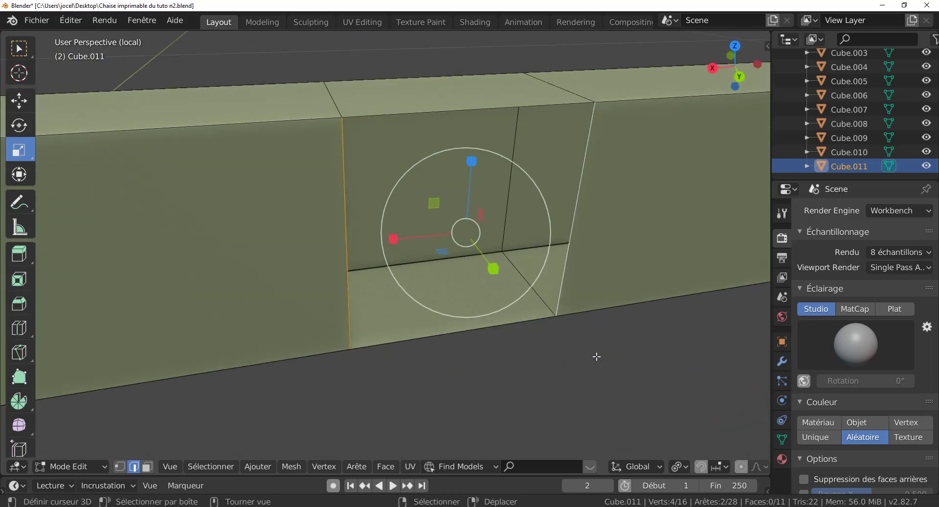
{"action": "key", "text": "f"}
{"action": "mouse_move", "coordinate": [596, 356]}
{"action": "middle_mouse_down"}
{"action": "mouse_move", "coordinate": [546, 353]}
{"action": "mouse_move", "coordinate": [493, 299]}
{"action": "mouse_move", "coordinate": [565, 325]}
{"action": "mouse_move", "coordinate": [533, 333]}
{"action": "mouse_move", "coordinate": [523, 255]}
{"action": "middle_mouse_up"}
{"action": "scroll", "coordinate": [547, 353], "scroll_direction": "down", "scroll_amount": 3}
{"action": "key", "text": "Tab"}
{"action": "scroll", "coordinate": [534, 334], "scroll_direction": "up", "scroll_amount": 3}
- Fill a face between the beam's front top and bottom edges across its open end
{"action": "key", "text": "Tab"}
{"action": "left_click", "coordinate": [552, 358]}
{"action": "key", "text": "g"}
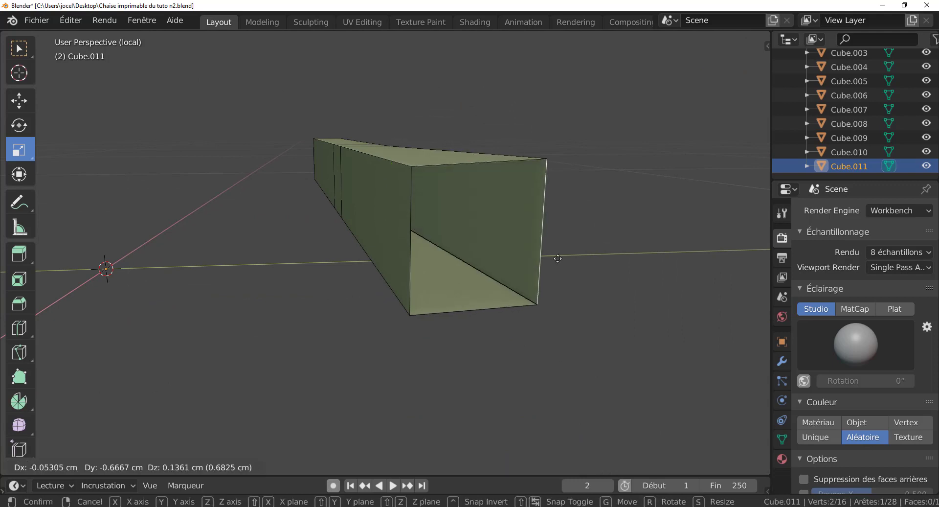
{"action": "key", "text": "Escape"}
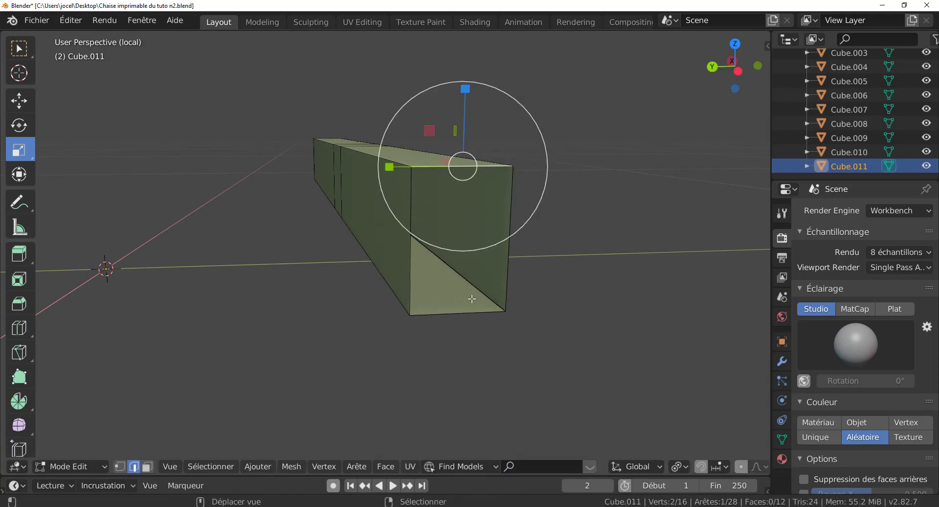
{"action": "left_click", "coordinate": [464, 312], "text": "shift"}
{"action": "key", "text": "f"}
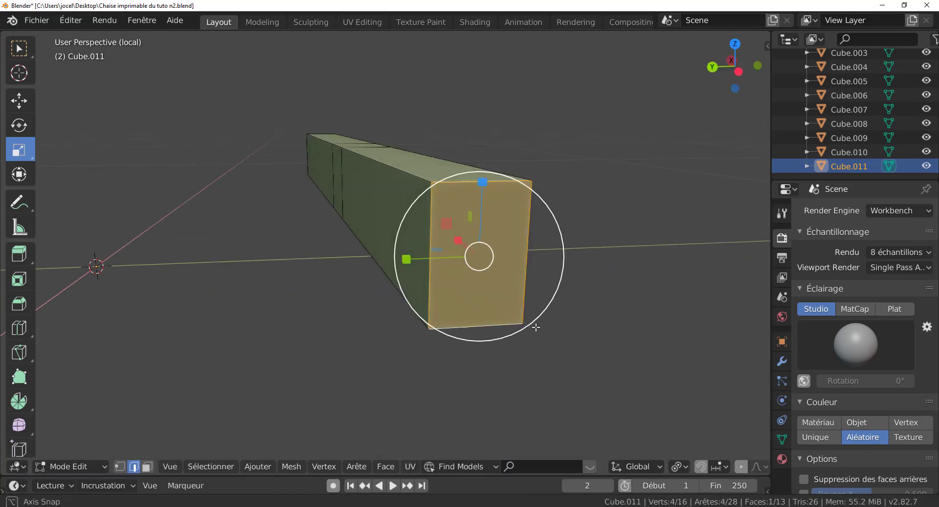
{"action": "mouse_move", "coordinate": [535, 325]}
{"action": "middle_mouse_down"}
{"action": "mouse_move", "coordinate": [640, 331]}
{"action": "mouse_move", "coordinate": [489, 308]}
{"action": "middle_mouse_up"}
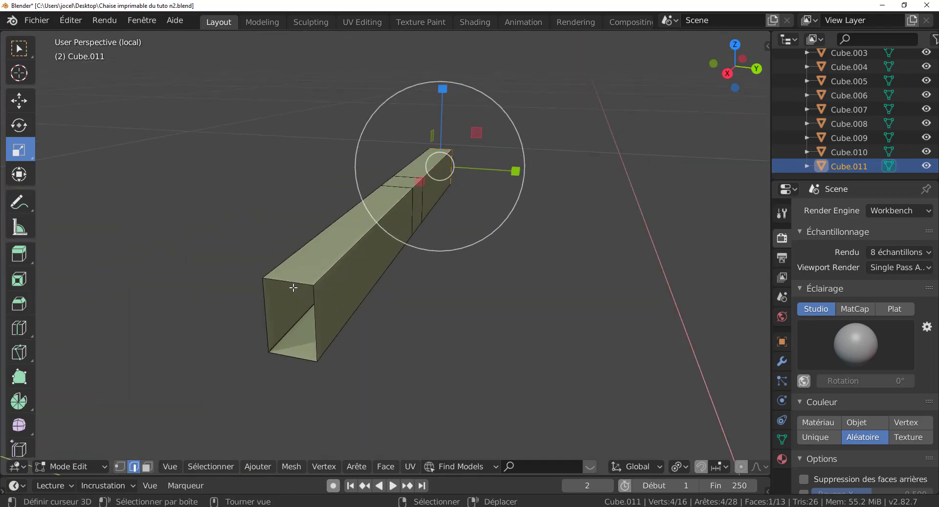
- Reposition a front-end edge and fill the remaining open front end with a face
{"action": "left_click", "coordinate": [293, 288]}
{"action": "key", "text": "g"}
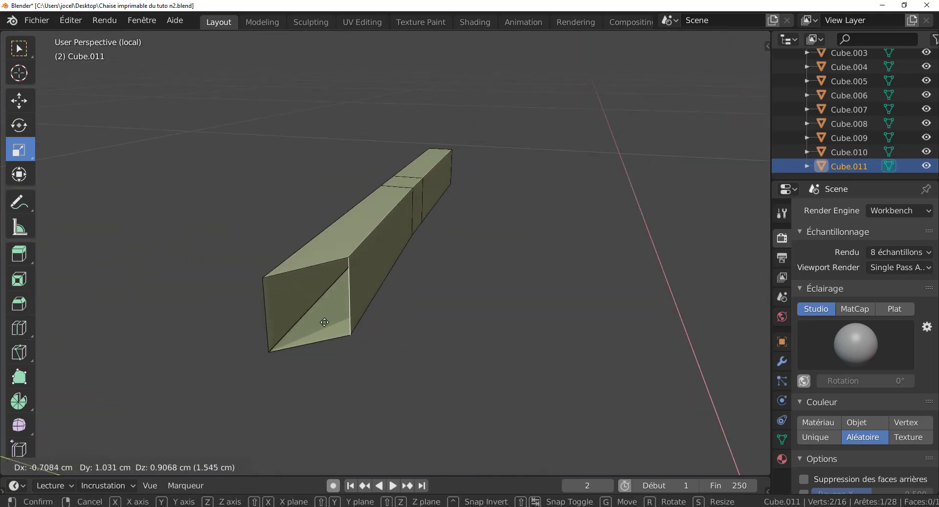
{"action": "left_click", "coordinate": [314, 282]}
{"action": "left_click", "coordinate": [293, 356], "text": "shift"}
{"action": "key", "text": "f"}
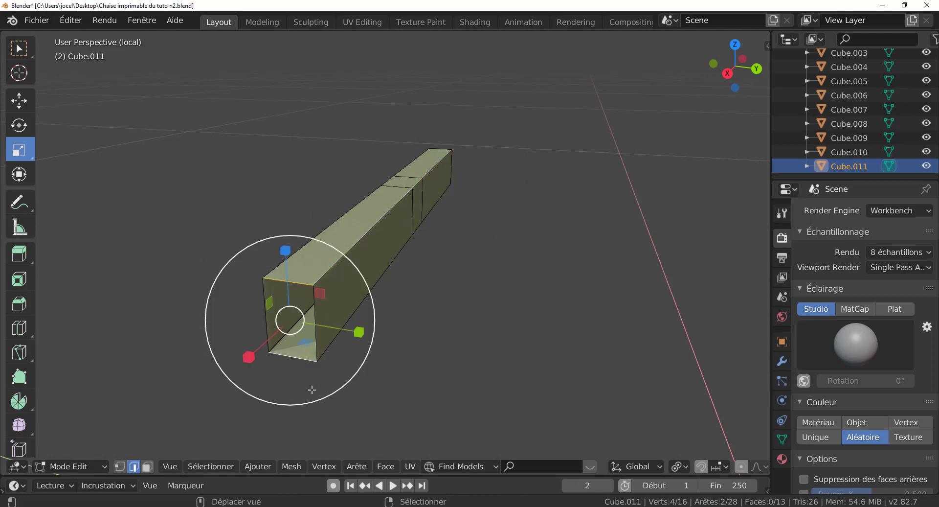
{"action": "mouse_move", "coordinate": [422, 398]}
{"action": "middle_mouse_down"}
{"action": "mouse_move", "coordinate": [491, 373]}
{"action": "mouse_move", "coordinate": [325, 384]}
{"action": "middle_mouse_up"}
- Show the 3D-Print toolbox in a widened sidebar
{"action": "key", "text": "n"}
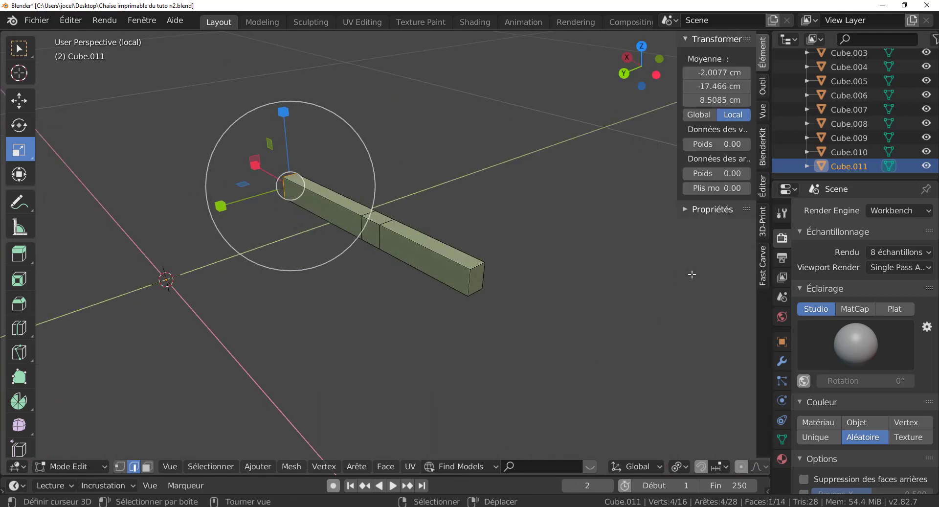
{"action": "left_click", "coordinate": [763, 221]}
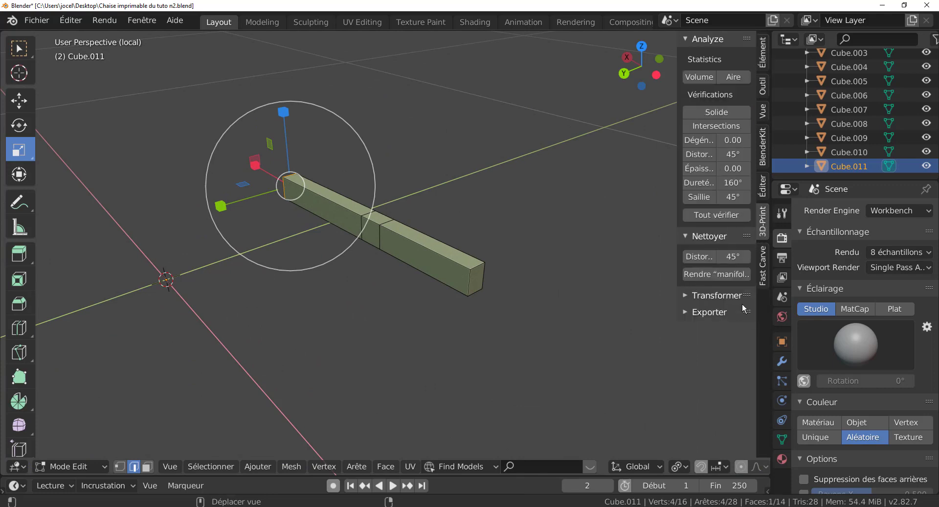
{"action": "left_click_drag", "start_coordinate": [676, 231], "coordinate": [628, 230]}
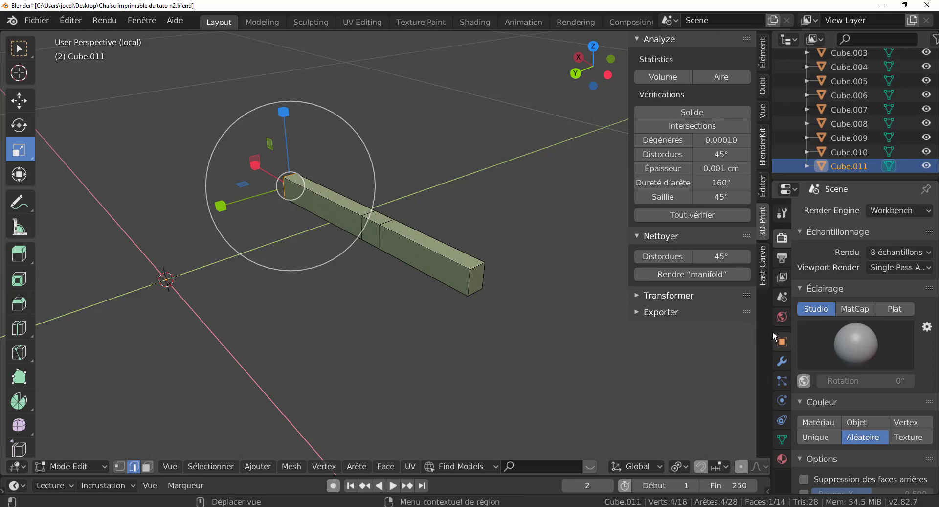
{"action": "left_click_drag", "start_coordinate": [773, 331], "coordinate": [804, 321]}
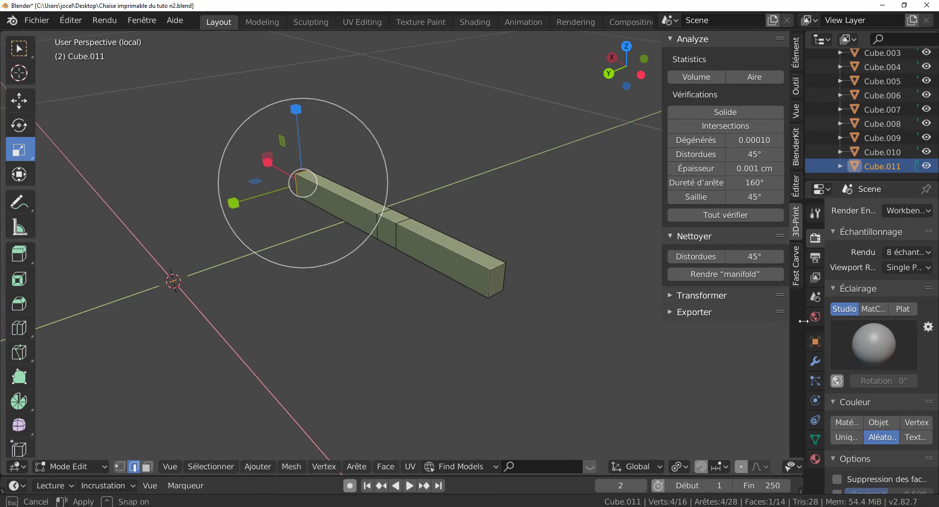
{"action": "scroll", "coordinate": [513, 302], "scroll_direction": "up", "scroll_amount": 2}
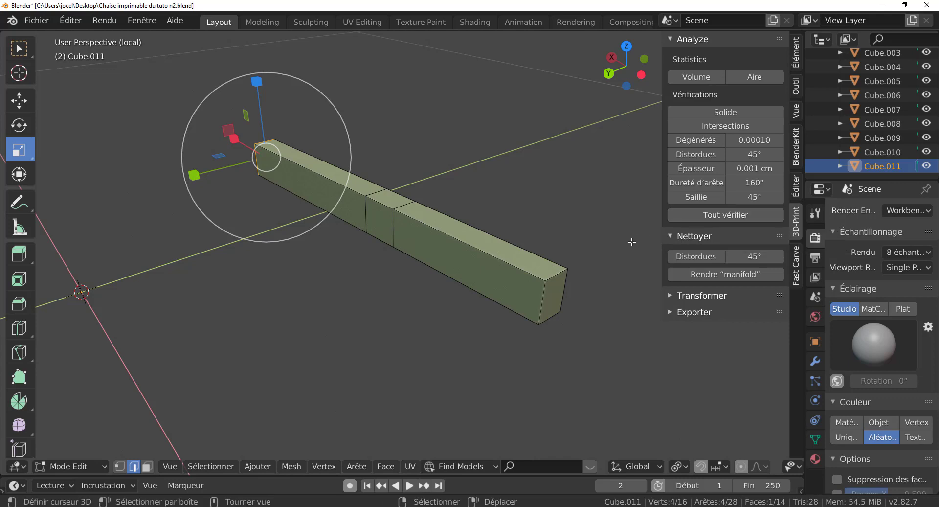
- Run all checks on the whole beam (only 3 overhang faces), then exit Local View
{"action": "key", "text": "a"}
{"action": "left_click", "coordinate": [731, 215]}
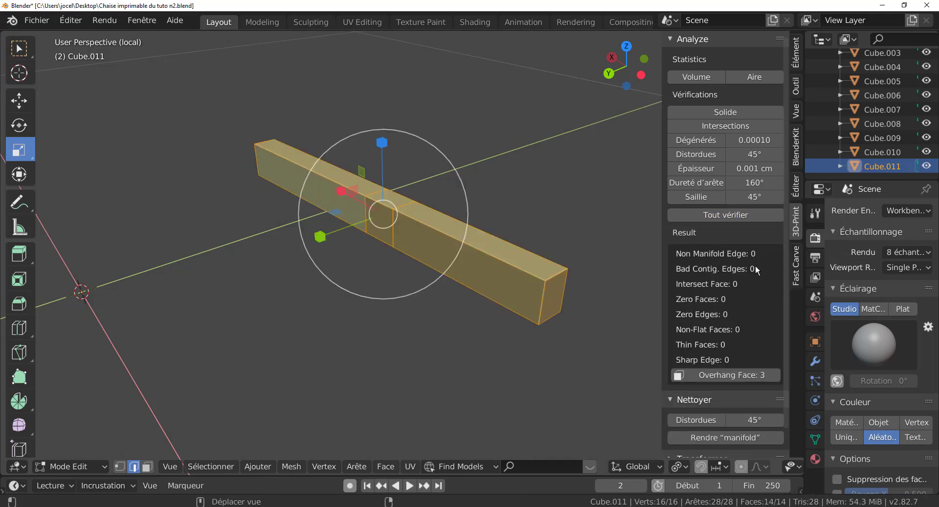
{"action": "left_click", "coordinate": [492, 274]}
{"action": "left_click", "coordinate": [586, 221]}
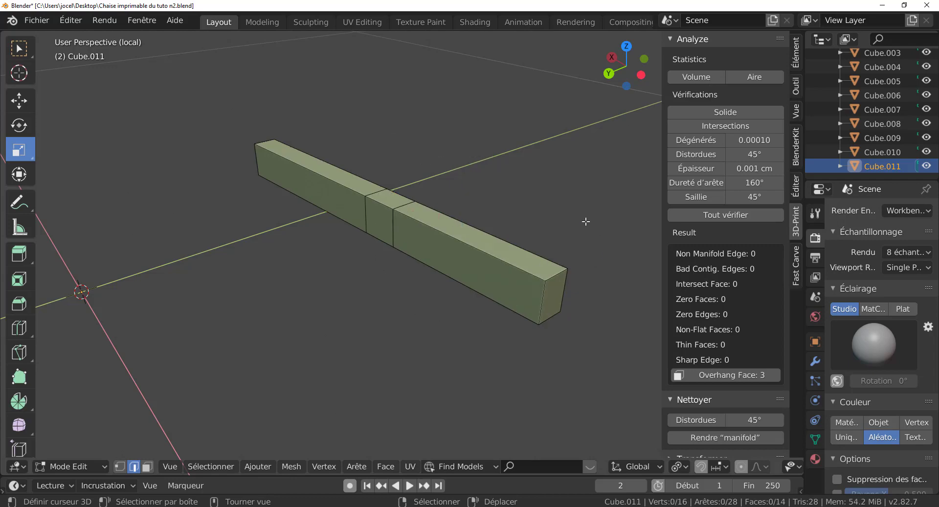
{"action": "scroll", "coordinate": [586, 222], "scroll_direction": "down", "scroll_amount": 2}
{"action": "scroll", "coordinate": [586, 222], "scroll_direction": "down", "scroll_amount": 1}
{"action": "key", "text": "KP_Divide"}
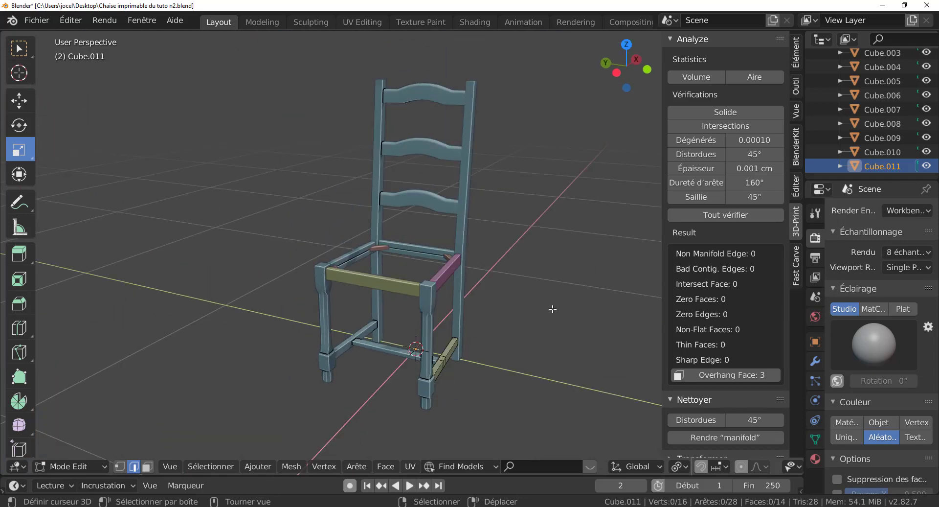
- Return to Object Mode and orbit around the chair, cancelling an accidental beam move
{"action": "key", "text": "Tab"}
{"action": "middle_click_drag", "start_coordinate": [561, 343], "coordinate": [474, 373]}
{"action": "mouse_move", "coordinate": [462, 334]}
{"action": "middle_mouse_down"}
{"action": "mouse_move", "coordinate": [459, 288]}
{"action": "mouse_move", "coordinate": [437, 310]}
{"action": "middle_mouse_up"}
{"action": "scroll", "coordinate": [389, 327], "scroll_direction": "up", "scroll_amount": 1}
{"action": "key", "text": "g"}
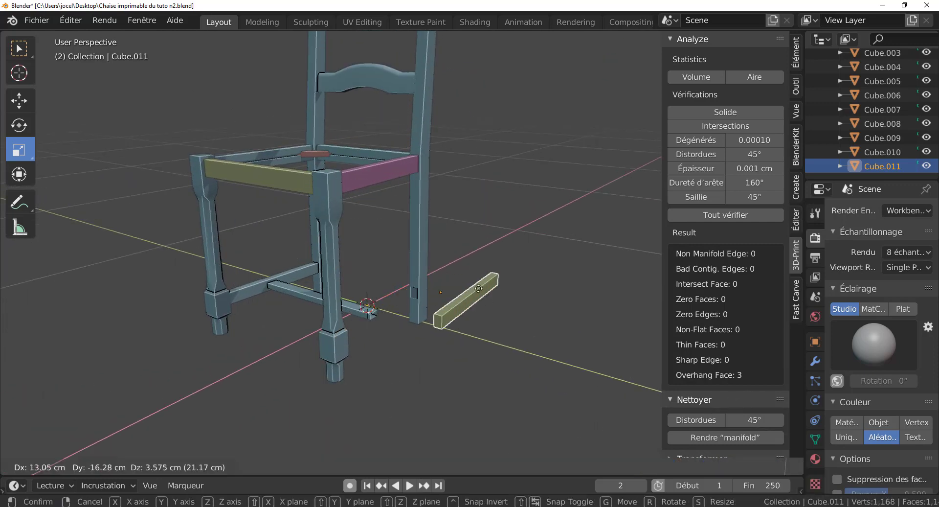
{"action": "key", "text": "Escape"}
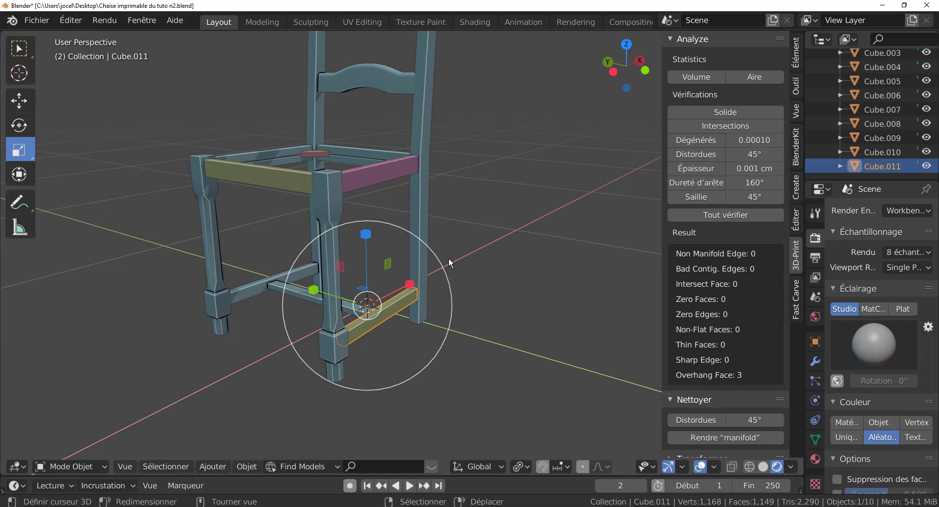
{"action": "scroll", "coordinate": [437, 250], "scroll_direction": "up", "scroll_amount": 3}
- Isolate the leg frame Cube.001, zoom to a leg's slat joint and enter Edit Mode
{"action": "left_click", "coordinate": [426, 242]}
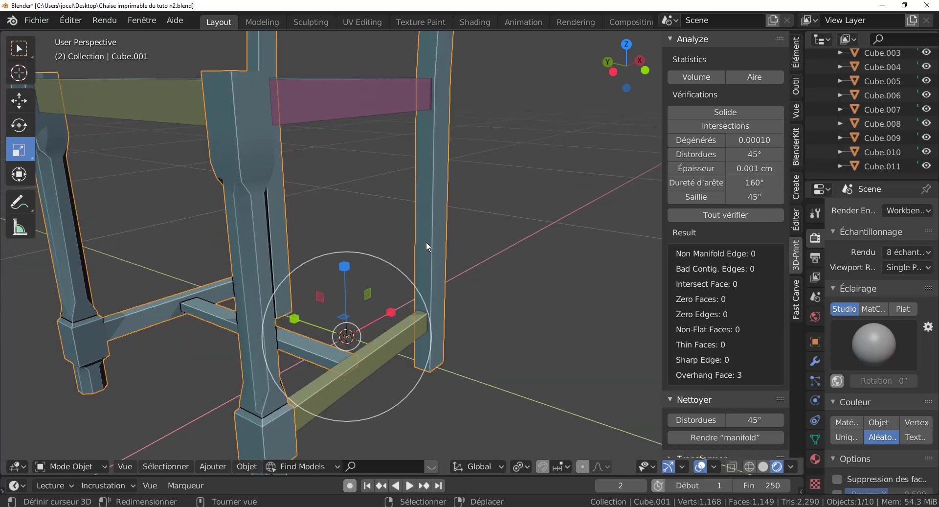
{"action": "key", "text": "KP_Divide"}
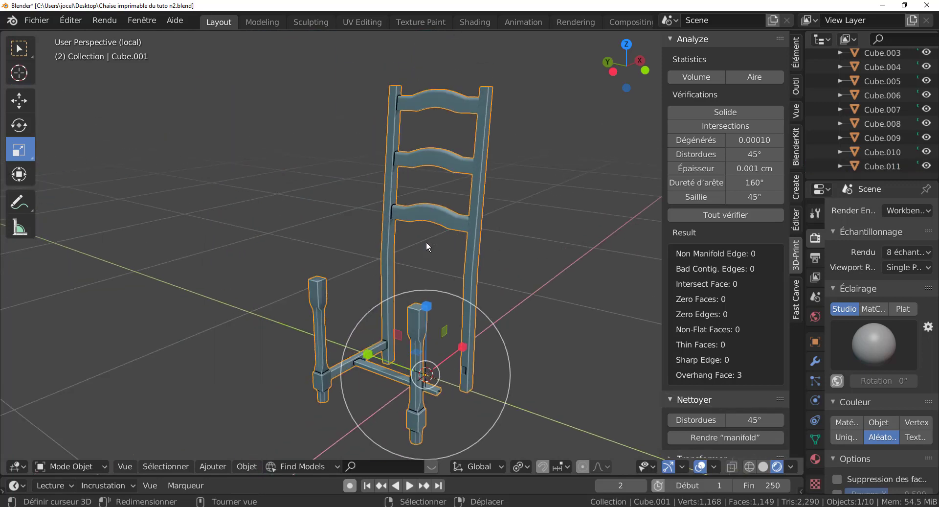
{"action": "mouse_move", "coordinate": [461, 345]}
{"action": "middle_mouse_down"}
{"action": "mouse_move", "coordinate": [423, 260]}
{"action": "mouse_move", "coordinate": [336, 296]}
{"action": "mouse_move", "coordinate": [302, 292]}
{"action": "mouse_move", "coordinate": [331, 320]}
{"action": "middle_mouse_up"}
{"action": "scroll", "coordinate": [330, 320], "scroll_direction": "up", "scroll_amount": 1}
{"action": "scroll", "coordinate": [351, 325], "scroll_direction": "up", "scroll_amount": 2}
{"action": "scroll", "coordinate": [380, 280], "scroll_direction": "up", "scroll_amount": 2}
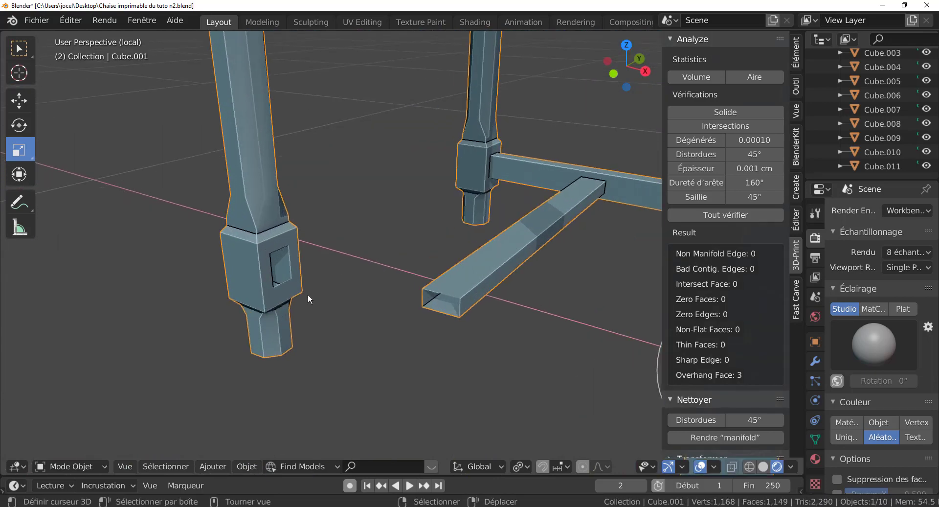
{"action": "scroll", "coordinate": [308, 294], "scroll_direction": "up", "scroll_amount": 2}
{"action": "middle_click_drag", "start_coordinate": [290, 306], "coordinate": [237, 294]}
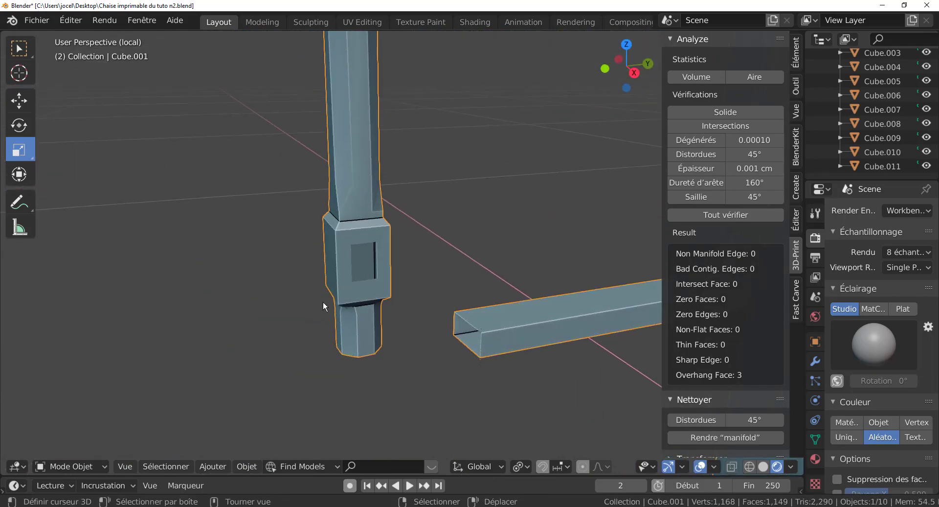
{"action": "scroll", "coordinate": [323, 301], "scroll_direction": "up", "scroll_amount": 2}
{"action": "scroll", "coordinate": [354, 299], "scroll_direction": "up", "scroll_amount": 2}
{"action": "key", "text": "Tab"}
- Reposition an edge of the leg's joint hole and fill a face to its opposite edge
{"action": "scroll", "coordinate": [411, 273], "scroll_direction": "up", "scroll_amount": 2}
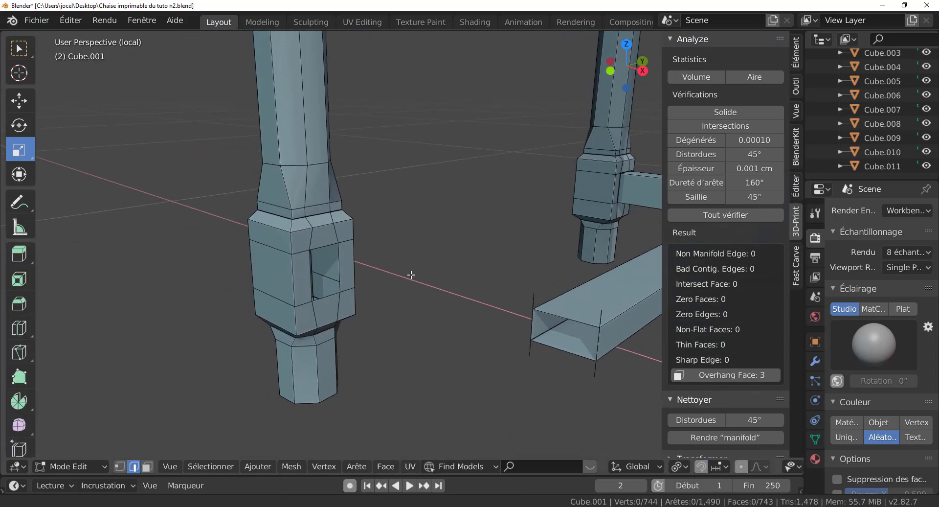
{"action": "scroll", "coordinate": [348, 295], "scroll_direction": "up", "scroll_amount": 2}
{"action": "scroll", "coordinate": [349, 296], "scroll_direction": "up", "scroll_amount": 1}
{"action": "scroll", "coordinate": [349, 295], "scroll_direction": "up", "scroll_amount": 1}
{"action": "left_click", "coordinate": [216, 294]}
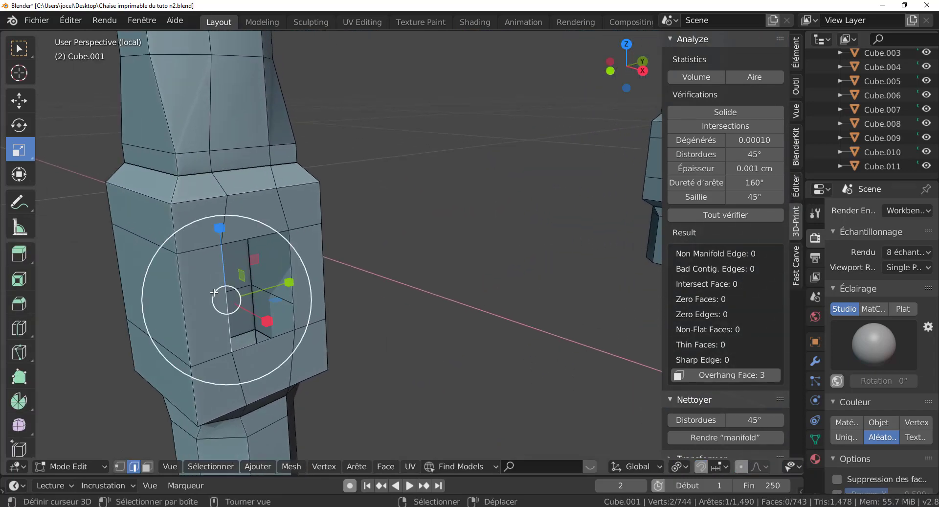
{"action": "key", "text": "g"}
{"action": "left_click", "coordinate": [230, 299]}
{"action": "key", "text": "g"}
{"action": "left_click", "coordinate": [281, 299]}
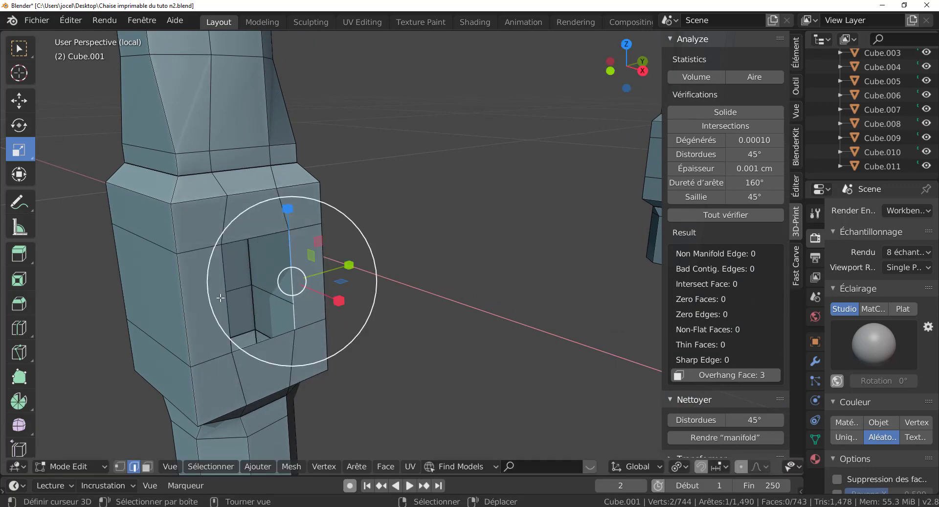
{"action": "left_click", "coordinate": [258, 309], "text": "shift"}
{"action": "key", "text": "f"}
- Fill a second face between two facing edges on the other side of the joint opening
{"action": "scroll", "coordinate": [384, 314], "scroll_direction": "down", "scroll_amount": 2}
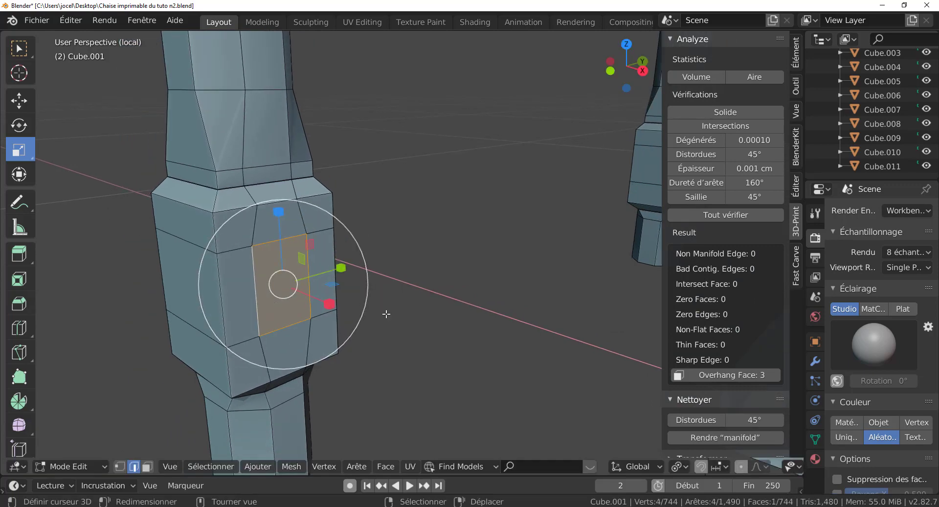
{"action": "mouse_move", "coordinate": [436, 308]}
{"action": "middle_mouse_down"}
{"action": "mouse_move", "coordinate": [357, 324]}
{"action": "mouse_move", "coordinate": [581, 314]}
{"action": "mouse_move", "coordinate": [542, 272]}
{"action": "mouse_move", "coordinate": [430, 371]}
{"action": "middle_mouse_up"}
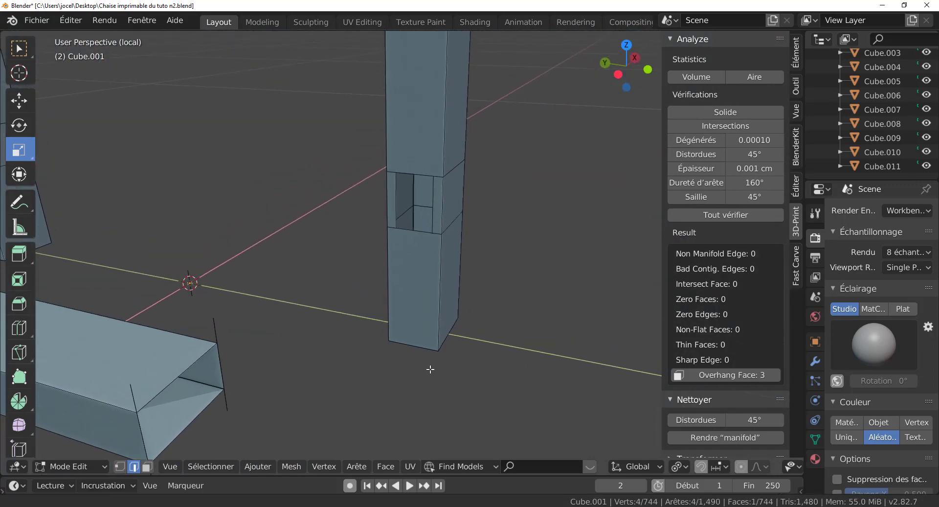
{"action": "key", "text": "g"}
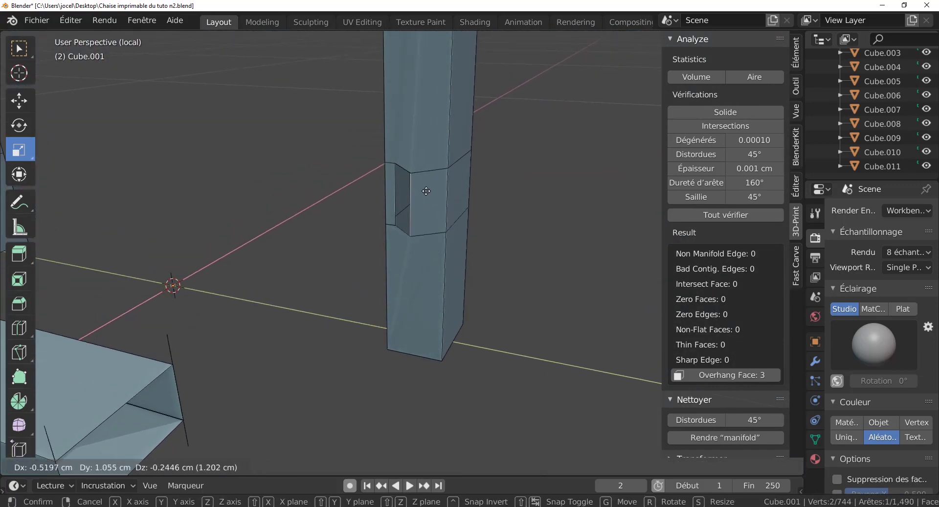
{"action": "key", "text": "Escape"}
{"action": "left_click", "coordinate": [434, 198]}
{"action": "key", "text": "g"}
{"action": "key", "text": "Escape"}
{"action": "left_click", "coordinate": [396, 195]}
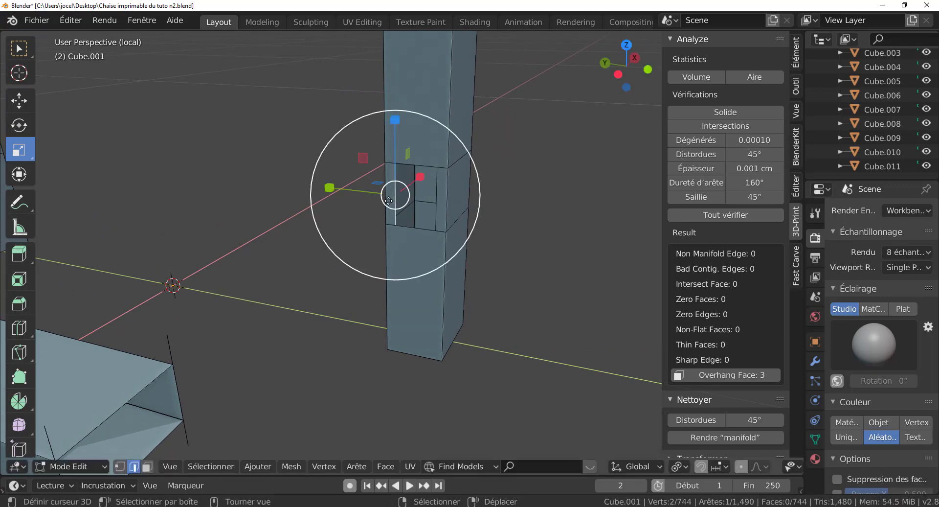
{"action": "left_click", "coordinate": [436, 205], "text": "shift"}
{"action": "key", "text": "f"}
{"action": "middle_click_drag", "start_coordinate": [518, 300], "coordinate": [468, 298]}
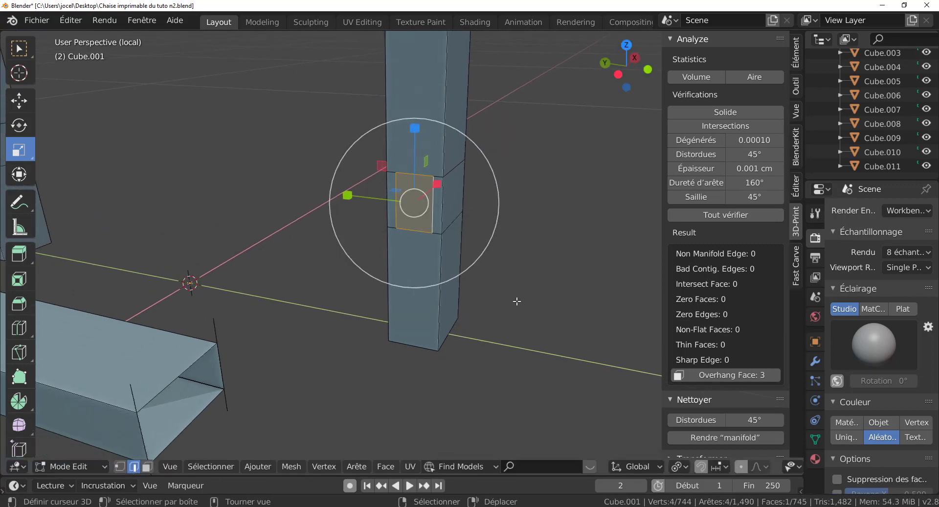
- Delete the stray vertical edges and corner edge at the beam's open end
{"action": "left_click", "coordinate": [511, 285]}
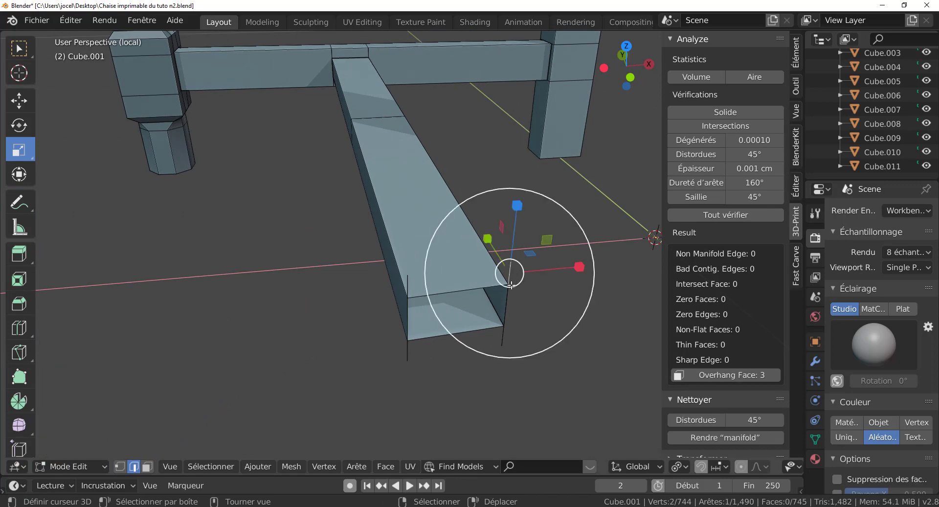
{"action": "middle_click_drag", "start_coordinate": [428, 292], "coordinate": [377, 299]}
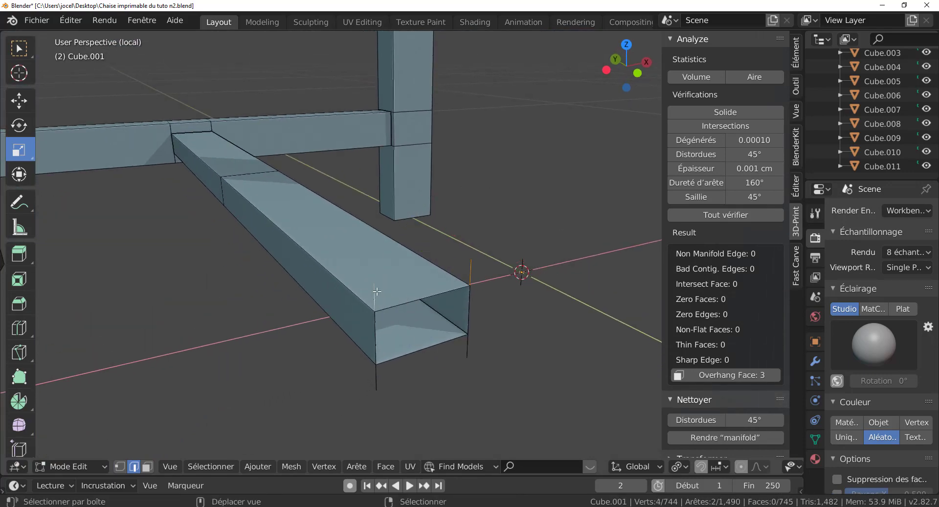
{"action": "left_click", "coordinate": [381, 354], "text": "shift"}
{"action": "left_click", "coordinate": [465, 365], "text": "shift"}
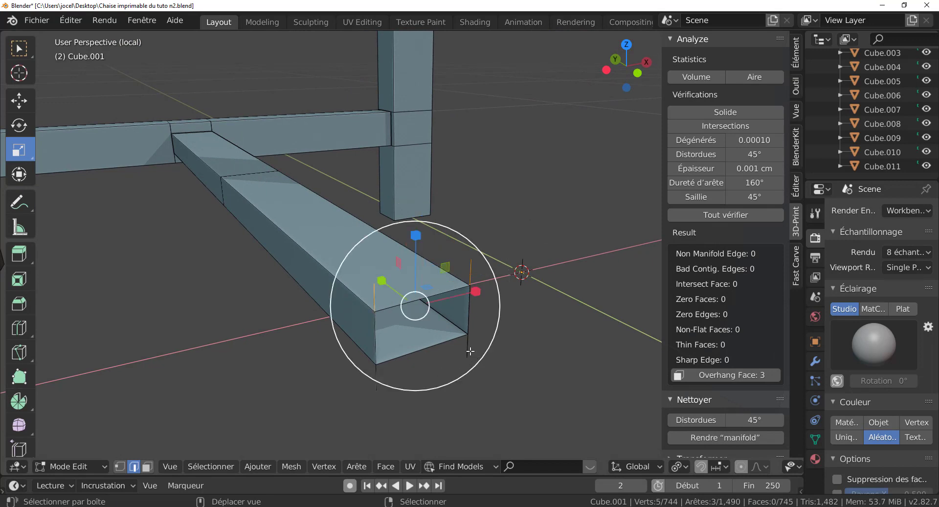
{"action": "left_click", "coordinate": [471, 351], "text": "shift"}
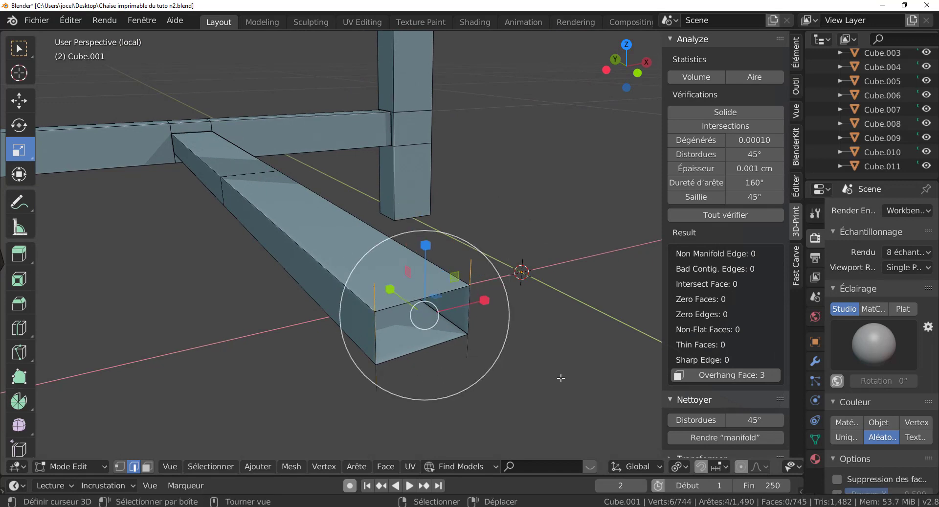
{"action": "key", "text": "x"}
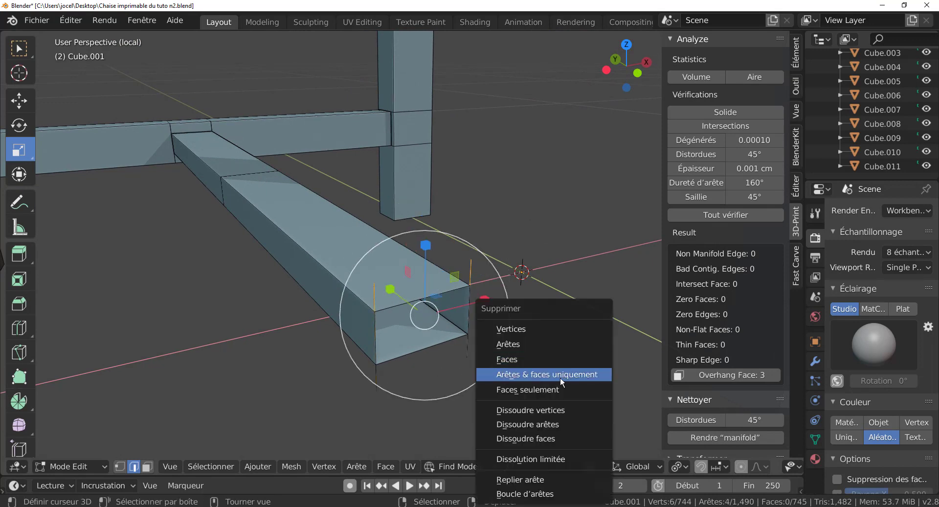
{"action": "left_click", "coordinate": [547, 344]}
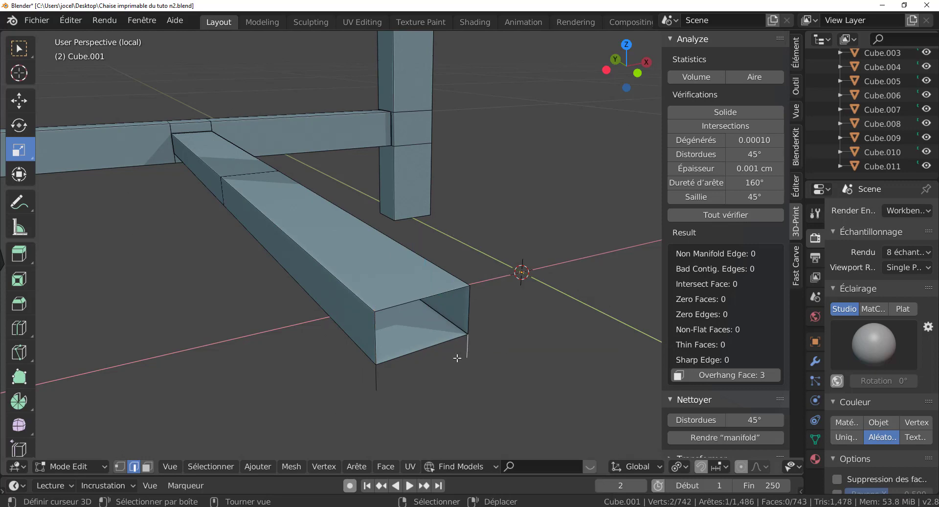
{"action": "left_click", "coordinate": [377, 377], "text": "shift"}
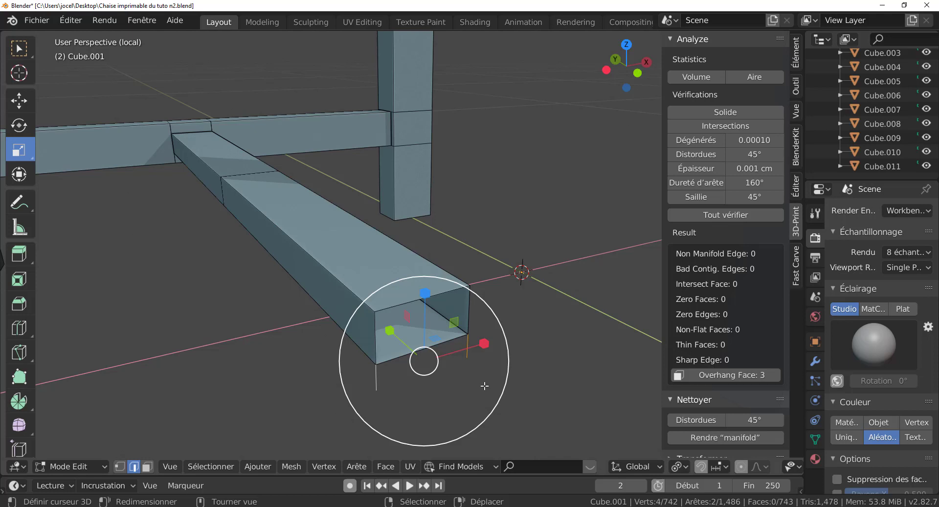
{"action": "key", "text": "x"}
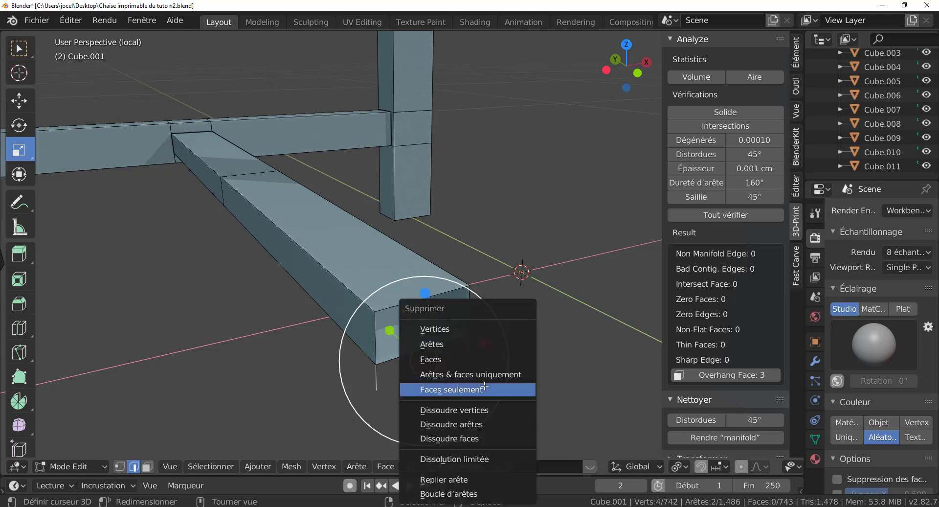
{"action": "left_click", "coordinate": [467, 342]}
- Move the remaining end edge into its new position and add a second edge to the selection
{"action": "key", "text": "g"}
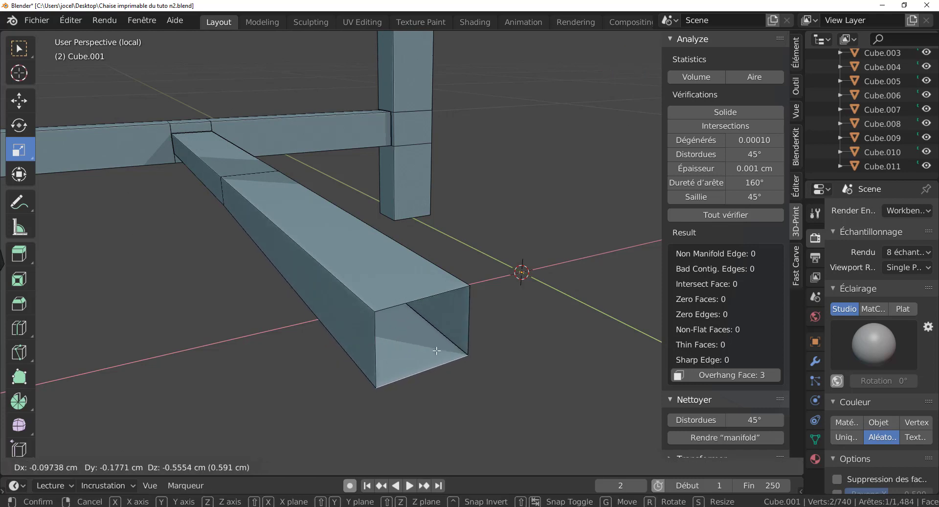
{"action": "left_click", "coordinate": [426, 299]}
{"action": "key", "text": "g"}
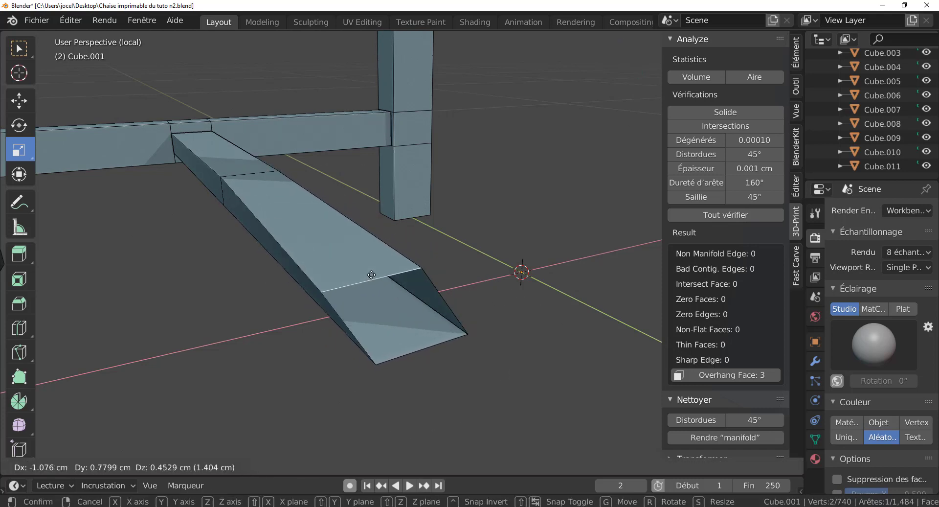
{"action": "left_click", "coordinate": [489, 350]}
{"action": "left_click", "coordinate": [468, 367], "text": "shift"}
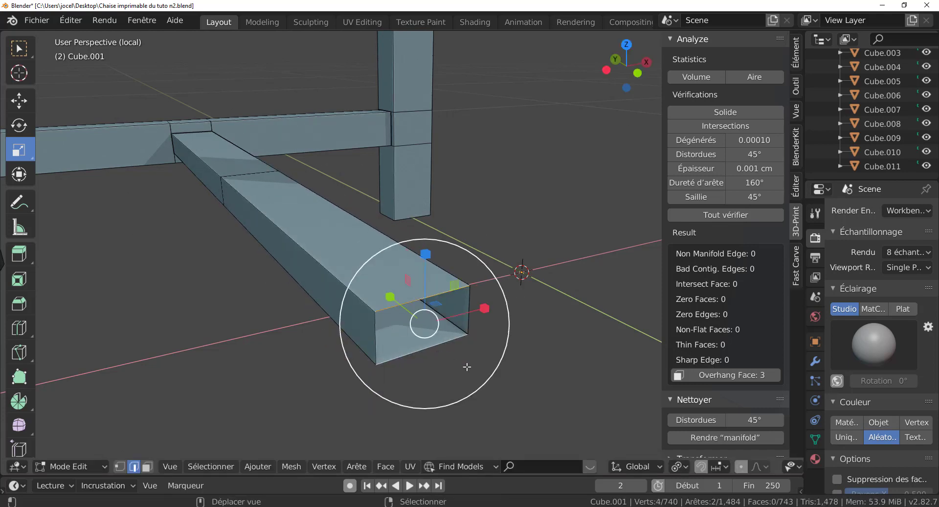
{"action": "scroll", "coordinate": [467, 367], "scroll_direction": "down", "scroll_amount": 3}
- Orbit around the chair and re-enter Edit Mode on Cube.001, zoomed in on the lower rail
{"action": "key", "text": "Tab"}
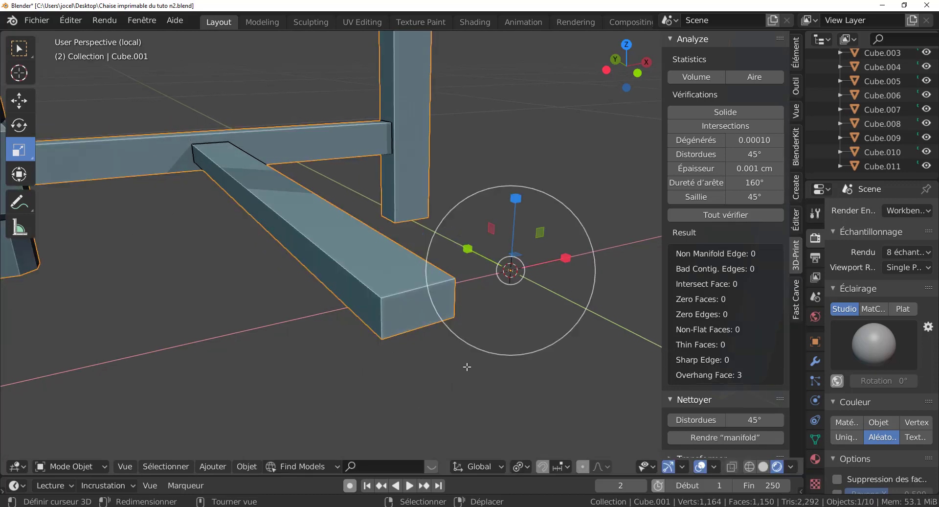
{"action": "scroll", "coordinate": [467, 365], "scroll_direction": "down", "scroll_amount": 3}
{"action": "mouse_move", "coordinate": [468, 365]}
{"action": "middle_mouse_down"}
{"action": "mouse_move", "coordinate": [494, 394]}
{"action": "mouse_move", "coordinate": [402, 387]}
{"action": "middle_mouse_up"}
{"action": "key", "text": "Tab"}
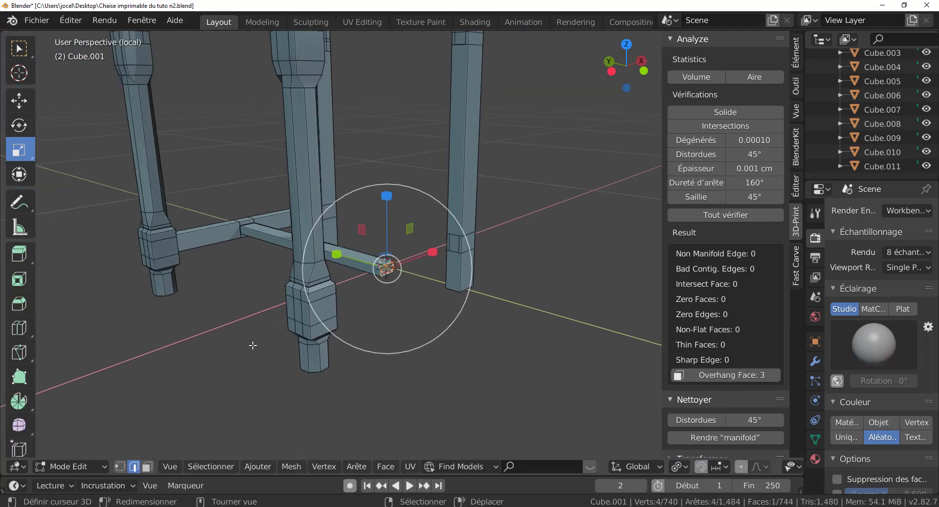
{"action": "middle_click_drag", "start_coordinate": [253, 345], "coordinate": [416, 329]}
{"action": "key", "text": "Tab"}
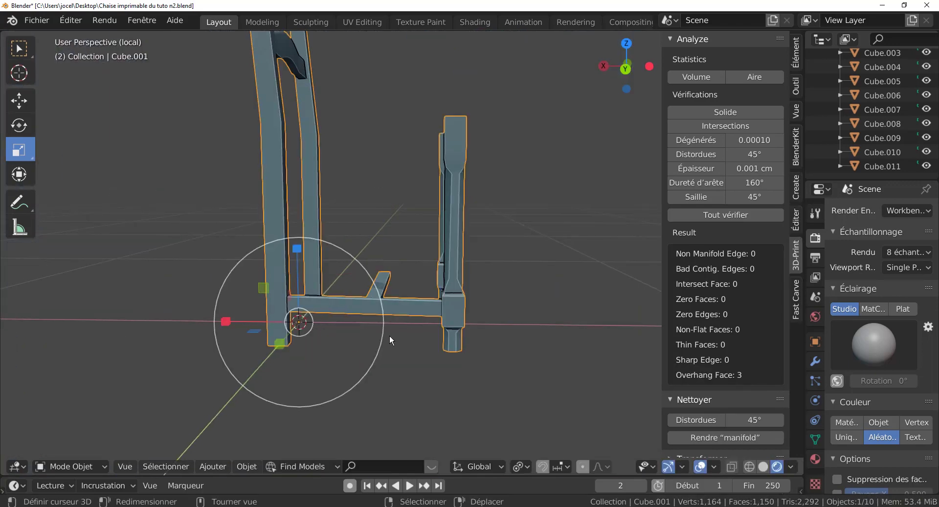
{"action": "middle_click_drag", "start_coordinate": [339, 351], "coordinate": [300, 337]}
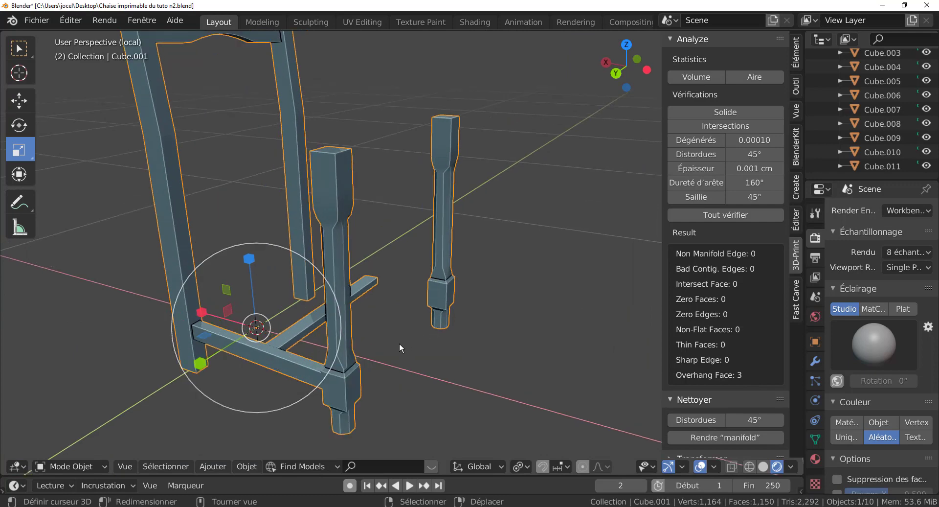
{"action": "key", "text": "Tab"}
{"action": "mouse_move", "coordinate": [361, 364]}
{"action": "middle_mouse_down"}
{"action": "mouse_move", "coordinate": [415, 342]}
{"action": "mouse_move", "coordinate": [465, 342]}
{"action": "mouse_move", "coordinate": [436, 360]}
{"action": "mouse_move", "coordinate": [431, 386]}
{"action": "middle_mouse_up"}
{"action": "scroll", "coordinate": [431, 387], "scroll_direction": "up", "scroll_amount": 2}
- In face mode, select the lower rail's left, middle and right sections plus its small joint faces
{"action": "scroll", "coordinate": [409, 304], "scroll_direction": "up", "scroll_amount": 2}
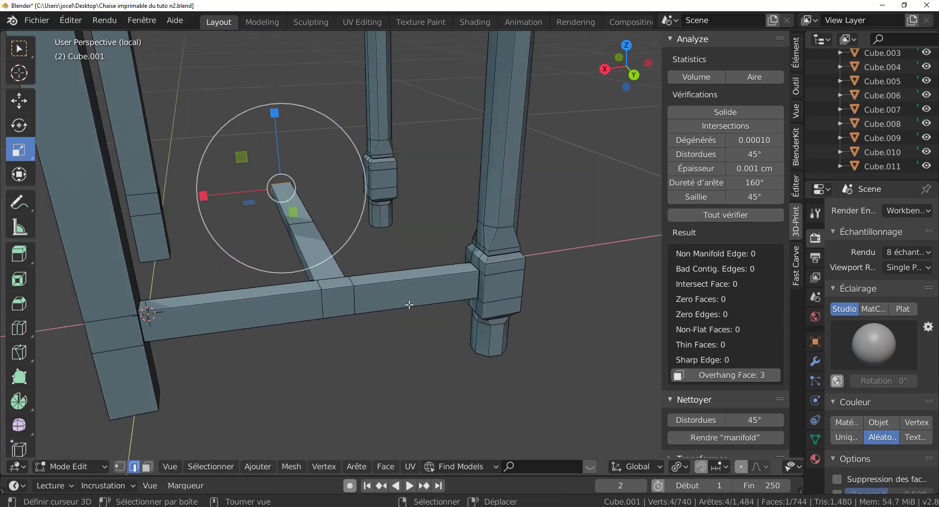
{"action": "left_click", "coordinate": [416, 278], "text": "alt"}
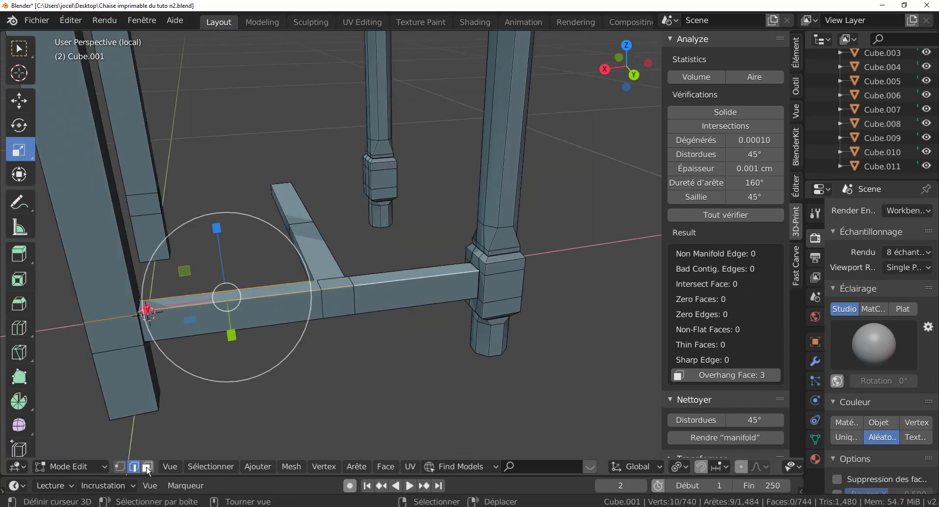
{"action": "key", "text": "3"}
{"action": "left_click", "coordinate": [400, 284], "text": "alt"}
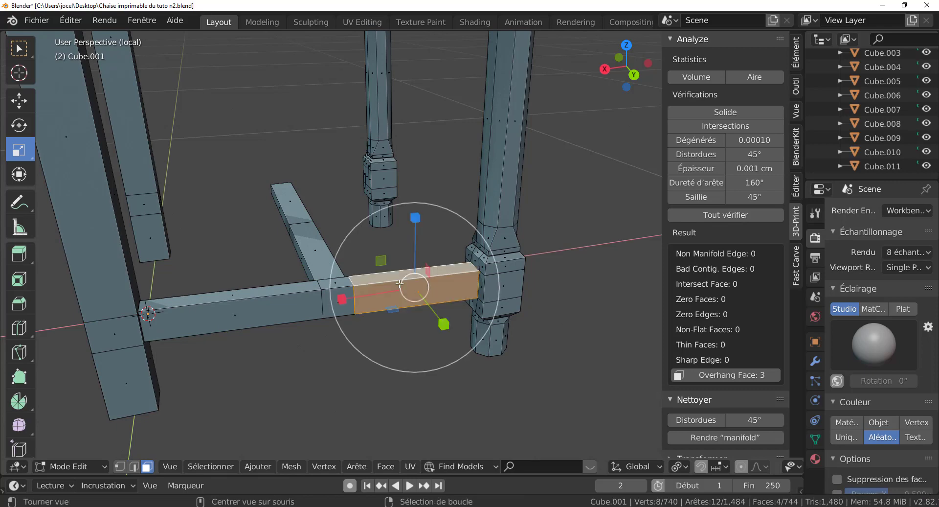
{"action": "left_click", "coordinate": [241, 297], "text": "alt+shift"}
{"action": "left_click", "coordinate": [338, 296], "text": "alt+shift"}
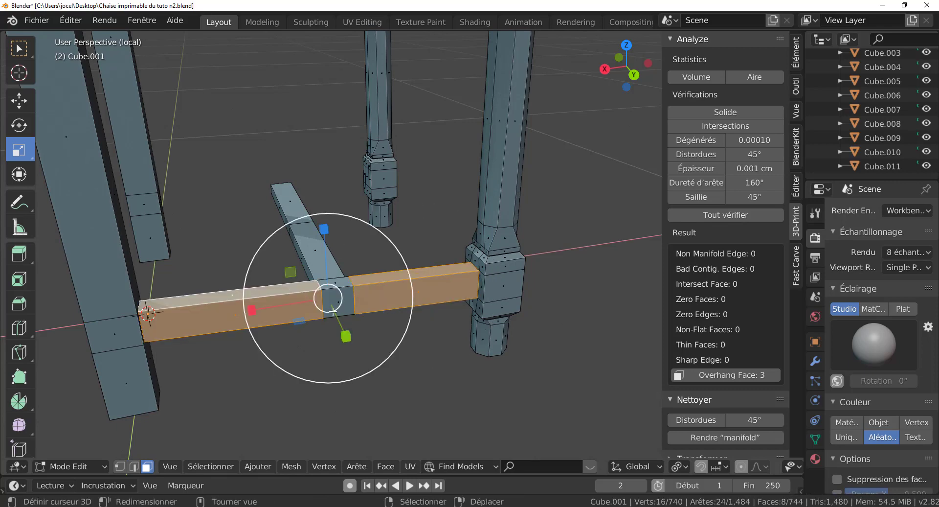
{"action": "mouse_move", "coordinate": [338, 298]}
{"action": "middle_mouse_down"}
{"action": "mouse_move", "coordinate": [339, 275]}
{"action": "mouse_move", "coordinate": [362, 294]}
{"action": "mouse_move", "coordinate": [282, 313]}
{"action": "mouse_move", "coordinate": [203, 349]}
{"action": "mouse_move", "coordinate": [247, 398]}
{"action": "mouse_move", "coordinate": [279, 325]}
{"action": "mouse_move", "coordinate": [192, 346]}
{"action": "middle_mouse_up"}
{"action": "scroll", "coordinate": [333, 280], "scroll_direction": "up", "scroll_amount": 3}
{"action": "left_click", "coordinate": [332, 279], "text": "shift"}
{"action": "left_click", "coordinate": [192, 341], "text": "shift"}
{"action": "left_click", "coordinate": [192, 347], "text": "shift"}
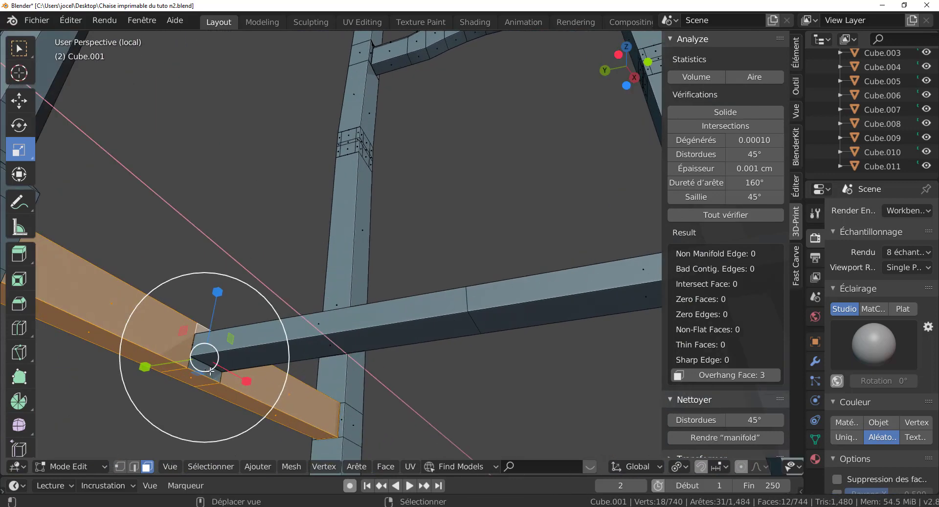
- Separate the selected rail faces into a new object, Cube.012, and return to Object Mode
{"action": "scroll", "coordinate": [189, 350], "scroll_direction": "up", "scroll_amount": 1}
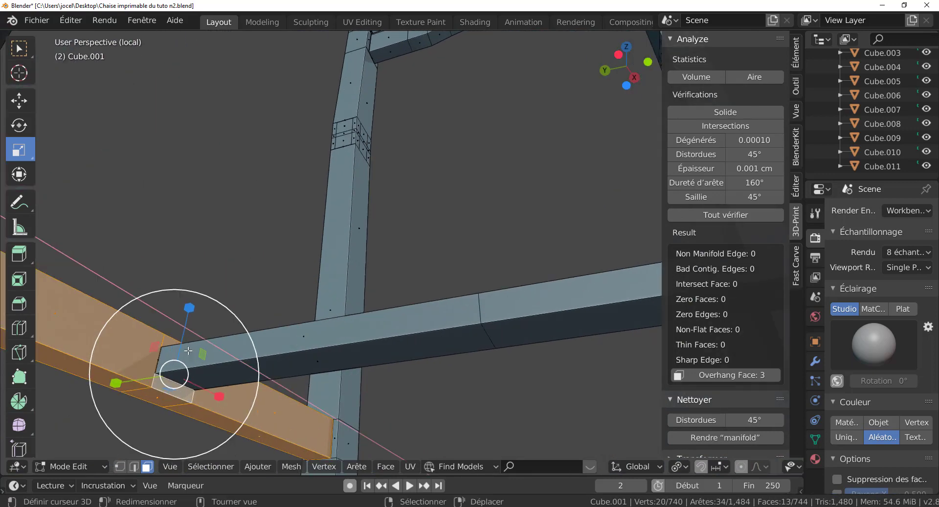
{"action": "scroll", "coordinate": [187, 371], "scroll_direction": "up", "scroll_amount": 2}
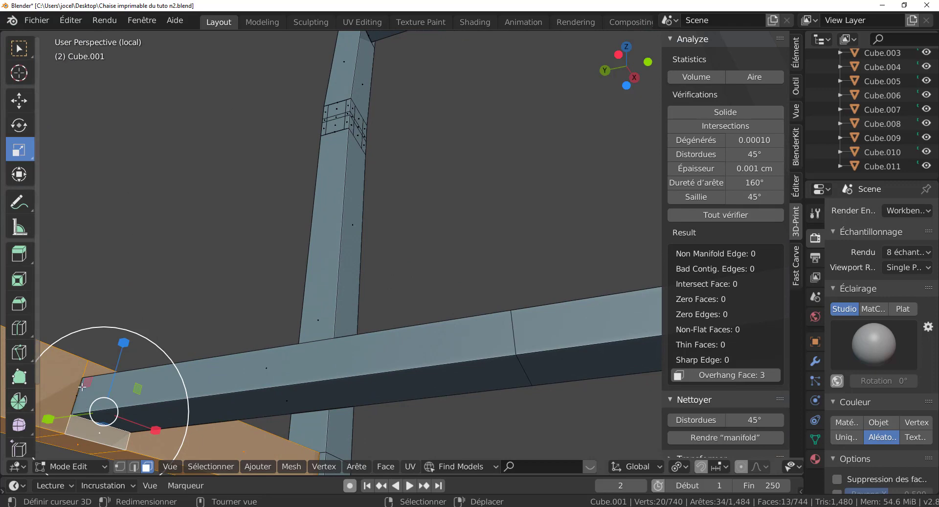
{"action": "scroll", "coordinate": [173, 385], "scroll_direction": "down", "scroll_amount": 2}
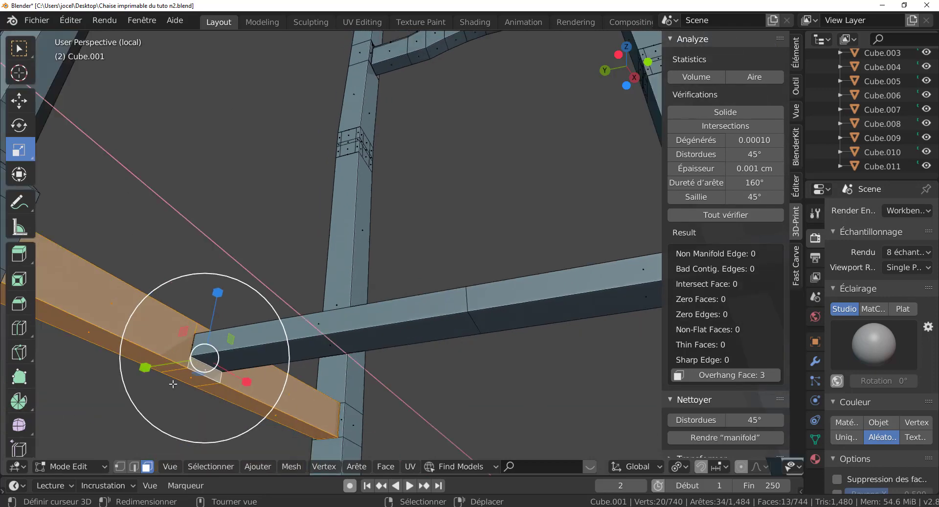
{"action": "middle_click_drag", "start_coordinate": [273, 386], "coordinate": [313, 377]}
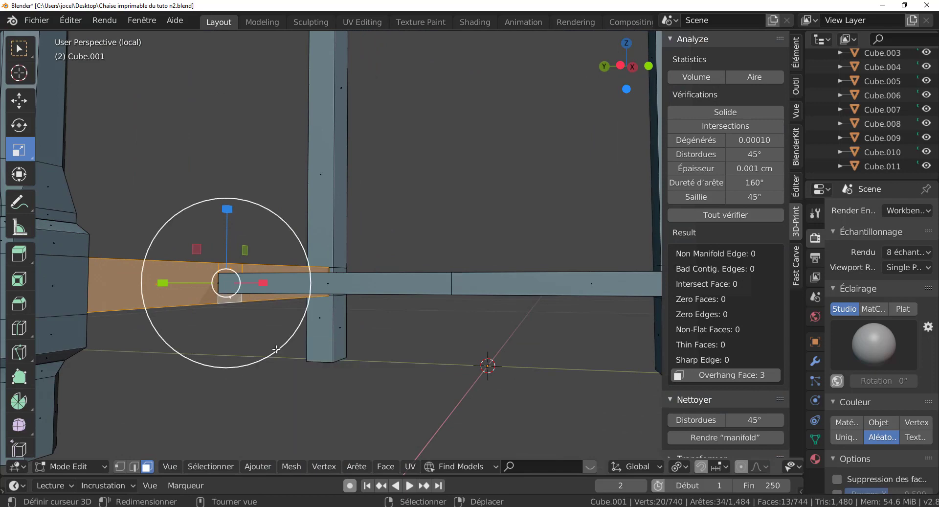
{"action": "middle_click_drag", "start_coordinate": [290, 360], "coordinate": [275, 373]}
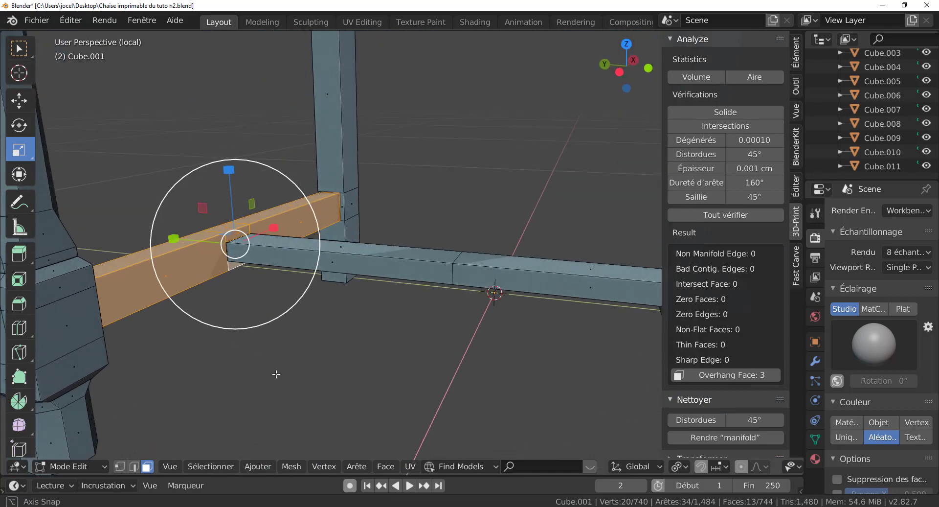
{"action": "key", "text": "p"}
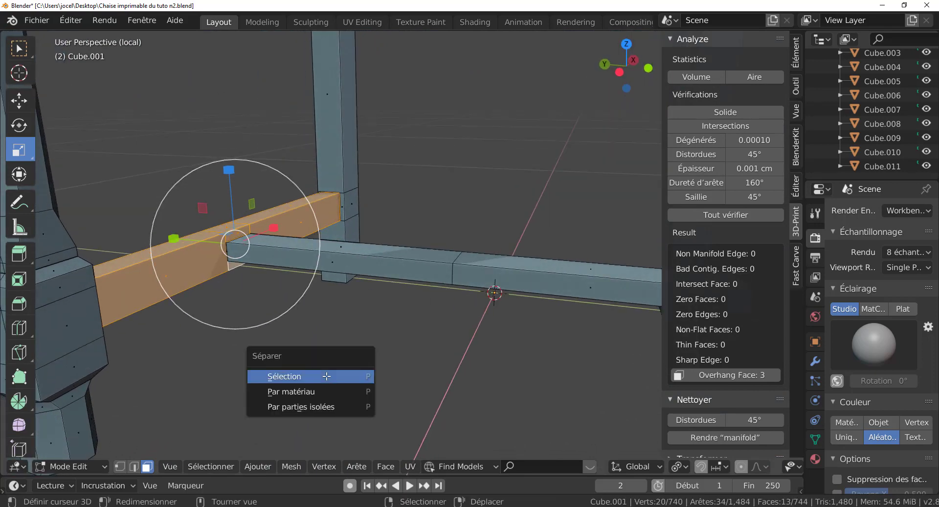
{"action": "left_click", "coordinate": [327, 374]}
{"action": "key", "text": "Tab"}
- Isolate the separated crossbar Cube.012 and delete the two faces at its joint opening
{"action": "left_click", "coordinate": [180, 267]}
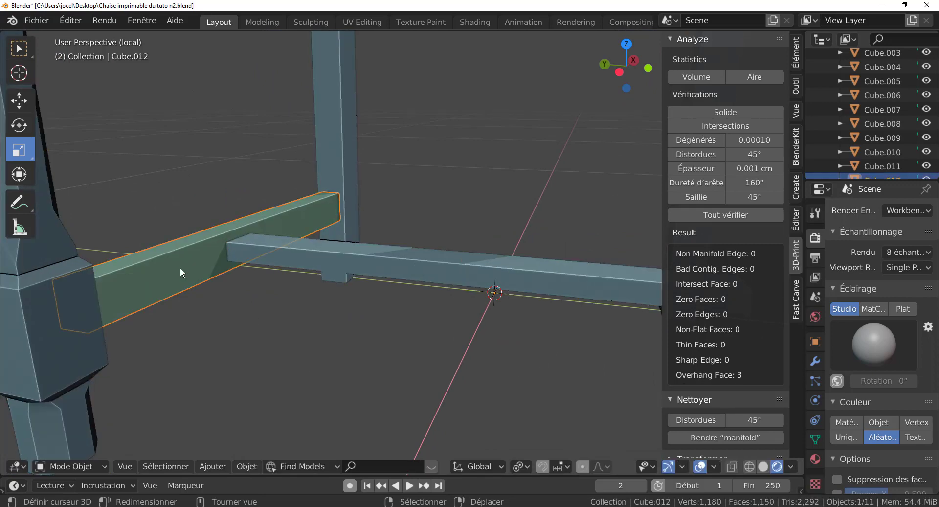
{"action": "mouse_move", "coordinate": [243, 328]}
{"action": "middle_mouse_down"}
{"action": "mouse_move", "coordinate": [356, 318]}
{"action": "mouse_move", "coordinate": [321, 338]}
{"action": "middle_mouse_up"}
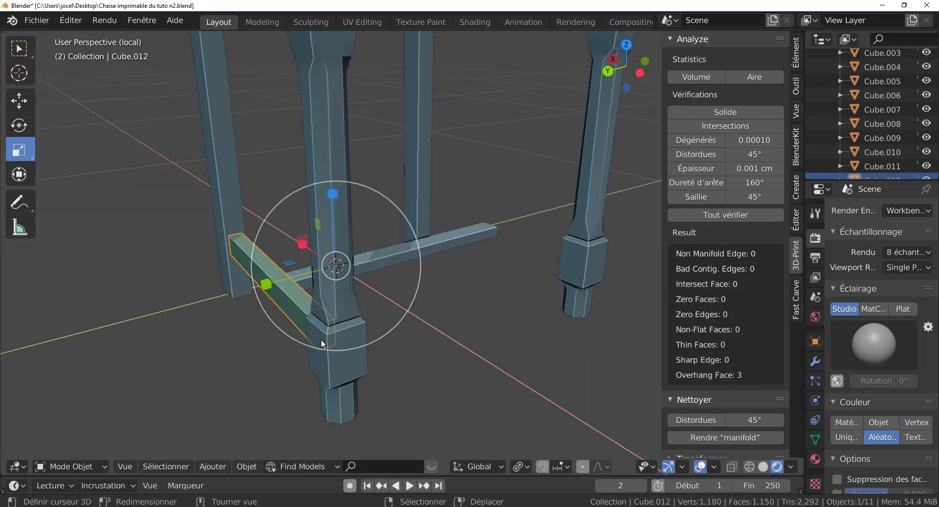
{"action": "key", "text": "KP_Divide"}
{"action": "key", "text": "KP_Divide"}
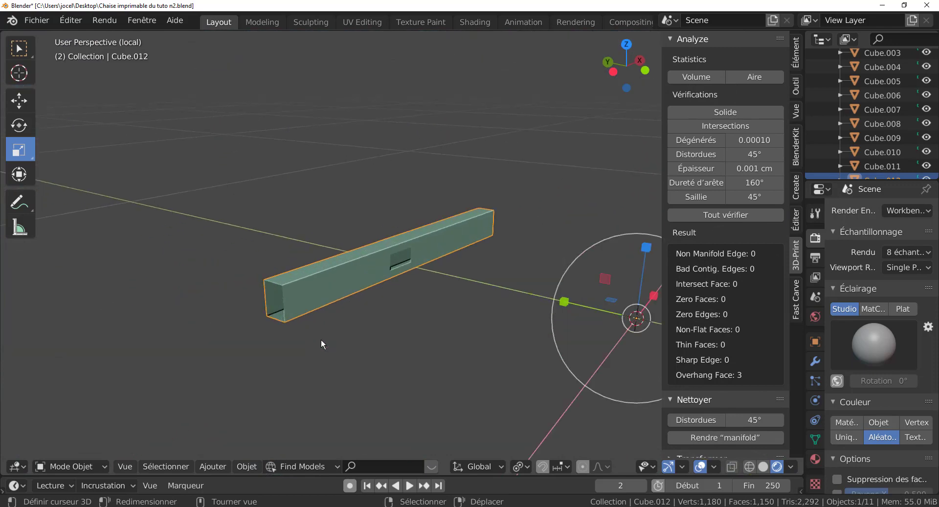
{"action": "key", "text": "Tab"}
{"action": "scroll", "coordinate": [324, 342], "scroll_direction": "up", "scroll_amount": 3}
{"action": "scroll", "coordinate": [325, 341], "scroll_direction": "up", "scroll_amount": 2}
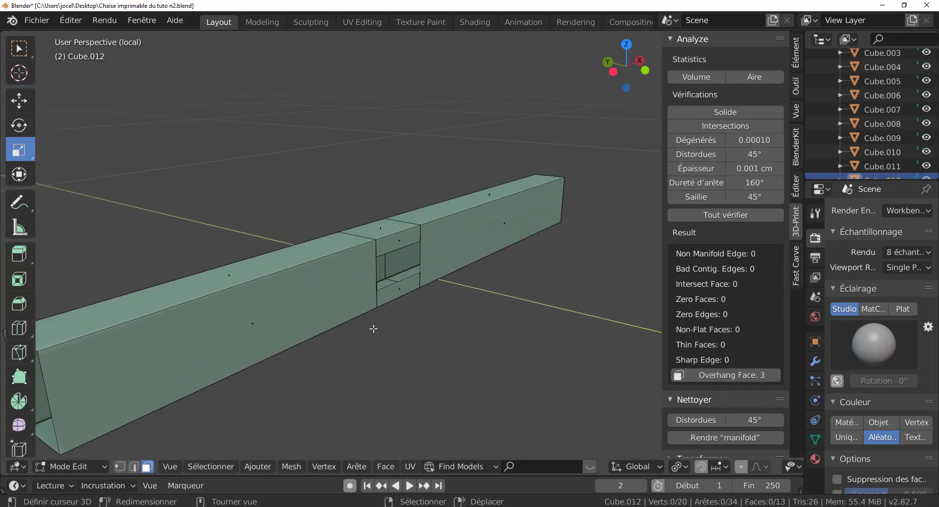
{"action": "middle_click_drag", "start_coordinate": [373, 328], "coordinate": [341, 328]}
{"action": "scroll", "coordinate": [389, 279], "scroll_direction": "up", "scroll_amount": 3}
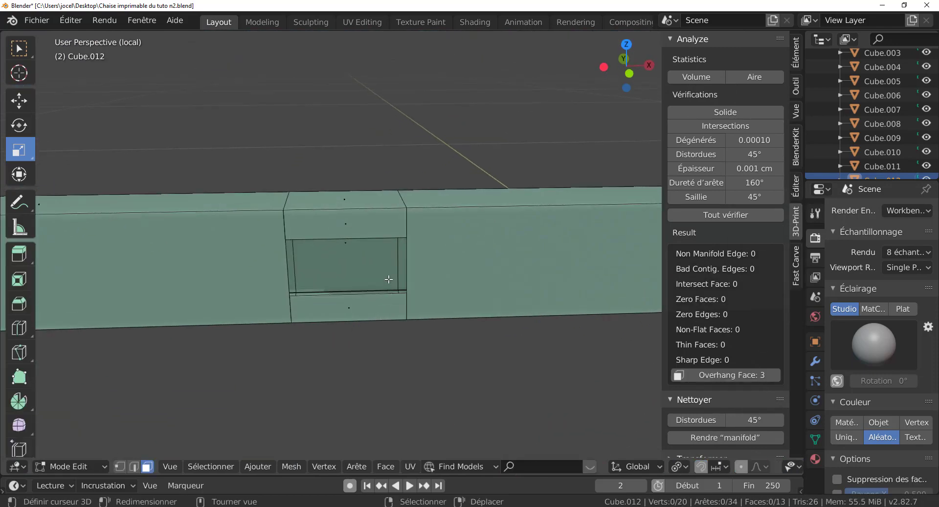
{"action": "left_click", "coordinate": [354, 221]}
{"action": "left_click", "coordinate": [349, 307], "text": "shift"}
{"action": "key", "text": "x"}
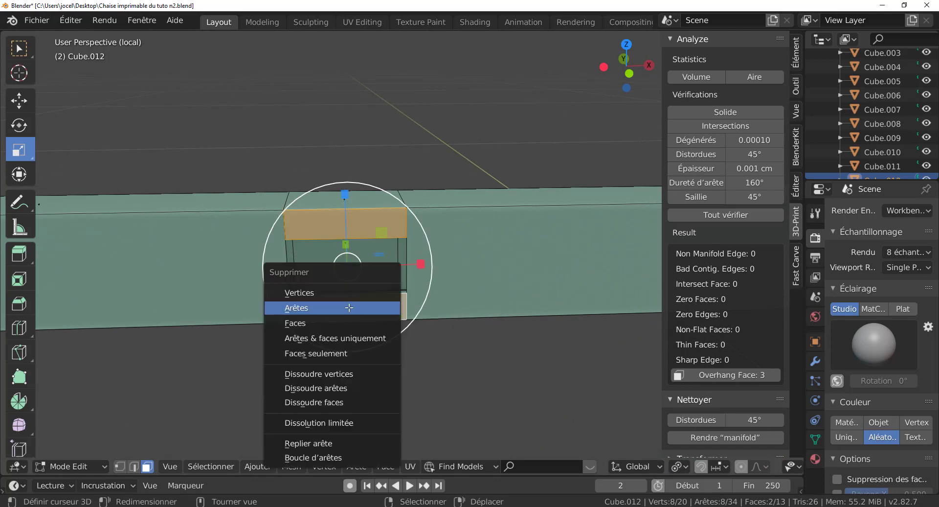
{"action": "left_click", "coordinate": [343, 323]}
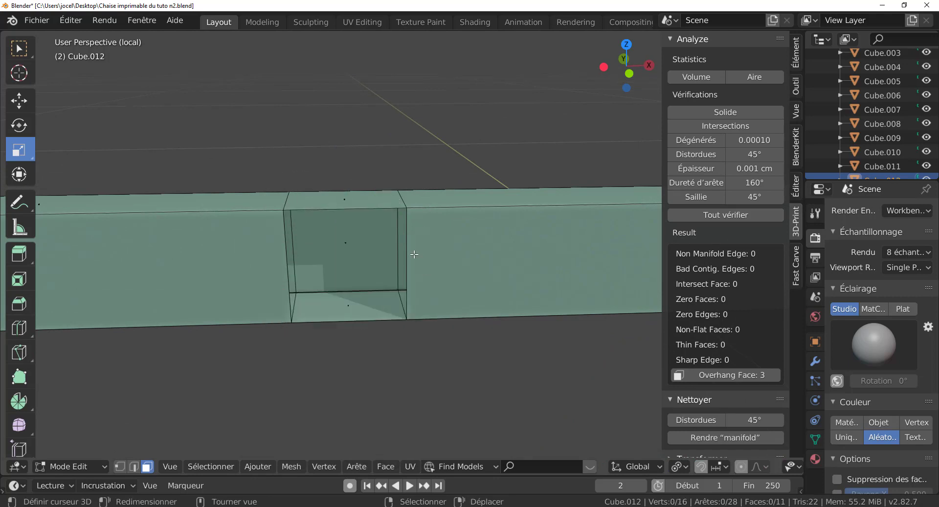
- Fill a face between the left and right vertical edges of the joint opening
{"action": "left_click", "coordinate": [414, 255]}
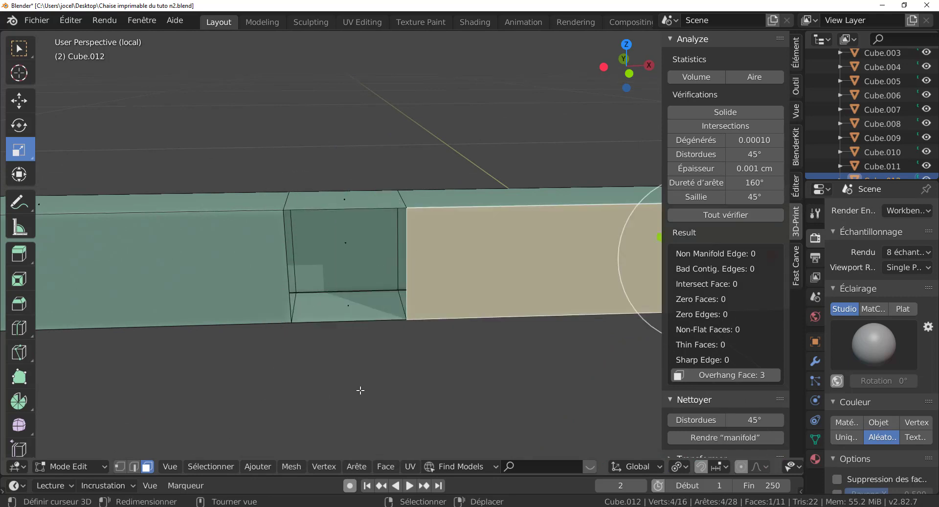
{"action": "key", "text": "2"}
{"action": "left_click", "coordinate": [289, 284]}
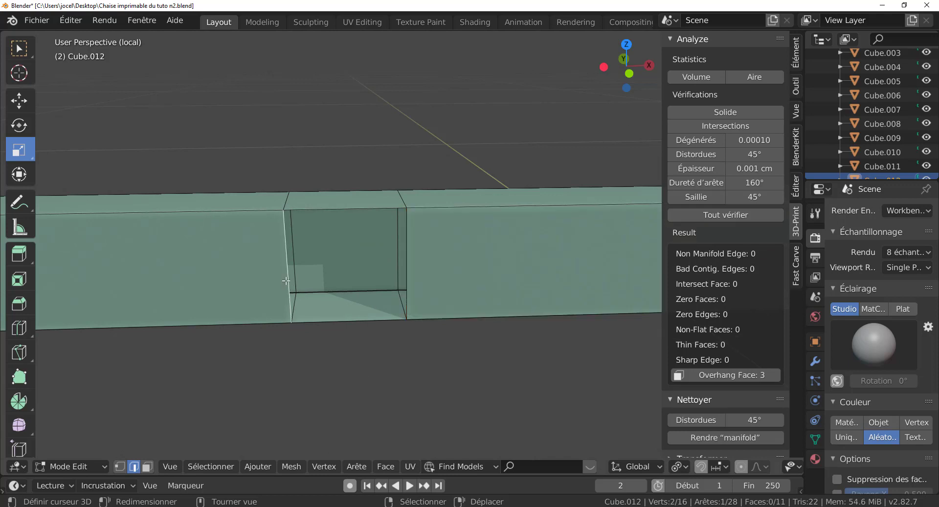
{"action": "left_click", "coordinate": [416, 243], "text": "shift"}
{"action": "middle_click_drag", "start_coordinate": [382, 376], "coordinate": [424, 376]}
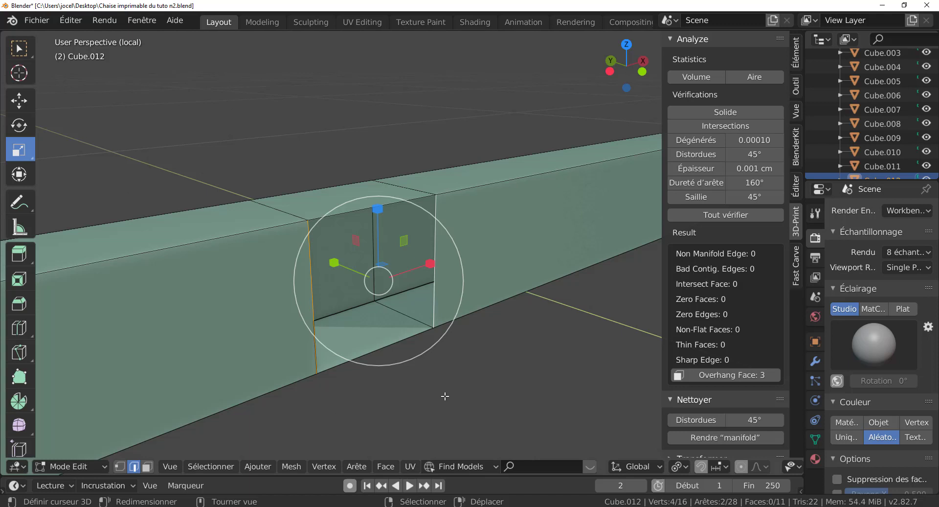
{"action": "key", "text": "f"}
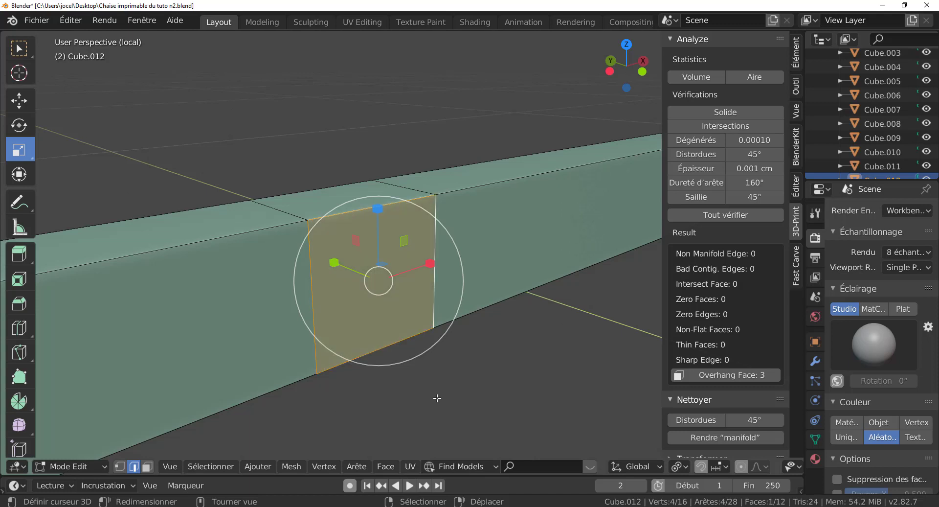
- Cap both open ends of the crossbar with new faces
{"action": "scroll", "coordinate": [394, 386], "scroll_direction": "down", "scroll_amount": 3}
{"action": "middle_click_drag", "start_coordinate": [394, 386], "coordinate": [431, 369]}
{"action": "left_click", "coordinate": [182, 331]}
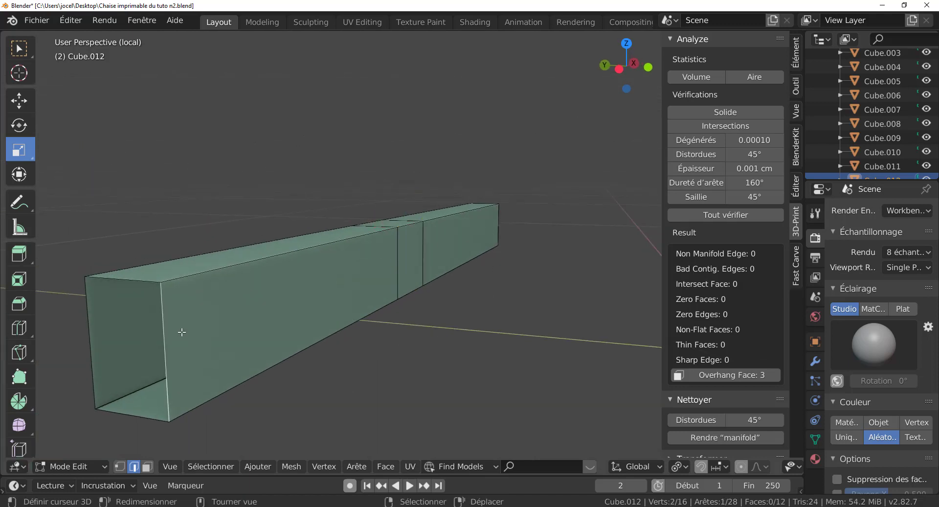
{"action": "left_click", "coordinate": [165, 342]}
{"action": "left_click", "coordinate": [90, 342], "text": "shift"}
{"action": "key", "text": "f"}
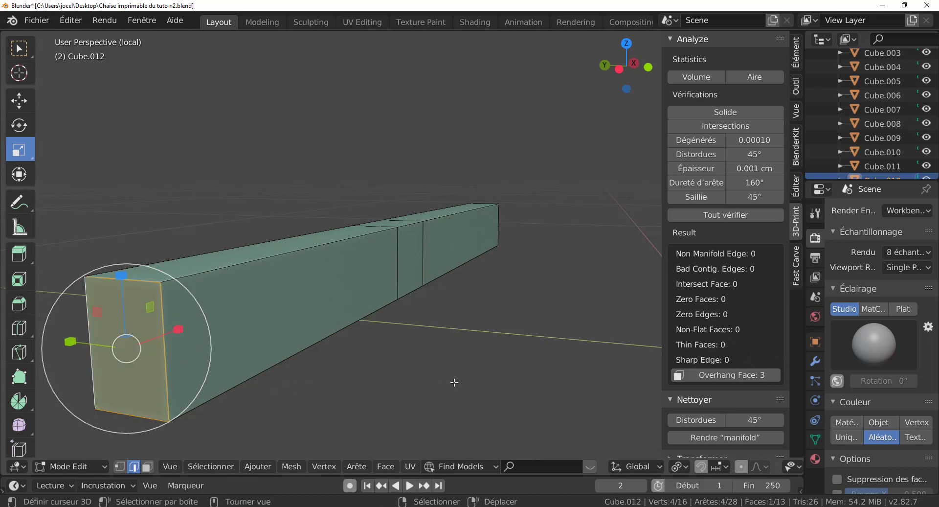
{"action": "mouse_move", "coordinate": [453, 382]}
{"action": "middle_mouse_down"}
{"action": "mouse_move", "coordinate": [273, 373]}
{"action": "mouse_move", "coordinate": [356, 367]}
{"action": "middle_mouse_up"}
{"action": "left_click", "coordinate": [463, 290]}
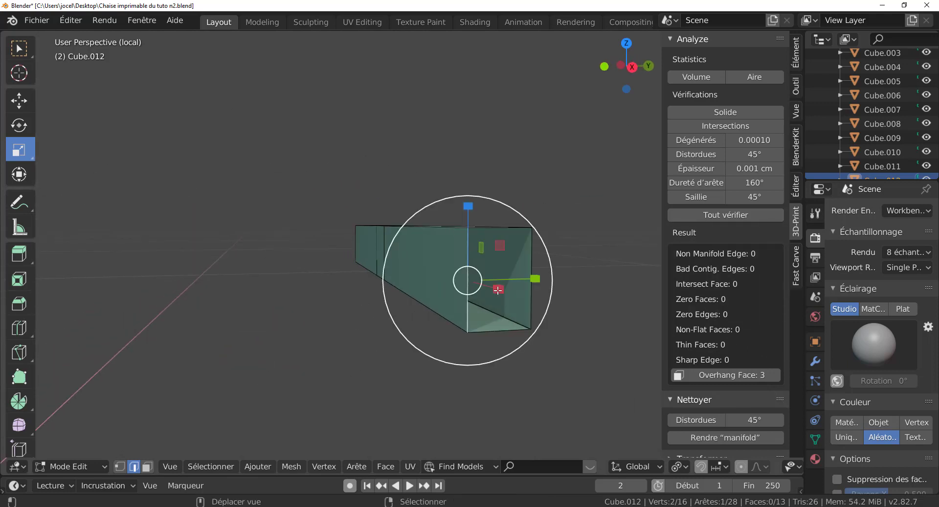
{"action": "left_click", "coordinate": [530, 283], "text": "shift"}
{"action": "key", "text": "f"}
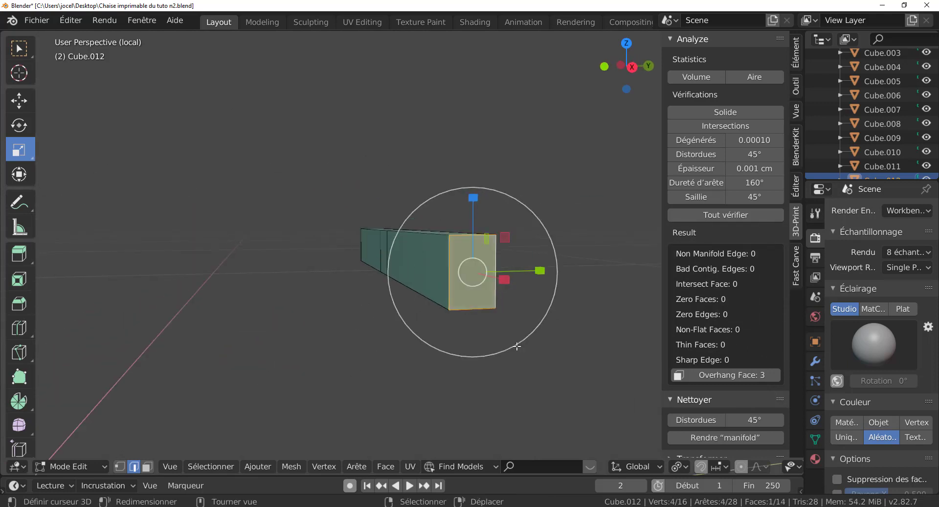
{"action": "mouse_move", "coordinate": [514, 346]}
{"action": "middle_mouse_down"}
{"action": "mouse_move", "coordinate": [509, 360]}
{"action": "mouse_move", "coordinate": [519, 365]}
{"action": "mouse_move", "coordinate": [548, 352]}
{"action": "middle_mouse_up"}
- Run all 3D-Print checks to confirm zero non-manifold edges, then show the whole chair again
{"action": "key", "text": "Tab"}
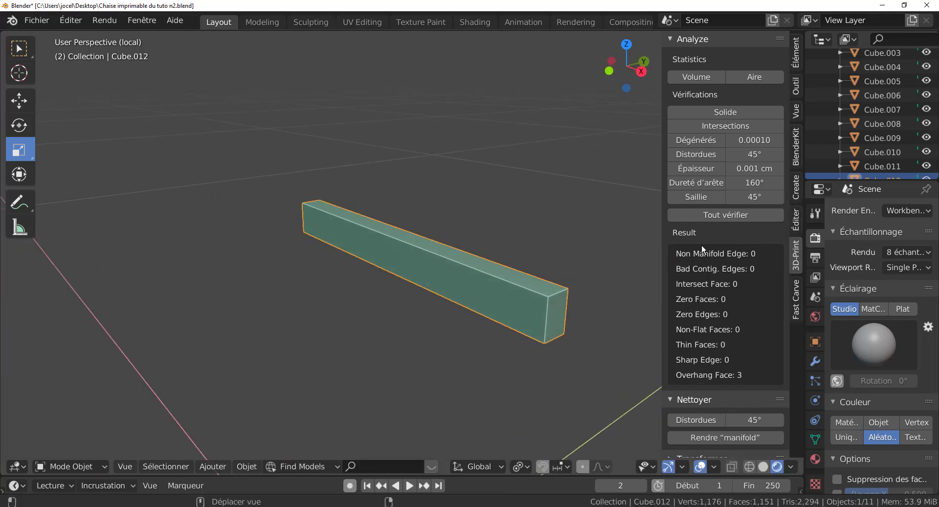
{"action": "left_click", "coordinate": [722, 215]}
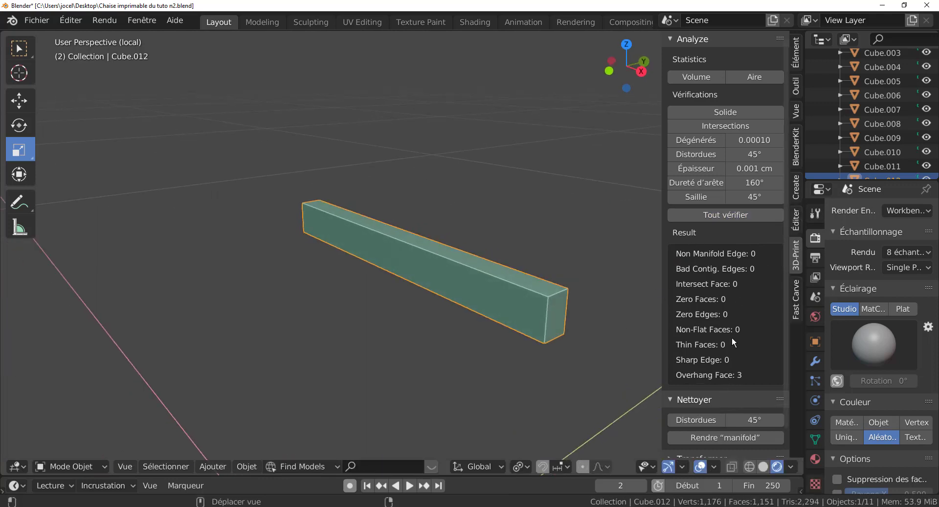
{"action": "middle_click_drag", "start_coordinate": [352, 331], "coordinate": [421, 332]}
{"action": "key", "text": "Tab"}
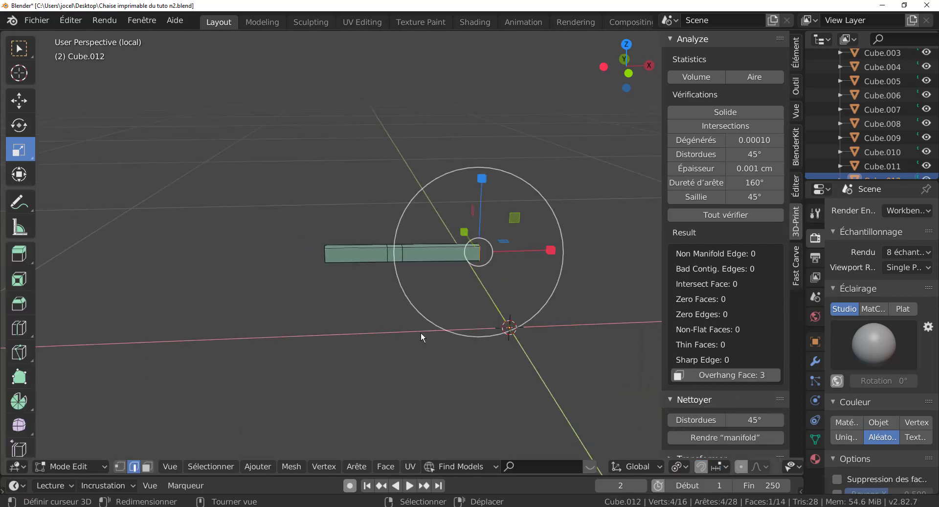
{"action": "key", "text": "Tab"}
{"action": "key", "text": "KP_Divide"}
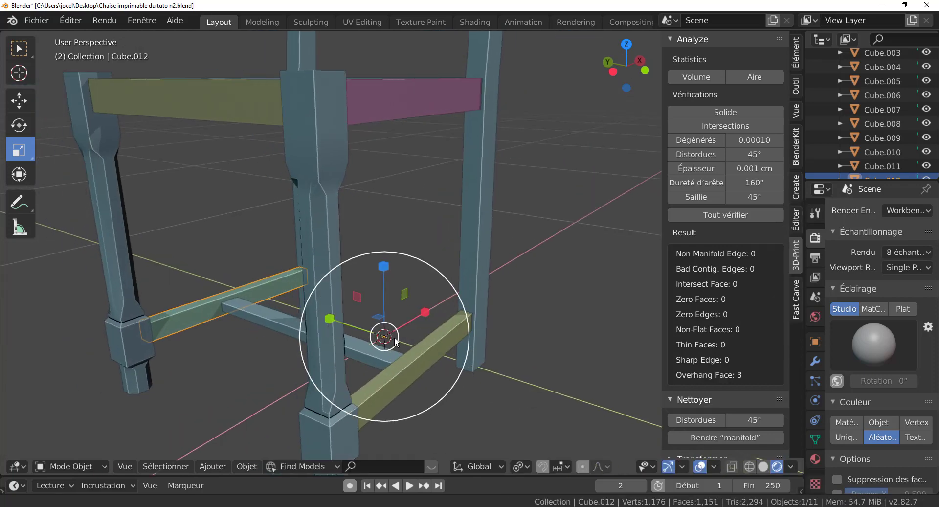
- Select the chair frame Cube.001, isolate it in local view, and enter Edit Mode
{"action": "middle_click_drag", "start_coordinate": [269, 341], "coordinate": [259, 339]}
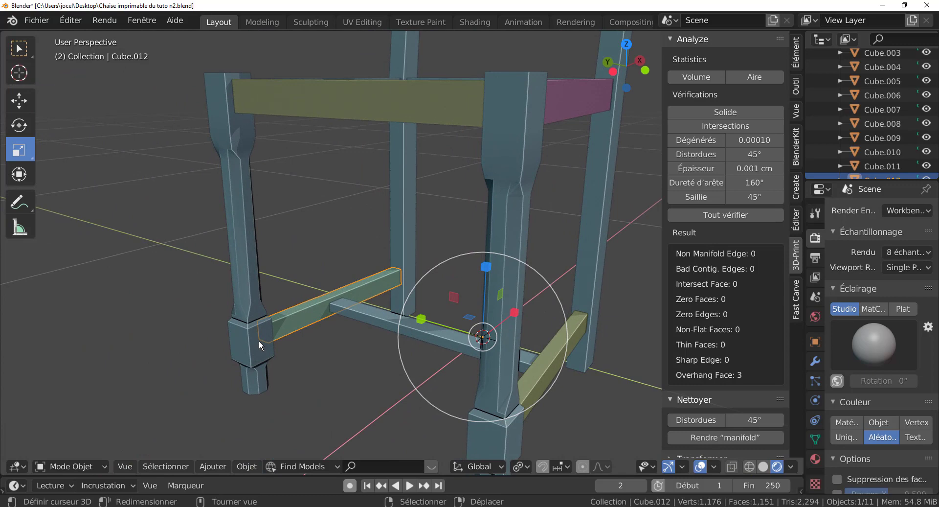
{"action": "left_click", "coordinate": [248, 288]}
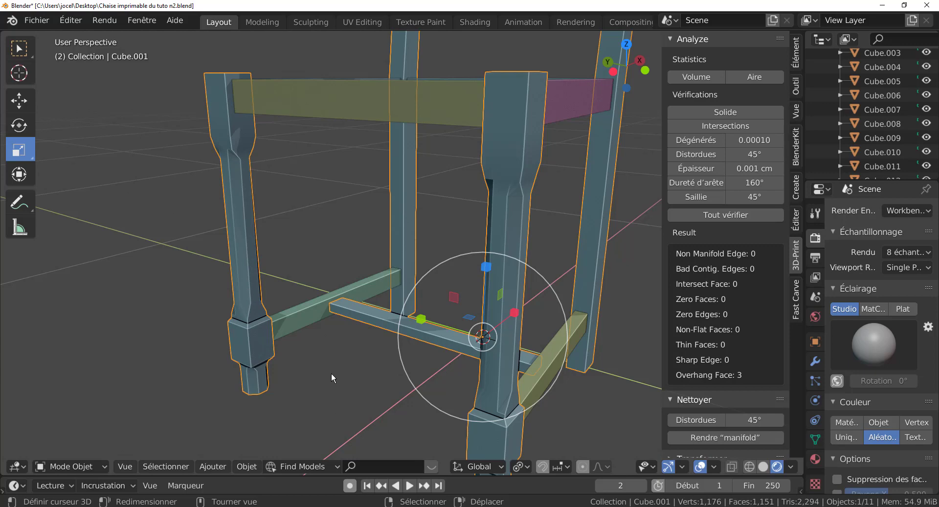
{"action": "key", "text": "KP_Divide"}
{"action": "scroll", "coordinate": [331, 372], "scroll_direction": "up", "scroll_amount": 3}
{"action": "scroll", "coordinate": [331, 371], "scroll_direction": "up", "scroll_amount": 2}
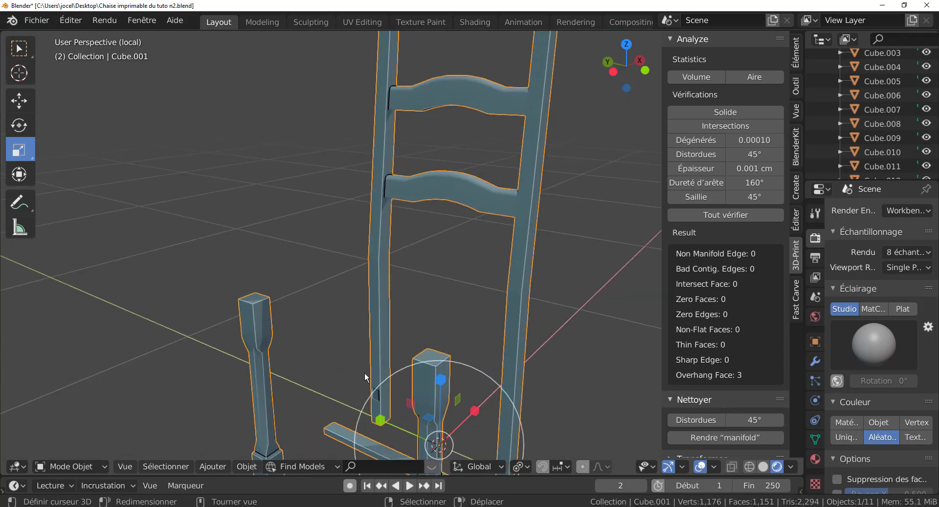
{"action": "mouse_move", "coordinate": [365, 371]}
{"action": "middle_mouse_down"}
{"action": "mouse_move", "coordinate": [418, 375]}
{"action": "mouse_move", "coordinate": [391, 410]}
{"action": "mouse_move", "coordinate": [403, 329]}
{"action": "mouse_move", "coordinate": [397, 386]}
{"action": "mouse_move", "coordinate": [436, 268]}
{"action": "mouse_move", "coordinate": [391, 385]}
{"action": "mouse_move", "coordinate": [412, 244]}
{"action": "mouse_move", "coordinate": [394, 303]}
{"action": "middle_mouse_up"}
{"action": "scroll", "coordinate": [403, 329], "scroll_direction": "up", "scroll_amount": 2}
{"action": "scroll", "coordinate": [399, 346], "scroll_direction": "up", "scroll_amount": 2}
{"action": "scroll", "coordinate": [398, 346], "scroll_direction": "up", "scroll_amount": 1}
{"action": "scroll", "coordinate": [392, 386], "scroll_direction": "down", "scroll_amount": 2}
{"action": "key", "text": "Tab"}
{"action": "scroll", "coordinate": [394, 303], "scroll_direction": "up", "scroll_amount": 2}
{"action": "scroll", "coordinate": [352, 295], "scroll_direction": "up", "scroll_amount": 1}
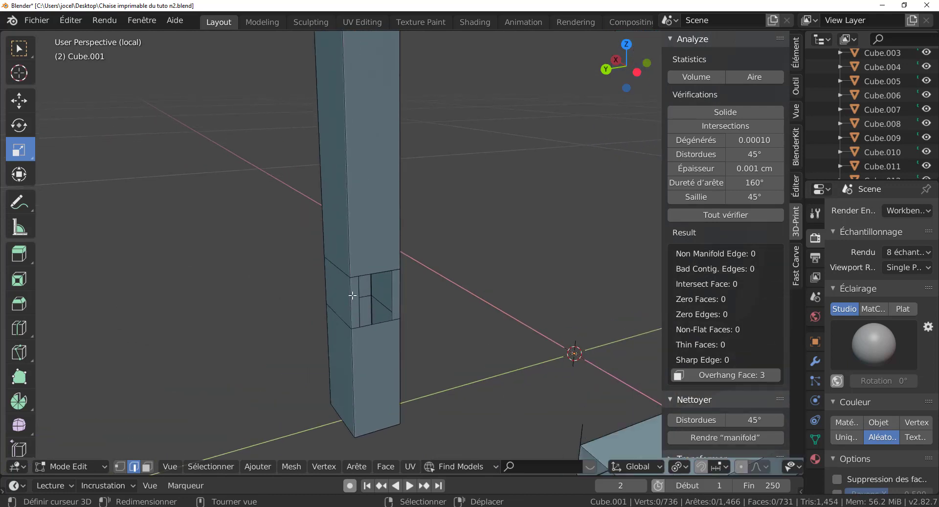
- Close the hole in the leg's notch with a face between its two vertical edges
{"action": "left_click", "coordinate": [356, 292]}
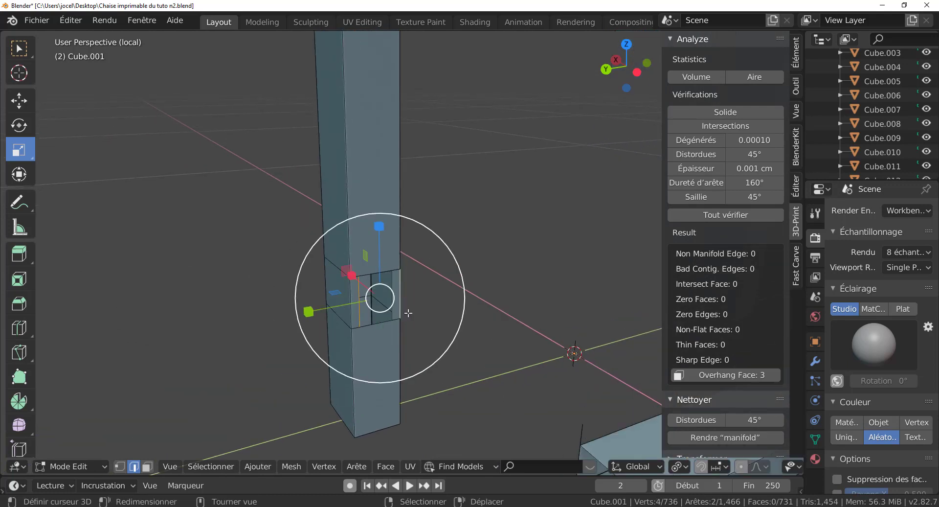
{"action": "left_click", "coordinate": [359, 303]}
{"action": "left_click", "coordinate": [393, 296], "text": "shift"}
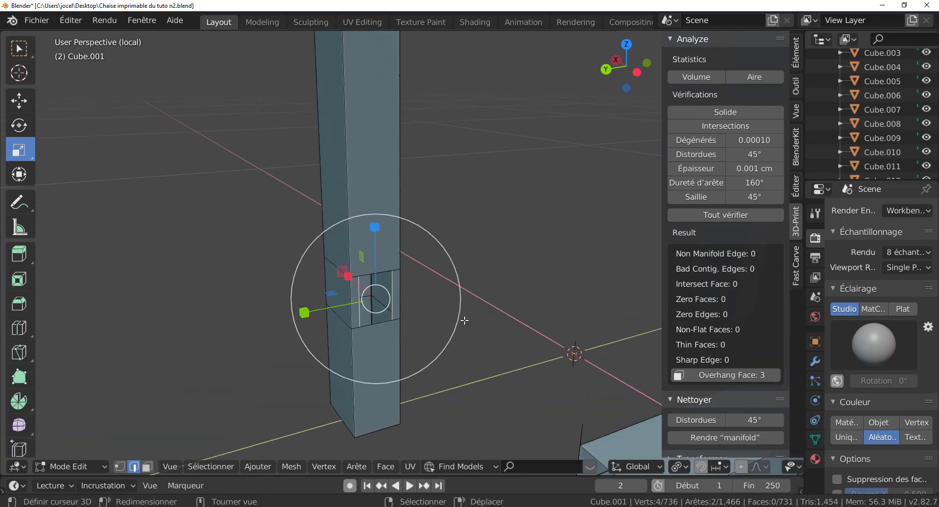
{"action": "key", "text": "f"}
{"action": "mouse_move", "coordinate": [478, 325]}
{"action": "middle_mouse_down"}
{"action": "mouse_move", "coordinate": [532, 325]}
{"action": "mouse_move", "coordinate": [539, 299]}
{"action": "middle_mouse_up"}
{"action": "scroll", "coordinate": [504, 327], "scroll_direction": "up", "scroll_amount": 3}
{"action": "scroll", "coordinate": [534, 318], "scroll_direction": "down", "scroll_amount": 6}
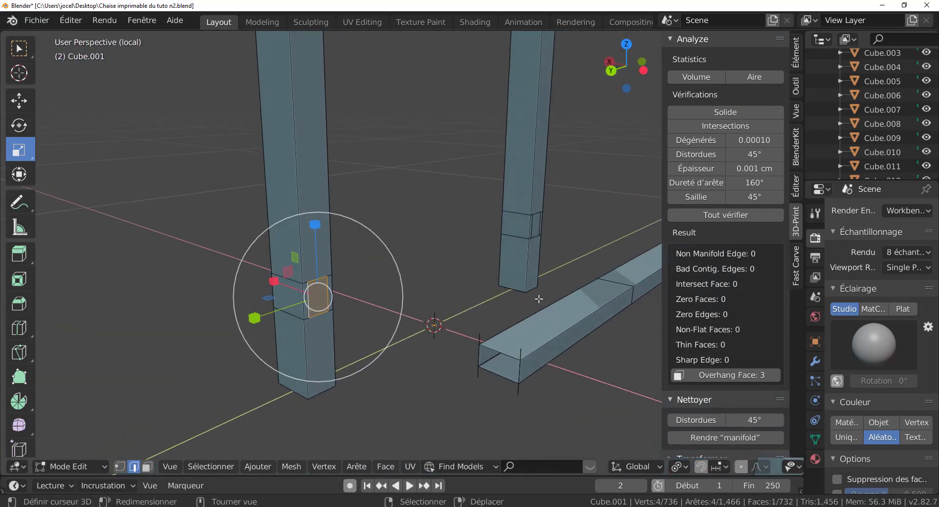
{"action": "scroll", "coordinate": [545, 239], "scroll_direction": "up", "scroll_amount": 1}
{"action": "scroll", "coordinate": [532, 384], "scroll_direction": "up", "scroll_amount": 1}
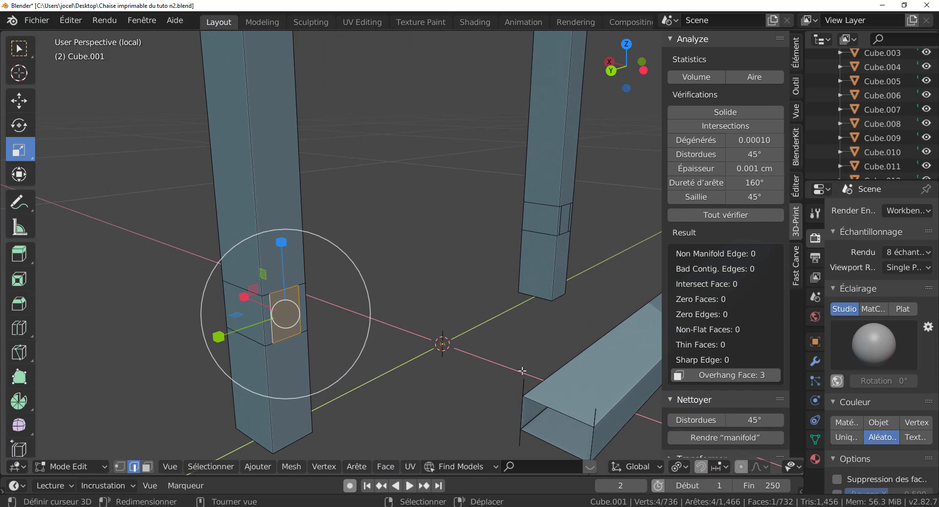
{"action": "mouse_move", "coordinate": [522, 371]}
{"action": "middle_mouse_down"}
{"action": "mouse_move", "coordinate": [567, 319]}
{"action": "mouse_move", "coordinate": [462, 303]}
{"action": "middle_mouse_up"}
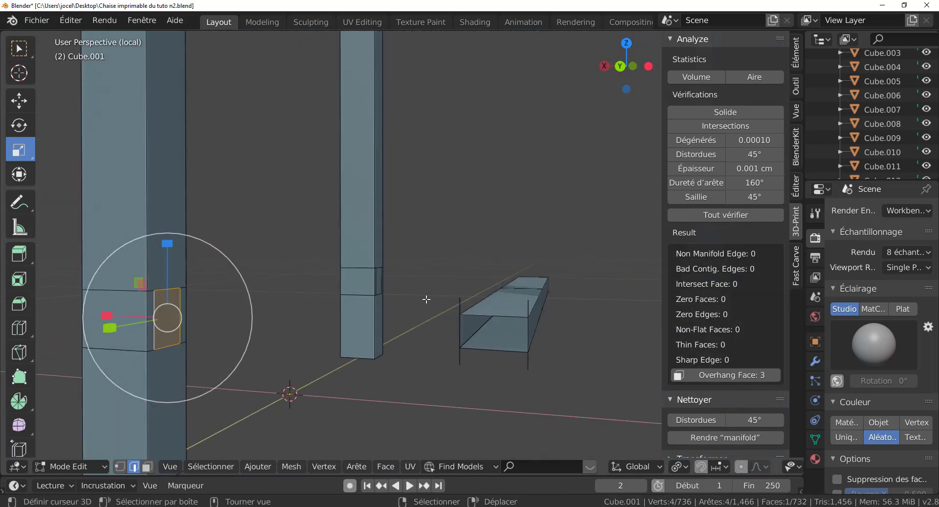
- Circle-select and delete the stray edges and a leftover edge at the stretcher's end
{"action": "key", "text": "c"}
{"action": "left_click", "coordinate": [453, 298]}
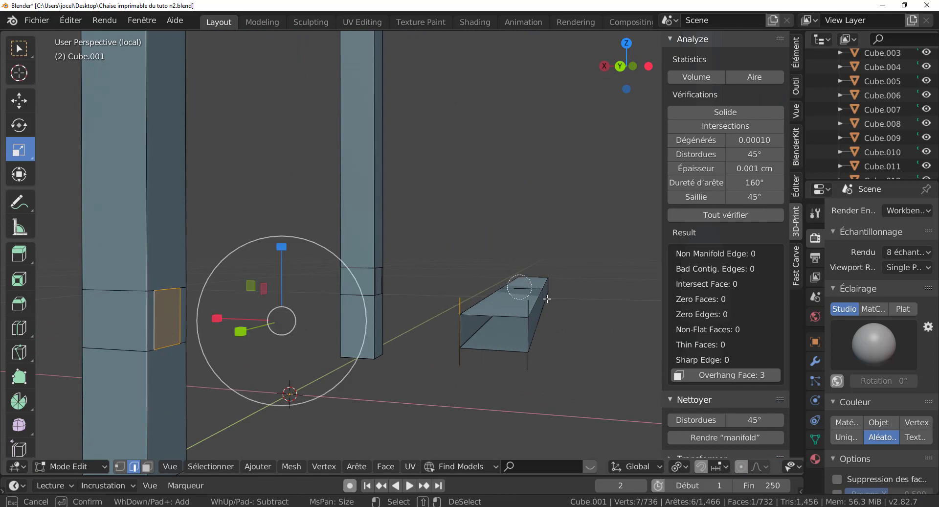
{"action": "left_click", "coordinate": [530, 375]}
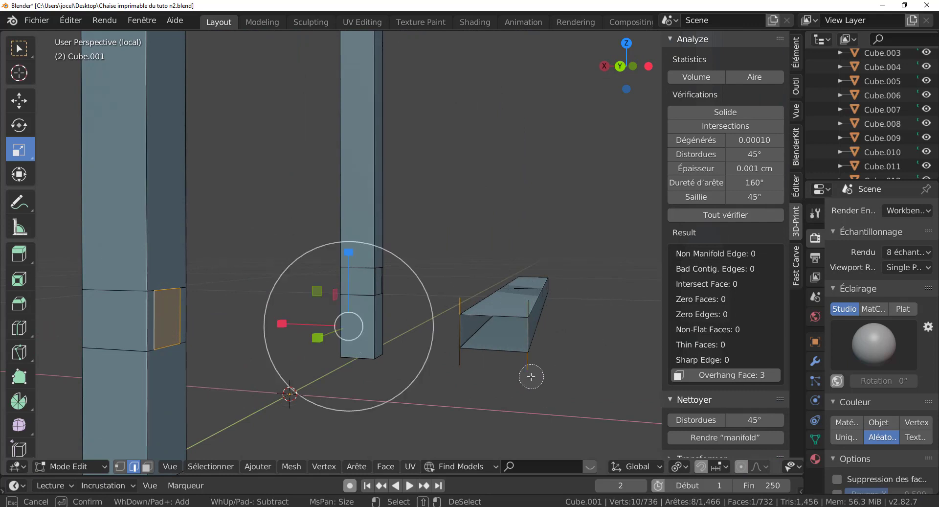
{"action": "left_click", "coordinate": [470, 370]}
{"action": "key", "text": "Escape"}
{"action": "key", "text": "x"}
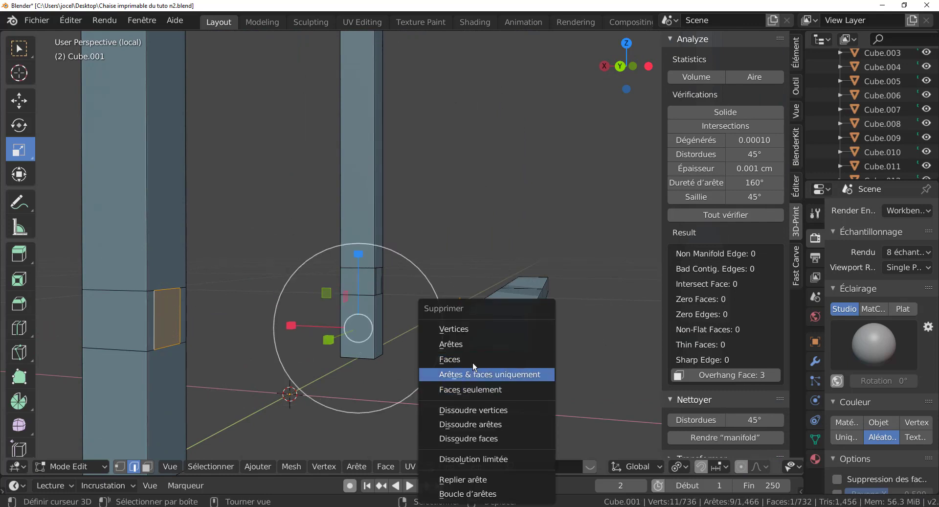
{"action": "left_click", "coordinate": [469, 345]}
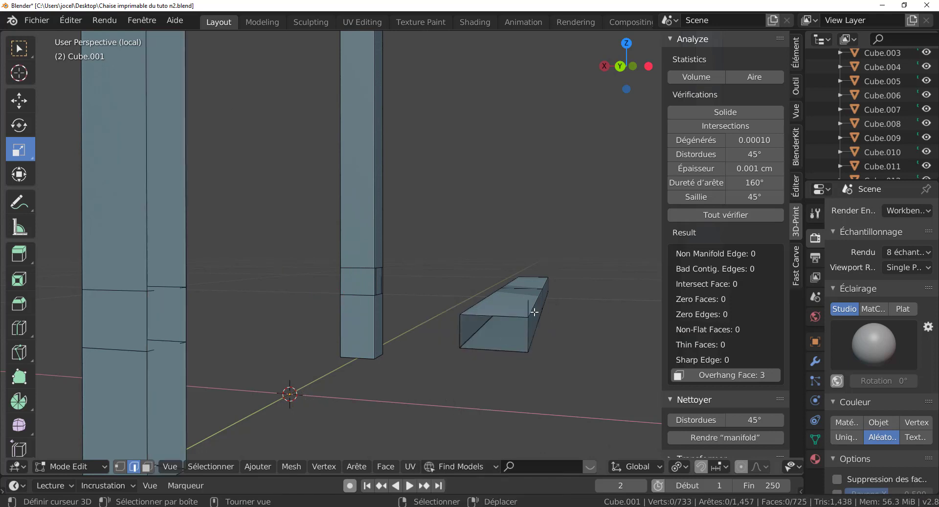
{"action": "left_click", "coordinate": [529, 306]}
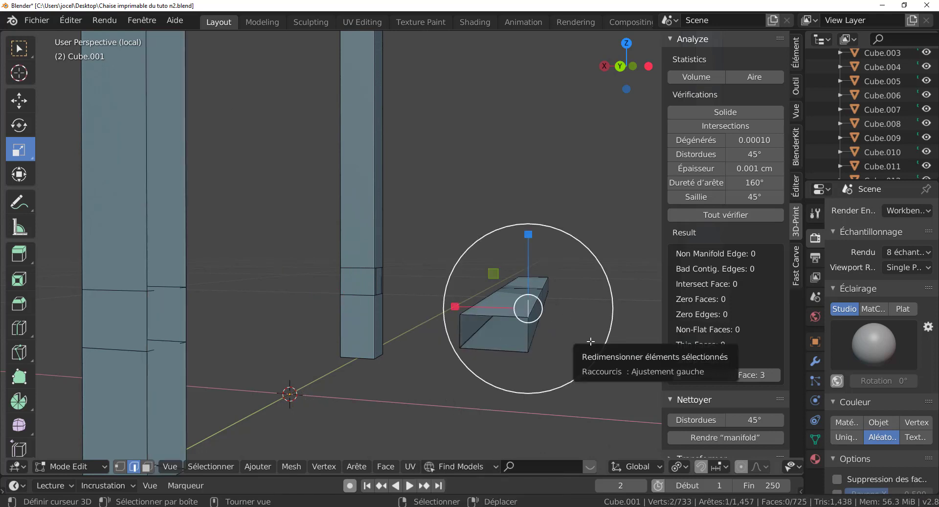
{"action": "key", "text": "x"}
{"action": "left_click", "coordinate": [582, 342]}
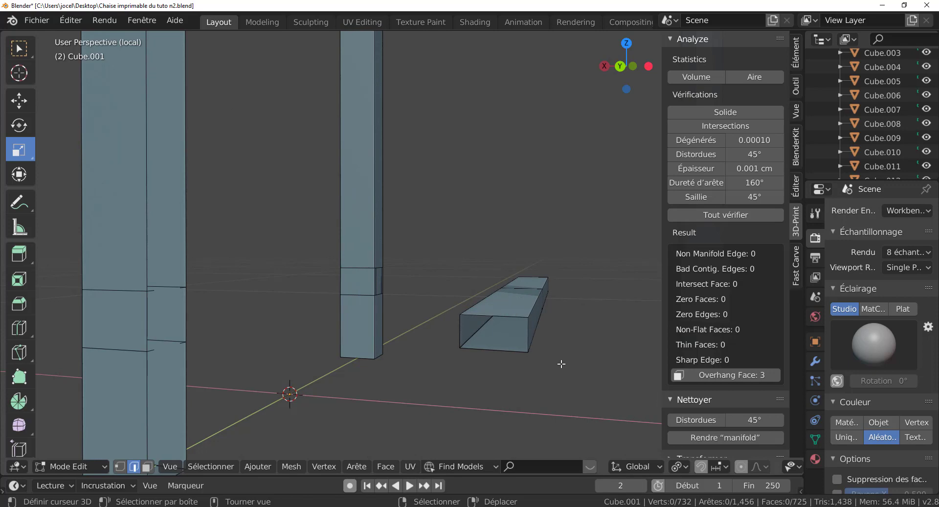
- Cap the stretcher's open end by filling its boundary loop with a face
{"action": "middle_click_drag", "start_coordinate": [582, 341], "coordinate": [542, 365]}
{"action": "left_click", "coordinate": [525, 306], "text": "alt"}
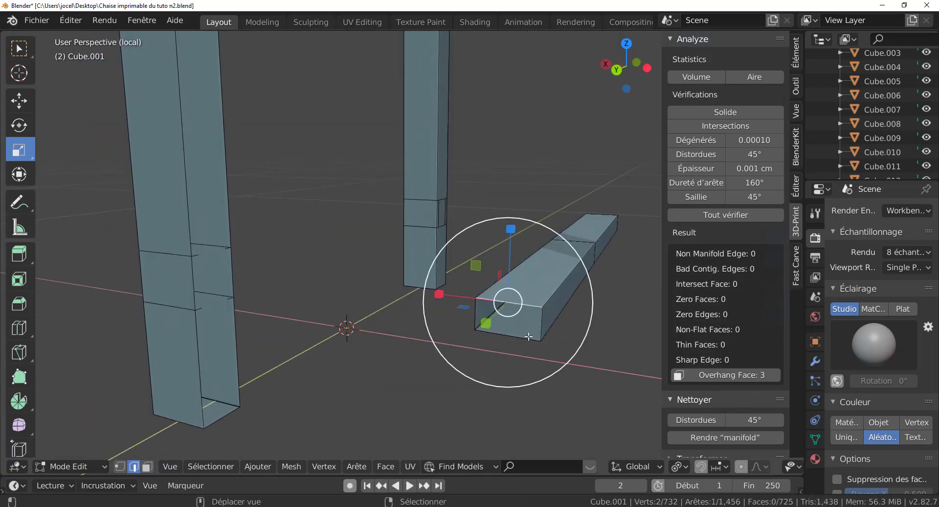
{"action": "key", "text": "f"}
{"action": "mouse_move", "coordinate": [524, 363]}
{"action": "middle_mouse_down"}
{"action": "mouse_move", "coordinate": [556, 367]}
{"action": "mouse_move", "coordinate": [474, 361]}
{"action": "mouse_move", "coordinate": [556, 367]}
{"action": "mouse_move", "coordinate": [624, 356]}
{"action": "mouse_move", "coordinate": [435, 358]}
{"action": "mouse_move", "coordinate": [520, 363]}
{"action": "mouse_move", "coordinate": [442, 337]}
{"action": "mouse_move", "coordinate": [485, 360]}
{"action": "mouse_move", "coordinate": [539, 342]}
{"action": "mouse_move", "coordinate": [530, 358]}
{"action": "middle_mouse_up"}
- Select the whole chair frame and merge vertices by distance at 0.0001 cm, twice
{"action": "key", "text": "a"}
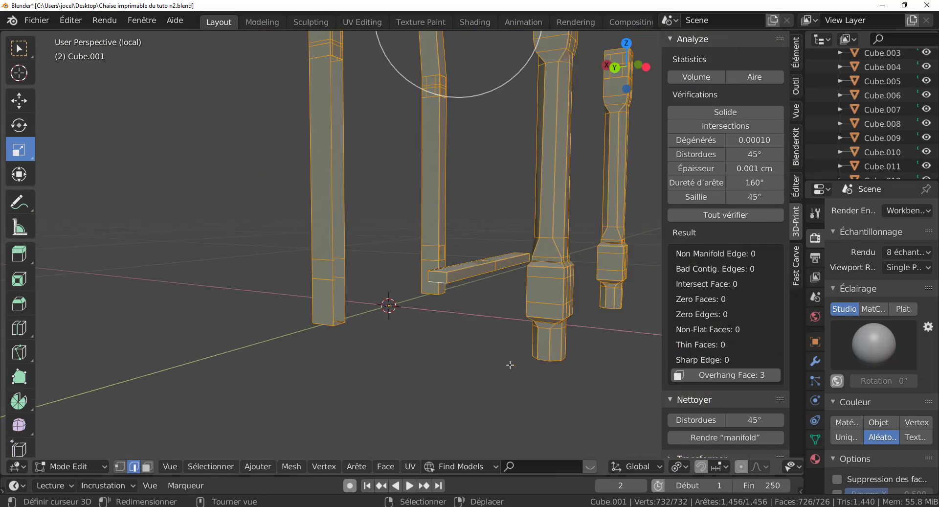
{"action": "key", "text": "q"}
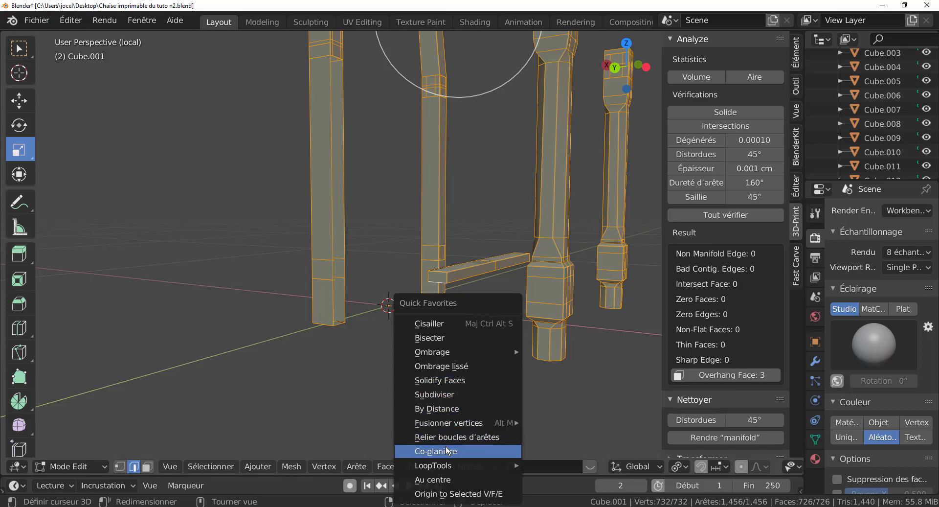
{"action": "key", "text": "q"}
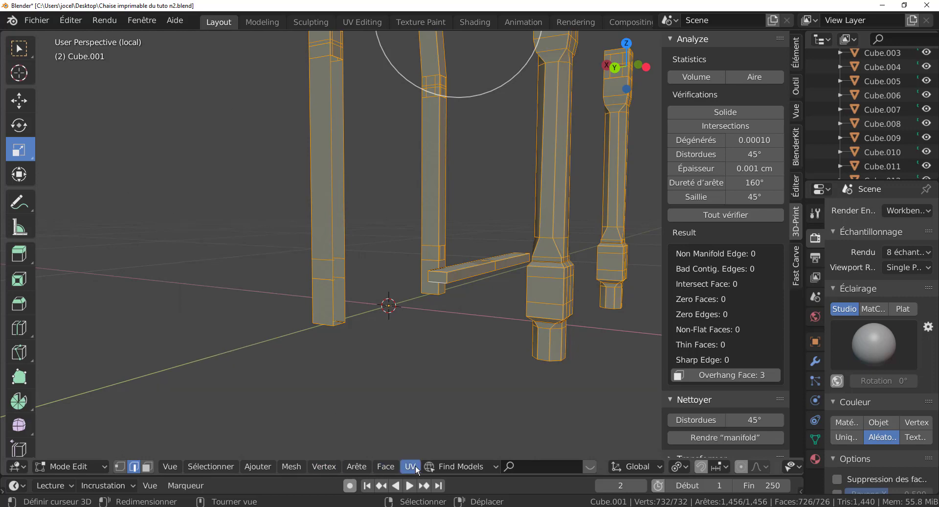
{"action": "key", "text": "q"}
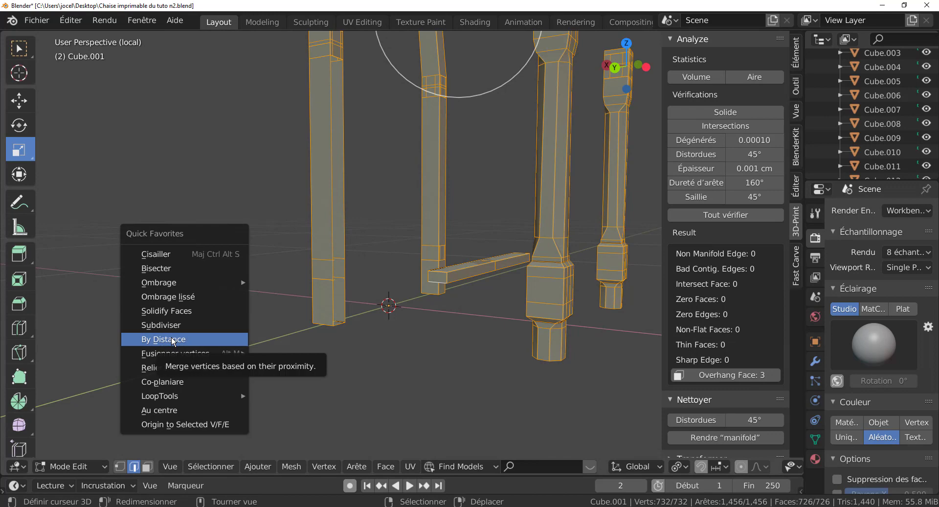
{"action": "left_click", "coordinate": [171, 336]}
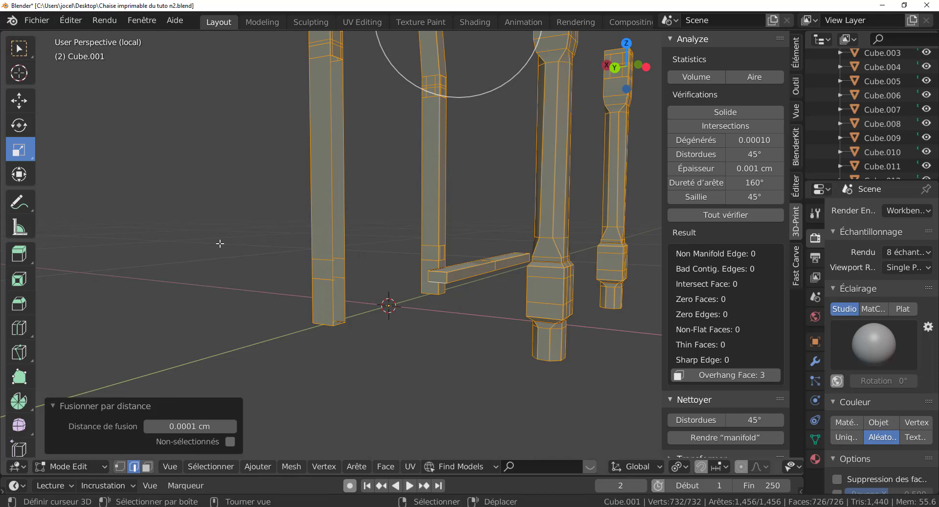
{"action": "key", "text": "m"}
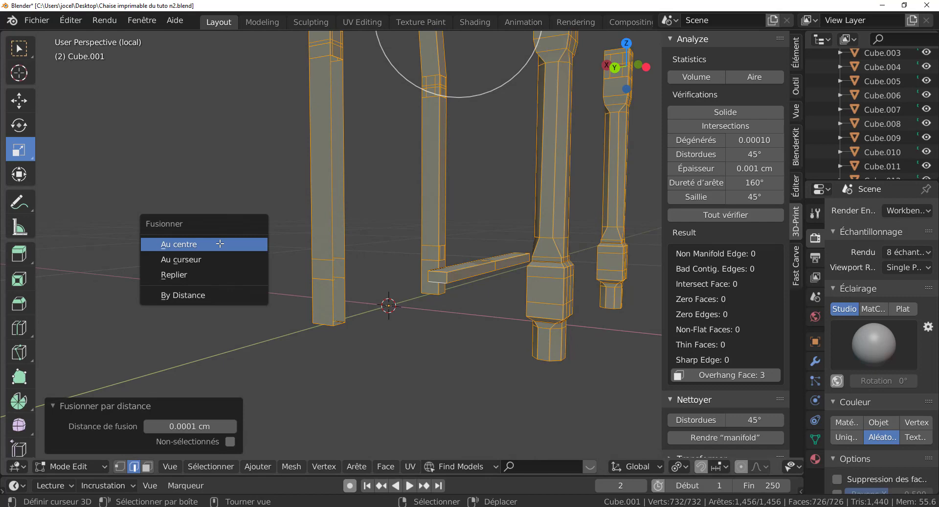
{"action": "left_click", "coordinate": [213, 298]}
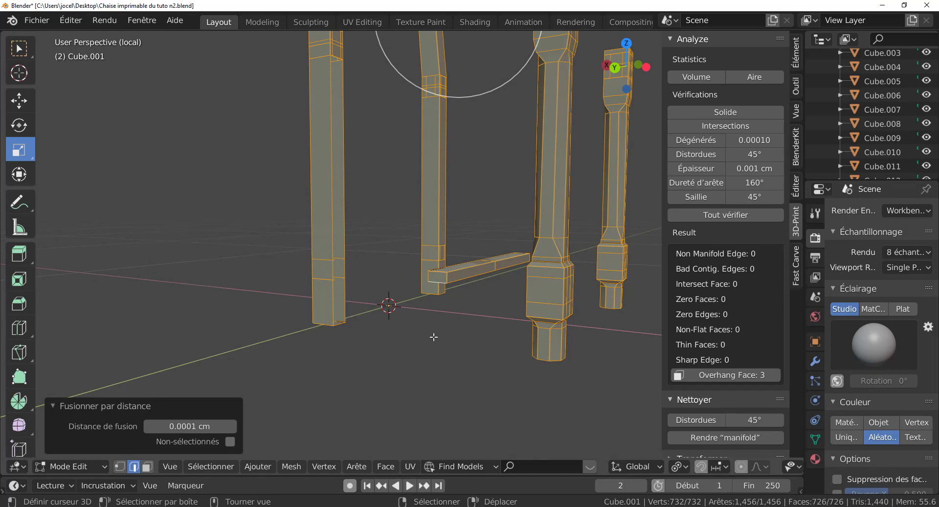
- View the whole chair and select an edge on the stretcher
{"action": "scroll", "coordinate": [434, 337], "scroll_direction": "down", "scroll_amount": 5}
{"action": "mouse_move", "coordinate": [447, 335]}
{"action": "middle_mouse_down"}
{"action": "mouse_move", "coordinate": [437, 372]}
{"action": "mouse_move", "coordinate": [455, 357]}
{"action": "middle_mouse_up"}
{"action": "scroll", "coordinate": [465, 343], "scroll_direction": "up", "scroll_amount": 4}
{"action": "left_click", "coordinate": [512, 277]}
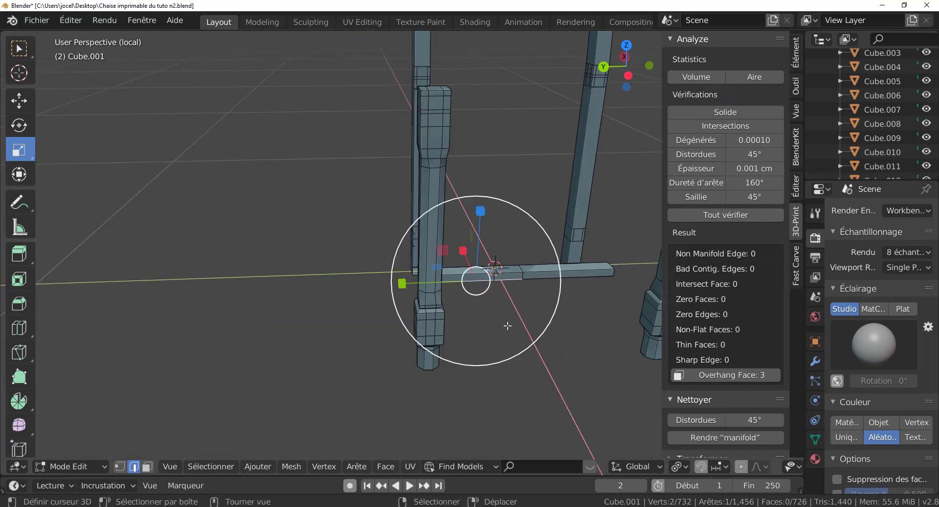
- Separate the linked stretcher into its own object, Cube.013, and select it
{"action": "mouse_move", "coordinate": [507, 326]}
{"action": "middle_mouse_down"}
{"action": "mouse_move", "coordinate": [547, 325]}
{"action": "mouse_move", "coordinate": [487, 325]}
{"action": "mouse_move", "coordinate": [461, 360]}
{"action": "middle_mouse_up"}
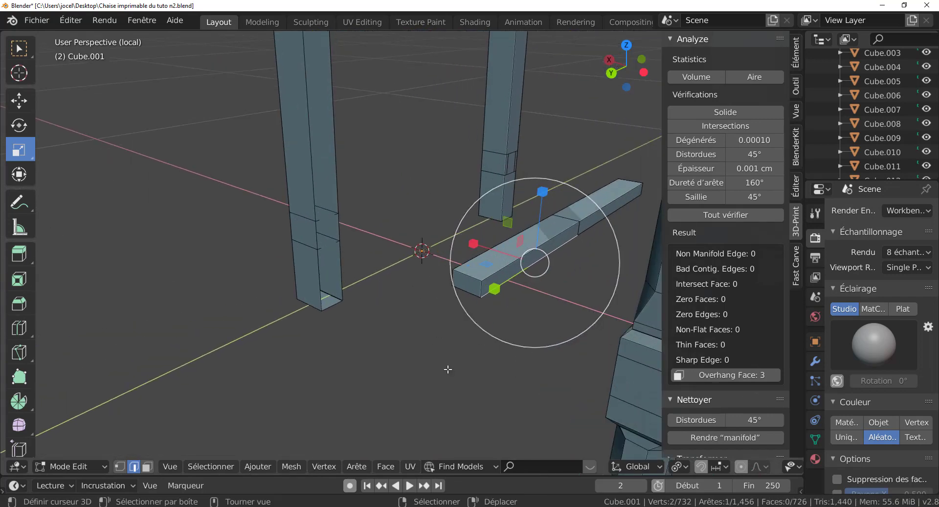
{"action": "key", "text": "ctrl+l"}
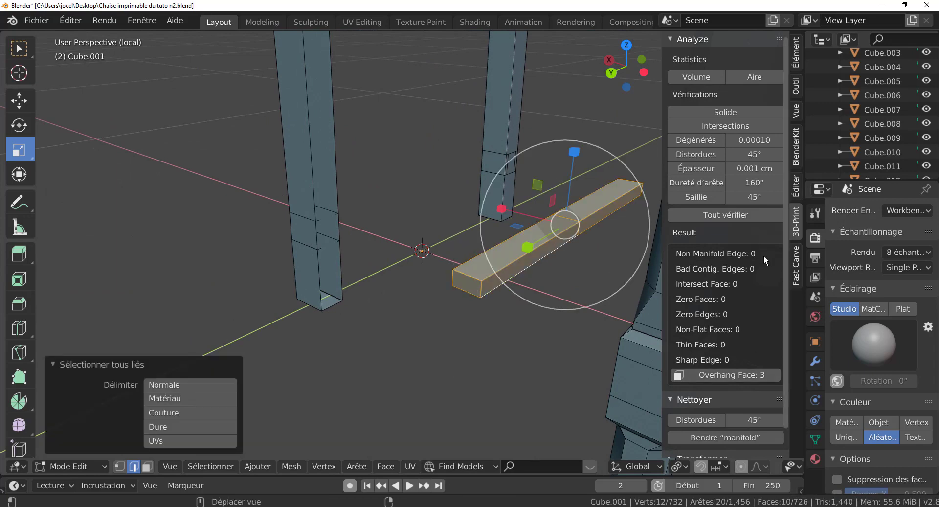
{"action": "key", "text": "p"}
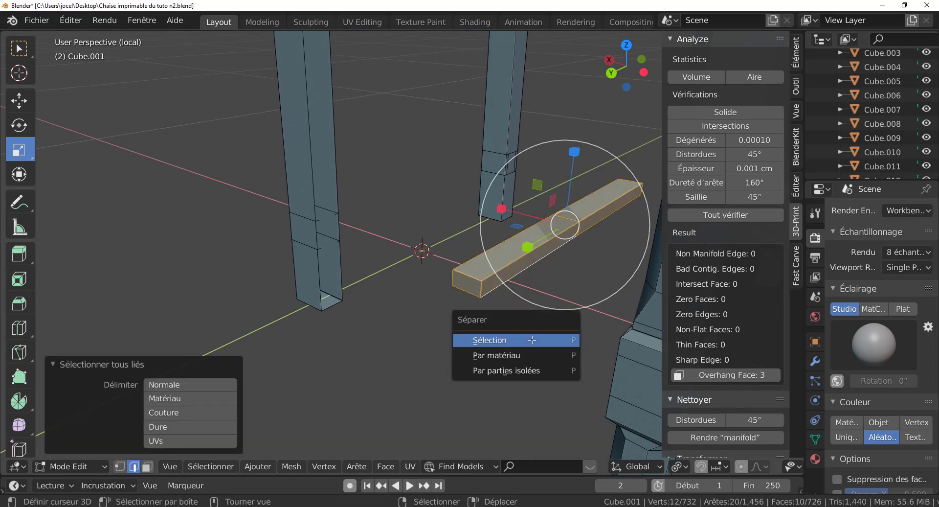
{"action": "left_click", "coordinate": [532, 340]}
{"action": "key", "text": "Tab"}
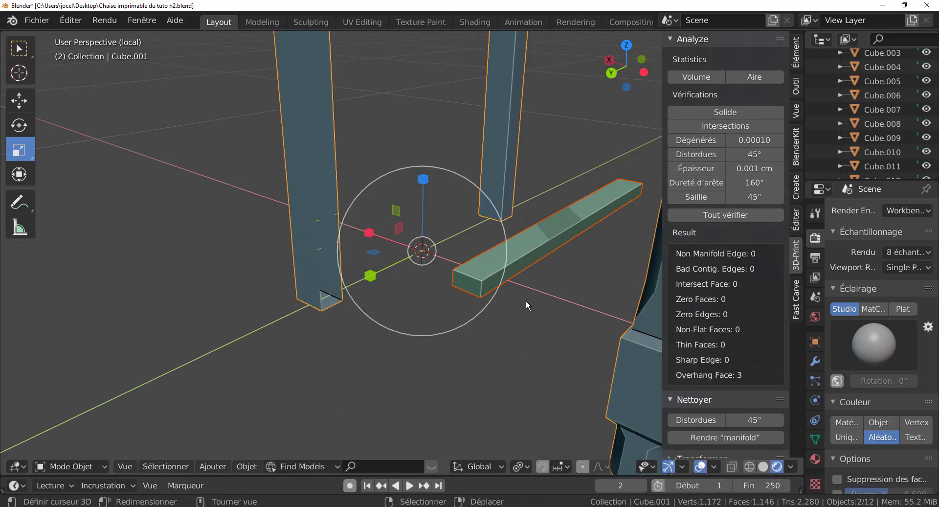
{"action": "left_click", "coordinate": [533, 247]}
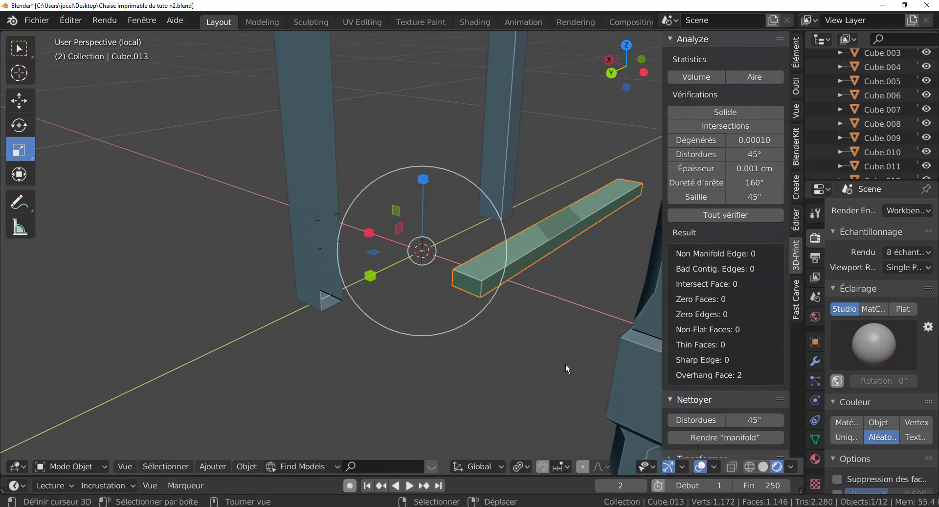
- Inspect the beam's mesh around the chair, then select the chair leg Cube.001
{"action": "key", "text": "Tab"}
{"action": "scroll", "coordinate": [439, 273], "scroll_direction": "down", "scroll_amount": 2}
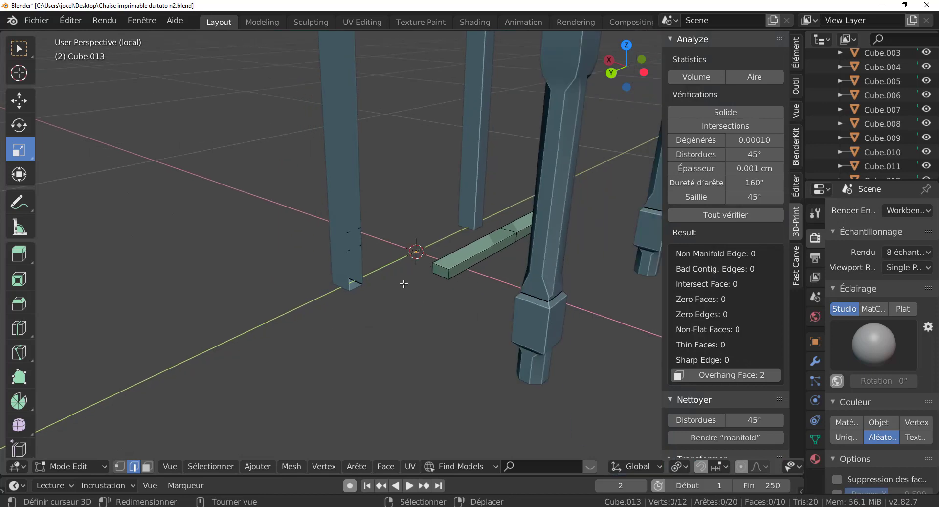
{"action": "middle_click_drag", "start_coordinate": [404, 284], "coordinate": [386, 260]}
{"action": "key", "text": "Tab"}
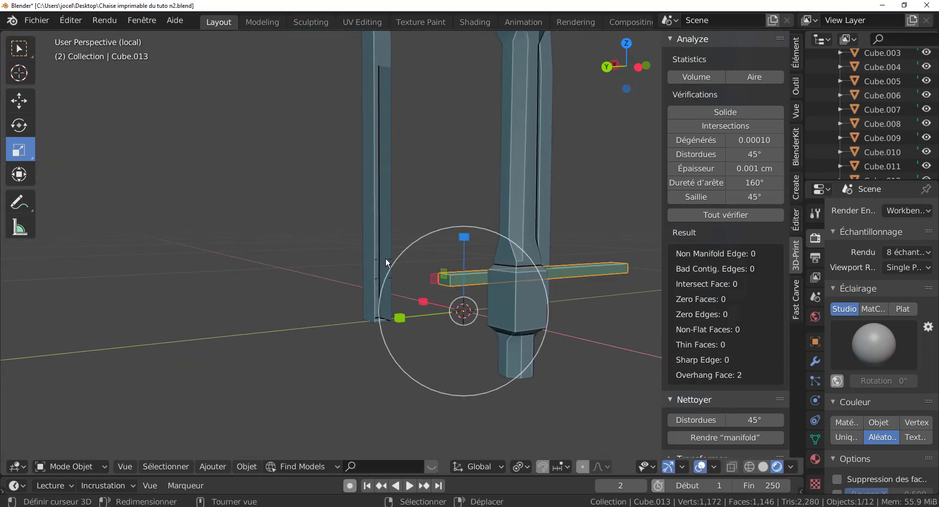
{"action": "key", "text": "Tab"}
{"action": "key", "text": "Tab"}
{"action": "left_click", "coordinate": [379, 238]}
- Edit the leg mesh and fill a face across the top of the slot
{"action": "mouse_move", "coordinate": [381, 236]}
{"action": "middle_mouse_down"}
{"action": "mouse_move", "coordinate": [413, 304]}
{"action": "mouse_move", "coordinate": [370, 301]}
{"action": "mouse_move", "coordinate": [443, 289]}
{"action": "mouse_move", "coordinate": [539, 253]}
{"action": "mouse_move", "coordinate": [413, 297]}
{"action": "middle_mouse_up"}
{"action": "scroll", "coordinate": [412, 300], "scroll_direction": "up", "scroll_amount": 2}
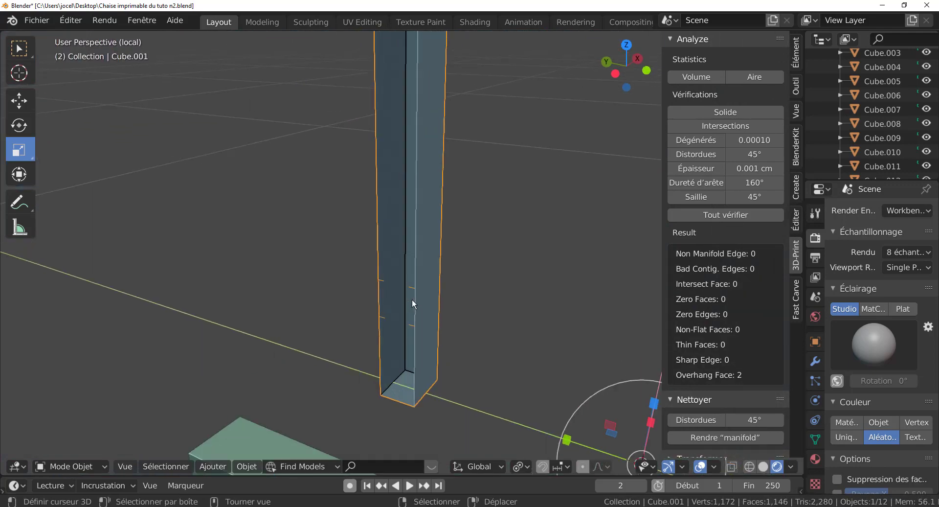
{"action": "scroll", "coordinate": [413, 300], "scroll_direction": "up", "scroll_amount": 3}
{"action": "key", "text": "Tab"}
{"action": "middle_click_drag", "start_coordinate": [423, 329], "coordinate": [436, 321]}
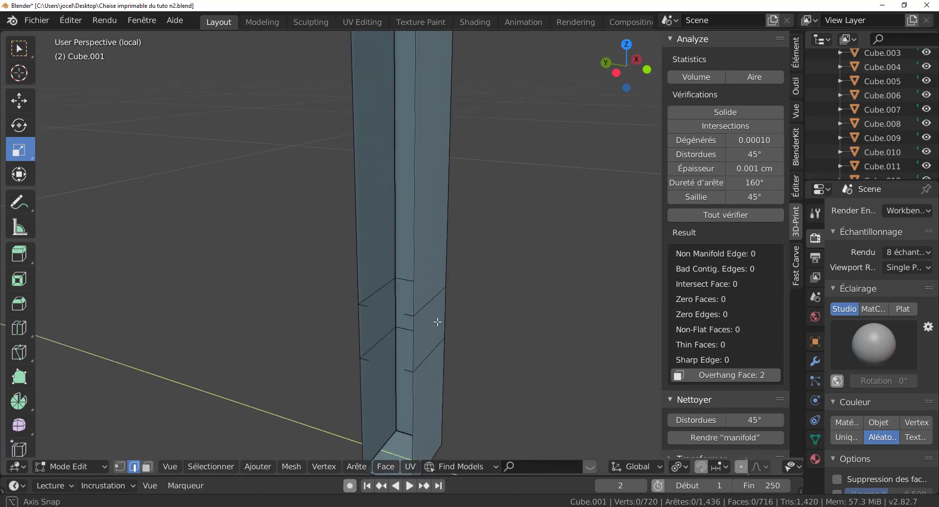
{"action": "scroll", "coordinate": [436, 327], "scroll_direction": "up", "scroll_amount": 2}
{"action": "scroll", "coordinate": [461, 239], "scroll_direction": "down", "scroll_amount": 3}
{"action": "scroll", "coordinate": [500, 307], "scroll_direction": "up", "scroll_amount": 3}
{"action": "mouse_move", "coordinate": [500, 308]}
{"action": "middle_mouse_down"}
{"action": "mouse_move", "coordinate": [524, 340]}
{"action": "mouse_move", "coordinate": [497, 254]}
{"action": "mouse_move", "coordinate": [517, 283]}
{"action": "mouse_move", "coordinate": [516, 258]}
{"action": "middle_mouse_up"}
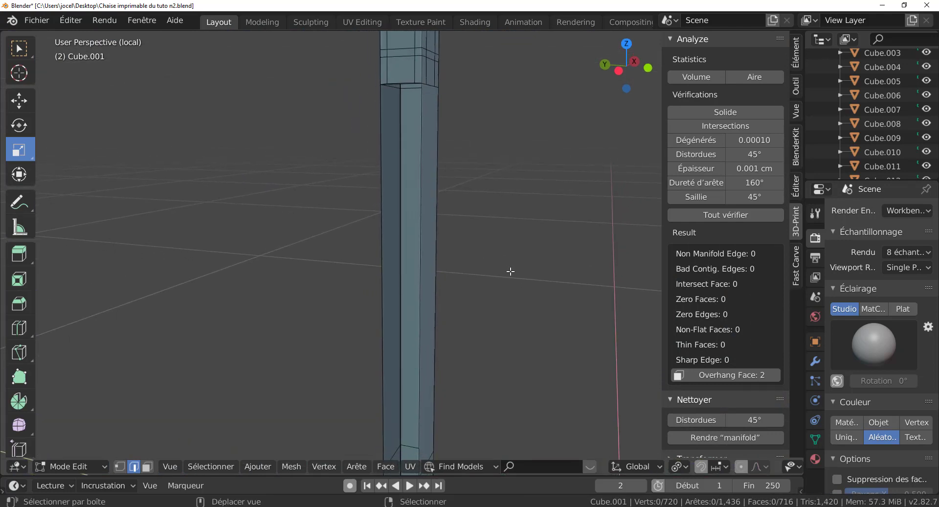
{"action": "left_click", "coordinate": [419, 83]}
{"action": "scroll", "coordinate": [447, 194], "scroll_direction": "down", "scroll_amount": 3}
{"action": "mouse_move", "coordinate": [454, 320]}
{"action": "middle_mouse_down"}
{"action": "mouse_move", "coordinate": [464, 214]}
{"action": "mouse_move", "coordinate": [465, 336]}
{"action": "middle_mouse_up"}
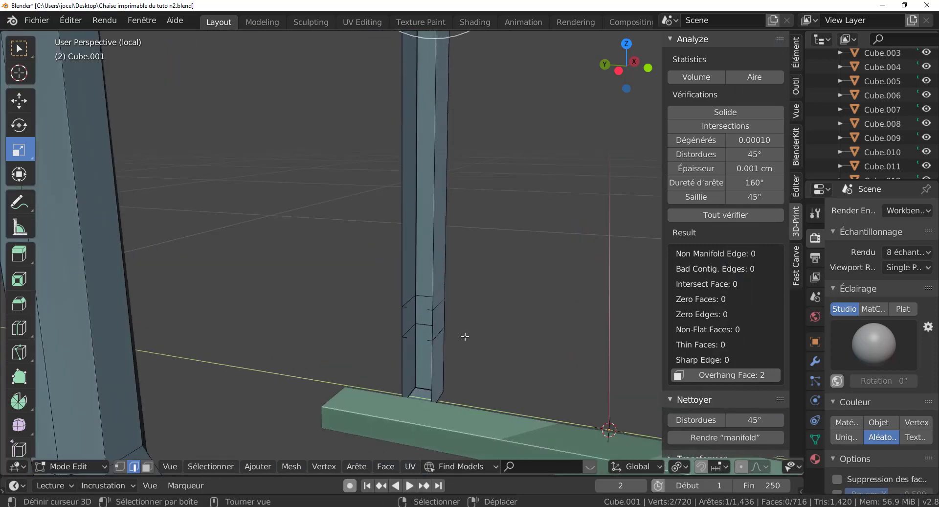
{"action": "left_click", "coordinate": [428, 308], "text": "shift"}
{"action": "key", "text": "f"}
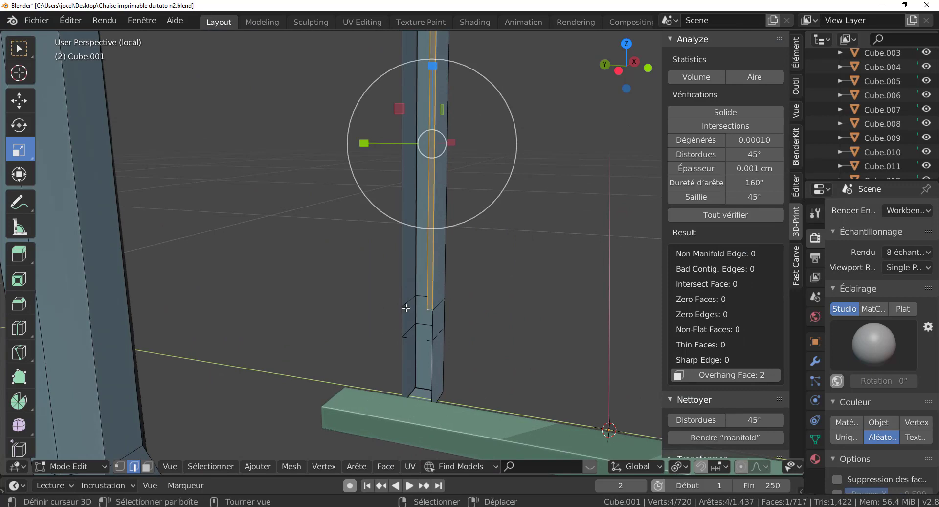
- Fill faces between the slot's long vertical edges
{"action": "left_click", "coordinate": [407, 308]}
{"action": "middle_click_drag", "start_coordinate": [457, 274], "coordinate": [473, 400], "text": "shift"}
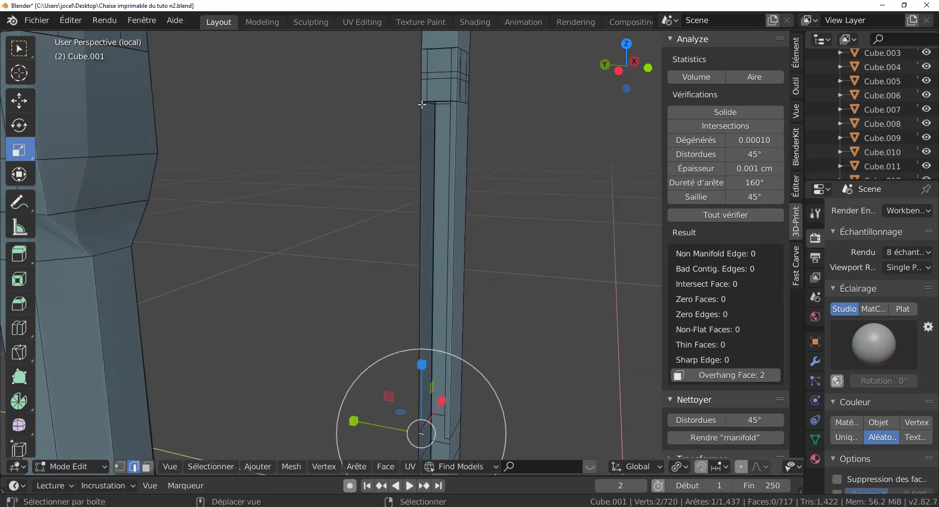
{"action": "left_click", "coordinate": [425, 101], "text": "shift"}
{"action": "key", "text": "f"}
{"action": "left_click", "coordinate": [427, 151]}
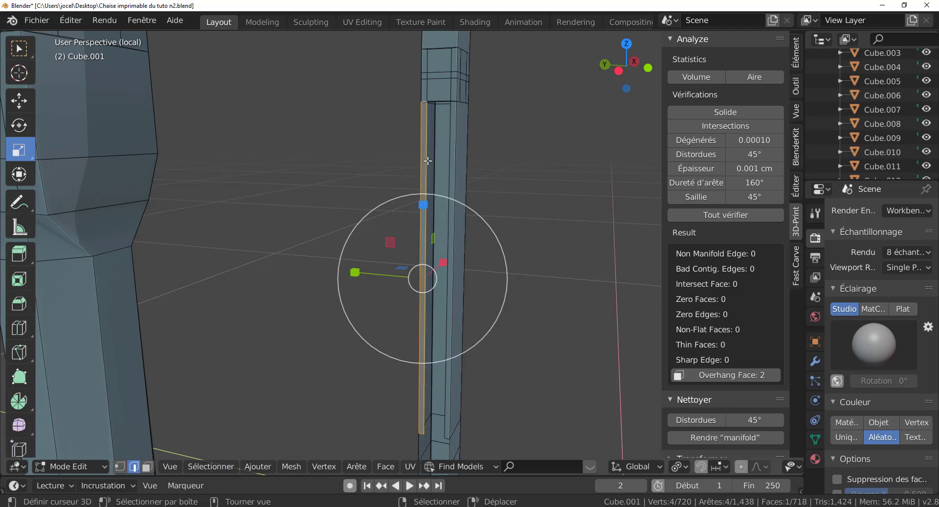
{"action": "left_click", "coordinate": [449, 183], "text": "shift"}
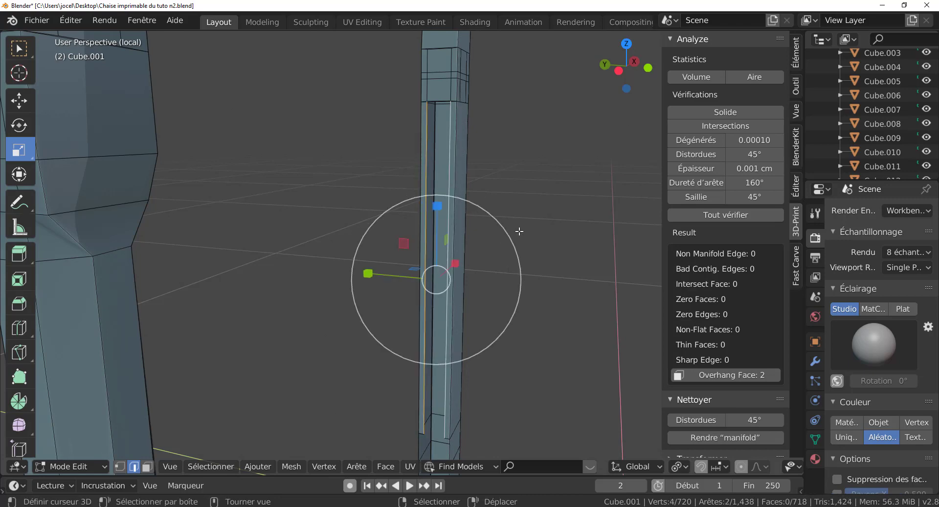
{"action": "key", "text": "f"}
- Fill a face across the lower opening of the leg
{"action": "scroll", "coordinate": [518, 231], "scroll_direction": "down", "scroll_amount": 3}
{"action": "middle_click_drag", "start_coordinate": [489, 298], "coordinate": [463, 203], "text": "shift"}
{"action": "scroll", "coordinate": [458, 285], "scroll_direction": "up", "scroll_amount": 3}
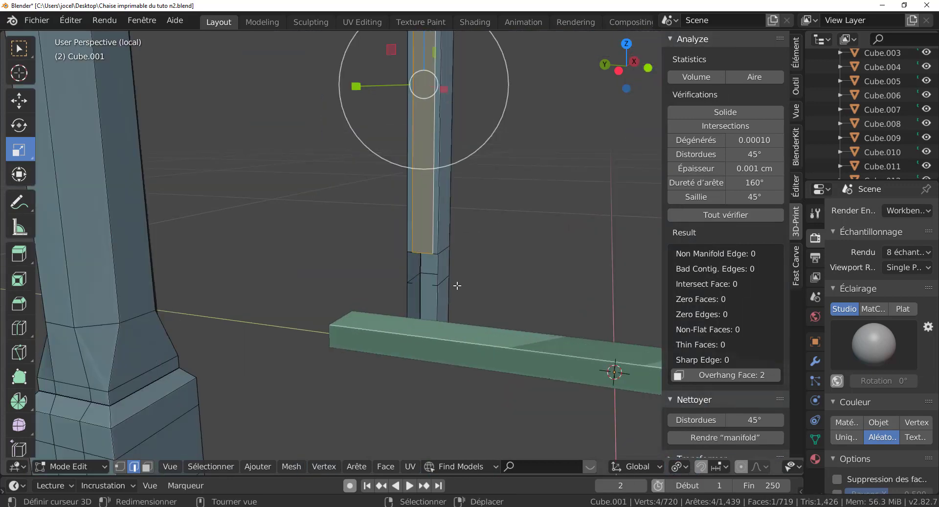
{"action": "middle_click_drag", "start_coordinate": [457, 285], "coordinate": [463, 343], "text": "shift"}
{"action": "scroll", "coordinate": [463, 294], "scroll_direction": "up", "scroll_amount": 2}
{"action": "left_click", "coordinate": [469, 288]}
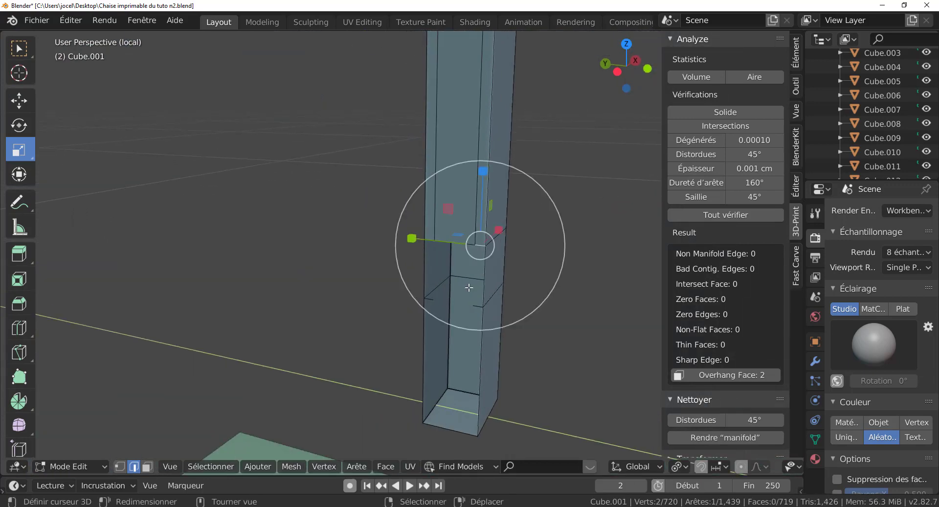
{"action": "left_click", "coordinate": [482, 307], "text": "shift"}
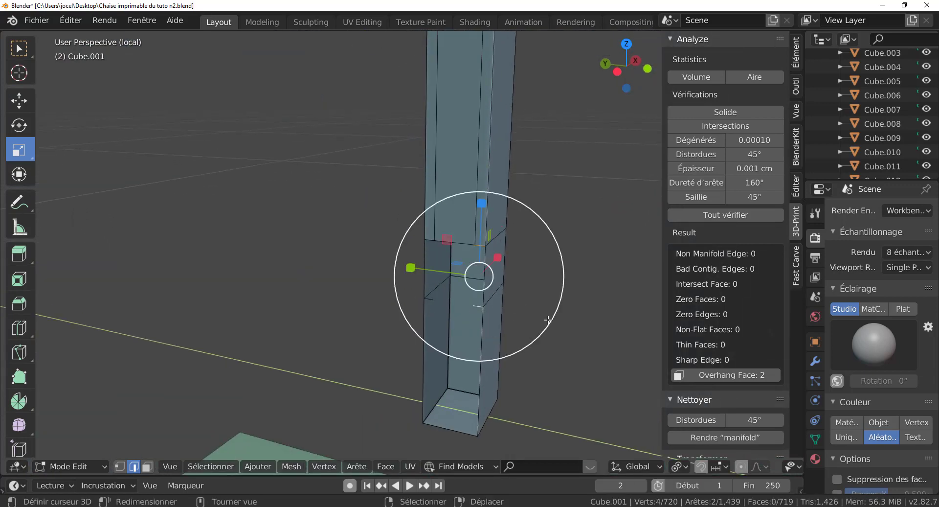
{"action": "key", "text": "f"}
- Fill two more faces across the next opening in the leg
{"action": "left_click", "coordinate": [432, 242]}
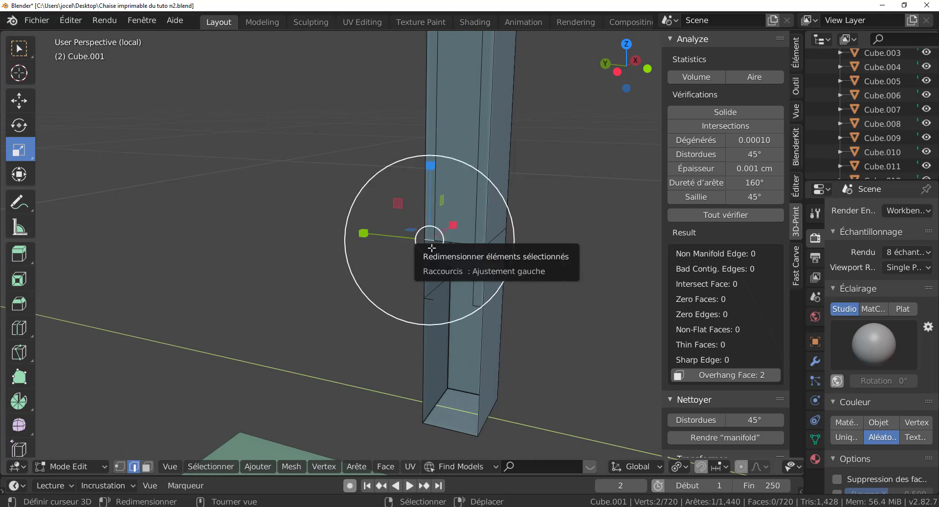
{"action": "left_click", "coordinate": [429, 300], "text": "shift"}
{"action": "key", "text": "f"}
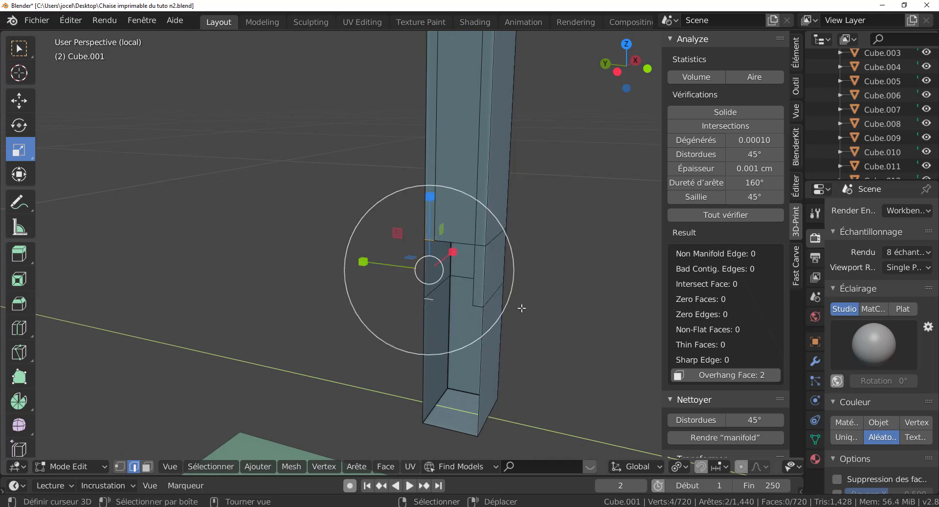
{"action": "left_click", "coordinate": [432, 277]}
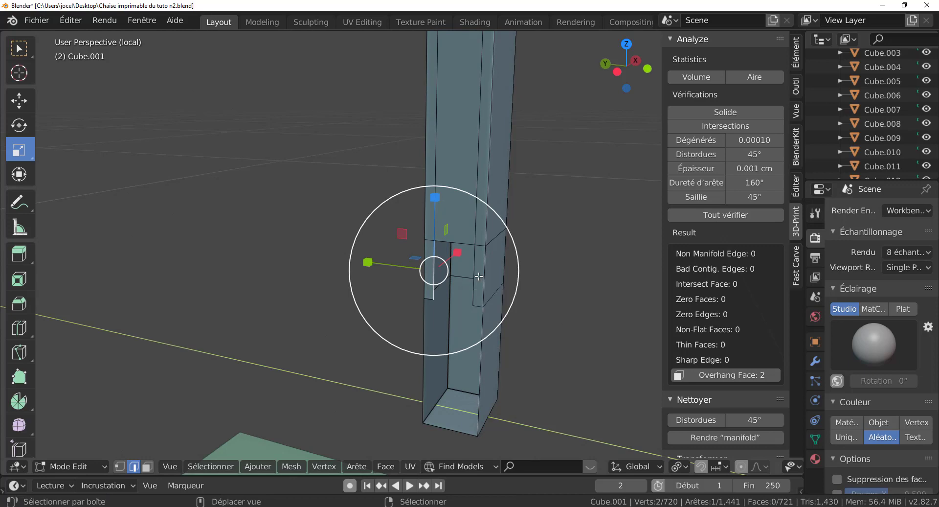
{"action": "left_click", "coordinate": [481, 276], "text": "shift"}
{"action": "key", "text": "f"}
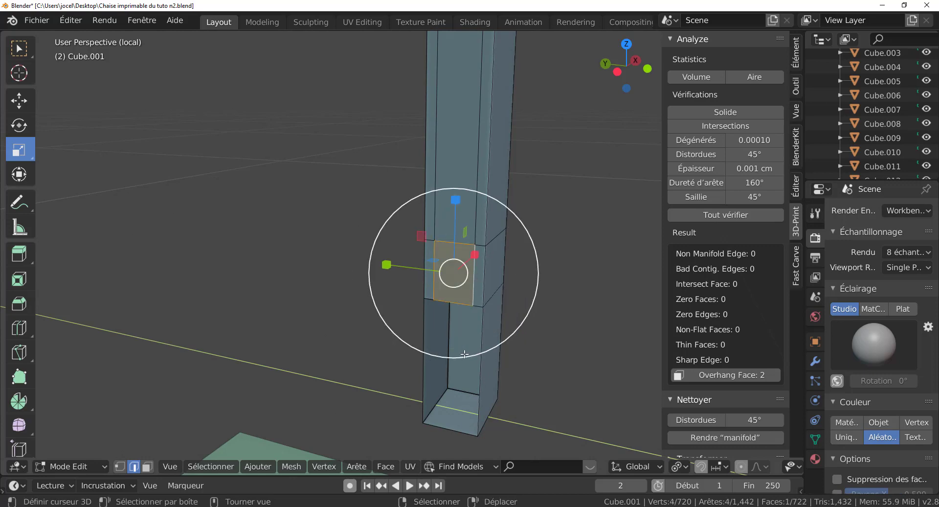
{"action": "mouse_move", "coordinate": [465, 355]}
{"action": "middle_mouse_down"}
{"action": "mouse_move", "coordinate": [516, 309]}
{"action": "mouse_move", "coordinate": [489, 322]}
{"action": "mouse_move", "coordinate": [382, 328]}
{"action": "mouse_move", "coordinate": [387, 343]}
{"action": "middle_mouse_up"}
- Fill the leg's bottom opening with a new face
{"action": "scroll", "coordinate": [388, 351], "scroll_direction": "up", "scroll_amount": 3}
{"action": "scroll", "coordinate": [389, 351], "scroll_direction": "up", "scroll_amount": 2}
{"action": "scroll", "coordinate": [399, 365], "scroll_direction": "down", "scroll_amount": 1}
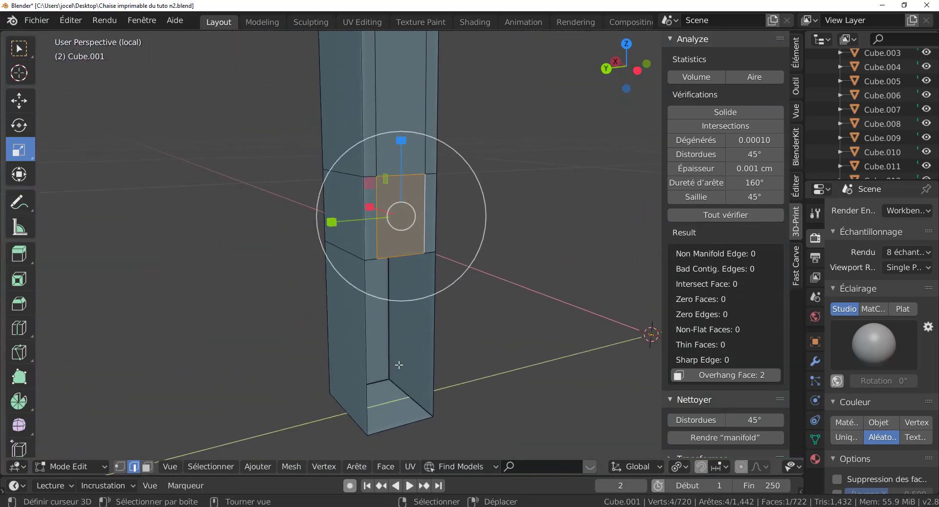
{"action": "scroll", "coordinate": [400, 366], "scroll_direction": "down", "scroll_amount": 2}
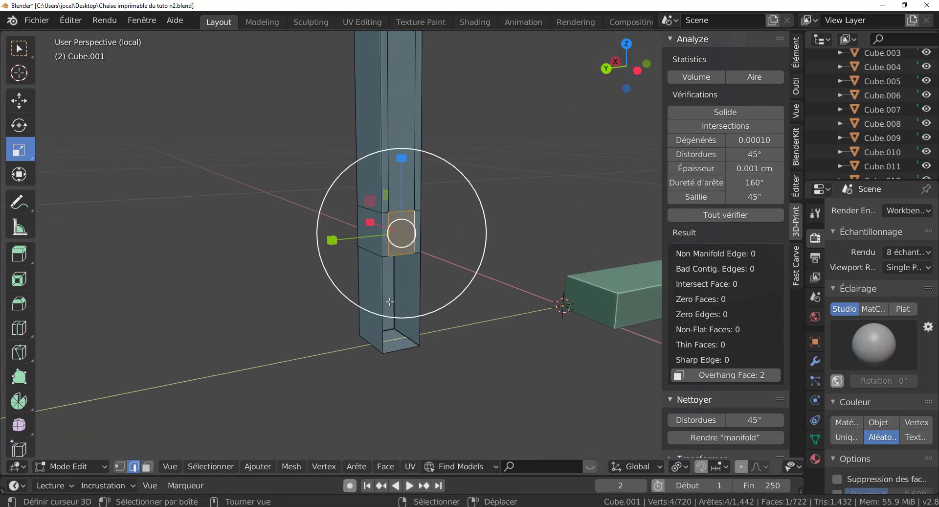
{"action": "scroll", "coordinate": [392, 318], "scroll_direction": "up", "scroll_amount": 2}
{"action": "left_click", "coordinate": [372, 295]}
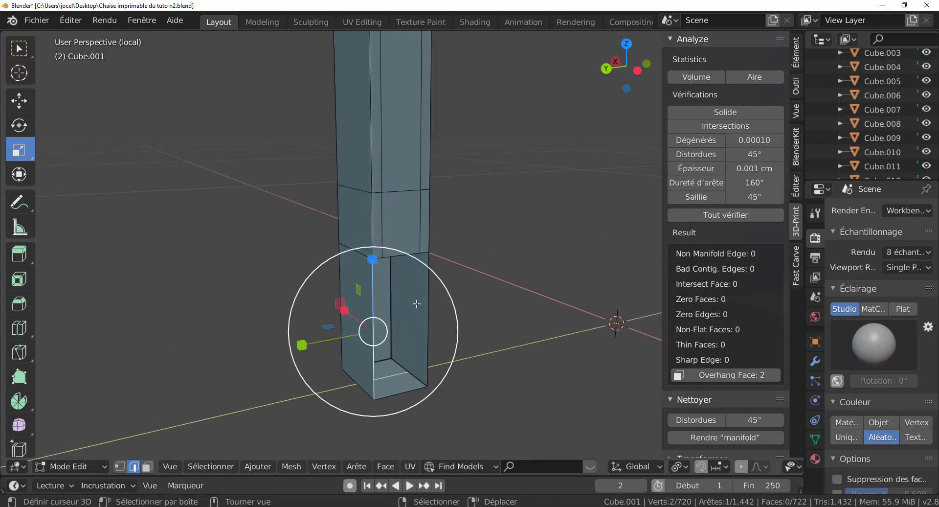
{"action": "key", "text": "f"}
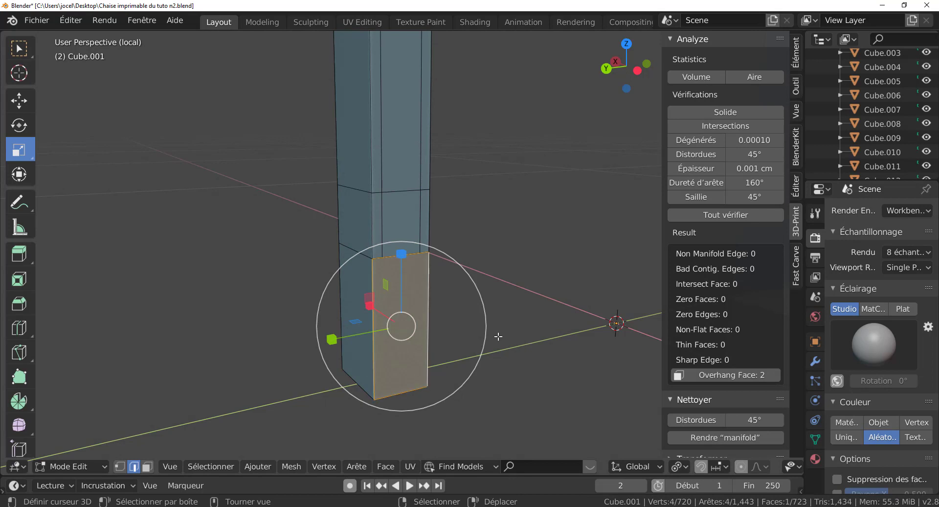
- Try Knife cuts across the new face, cancelling each without changes
{"action": "middle_click_drag", "start_coordinate": [409, 274], "coordinate": [409, 316]}
{"action": "scroll", "coordinate": [407, 271], "scroll_direction": "up", "scroll_amount": 3}
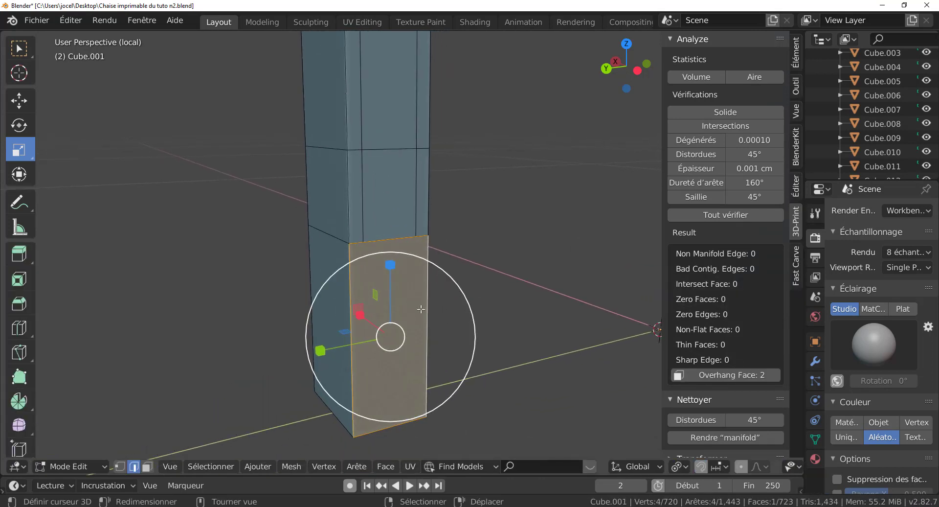
{"action": "key", "text": "k"}
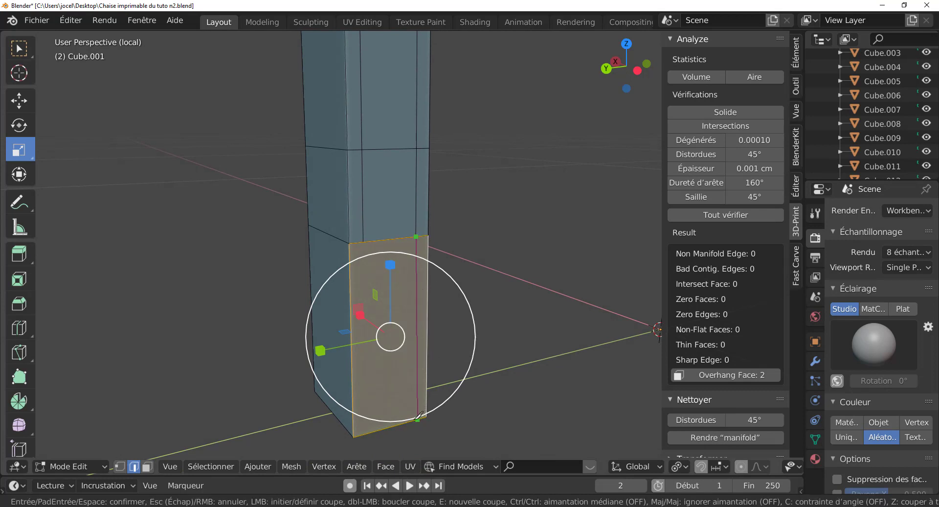
{"action": "right_click", "coordinate": [420, 415]}
{"action": "right_click", "coordinate": [420, 415]}
{"action": "scroll", "coordinate": [416, 286], "scroll_direction": "up", "scroll_amount": 1}
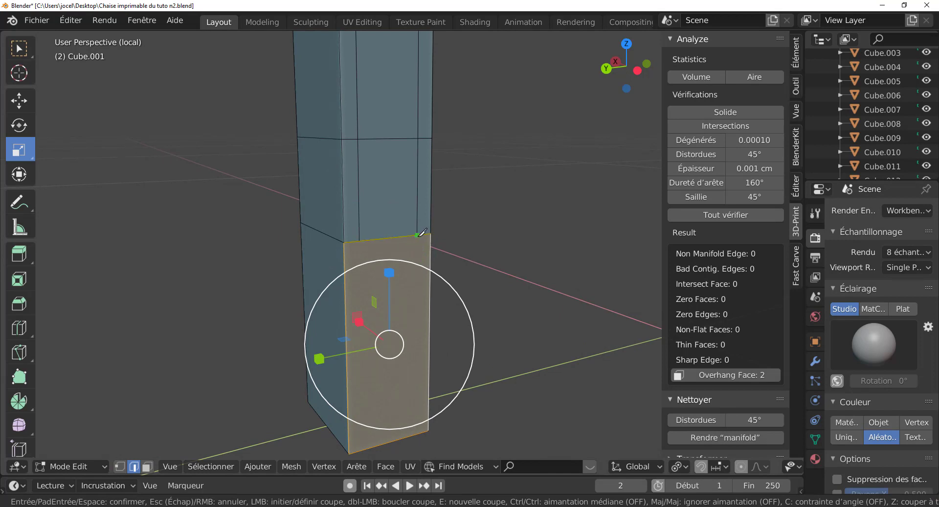
{"action": "left_click", "coordinate": [429, 285]}
{"action": "right_click", "coordinate": [420, 429]}
{"action": "left_click", "coordinate": [419, 429]}
{"action": "right_click", "coordinate": [418, 234]}
{"action": "right_click", "coordinate": [445, 420]}
{"action": "middle_click_drag", "start_coordinate": [462, 408], "coordinate": [549, 396]}
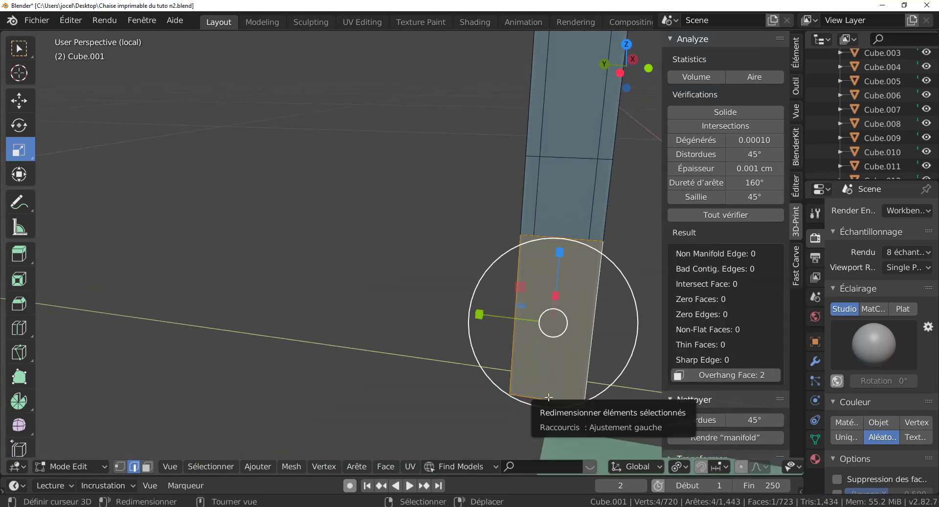
- Frame the newly filled front face and delete it
{"action": "key", "text": "KP_Decimal"}
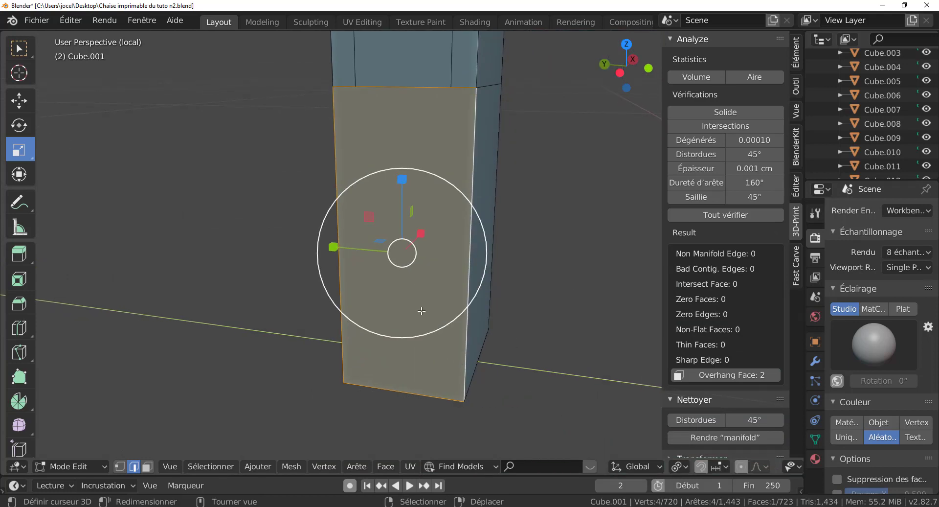
{"action": "key", "text": "x"}
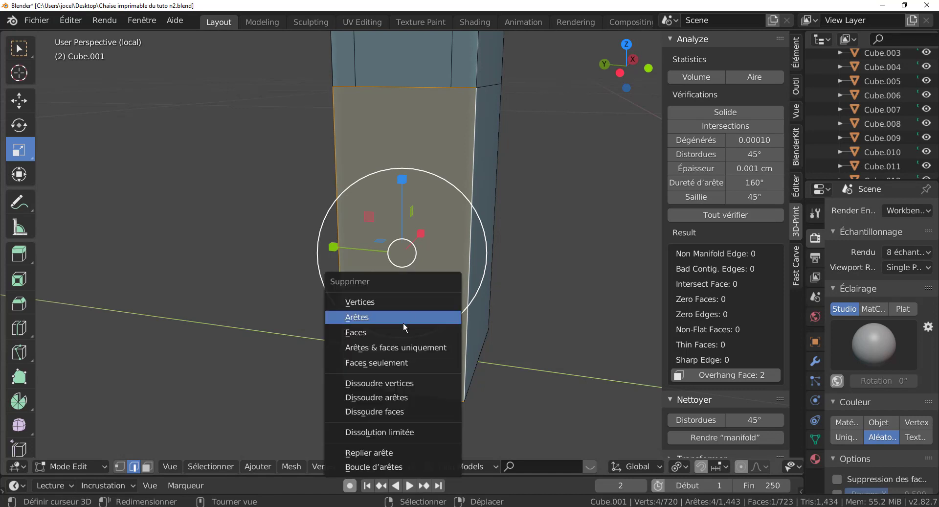
{"action": "left_click", "coordinate": [403, 332]}
- Try moving the joint's front-left edge, cancel, and select the bottom front edge
{"action": "left_click", "coordinate": [466, 198]}
{"action": "key", "text": "g"}
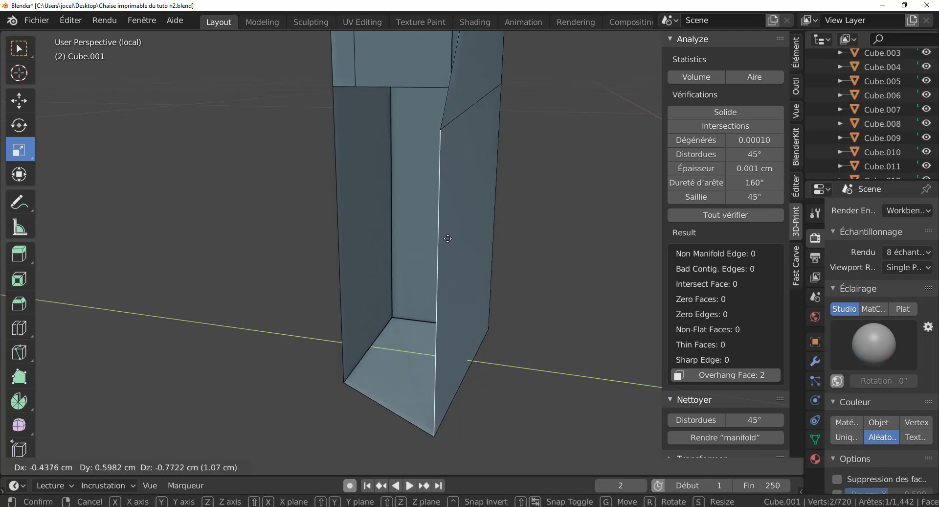
{"action": "key", "text": "Escape"}
{"action": "left_click", "coordinate": [343, 235]}
{"action": "key", "text": "g"}
{"action": "key", "text": "Escape"}
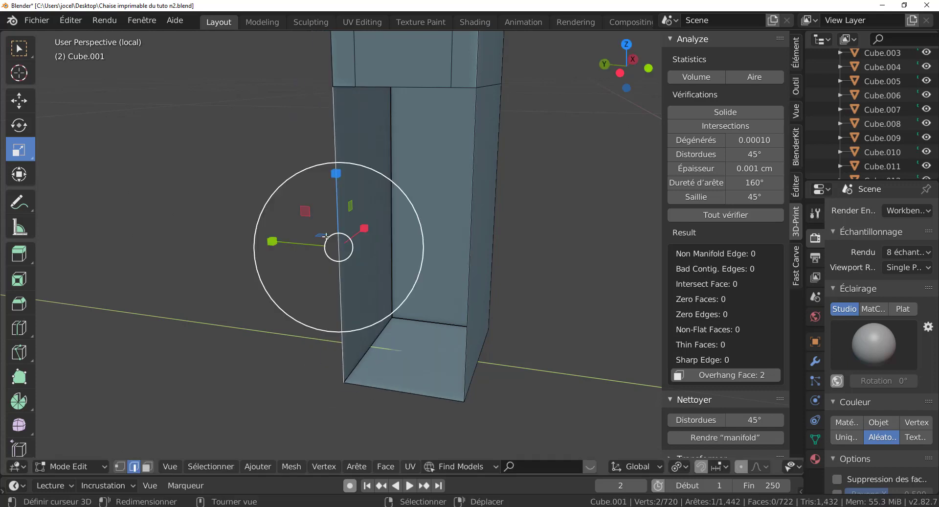
{"action": "left_click", "coordinate": [408, 382]}
- Reposition the bottom front edge, cancel a trial loop cut, and bring up Quick Favorites
{"action": "key", "text": "g"}
{"action": "left_click", "coordinate": [425, 405]}
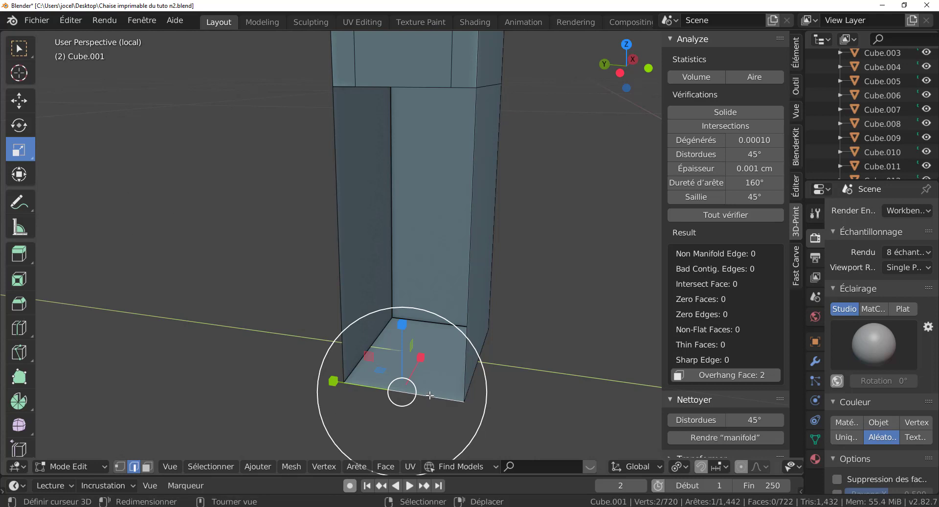
{"action": "key", "text": "ctrl+r"}
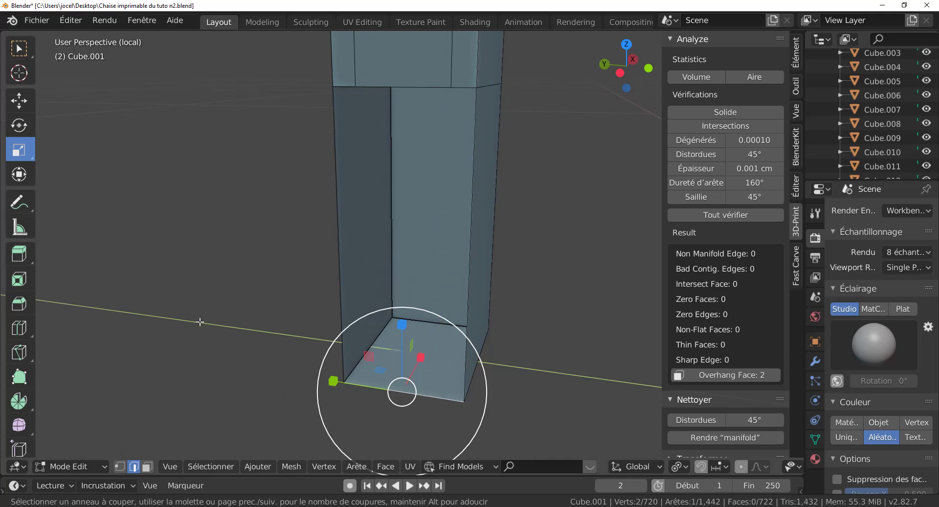
{"action": "key", "text": "Escape"}
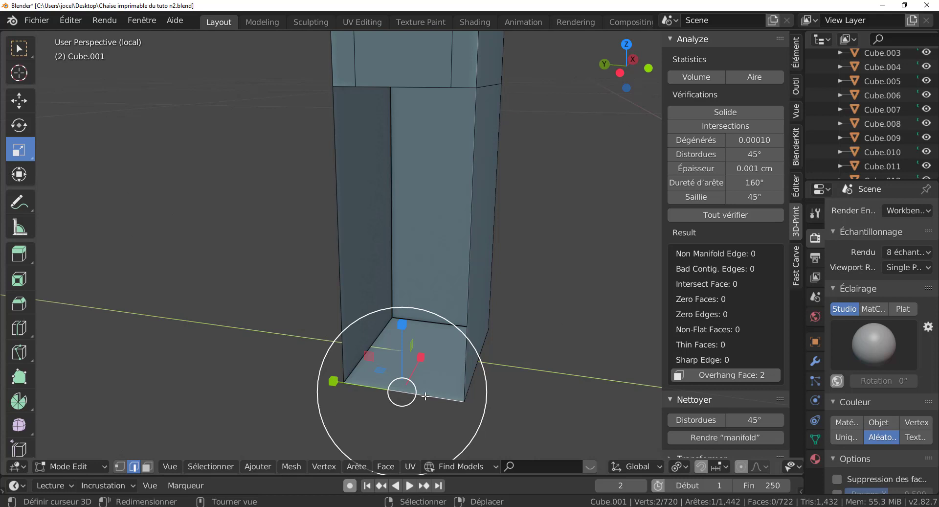
{"action": "key", "text": "q"}
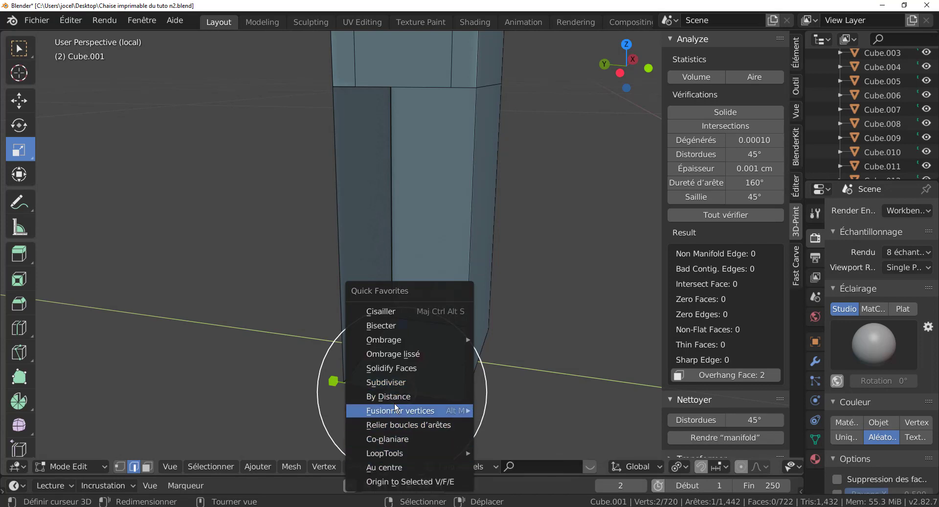
- Subdivide the bottom front edge with 2 cuts and select one of its new vertices
{"action": "left_click", "coordinate": [385, 381]}
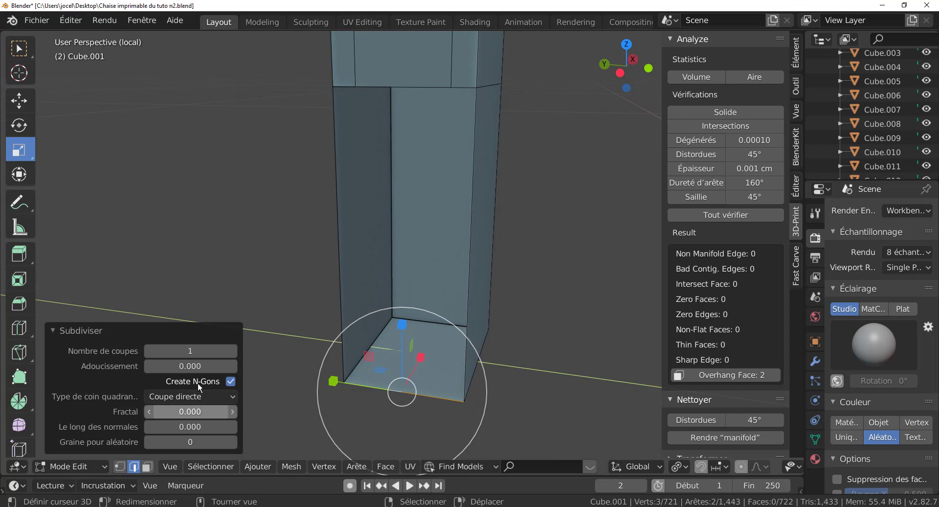
{"action": "left_click", "coordinate": [232, 352]}
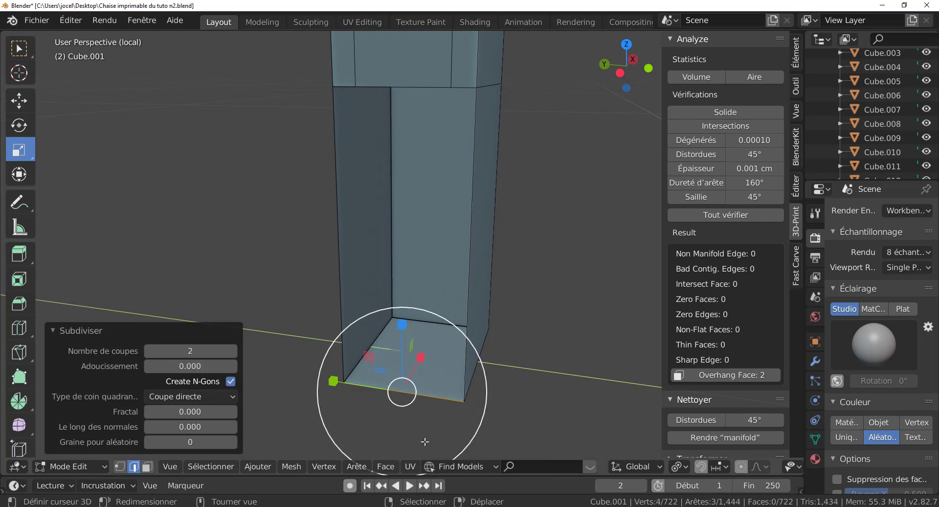
{"action": "key", "text": "alt+a"}
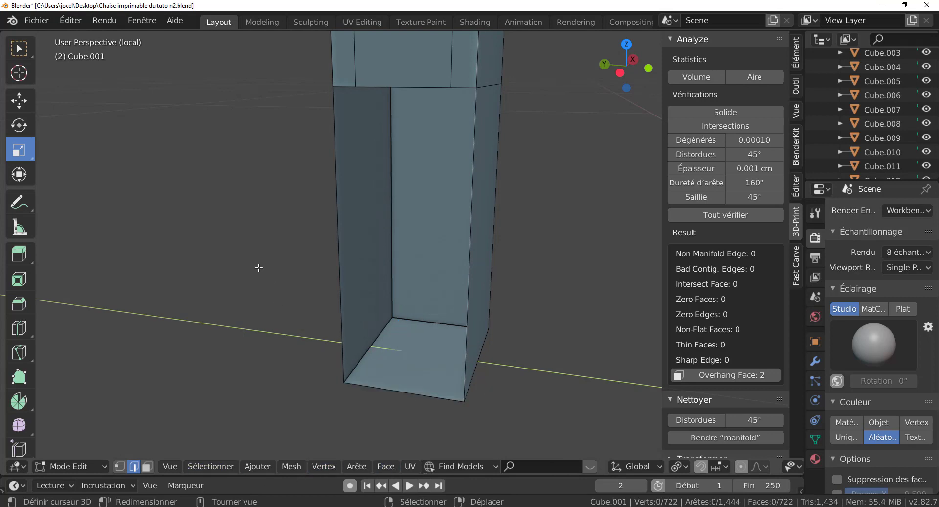
{"action": "key", "text": "1"}
{"action": "key", "text": "2"}
{"action": "left_click", "coordinate": [433, 395]}
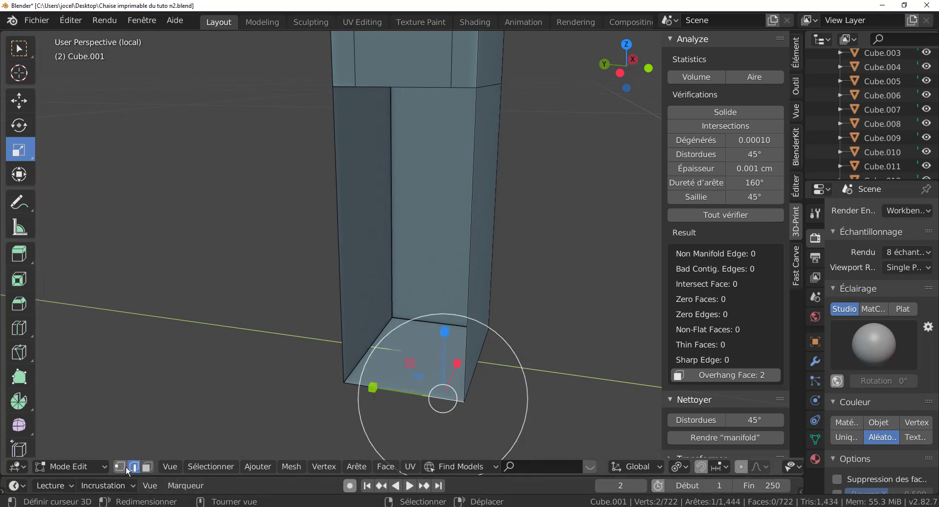
{"action": "left_click", "coordinate": [120, 467]}
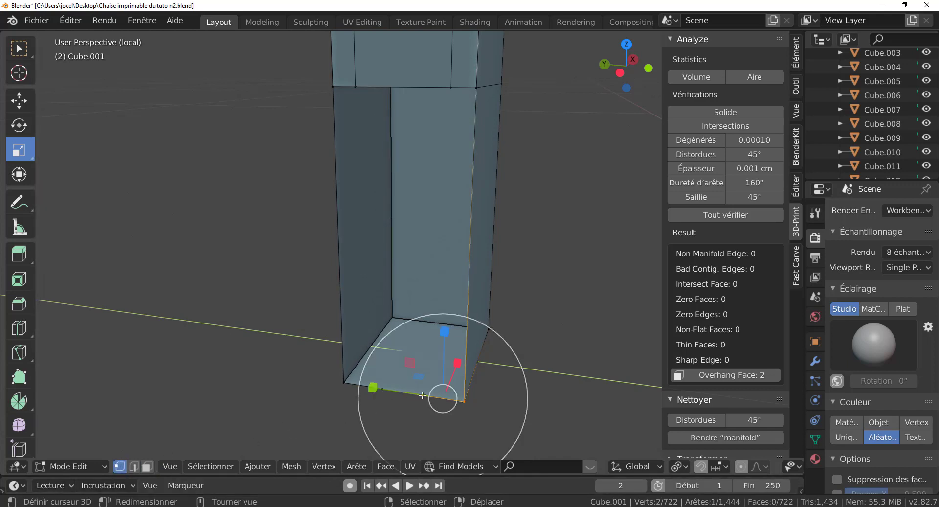
{"action": "left_click", "coordinate": [422, 395]}
- Slide the first new vertex into place and connect it to the top vertices with J
{"action": "key", "text": "shift+v"}
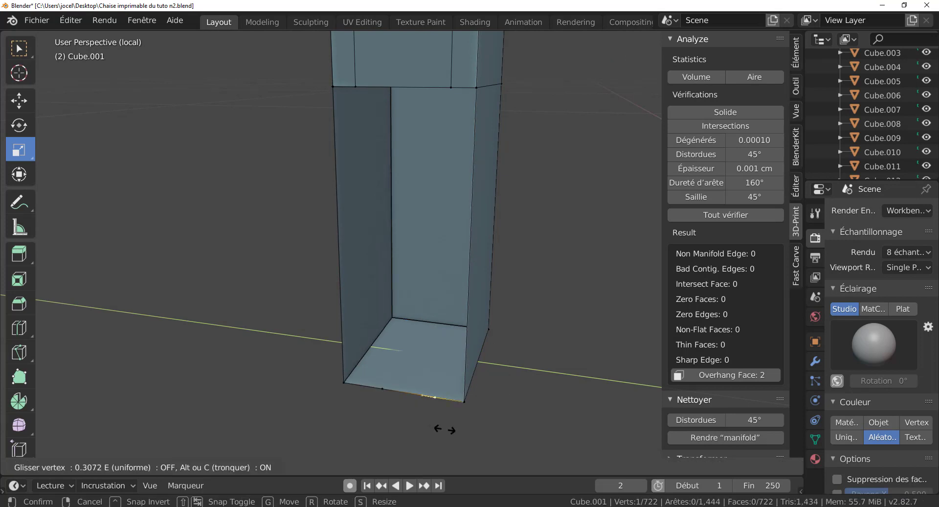
{"action": "left_click", "coordinate": [443, 429]}
{"action": "left_click", "coordinate": [453, 399], "text": "shift"}
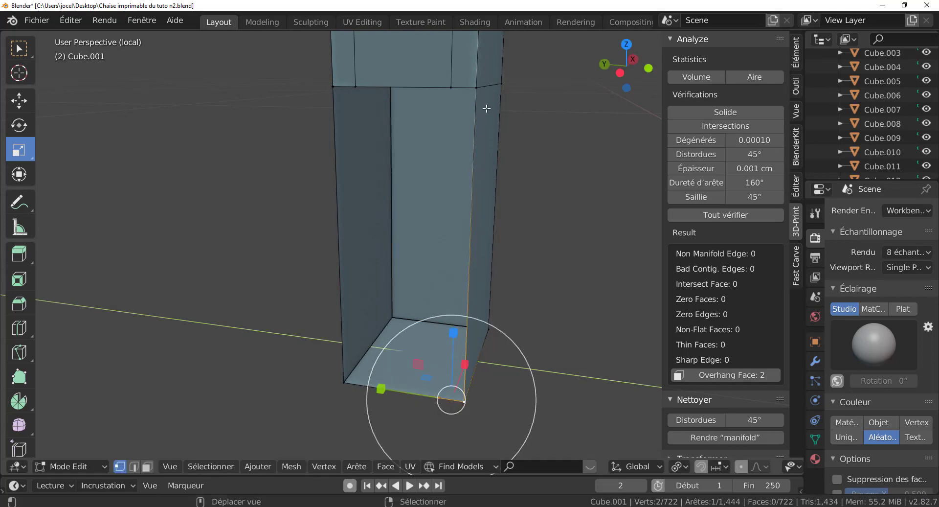
{"action": "left_click", "coordinate": [477, 88], "text": "shift"}
{"action": "left_click", "coordinate": [451, 87], "text": "shift"}
{"action": "key", "text": "j"}
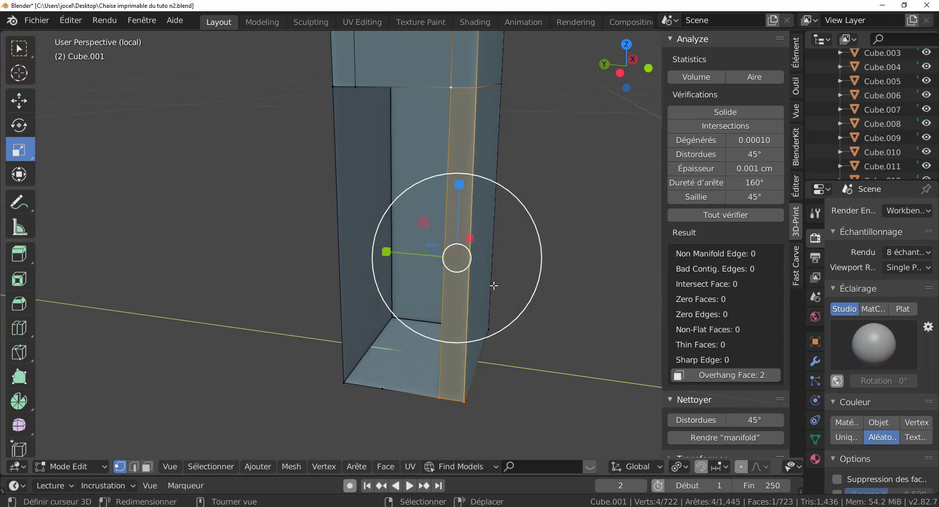
- Slide the second new vertex and fill a face between it and the top vertices
{"action": "left_click", "coordinate": [366, 387]}
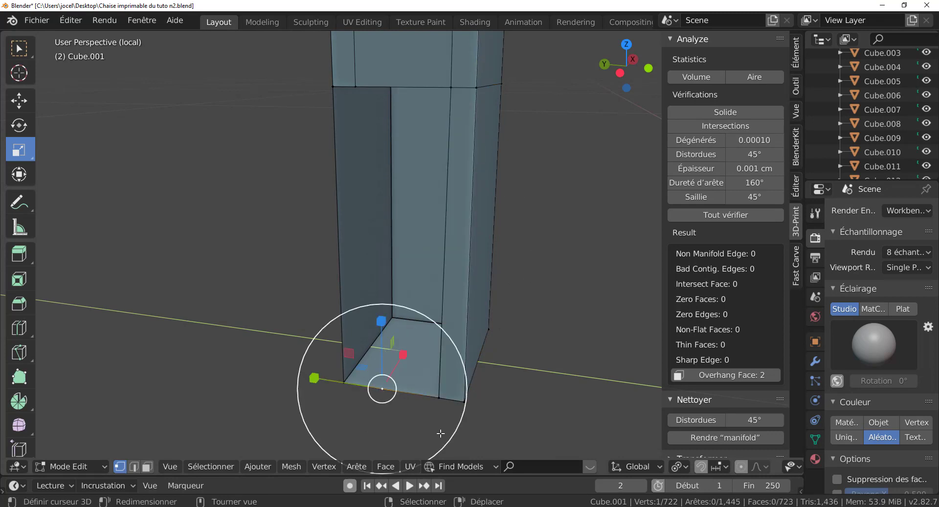
{"action": "key", "text": "shift+v"}
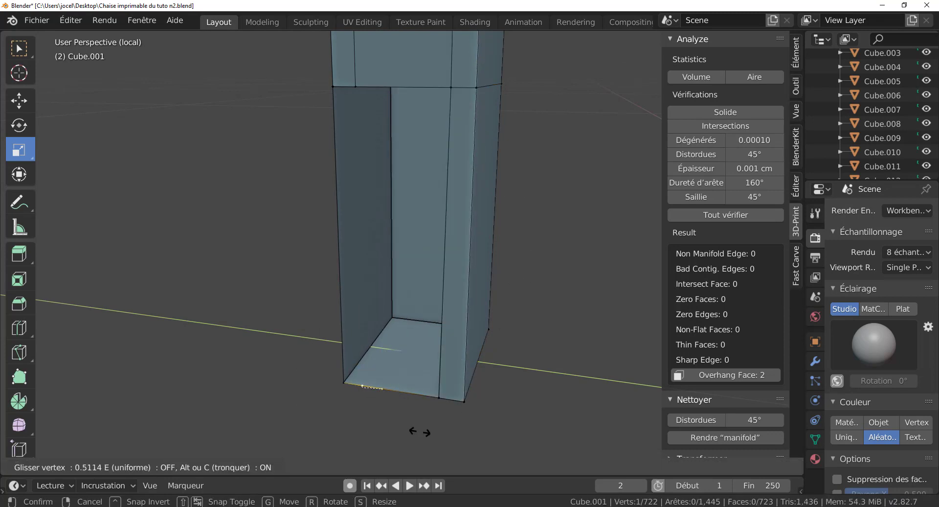
{"action": "left_click", "coordinate": [423, 432]}
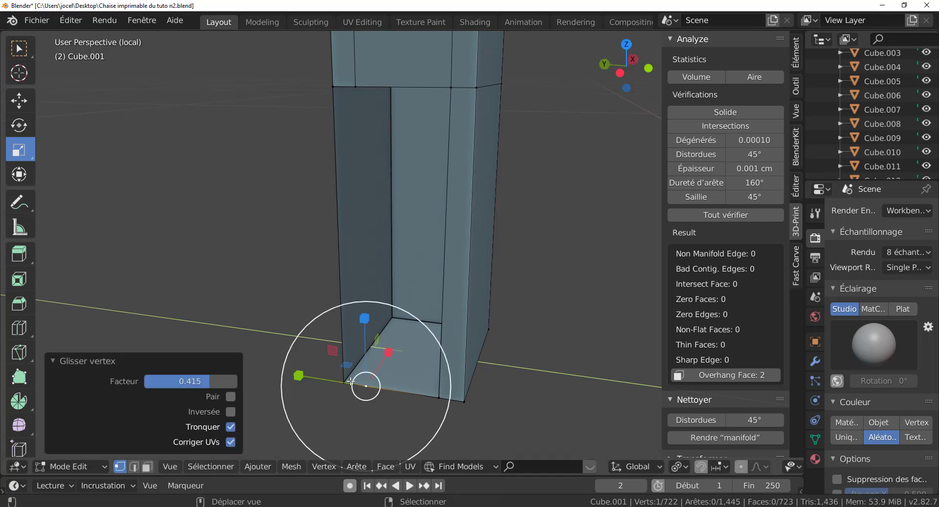
{"action": "left_click", "coordinate": [358, 138], "text": "shift"}
{"action": "left_click", "coordinate": [333, 86], "text": "shift"}
{"action": "left_click", "coordinate": [356, 86], "text": "shift"}
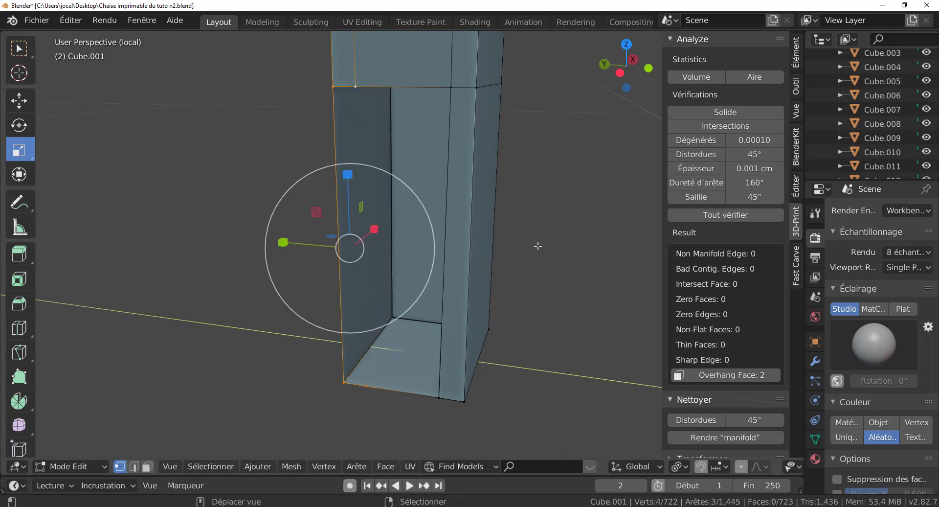
{"action": "key", "text": "f"}
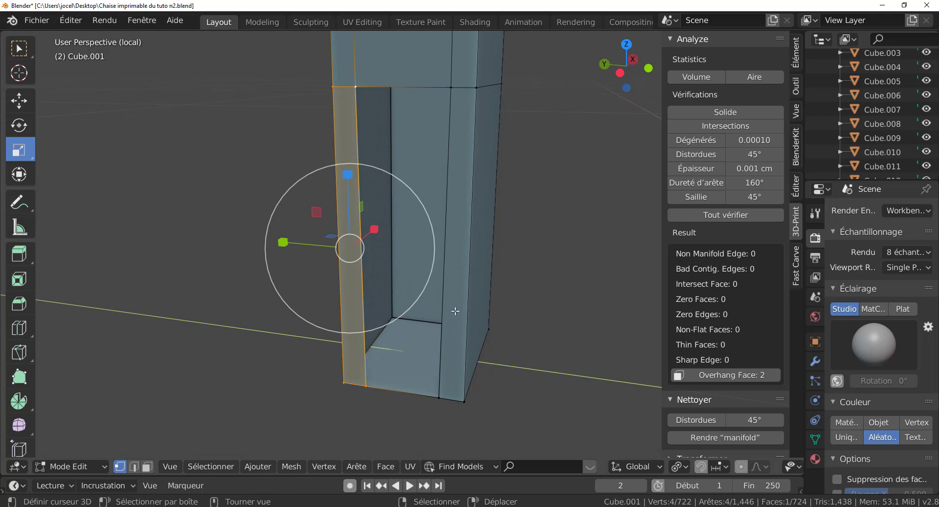
- Fill a face between the opening's two vertical edges
{"action": "key", "text": "alt+a"}
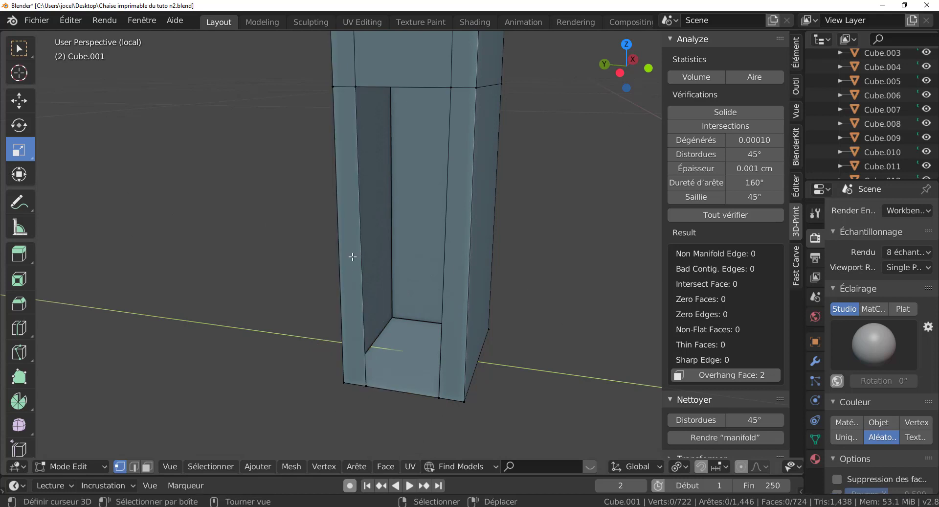
{"action": "key", "text": "2"}
{"action": "left_click", "coordinate": [354, 257]}
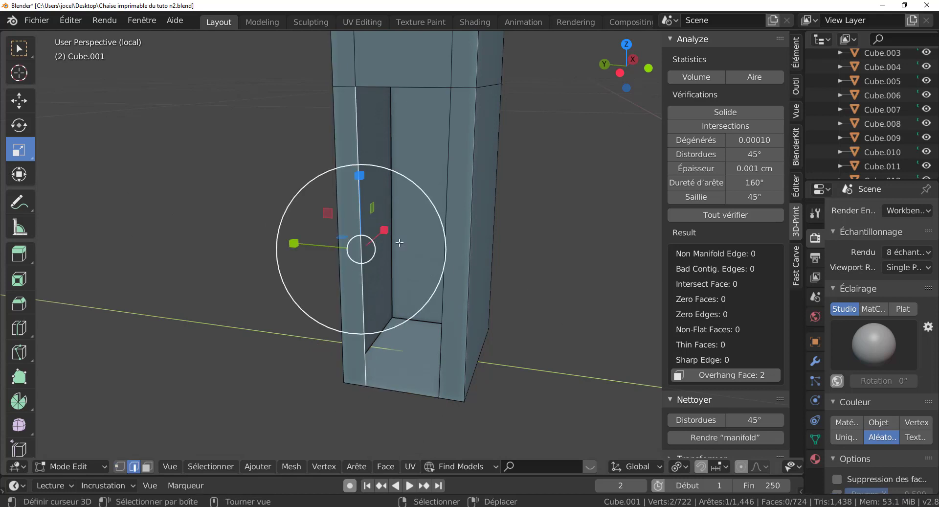
{"action": "left_click", "coordinate": [445, 264], "text": "shift"}
{"action": "key", "text": "f"}
- Orbit to the chair legs and select an edge on the right leg
{"action": "key", "text": "Tab"}
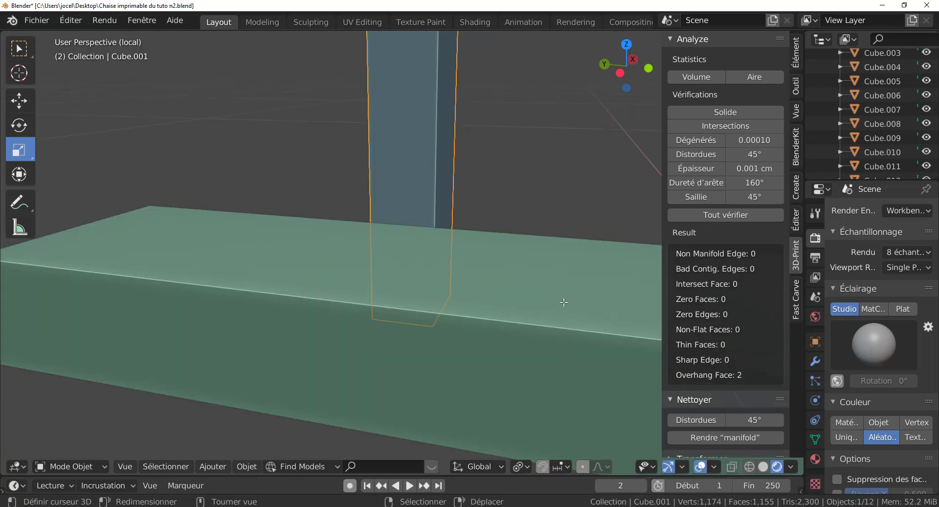
{"action": "key", "text": "Tab"}
{"action": "scroll", "coordinate": [563, 303], "scroll_direction": "down", "scroll_amount": 5}
{"action": "key", "text": "Tab"}
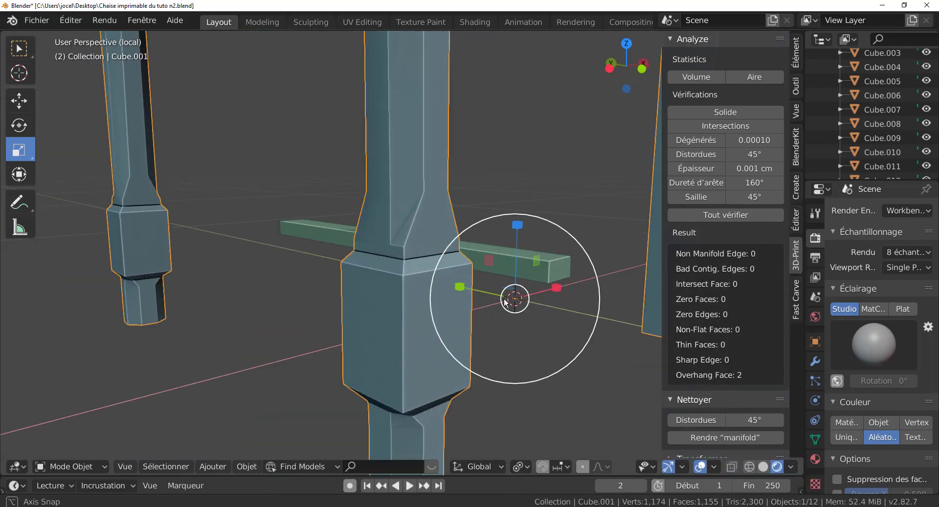
{"action": "mouse_move", "coordinate": [525, 313]}
{"action": "middle_mouse_down"}
{"action": "mouse_move", "coordinate": [527, 304]}
{"action": "mouse_move", "coordinate": [441, 306]}
{"action": "mouse_move", "coordinate": [554, 322]}
{"action": "mouse_move", "coordinate": [518, 293]}
{"action": "mouse_move", "coordinate": [530, 368]}
{"action": "mouse_move", "coordinate": [473, 365]}
{"action": "mouse_move", "coordinate": [474, 358]}
{"action": "middle_mouse_up"}
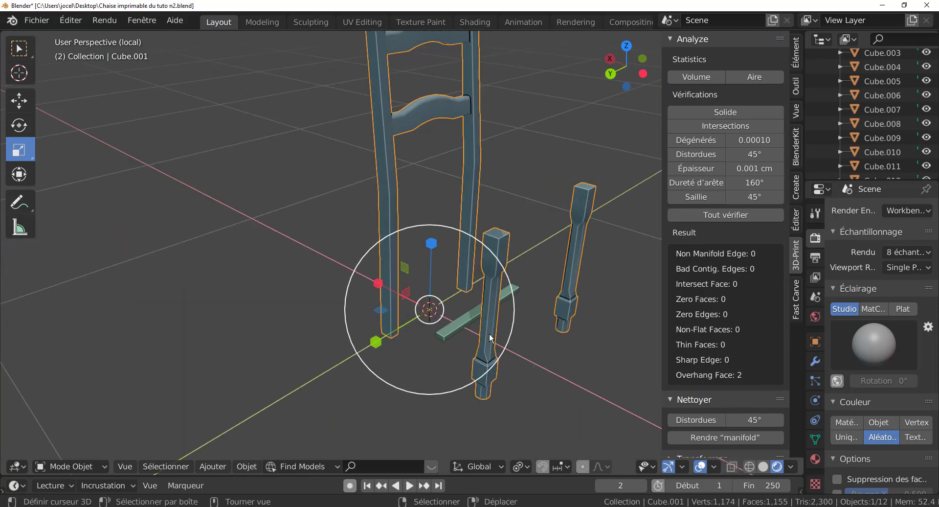
{"action": "mouse_move", "coordinate": [519, 377]}
{"action": "middle_mouse_down"}
{"action": "mouse_move", "coordinate": [510, 363]}
{"action": "mouse_move", "coordinate": [391, 353]}
{"action": "mouse_move", "coordinate": [523, 349]}
{"action": "middle_mouse_up"}
{"action": "key", "text": "Tab"}
{"action": "left_click", "coordinate": [577, 314]}
- Separate the linked left leg into its own object
{"action": "middle_click_drag", "start_coordinate": [420, 356], "coordinate": [342, 297]}
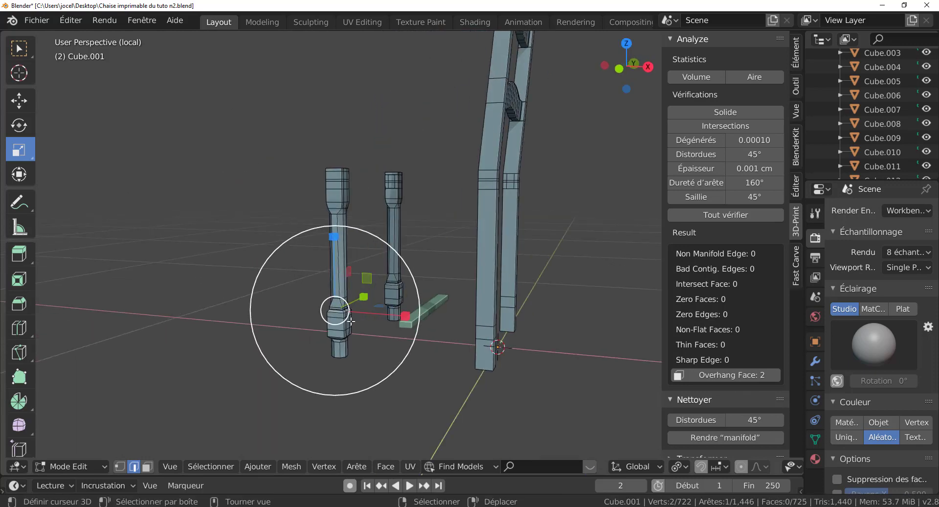
{"action": "key", "text": "ctrl+l"}
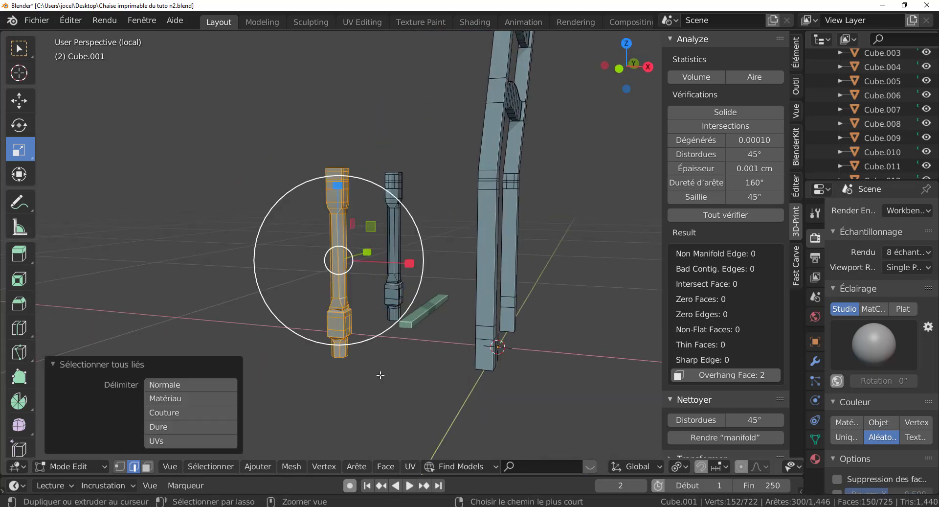
{"action": "key", "text": "p"}
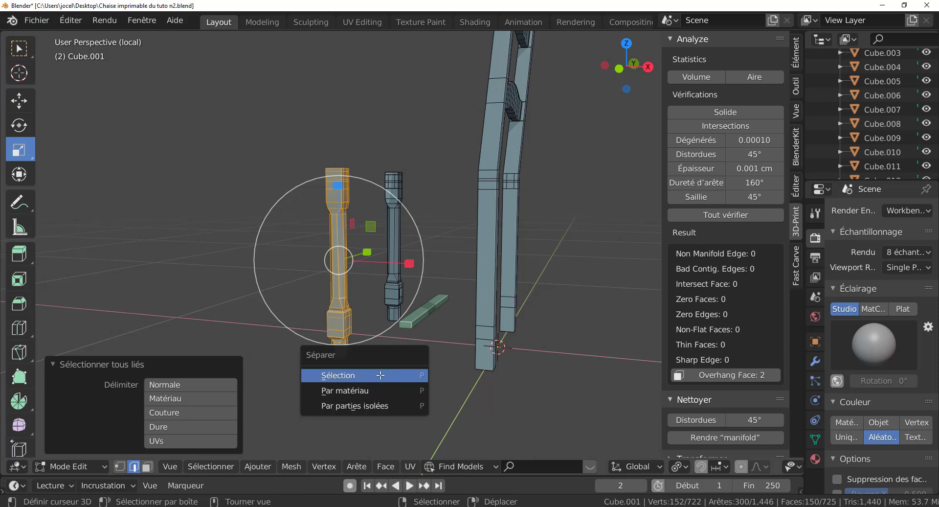
{"action": "left_click", "coordinate": [381, 374]}
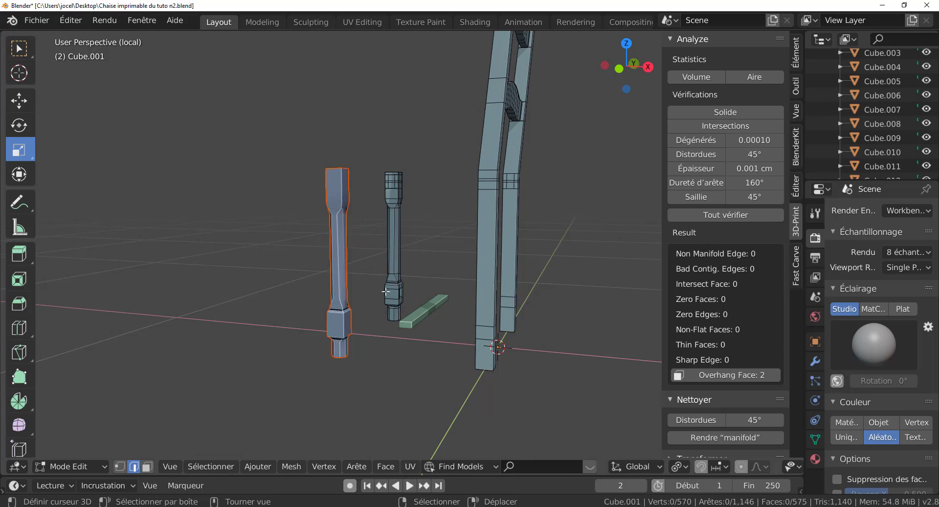
{"action": "key", "text": "Tab"}
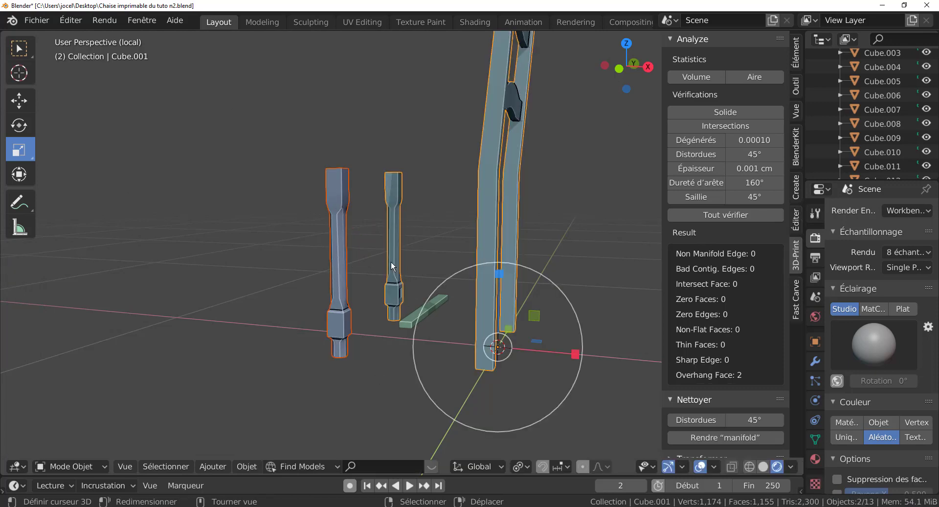
{"action": "key", "text": "Tab"}
- Separate the middle leg too, then select the separated left leg in Object Mode
{"action": "left_click", "coordinate": [392, 259]}
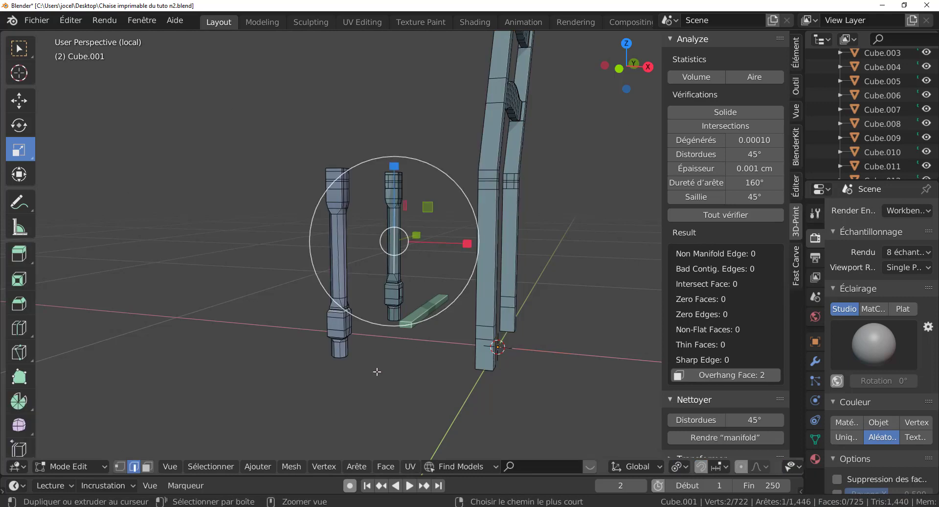
{"action": "key", "text": "ctrl+l"}
{"action": "key", "text": "p"}
{"action": "left_click", "coordinate": [377, 371]}
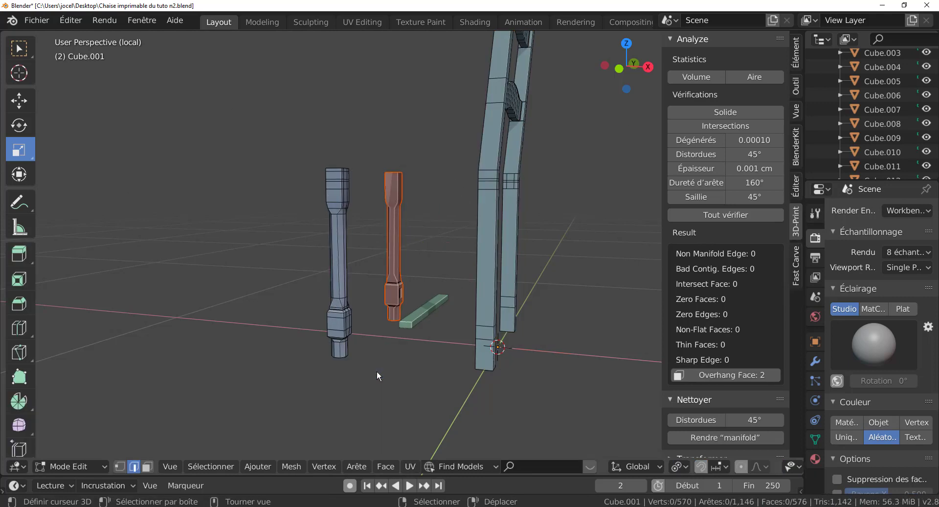
{"action": "key", "text": "Tab"}
{"action": "left_click", "coordinate": [347, 292]}
- Run the 3D-Print Check All (Tout vérifier) on the left leg and the brown leg
{"action": "left_click", "coordinate": [383, 273]}
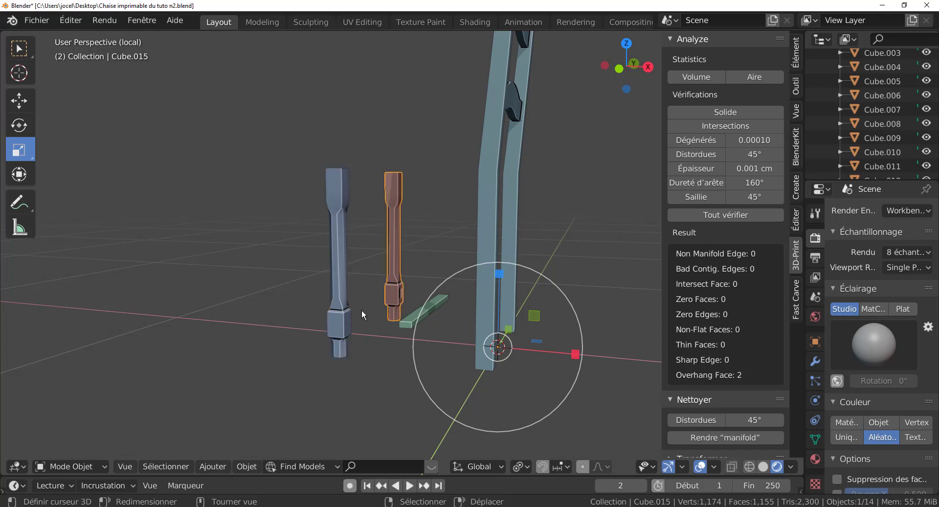
{"action": "left_click", "coordinate": [333, 336]}
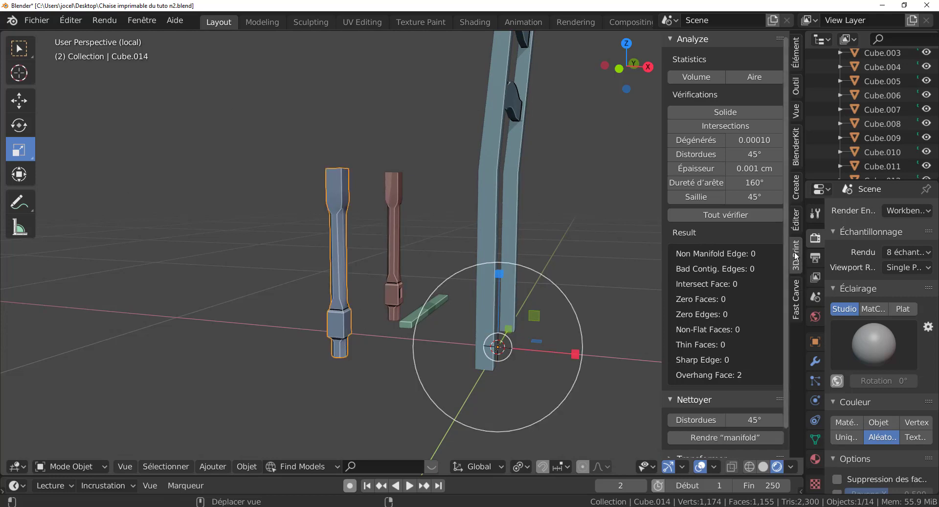
{"action": "left_click", "coordinate": [730, 215]}
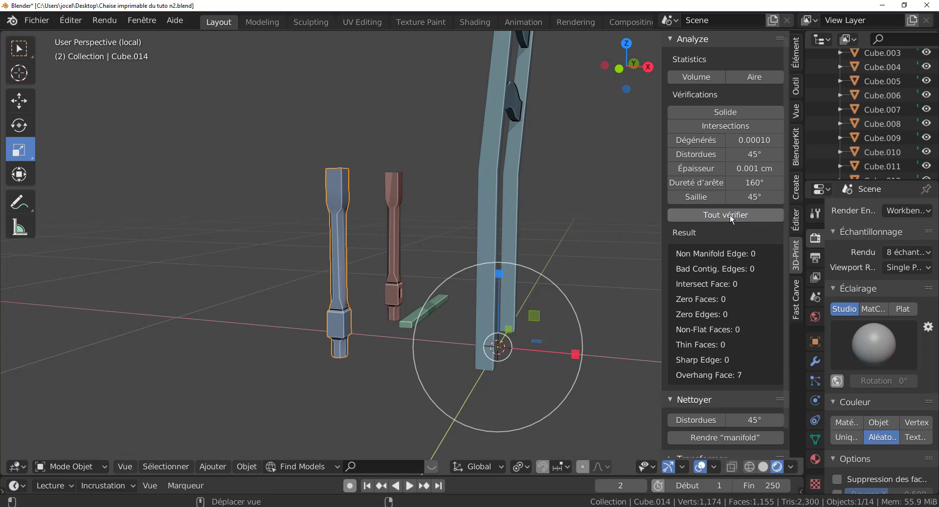
{"action": "left_click", "coordinate": [397, 234]}
{"action": "left_click", "coordinate": [737, 214]}
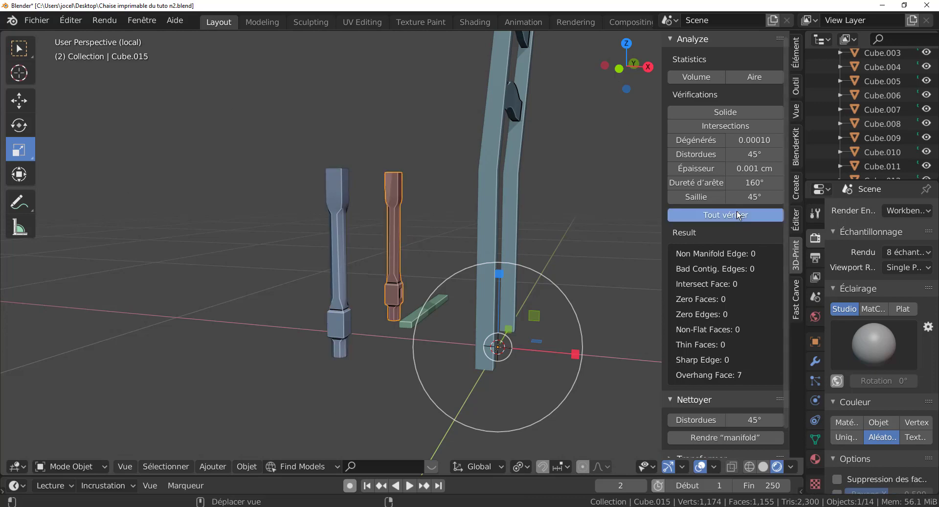
- Select the chair back Cube.001 and orbit around it to review its non-manifold edges
{"action": "mouse_move", "coordinate": [490, 279]}
{"action": "middle_mouse_down"}
{"action": "mouse_move", "coordinate": [581, 322]}
{"action": "mouse_move", "coordinate": [552, 368]}
{"action": "mouse_move", "coordinate": [520, 294]}
{"action": "middle_mouse_up"}
{"action": "left_click", "coordinate": [519, 295]}
{"action": "middle_click_drag", "start_coordinate": [471, 315], "coordinate": [568, 309]}
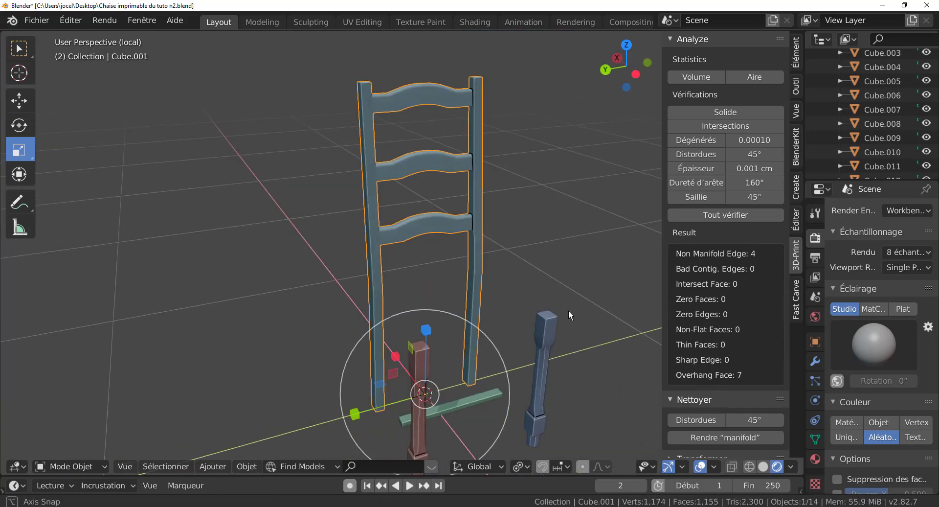
- Enter Edit Mode on Cube.001 and zoom in on the lower slat's joint with the upright
{"action": "scroll", "coordinate": [493, 202], "scroll_direction": "up", "scroll_amount": 3}
{"action": "key", "text": "Tab"}
{"action": "scroll", "coordinate": [492, 203], "scroll_direction": "up", "scroll_amount": 2}
{"action": "scroll", "coordinate": [463, 320], "scroll_direction": "up", "scroll_amount": 2}
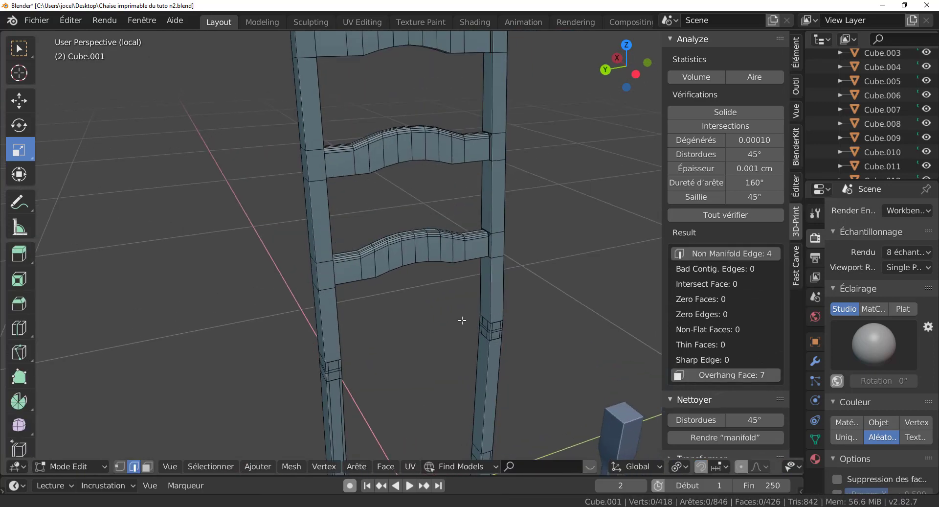
{"action": "scroll", "coordinate": [462, 320], "scroll_direction": "up", "scroll_amount": 1}
{"action": "scroll", "coordinate": [451, 325], "scroll_direction": "up", "scroll_amount": 4}
{"action": "middle_click_drag", "start_coordinate": [451, 325], "coordinate": [416, 330], "text": "shift"}
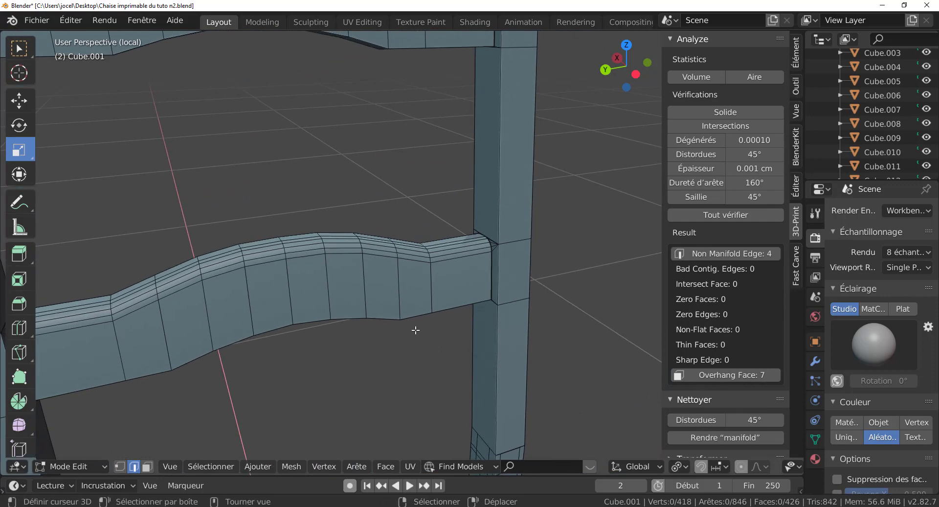
{"action": "scroll", "coordinate": [416, 330], "scroll_direction": "up", "scroll_amount": 1}
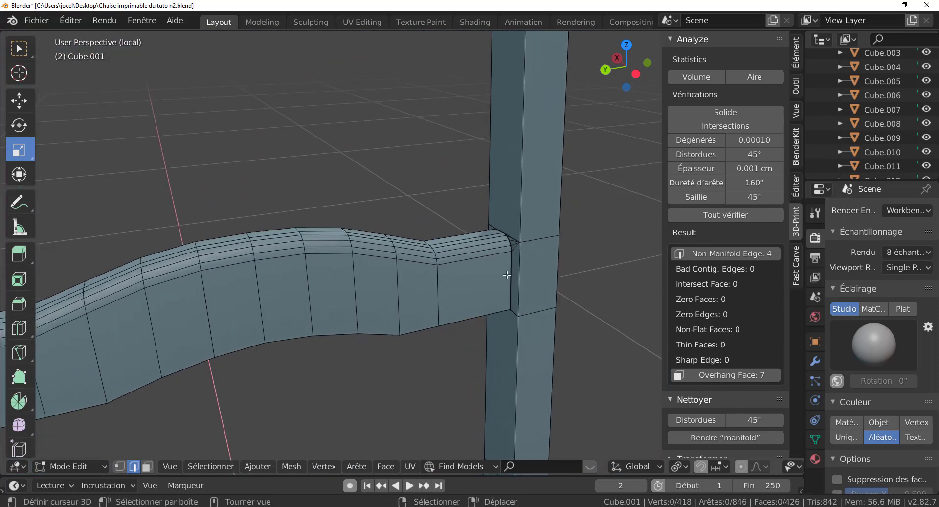
{"action": "scroll", "coordinate": [507, 275], "scroll_direction": "up", "scroll_amount": 1}
{"action": "scroll", "coordinate": [509, 284], "scroll_direction": "up", "scroll_amount": 1}
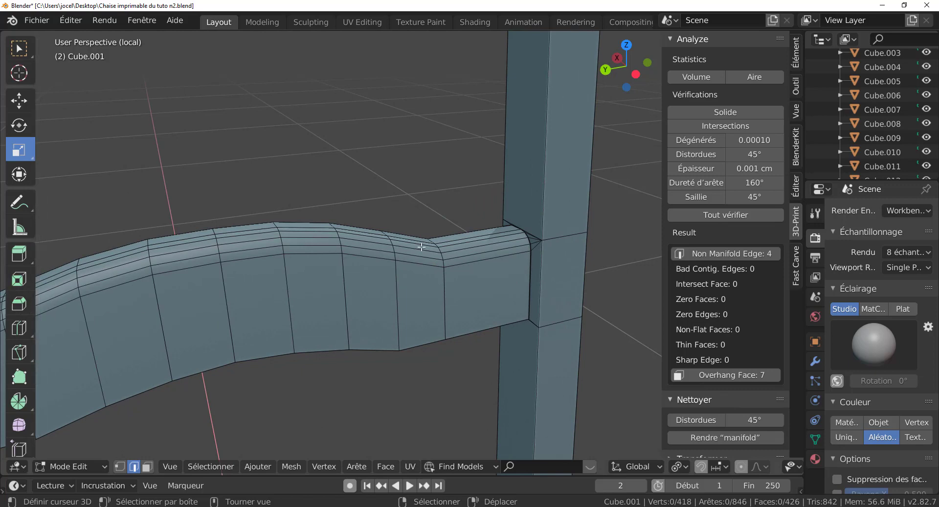
- Select the slat's end loop beside the upright and rip it with V, leaving it in place
{"action": "left_click", "coordinate": [532, 265], "text": "alt"}
{"action": "scroll", "coordinate": [528, 285], "scroll_direction": "down", "scroll_amount": 1}
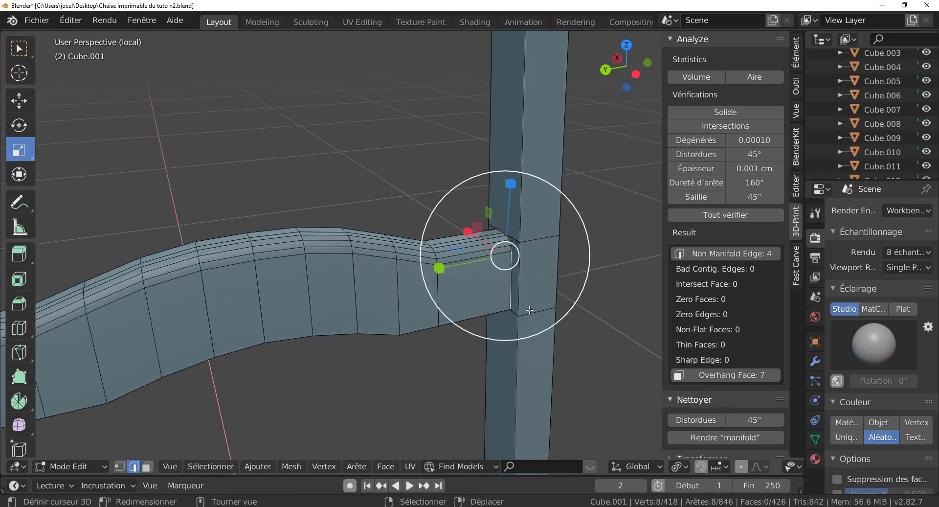
{"action": "mouse_move", "coordinate": [530, 310]}
{"action": "middle_mouse_down"}
{"action": "mouse_move", "coordinate": [474, 308]}
{"action": "mouse_move", "coordinate": [537, 296]}
{"action": "mouse_move", "coordinate": [469, 306]}
{"action": "middle_mouse_up"}
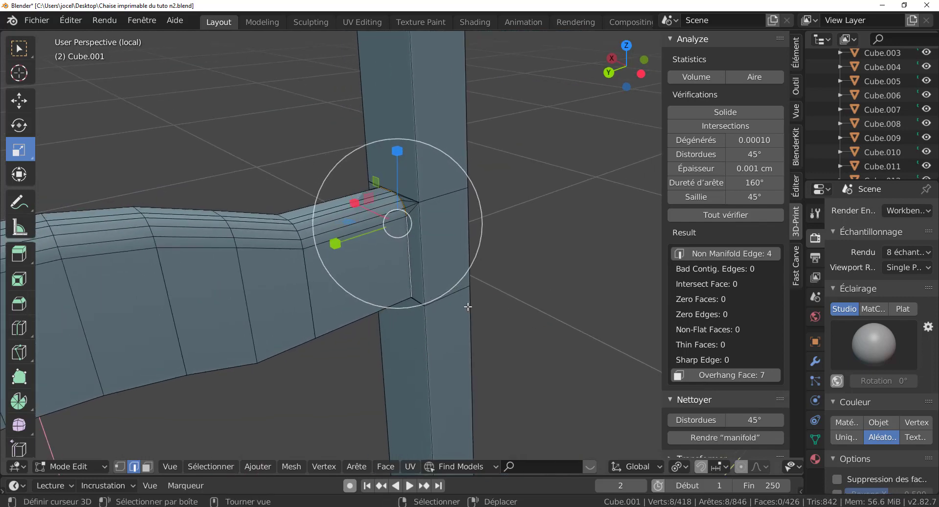
{"action": "key", "text": "v"}
{"action": "right_click", "coordinate": [408, 283]}
{"action": "mouse_move", "coordinate": [407, 284]}
{"action": "middle_mouse_down"}
{"action": "mouse_move", "coordinate": [308, 325]}
{"action": "mouse_move", "coordinate": [283, 303]}
{"action": "mouse_move", "coordinate": [289, 275]}
{"action": "middle_mouse_up"}
{"action": "scroll", "coordinate": [290, 274], "scroll_direction": "up", "scroll_amount": 2}
- Rip two more slat end loops, including the one at the right upright, keeping them in place
{"action": "left_click", "coordinate": [277, 243], "text": "alt"}
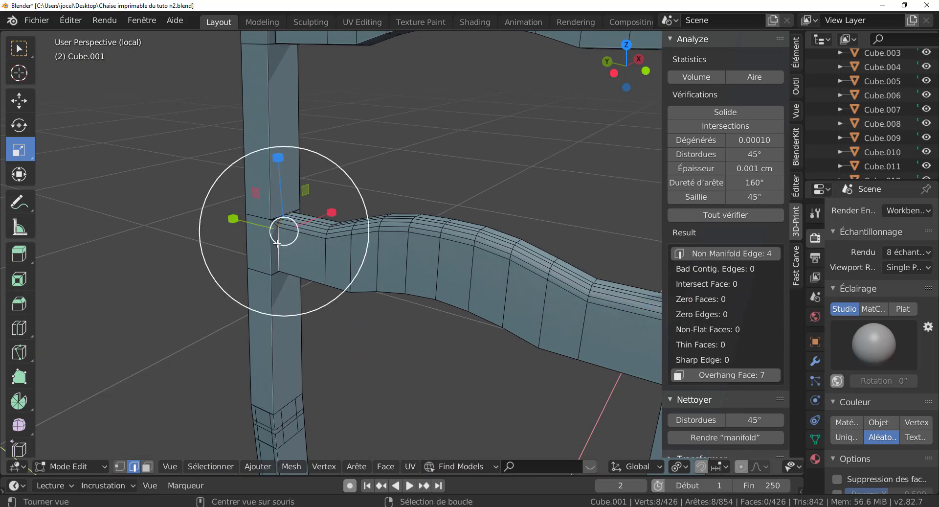
{"action": "key", "text": "v"}
{"action": "right_click", "coordinate": [345, 309]}
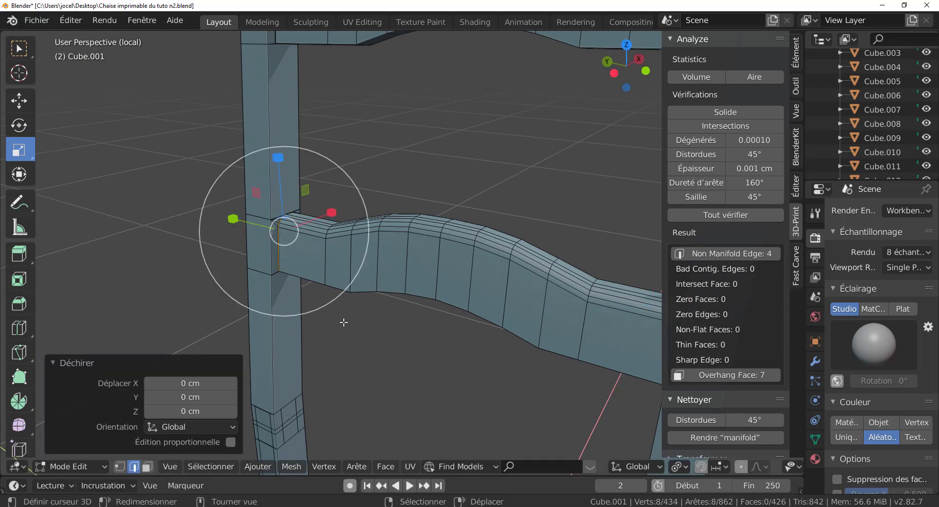
{"action": "middle_click_drag", "start_coordinate": [343, 322], "coordinate": [339, 258]}
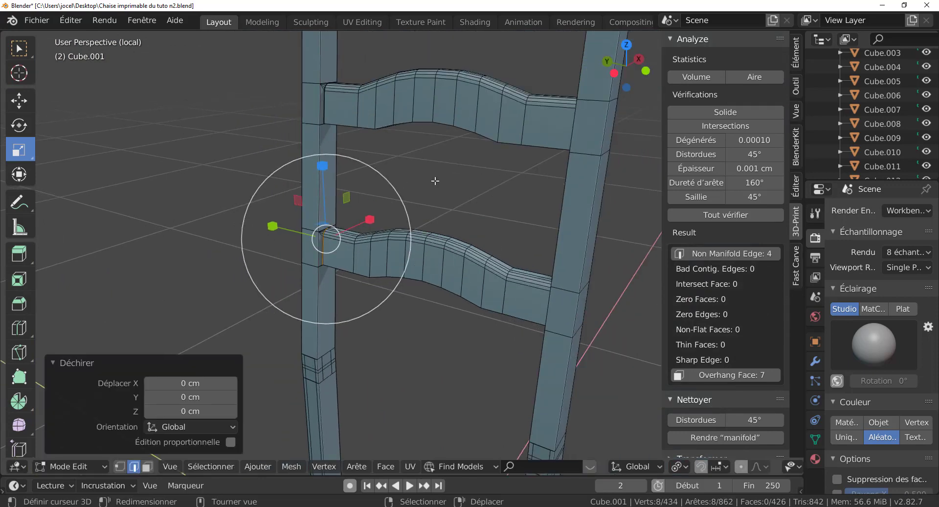
{"action": "middle_click_drag", "start_coordinate": [435, 180], "coordinate": [443, 269]}
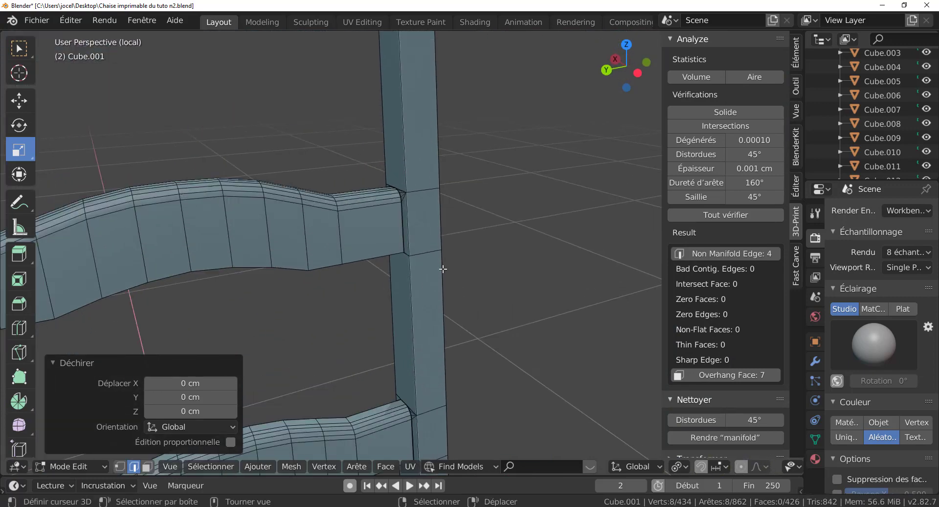
{"action": "scroll", "coordinate": [443, 268], "scroll_direction": "up", "scroll_amount": 1}
{"action": "left_click", "coordinate": [402, 215]}
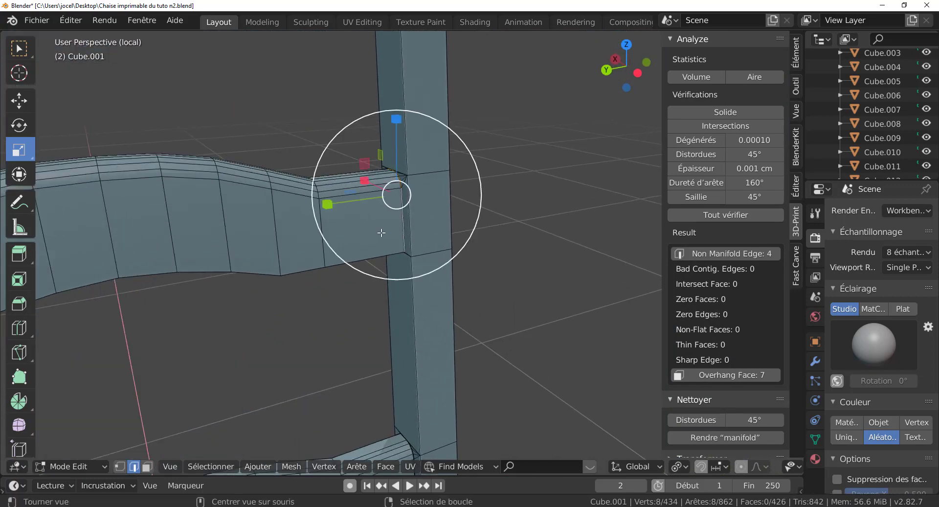
{"action": "key", "text": "v"}
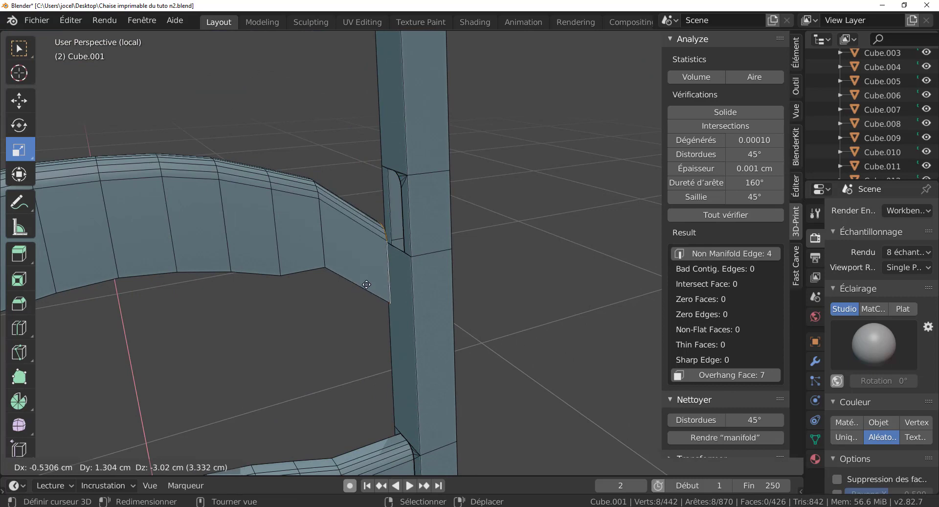
{"action": "key", "text": "Escape"}
{"action": "mouse_move", "coordinate": [381, 232]}
{"action": "middle_mouse_down"}
{"action": "mouse_move", "coordinate": [270, 292]}
{"action": "mouse_move", "coordinate": [266, 231]}
{"action": "middle_mouse_up"}
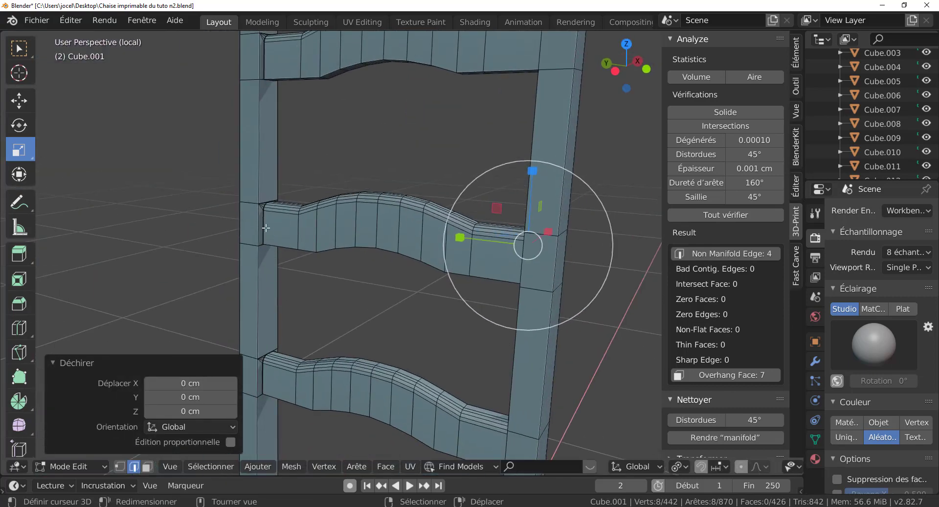
- Rip the left joint loops of the lower and upper slats without moving them
{"action": "left_click", "coordinate": [266, 227]}
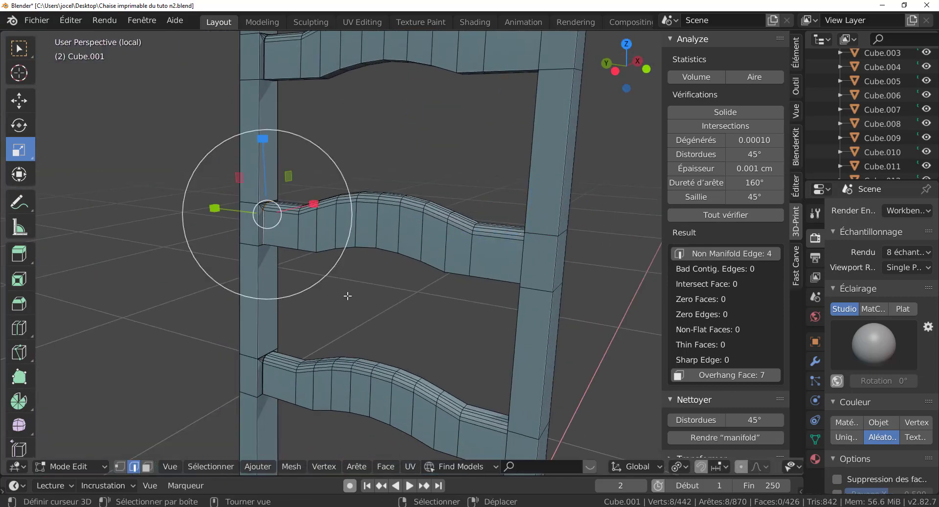
{"action": "key", "text": "v"}
{"action": "key", "text": "Escape"}
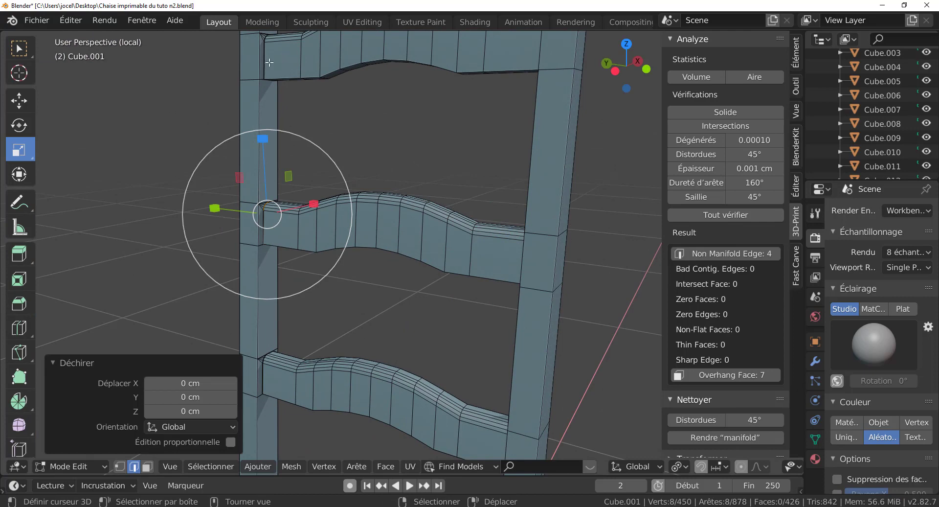
{"action": "mouse_move", "coordinate": [331, 102]}
{"action": "middle_mouse_down"}
{"action": "mouse_move", "coordinate": [380, 203]}
{"action": "mouse_move", "coordinate": [375, 260]}
{"action": "middle_mouse_up"}
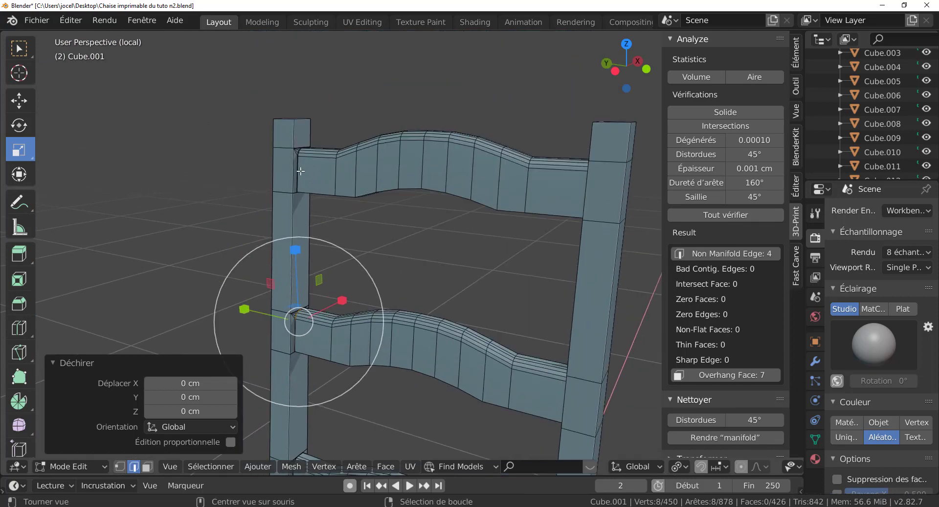
{"action": "left_click", "coordinate": [300, 171]}
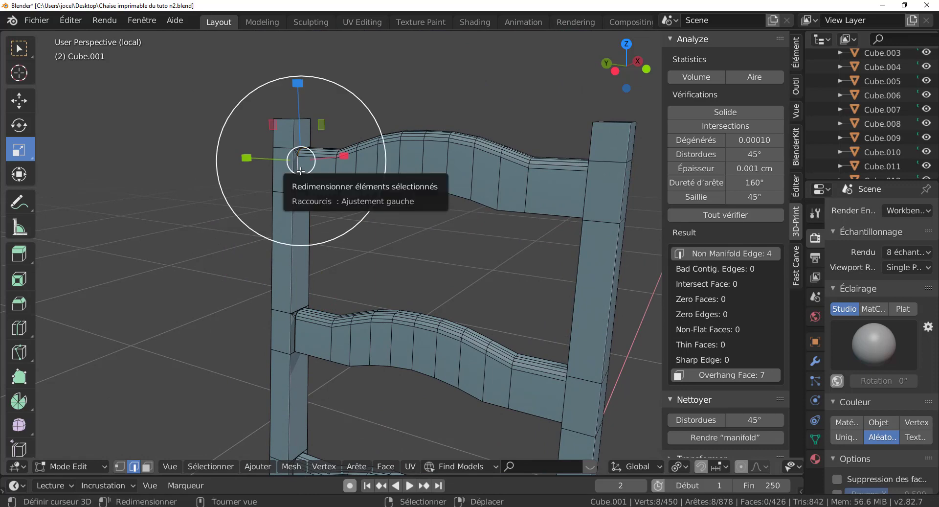
{"action": "key", "text": "v"}
{"action": "key", "text": "Escape"}
{"action": "scroll", "coordinate": [301, 170], "scroll_direction": "up", "scroll_amount": 3}
- Rip the upper slat's right joint loop, then orbit out to inspect the whole chair back
{"action": "middle_click_drag", "start_coordinate": [301, 171], "coordinate": [430, 163]}
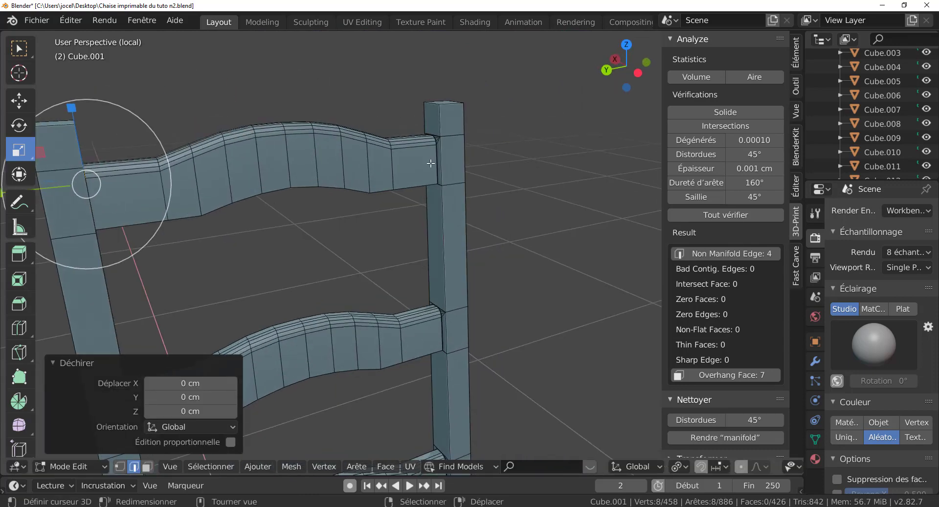
{"action": "left_click", "coordinate": [440, 162]}
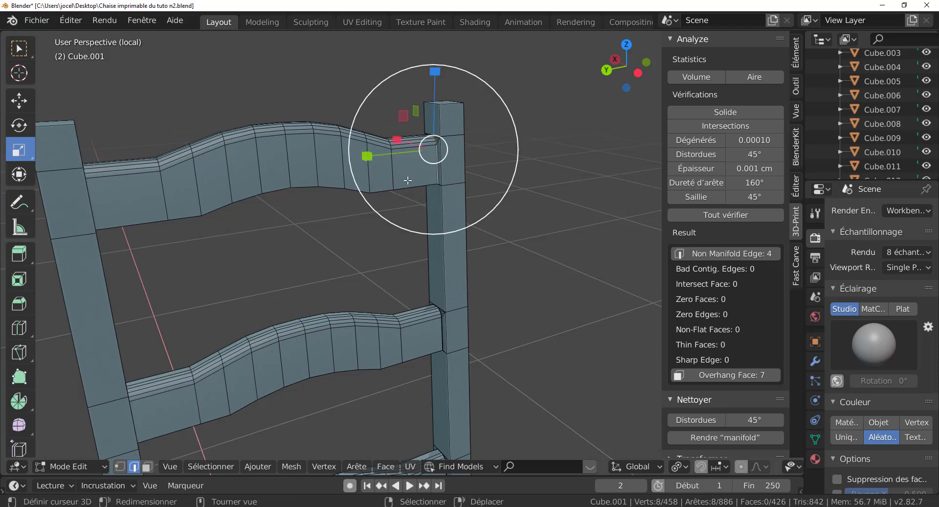
{"action": "key", "text": "v"}
{"action": "key", "text": "Escape"}
{"action": "scroll", "coordinate": [407, 180], "scroll_direction": "down", "scroll_amount": 5}
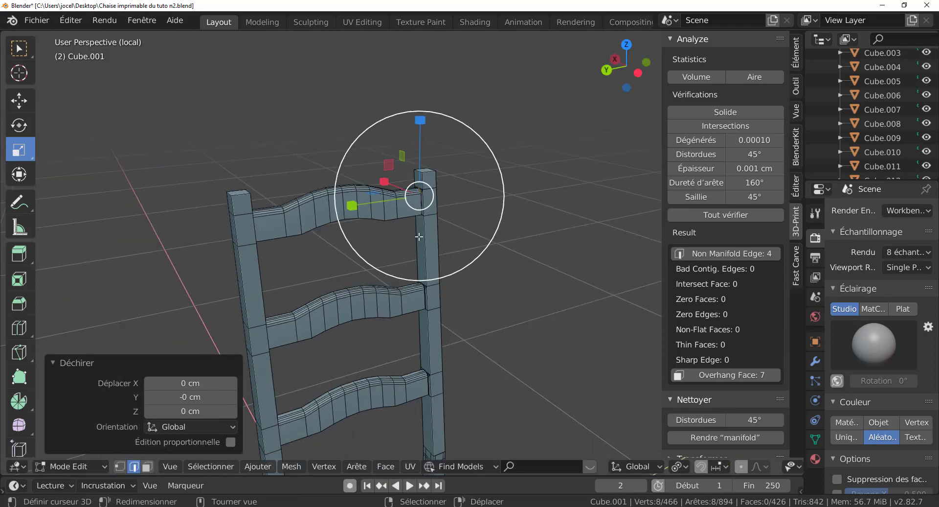
{"action": "middle_click_drag", "start_coordinate": [407, 180], "coordinate": [361, 256]}
{"action": "middle_click_drag", "start_coordinate": [433, 259], "coordinate": [403, 251]}
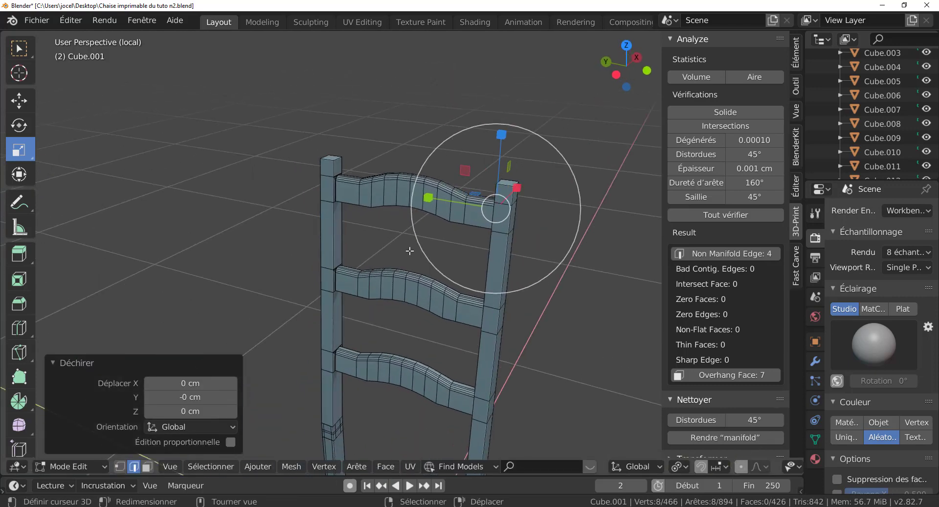
{"action": "scroll", "coordinate": [407, 248], "scroll_direction": "up", "scroll_amount": 2}
{"action": "middle_click_drag", "start_coordinate": [379, 344], "coordinate": [383, 215], "text": "shift"}
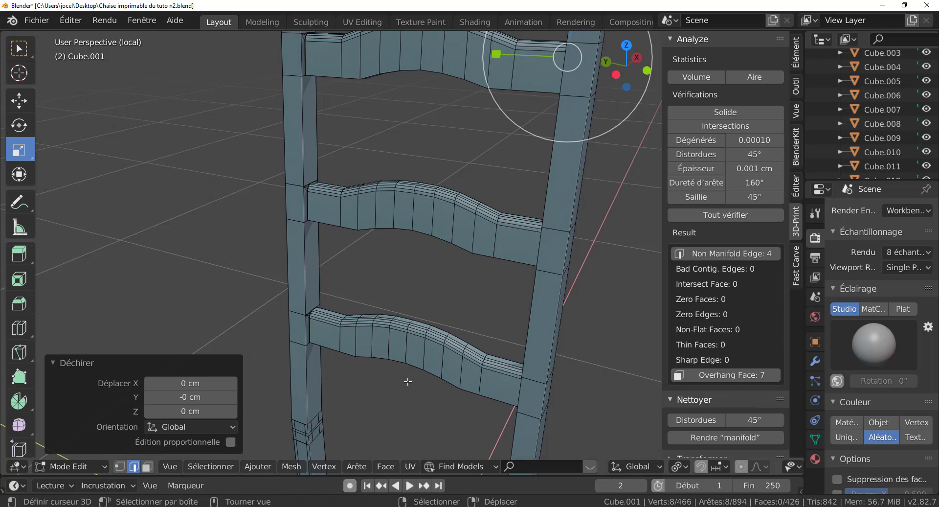
{"action": "scroll", "coordinate": [408, 381], "scroll_direction": "up", "scroll_amount": 1}
{"action": "scroll", "coordinate": [410, 347], "scroll_direction": "up", "scroll_amount": 2}
{"action": "scroll", "coordinate": [414, 318], "scroll_direction": "up", "scroll_amount": 2}
{"action": "scroll", "coordinate": [418, 287], "scroll_direction": "up", "scroll_amount": 1}
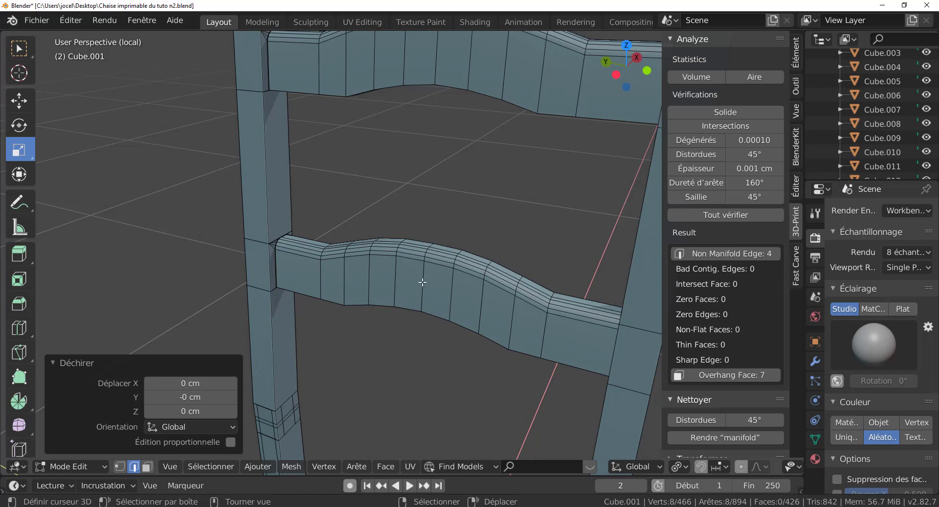
- Select the front slat's linked geometry and separate it into its own object
{"action": "left_click", "coordinate": [423, 282]}
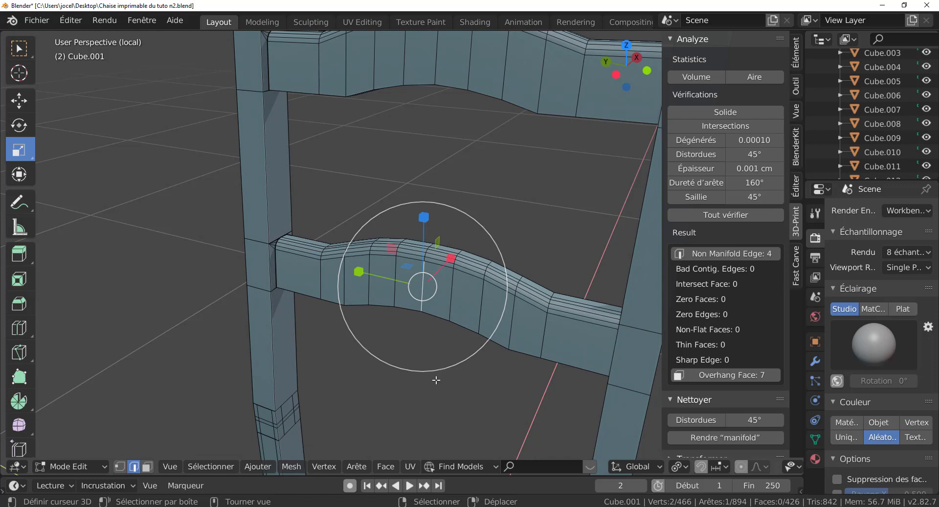
{"action": "key", "text": "shift"}
{"action": "left_click", "coordinate": [449, 291]}
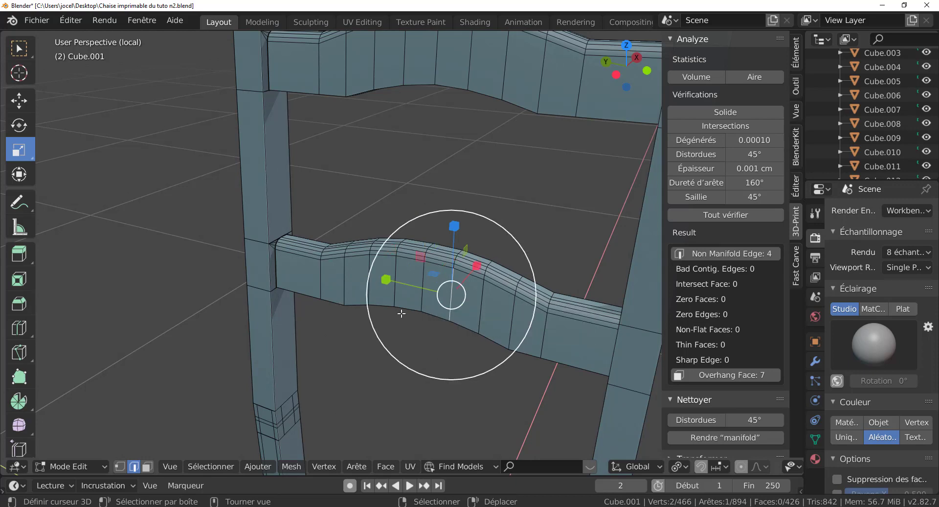
{"action": "key", "text": "ctrl+l"}
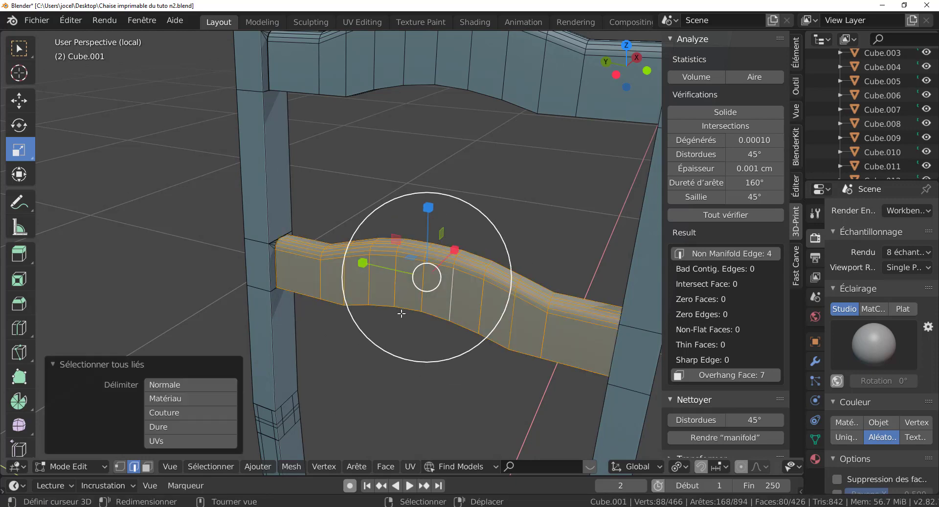
{"action": "key", "text": "p"}
{"action": "left_click", "coordinate": [402, 314]}
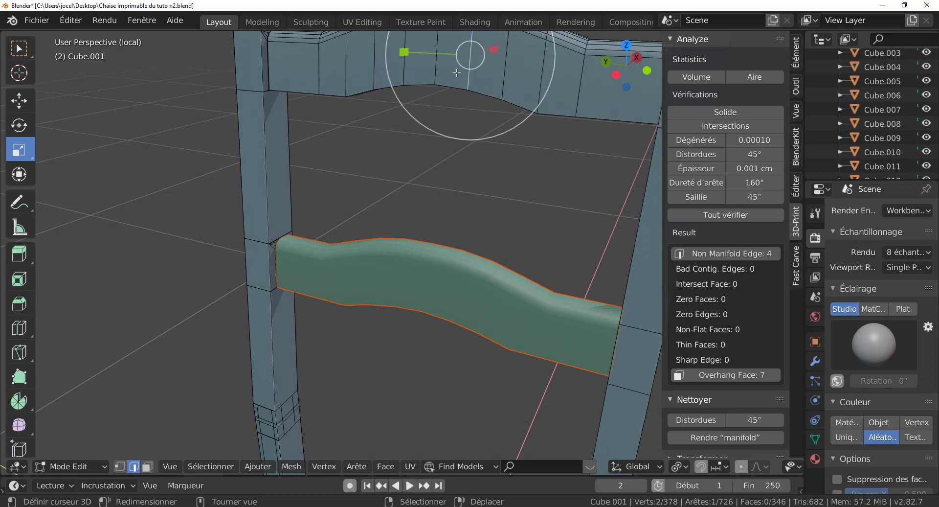
- Separate the upper slat and the top rail into their own objects
{"action": "key", "text": "ctrl+l"}
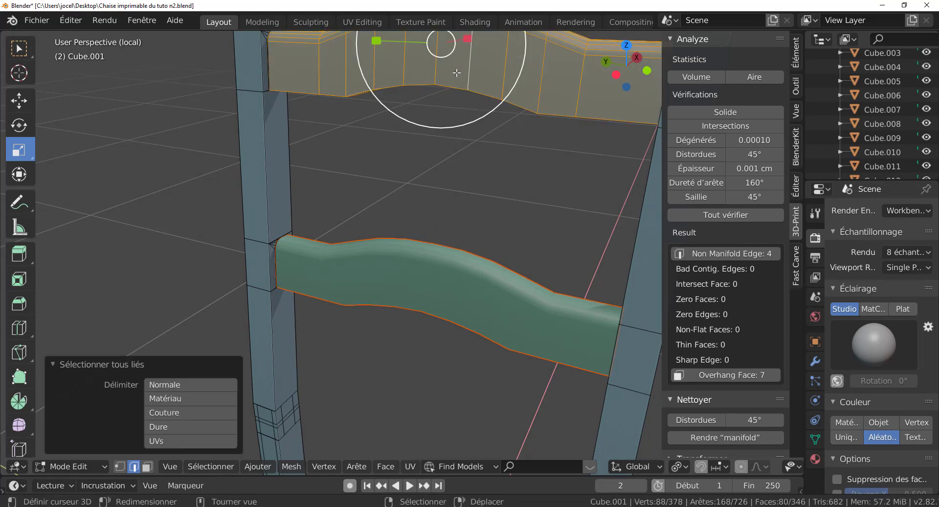
{"action": "key", "text": "p"}
{"action": "left_click", "coordinate": [457, 72]}
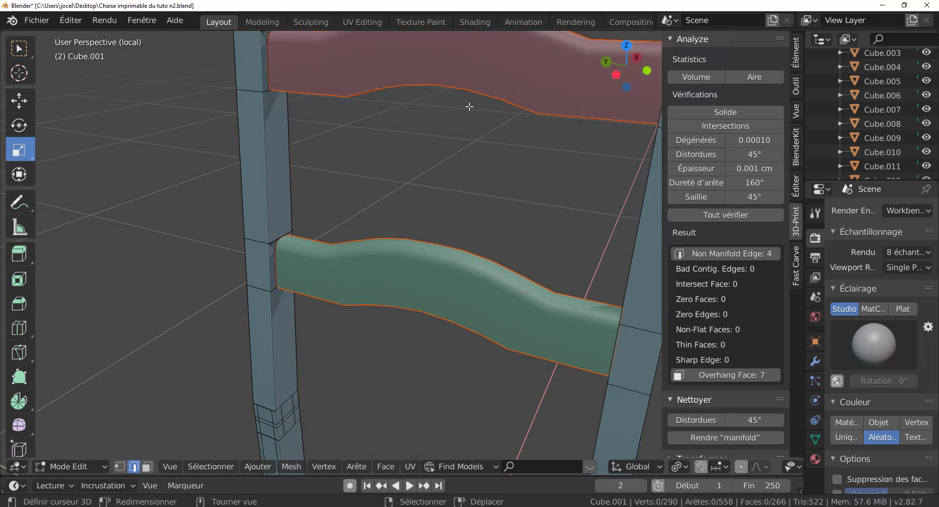
{"action": "mouse_move", "coordinate": [469, 104]}
{"action": "middle_mouse_down"}
{"action": "mouse_move", "coordinate": [496, 121]}
{"action": "mouse_move", "coordinate": [441, 266]}
{"action": "mouse_move", "coordinate": [486, 172]}
{"action": "middle_mouse_up"}
{"action": "scroll", "coordinate": [486, 173], "scroll_direction": "down", "scroll_amount": 3}
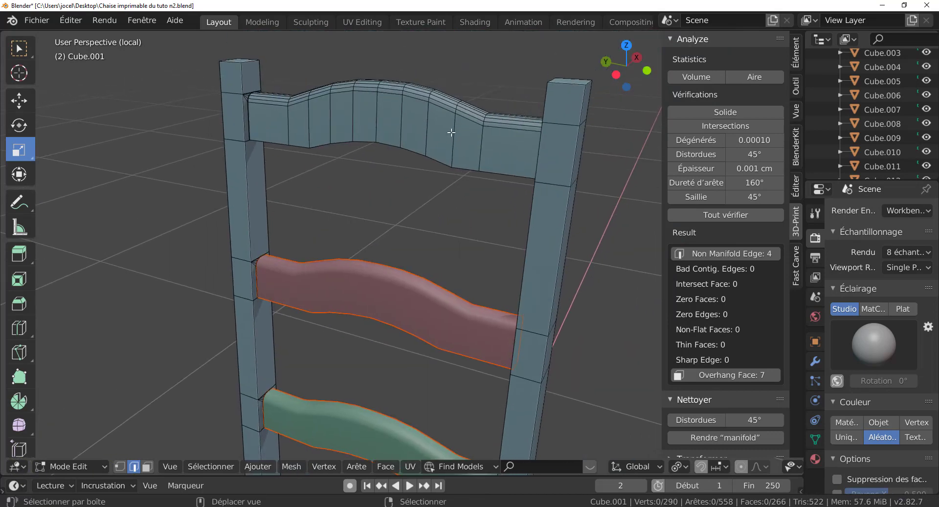
{"action": "left_click", "coordinate": [451, 131]}
{"action": "key", "text": "ctrl+l"}
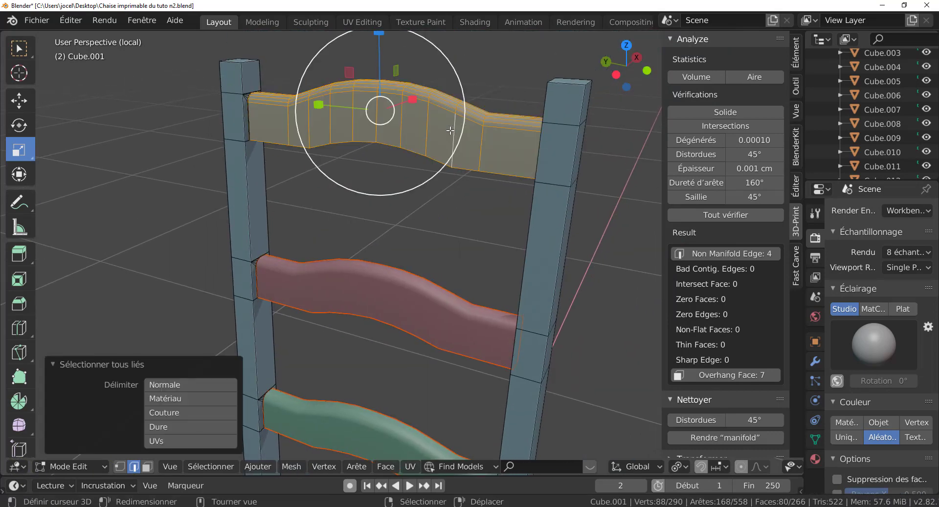
{"action": "key", "text": "p"}
{"action": "left_click", "coordinate": [450, 130]}
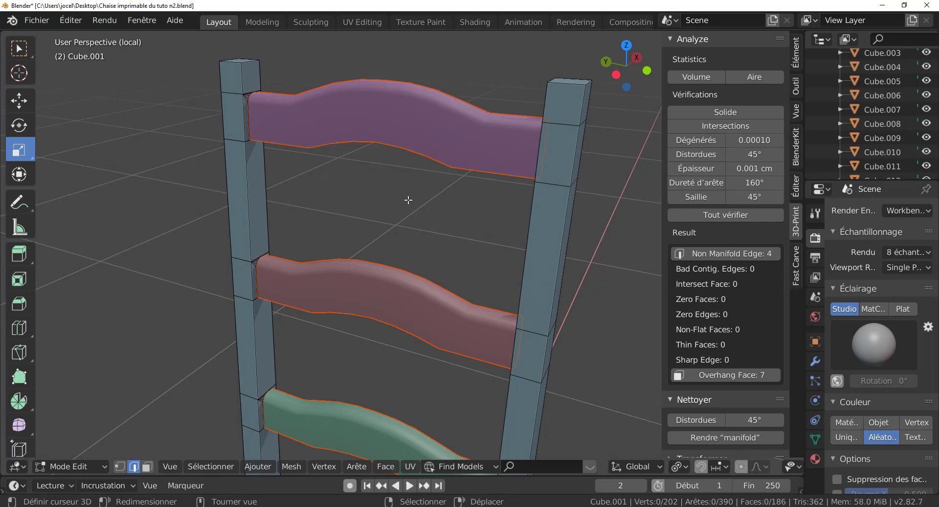
- Return to Object Mode and select the separated top rail, trying and cancelling a move
{"action": "key", "text": "Tab"}
{"action": "left_click", "coordinate": [421, 142]}
{"action": "key", "text": "g"}
{"action": "key", "text": "Escape"}
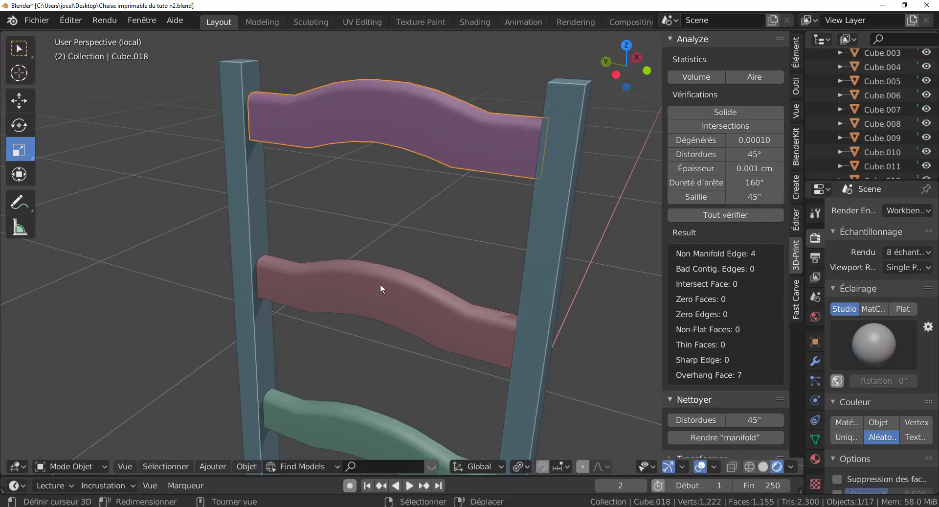
- Check the middle red rail, then select the bottom green slat and centre it in view
{"action": "left_click", "coordinate": [380, 289]}
{"action": "key", "text": "g"}
{"action": "key", "text": "Escape"}
{"action": "left_click", "coordinate": [347, 402]}
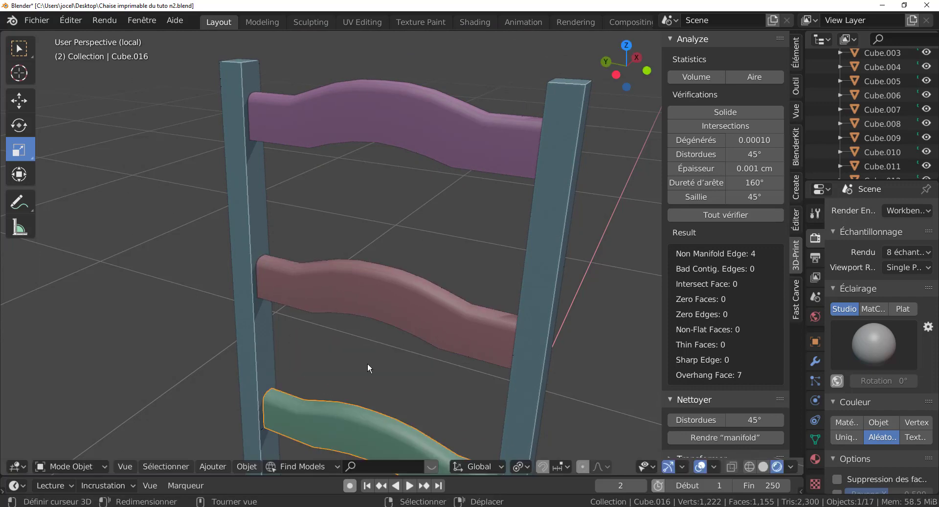
{"action": "scroll", "coordinate": [368, 362], "scroll_direction": "down", "scroll_amount": 3}
{"action": "middle_click_drag", "start_coordinate": [392, 348], "coordinate": [409, 224], "text": "shift"}
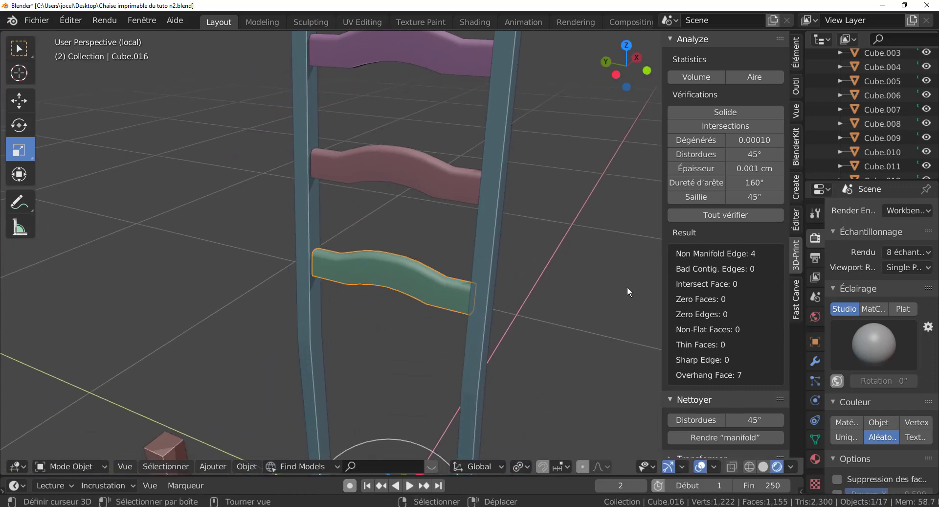
- Isolate the green slat Cube.016 in local view and zoom to its open end in Edit Mode
{"action": "key", "text": "KP_Divide"}
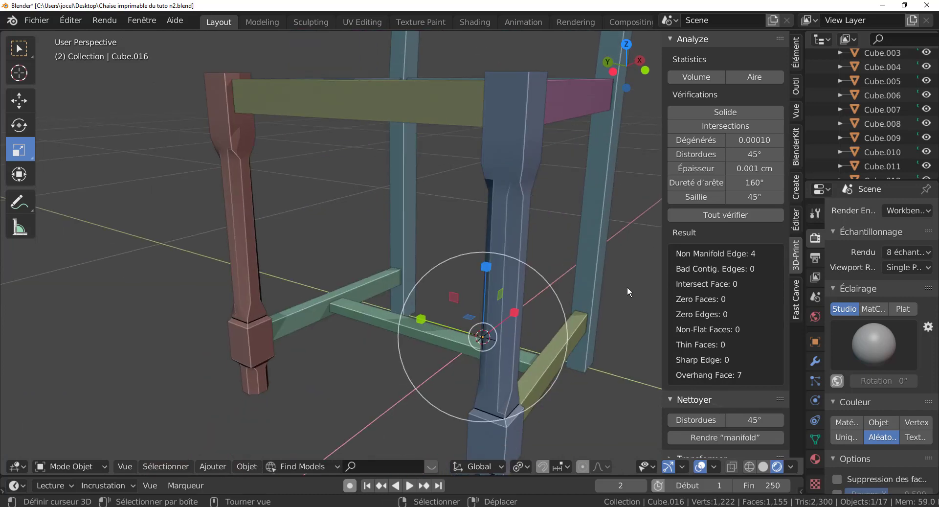
{"action": "key", "text": "KP_Divide"}
{"action": "key", "text": "Tab"}
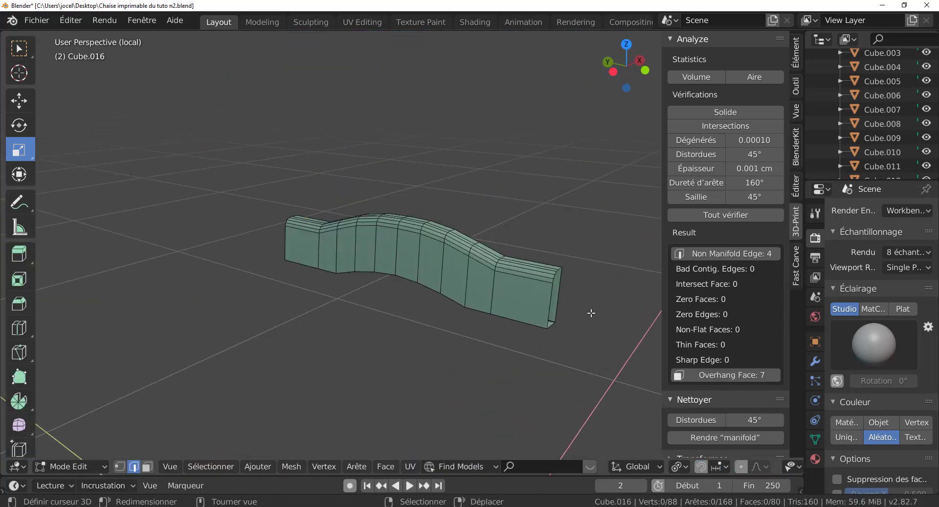
{"action": "mouse_move", "coordinate": [591, 313]}
{"action": "middle_mouse_down"}
{"action": "mouse_move", "coordinate": [541, 308]}
{"action": "mouse_move", "coordinate": [467, 272]}
{"action": "middle_mouse_up"}
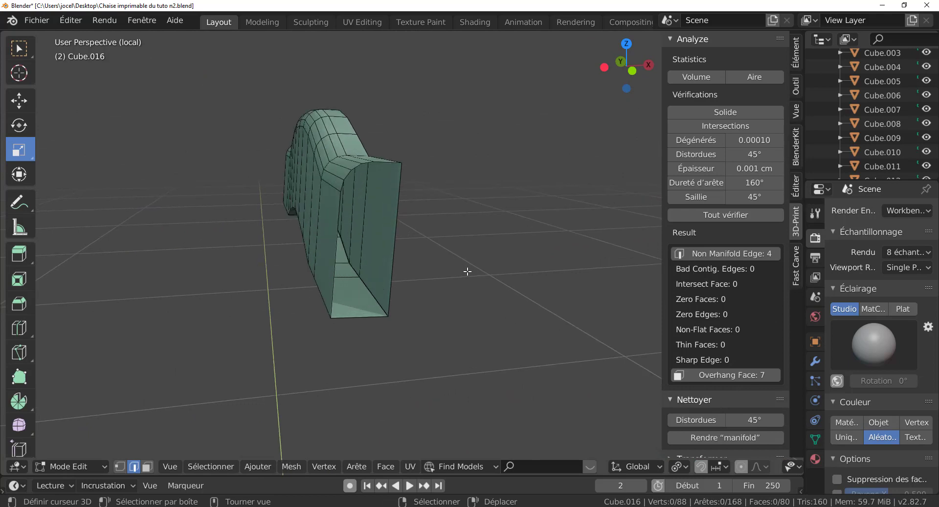
{"action": "scroll", "coordinate": [472, 283], "scroll_direction": "up", "scroll_amount": 4}
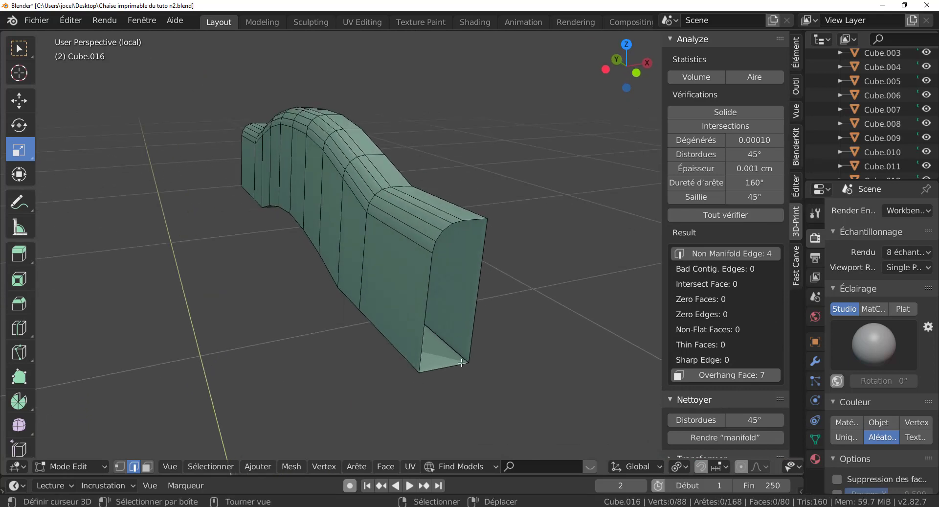
{"action": "scroll", "coordinate": [462, 363], "scroll_direction": "up", "scroll_amount": 1}
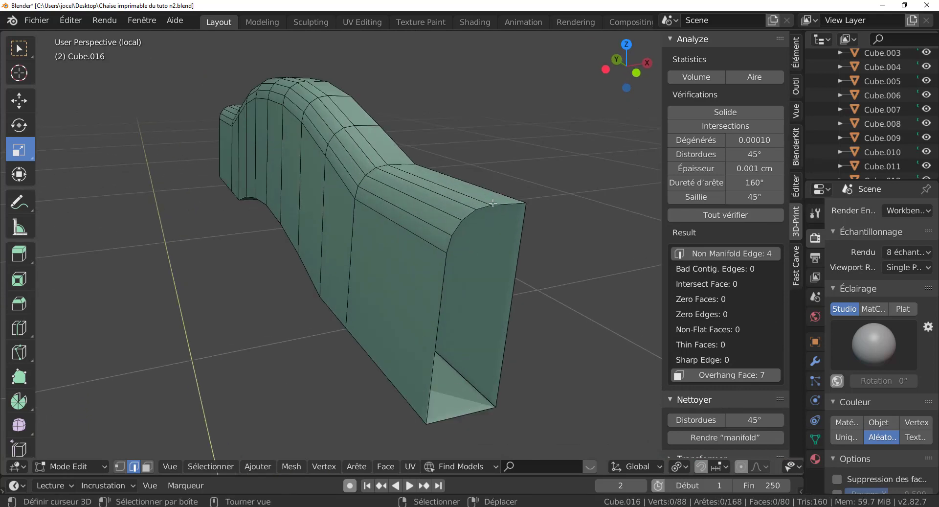
- Cut a trial edge loop near the slat's end and reposition an edge at the open end
{"action": "key", "text": "ctrl+r"}
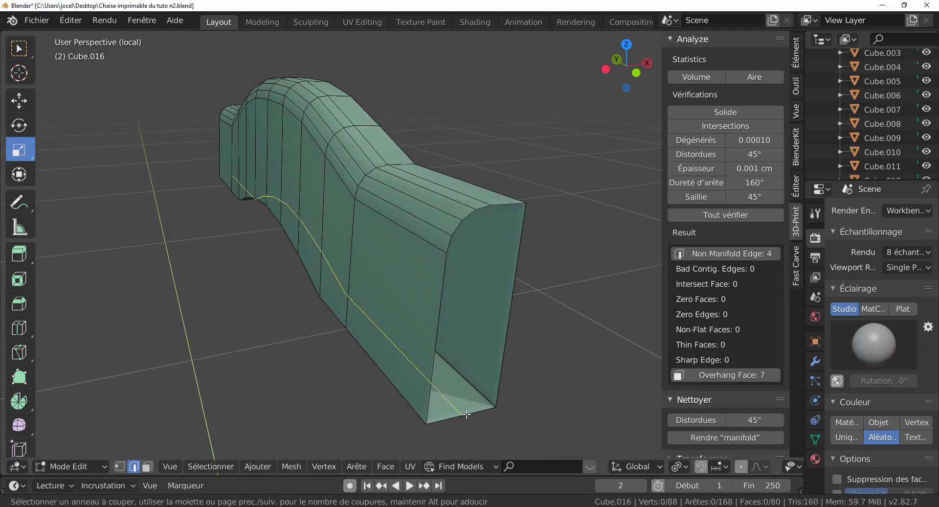
{"action": "left_click", "coordinate": [467, 415]}
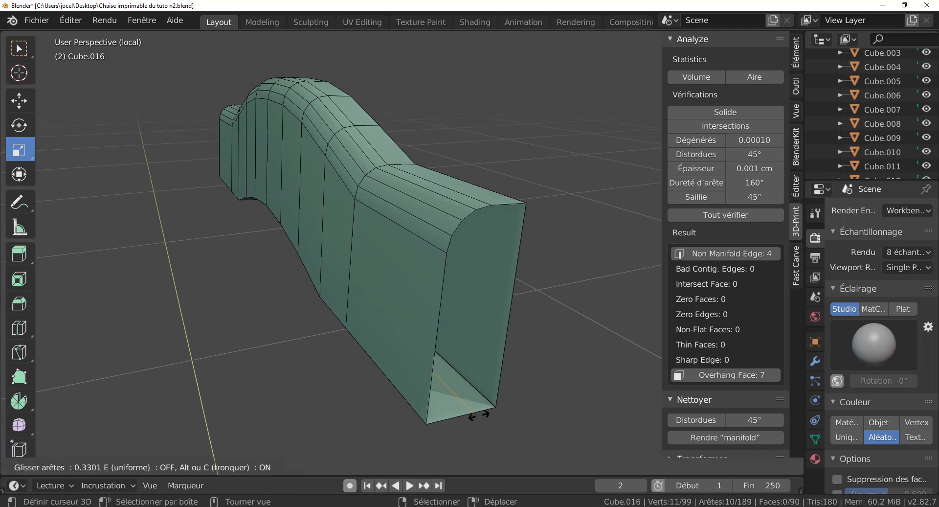
{"action": "left_click", "coordinate": [484, 382]}
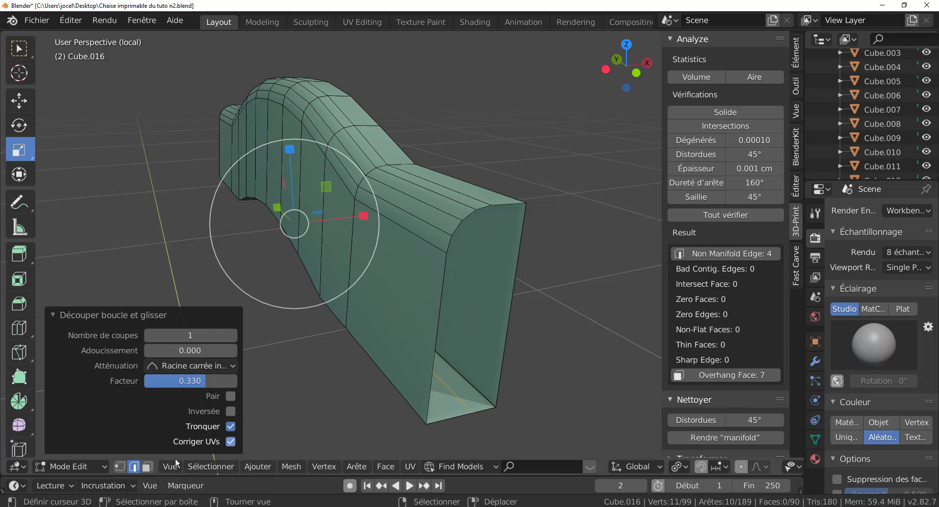
{"action": "left_click", "coordinate": [512, 204]}
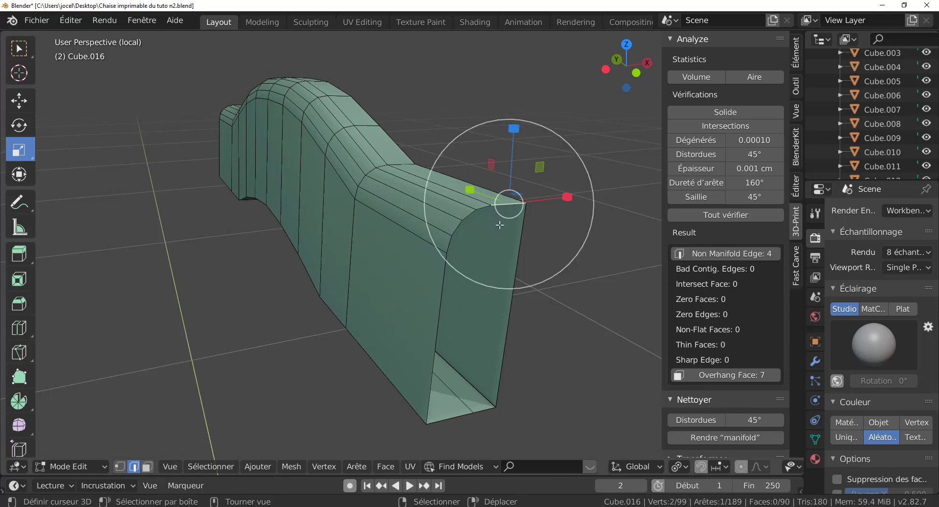
{"action": "left_click", "coordinate": [489, 410], "text": "shift"}
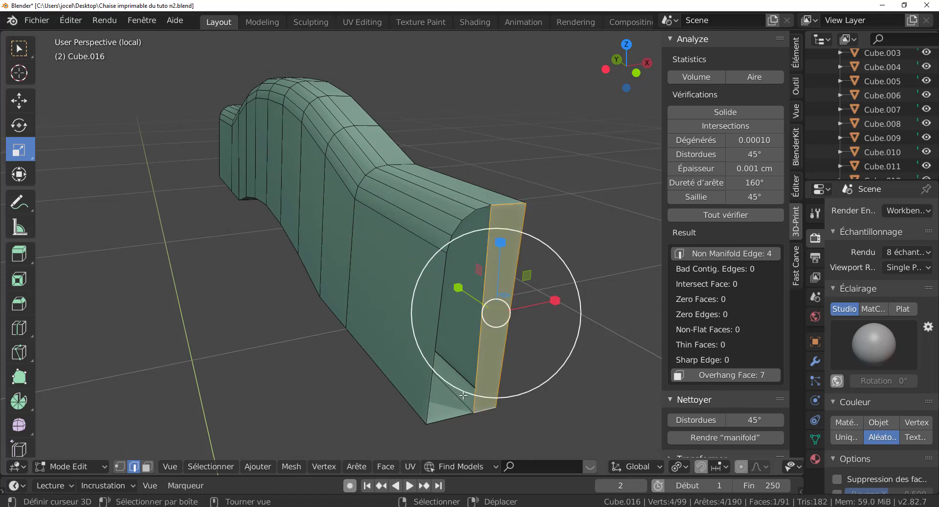
{"action": "left_click", "coordinate": [480, 422]}
{"action": "left_click", "coordinate": [460, 396]}
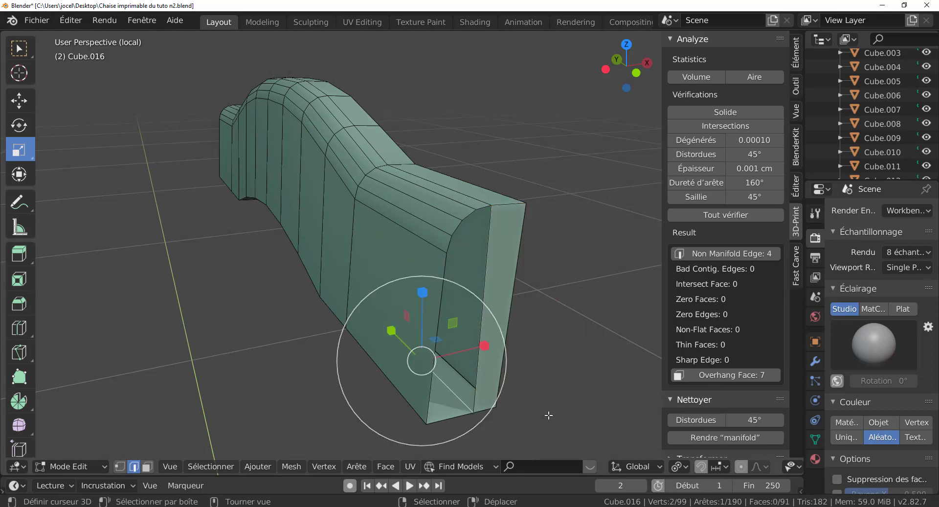
{"action": "key", "text": "g"}
{"action": "key", "text": "g"}
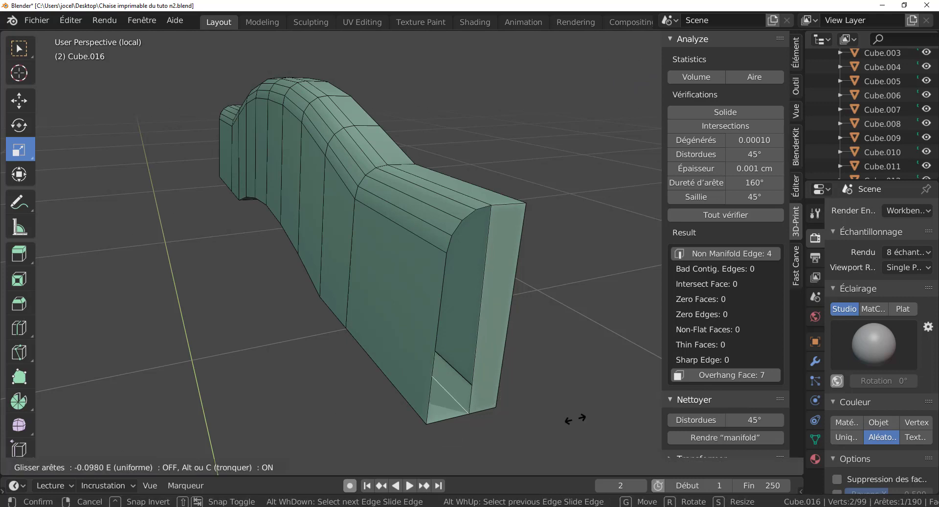
{"action": "left_click", "coordinate": [577, 422]}
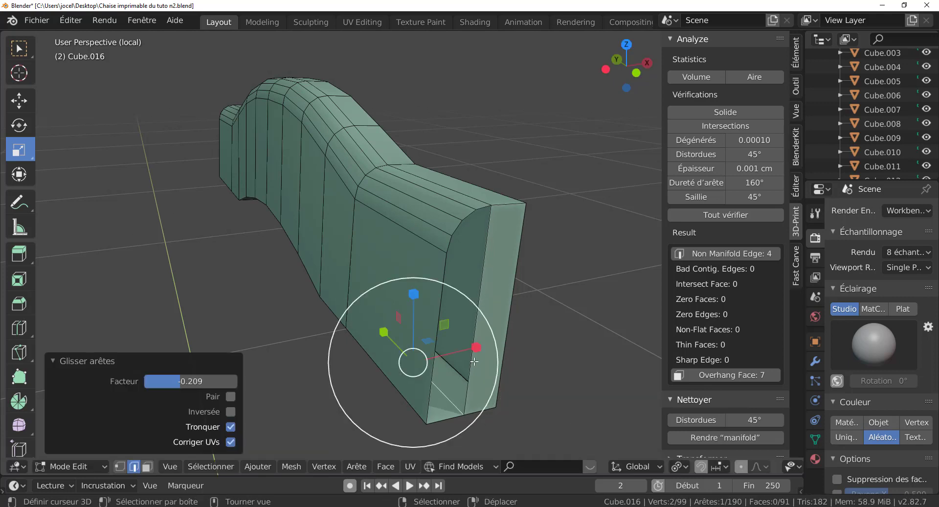
- Add three centred, unslid edge loops across the open end of Cube.016
{"action": "middle_click_drag", "start_coordinate": [460, 260], "coordinate": [468, 251]}
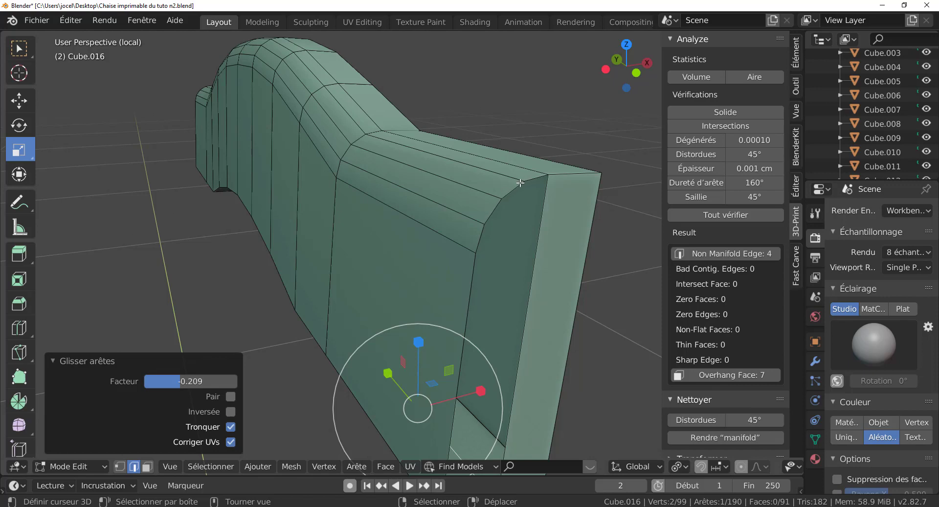
{"action": "scroll", "coordinate": [501, 272], "scroll_direction": "down", "scroll_amount": 3}
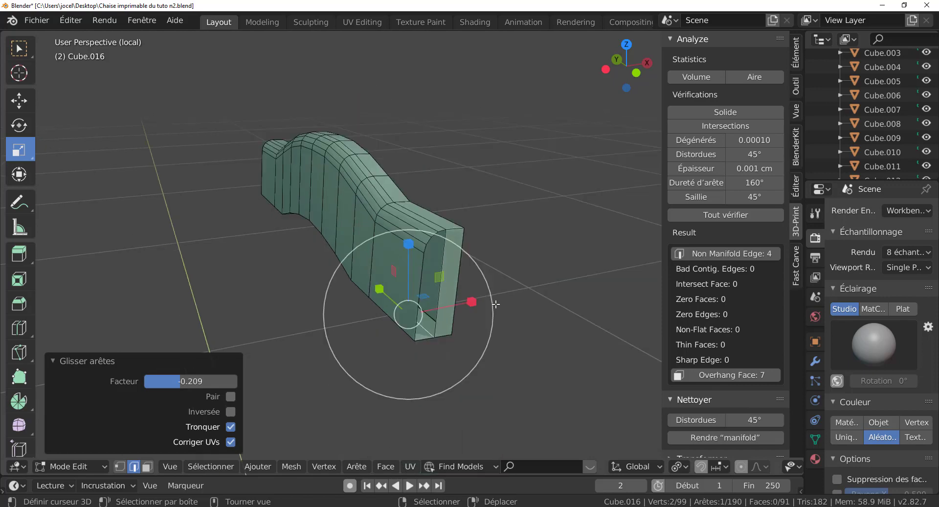
{"action": "scroll", "coordinate": [427, 310], "scroll_direction": "up", "scroll_amount": 1}
{"action": "scroll", "coordinate": [426, 311], "scroll_direction": "up", "scroll_amount": 1}
{"action": "scroll", "coordinate": [426, 310], "scroll_direction": "down", "scroll_amount": 3, "text": "shift"}
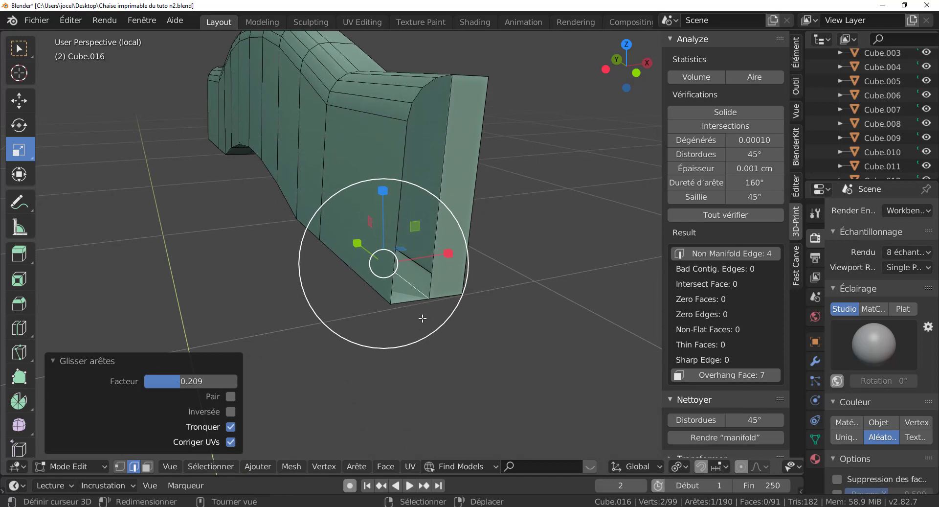
{"action": "key", "text": "ctrl+r"}
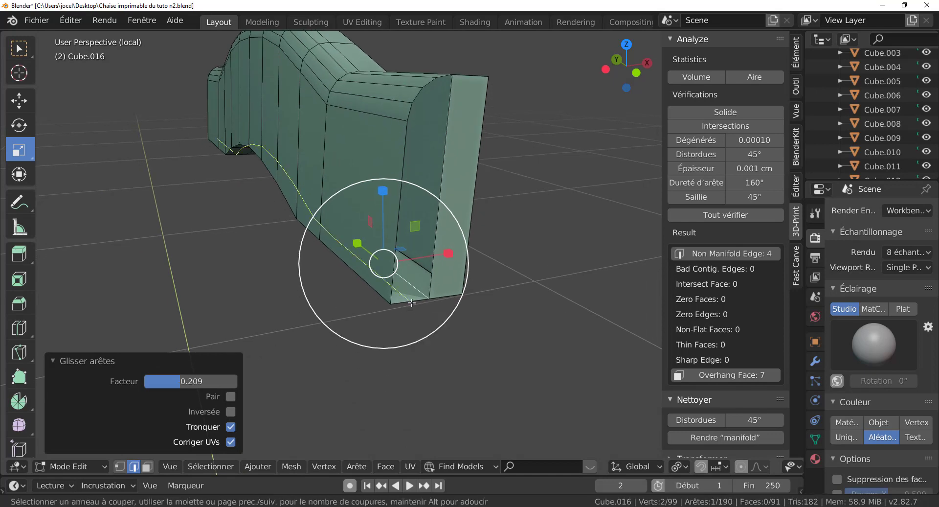
{"action": "scroll", "coordinate": [411, 303], "scroll_direction": "up", "scroll_amount": 1}
{"action": "scroll", "coordinate": [412, 302], "scroll_direction": "up", "scroll_amount": 1}
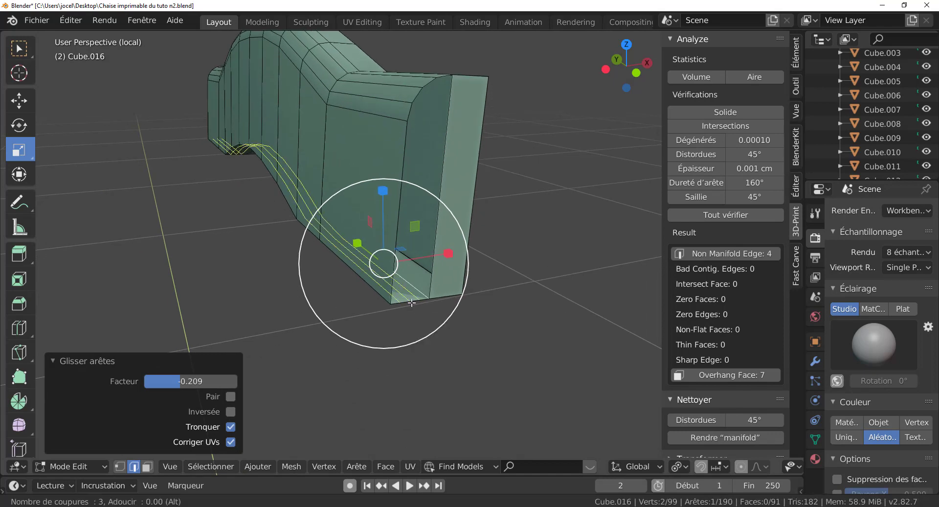
{"action": "left_click", "coordinate": [411, 303]}
{"action": "right_click", "coordinate": [412, 303]}
{"action": "middle_click_drag", "start_coordinate": [460, 352], "coordinate": [455, 352]}
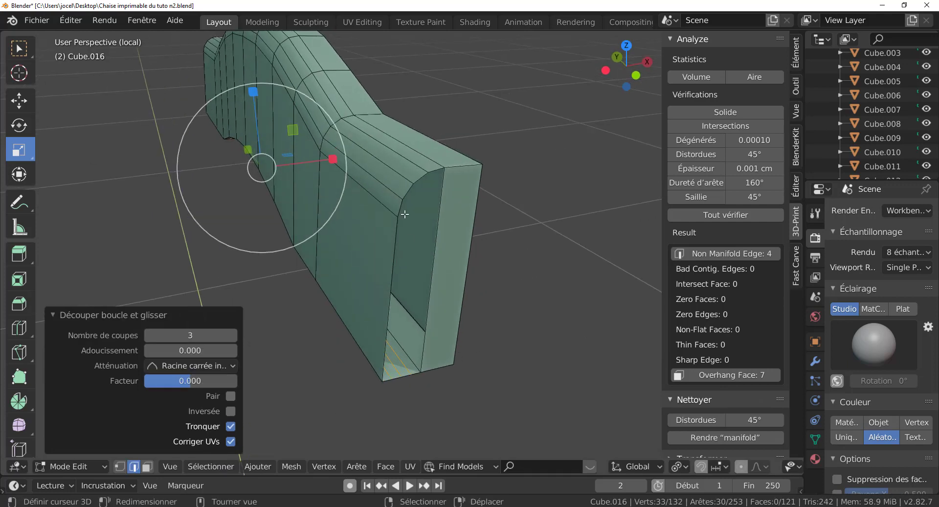
- Fill the first two strips of the gap with faces between top and bottom edges
{"action": "left_click", "coordinate": [435, 168]}
{"action": "left_click", "coordinate": [435, 174]}
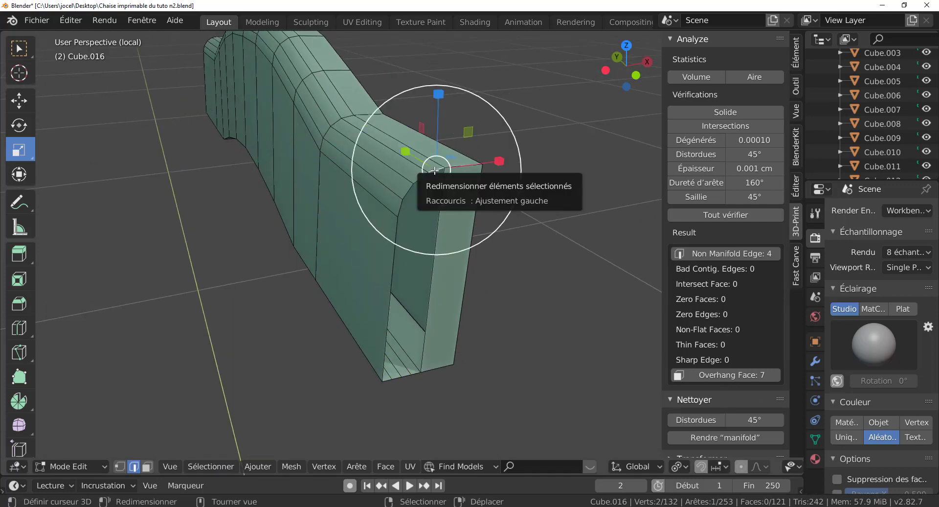
{"action": "left_click", "coordinate": [414, 371], "text": "shift"}
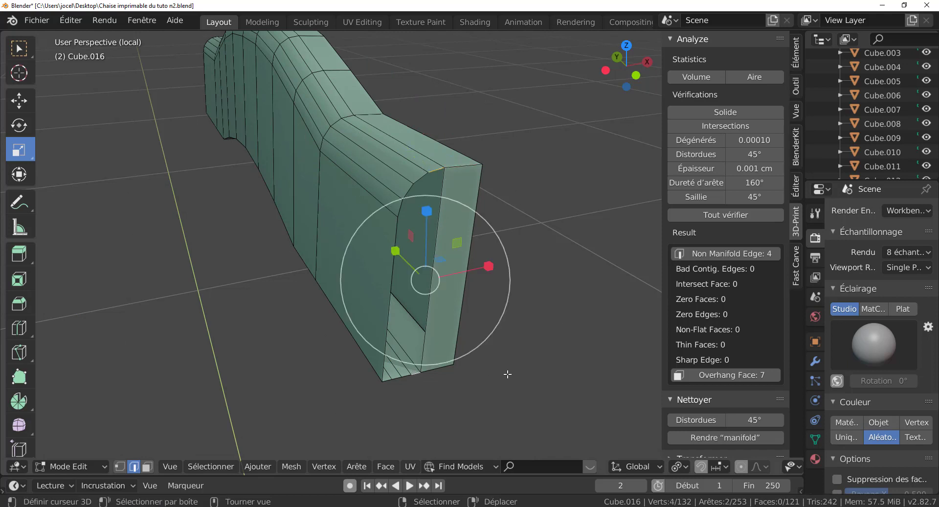
{"action": "key", "text": "f"}
{"action": "left_click", "coordinate": [420, 339]}
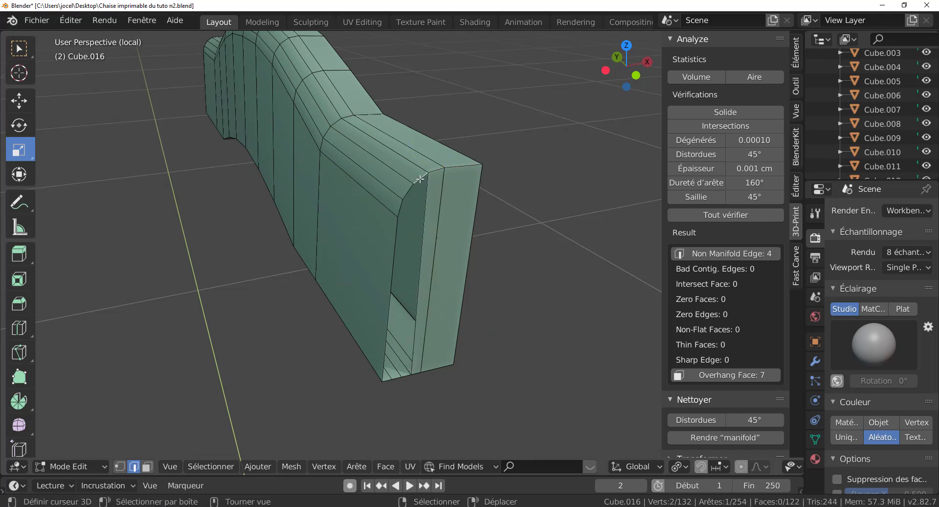
{"action": "left_click", "coordinate": [407, 377], "text": "shift"}
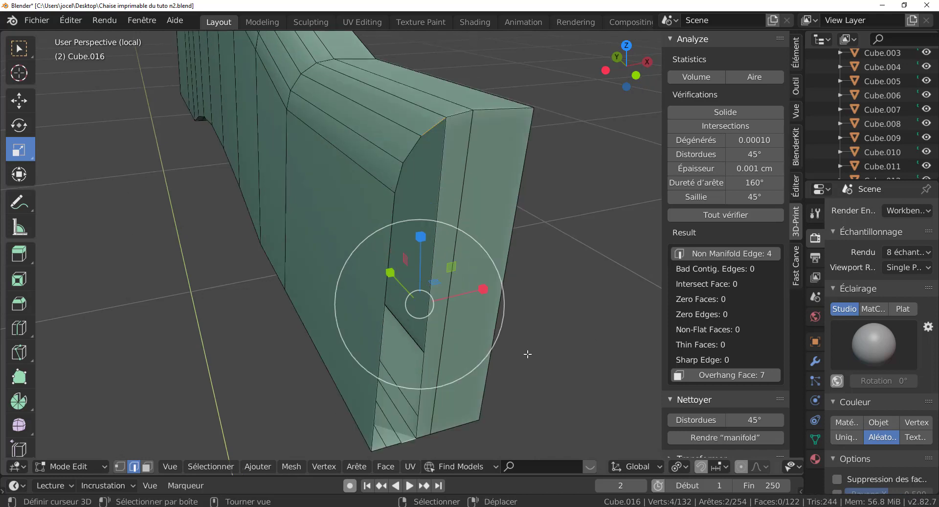
{"action": "scroll", "coordinate": [489, 358], "scroll_direction": "up", "scroll_amount": 2}
{"action": "key", "text": "f"}
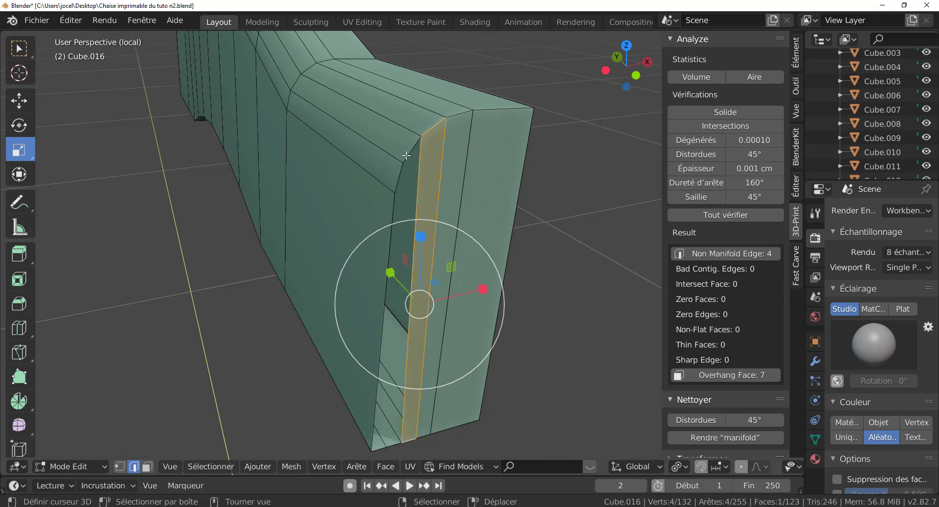
- Fill the next two strips on the same side of the gap
{"action": "left_click", "coordinate": [410, 153]}
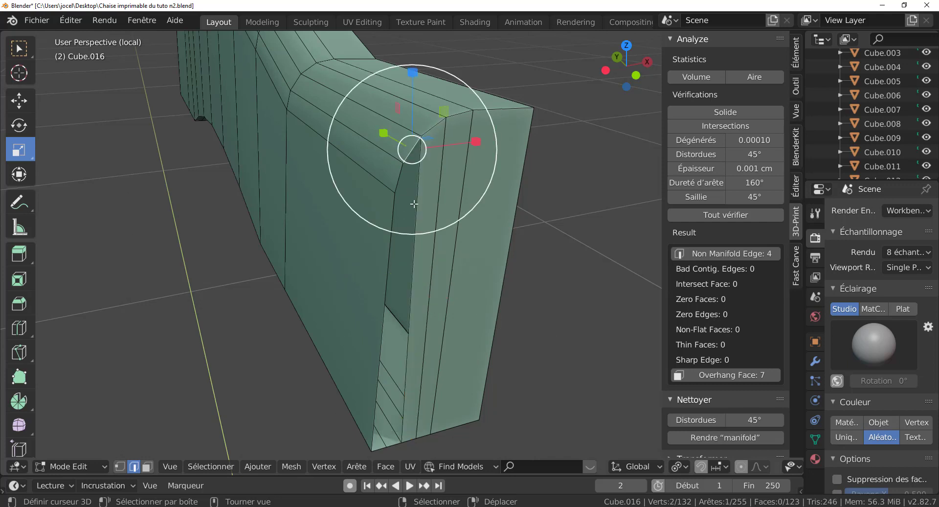
{"action": "left_click", "coordinate": [396, 441], "text": "shift"}
{"action": "key", "text": "f"}
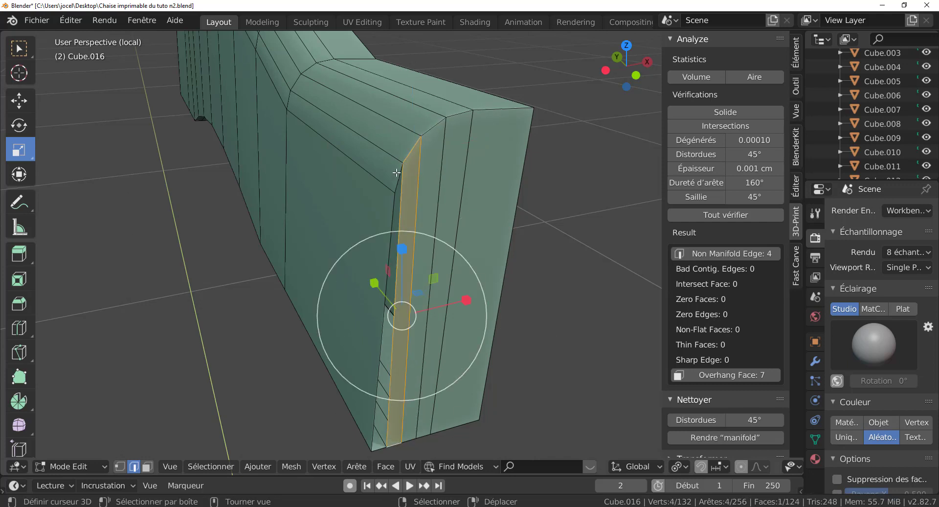
{"action": "left_click", "coordinate": [396, 172]}
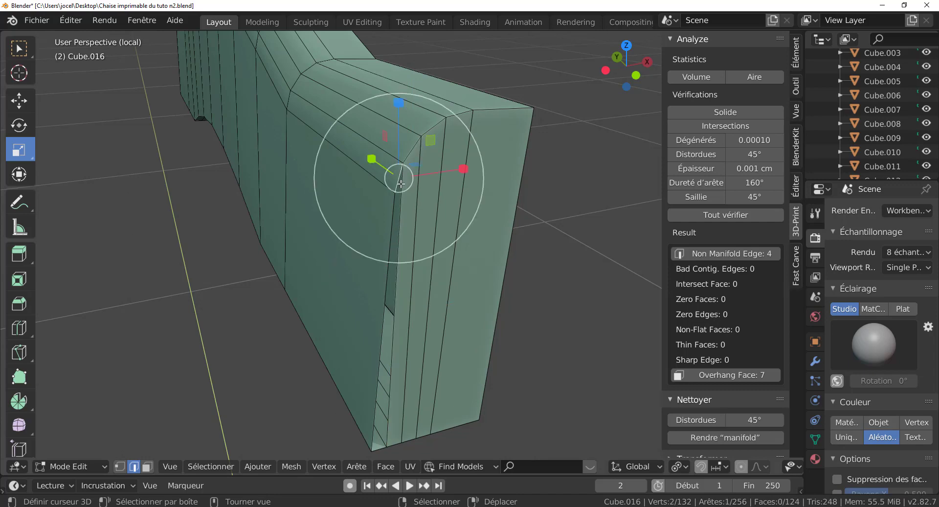
{"action": "left_click", "coordinate": [383, 448], "text": "shift"}
{"action": "key", "text": "f"}
{"action": "scroll", "coordinate": [386, 350], "scroll_direction": "down", "scroll_amount": 3}
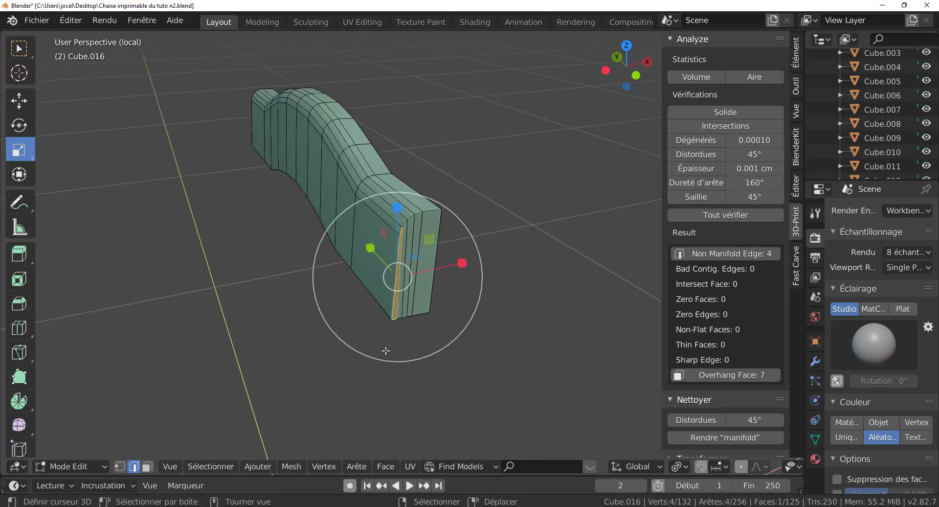
- On the other side of the piece, fill the first two strips with faces
{"action": "middle_click_drag", "start_coordinate": [386, 351], "coordinate": [562, 330]}
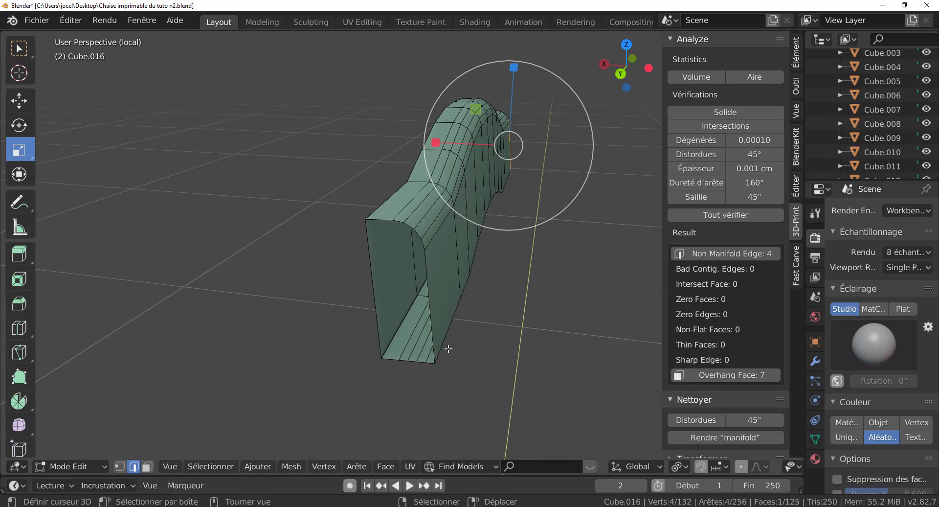
{"action": "scroll", "coordinate": [449, 348], "scroll_direction": "up", "scroll_amount": 2}
{"action": "scroll", "coordinate": [443, 344], "scroll_direction": "up", "scroll_amount": 2}
{"action": "left_click", "coordinate": [438, 183]}
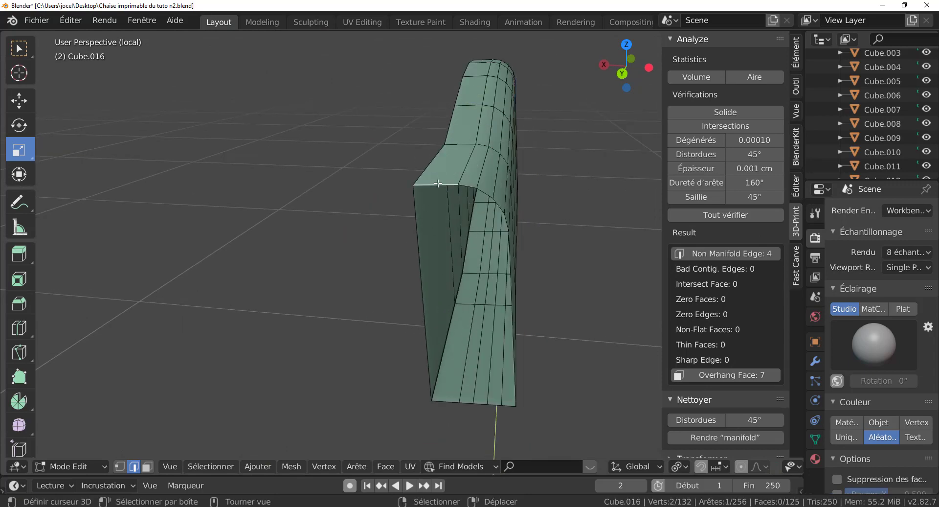
{"action": "left_click", "coordinate": [447, 402], "text": "shift"}
{"action": "mouse_move", "coordinate": [447, 402]}
{"action": "middle_mouse_down"}
{"action": "mouse_move", "coordinate": [562, 346]}
{"action": "mouse_move", "coordinate": [515, 350]}
{"action": "mouse_move", "coordinate": [522, 357]}
{"action": "middle_mouse_up"}
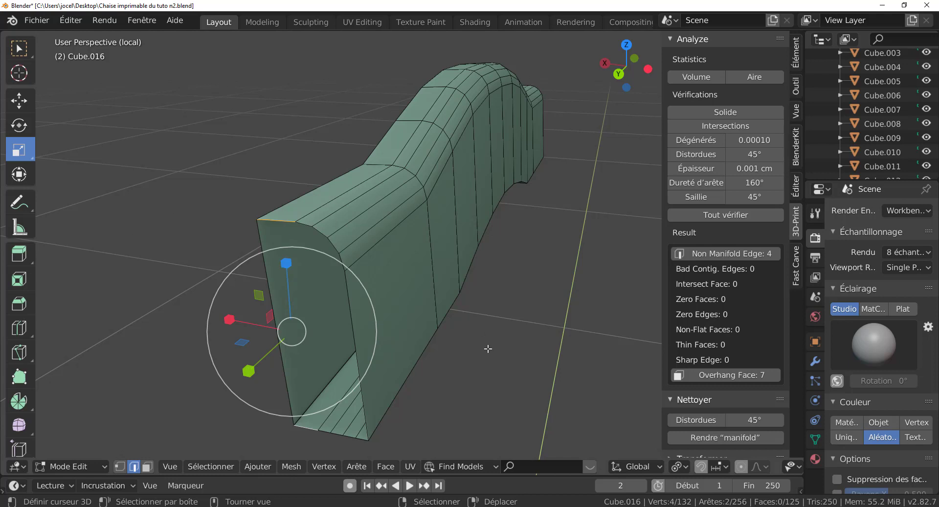
{"action": "key", "text": "f"}
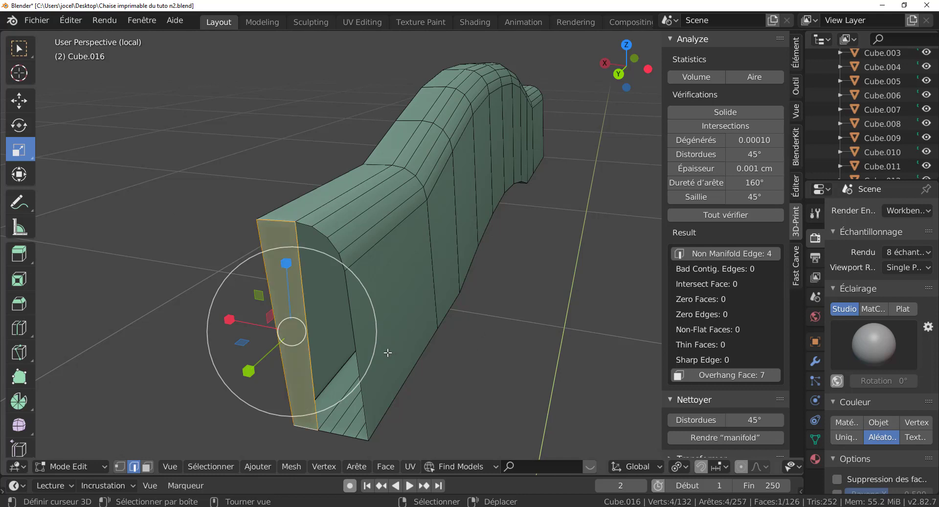
{"action": "left_click", "coordinate": [307, 226]}
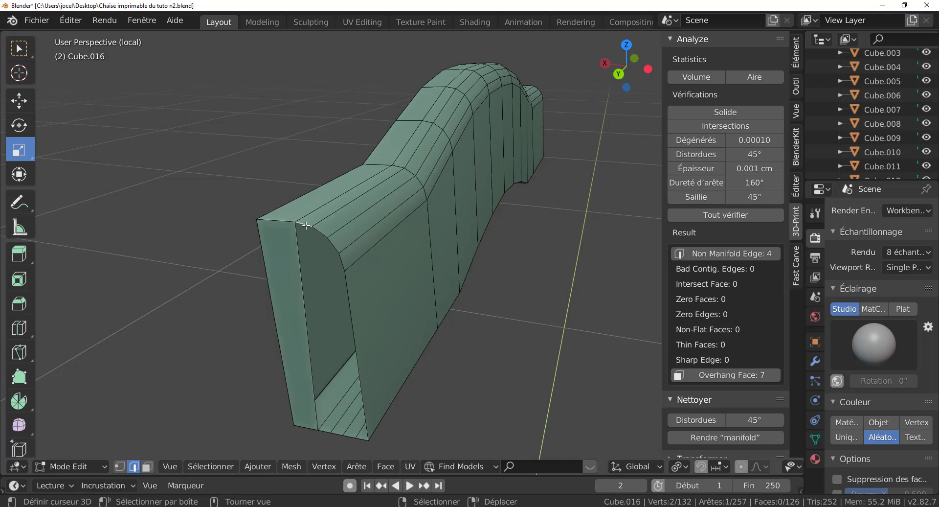
{"action": "left_click", "coordinate": [327, 431], "text": "shift"}
{"action": "key", "text": "f"}
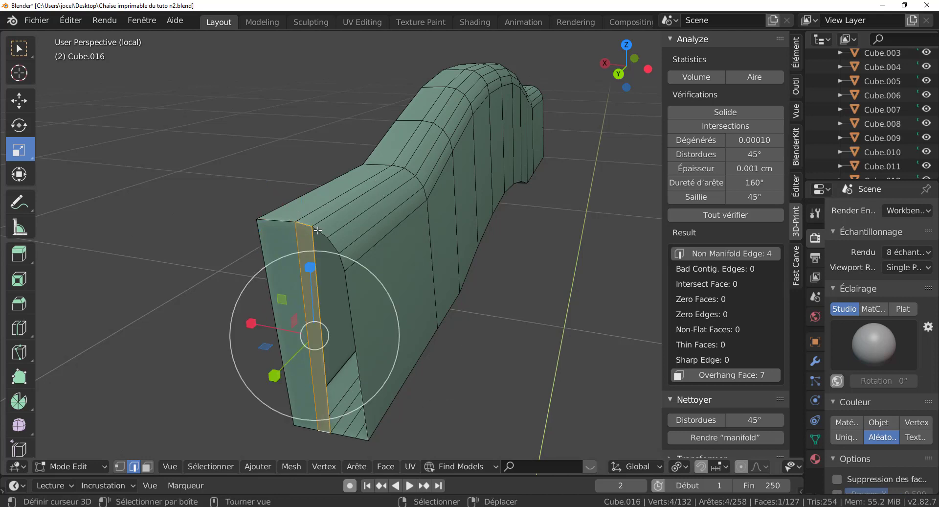
- Fill the remaining three strips to close the gap completely
{"action": "left_click", "coordinate": [316, 228]}
{"action": "left_click", "coordinate": [337, 433], "text": "shift"}
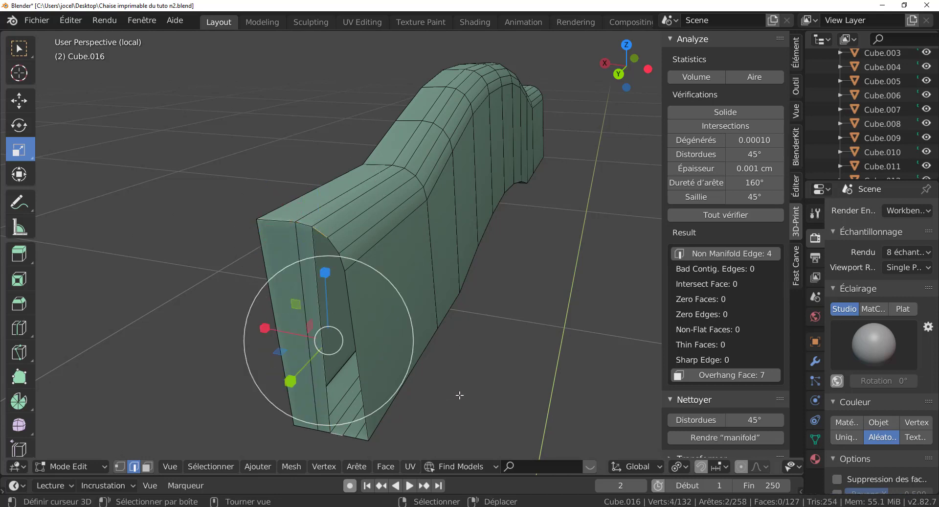
{"action": "key", "text": "f"}
{"action": "left_click", "coordinate": [327, 240]}
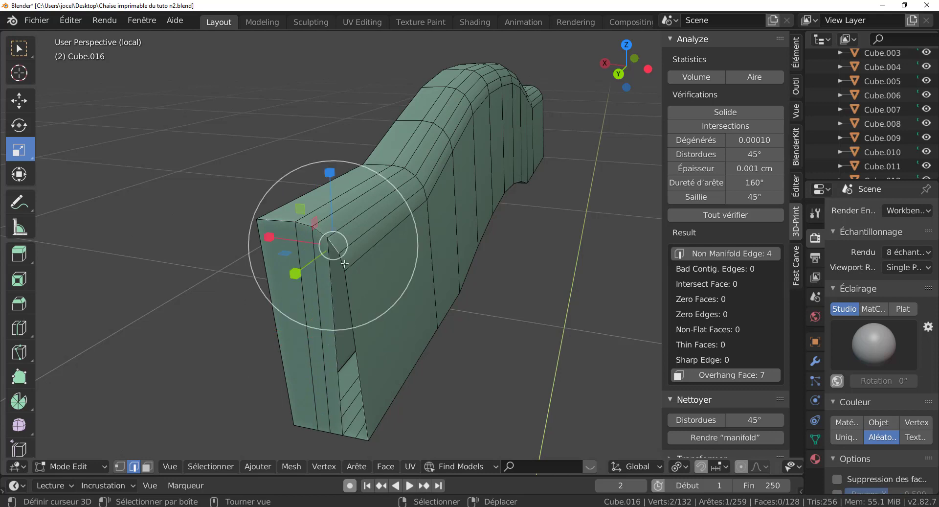
{"action": "left_click", "coordinate": [348, 436], "text": "shift"}
{"action": "key", "text": "f"}
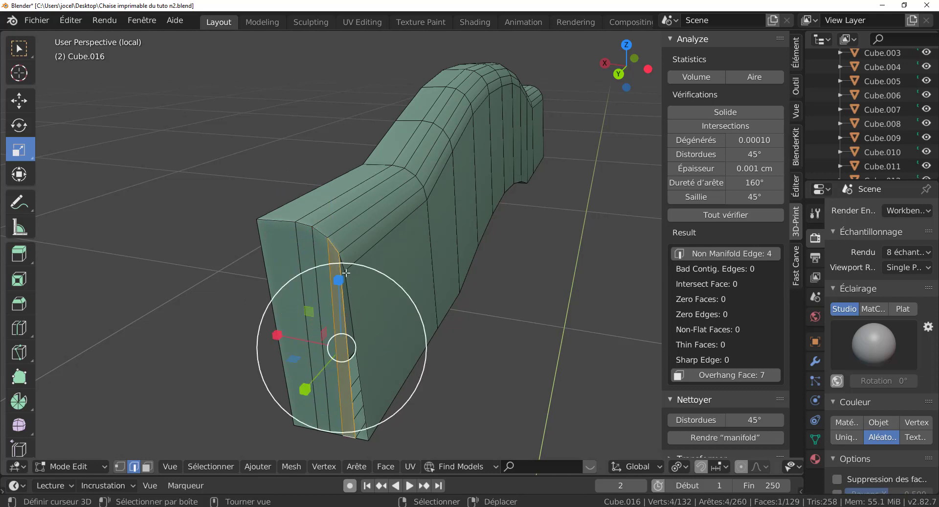
{"action": "left_click", "coordinate": [343, 262]}
{"action": "left_click", "coordinate": [364, 443], "text": "shift"}
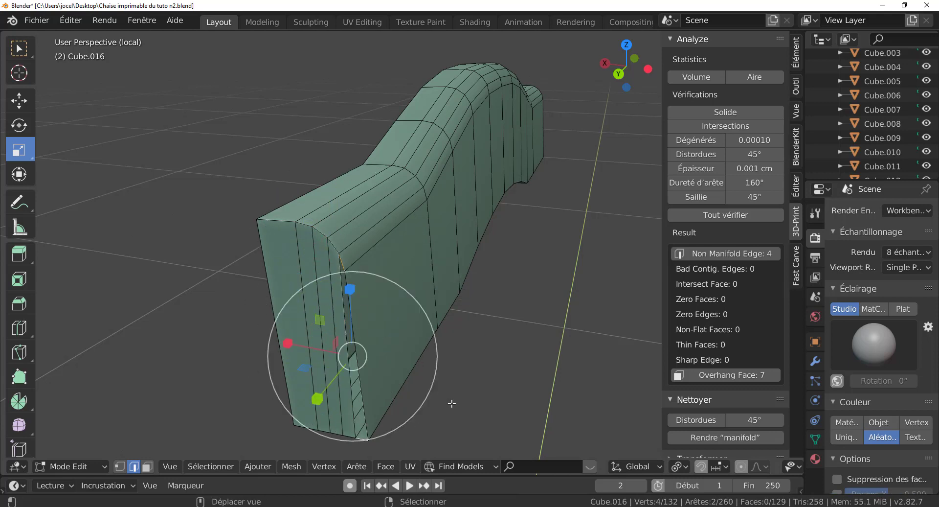
{"action": "key", "text": "f"}
- Look over the closed Cube.016 piece and return to Object Mode
{"action": "mouse_move", "coordinate": [450, 398]}
{"action": "middle_mouse_down"}
{"action": "mouse_move", "coordinate": [355, 390]}
{"action": "mouse_move", "coordinate": [370, 378]}
{"action": "mouse_move", "coordinate": [467, 359]}
{"action": "mouse_move", "coordinate": [377, 352]}
{"action": "mouse_move", "coordinate": [398, 346]}
{"action": "mouse_move", "coordinate": [421, 383]}
{"action": "mouse_move", "coordinate": [406, 365]}
{"action": "mouse_move", "coordinate": [453, 361]}
{"action": "mouse_move", "coordinate": [443, 362]}
{"action": "middle_mouse_up"}
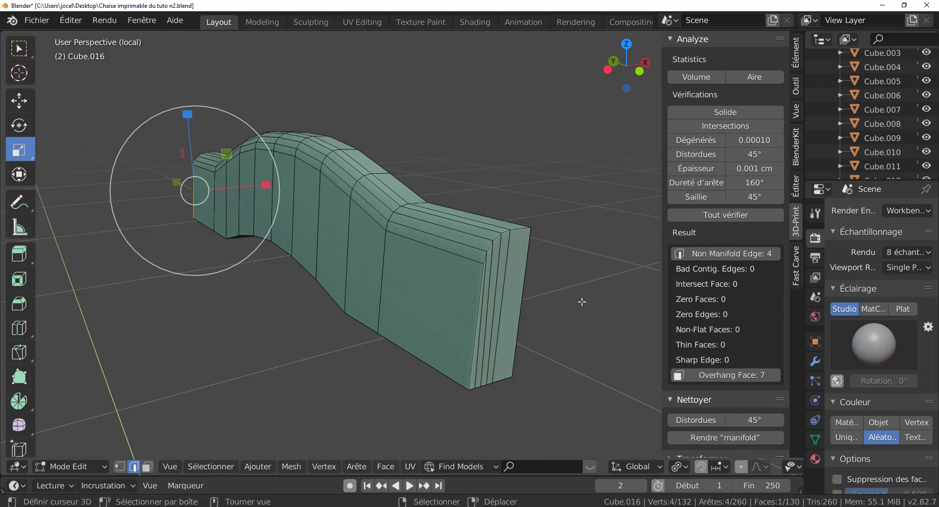
{"action": "scroll", "coordinate": [581, 302], "scroll_direction": "down", "scroll_amount": 1}
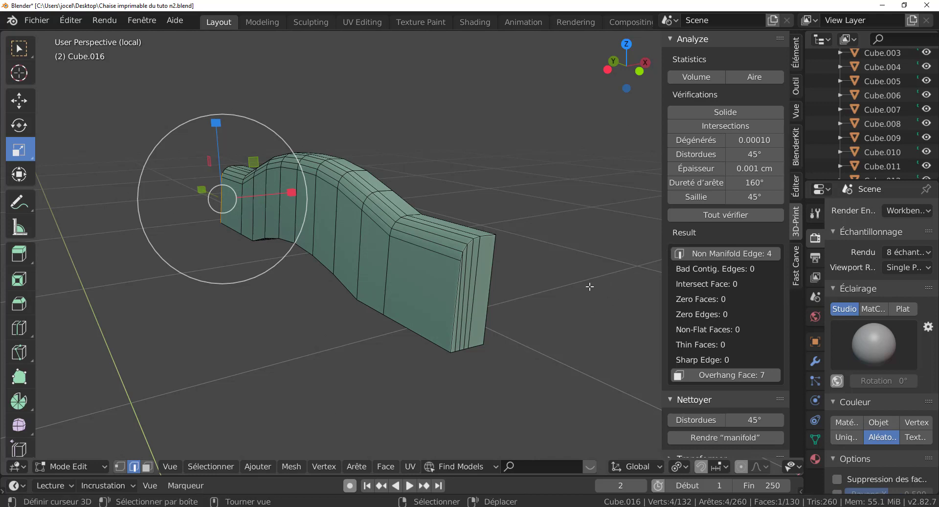
{"action": "mouse_move", "coordinate": [505, 310]}
{"action": "middle_mouse_down"}
{"action": "mouse_move", "coordinate": [539, 252]}
{"action": "mouse_move", "coordinate": [460, 313]}
{"action": "middle_mouse_up"}
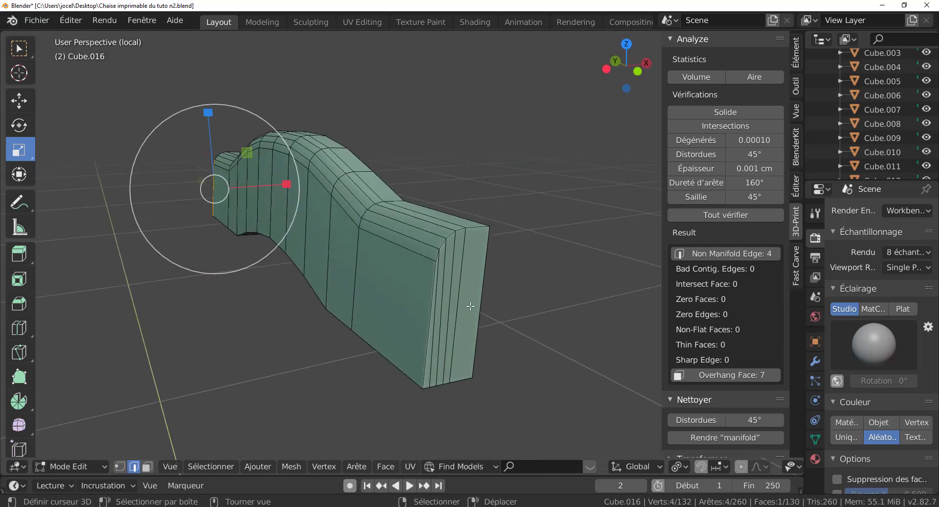
{"action": "key", "text": "Tab"}
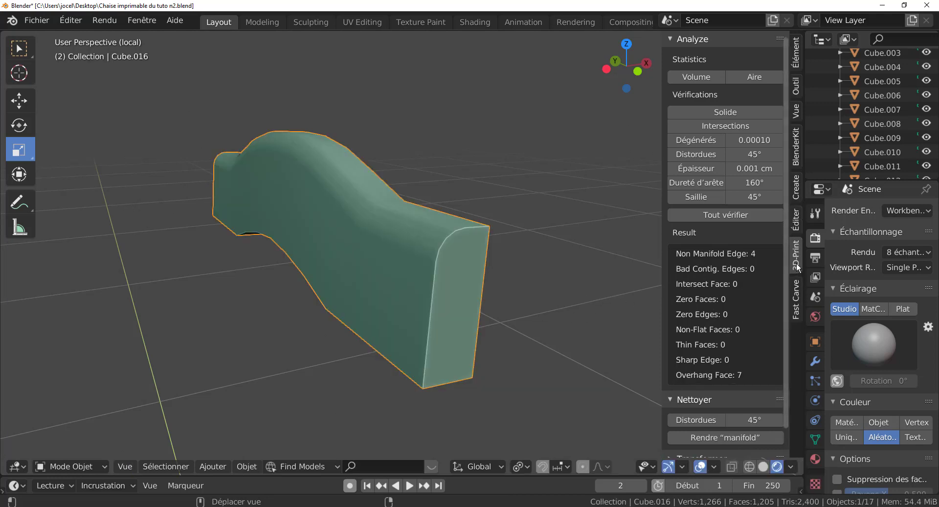
- Rerun the 3D-Print checks, confirming 0 non-manifold edges on Cube.016
{"action": "left_click", "coordinate": [734, 216]}
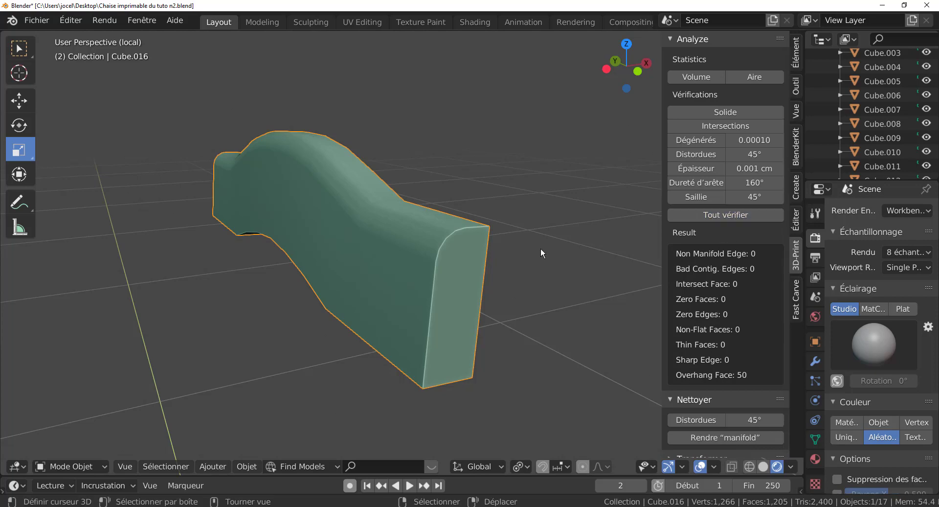
{"action": "key", "text": "Tab"}
{"action": "scroll", "coordinate": [553, 264], "scroll_direction": "down", "scroll_amount": 3}
{"action": "key", "text": "Tab"}
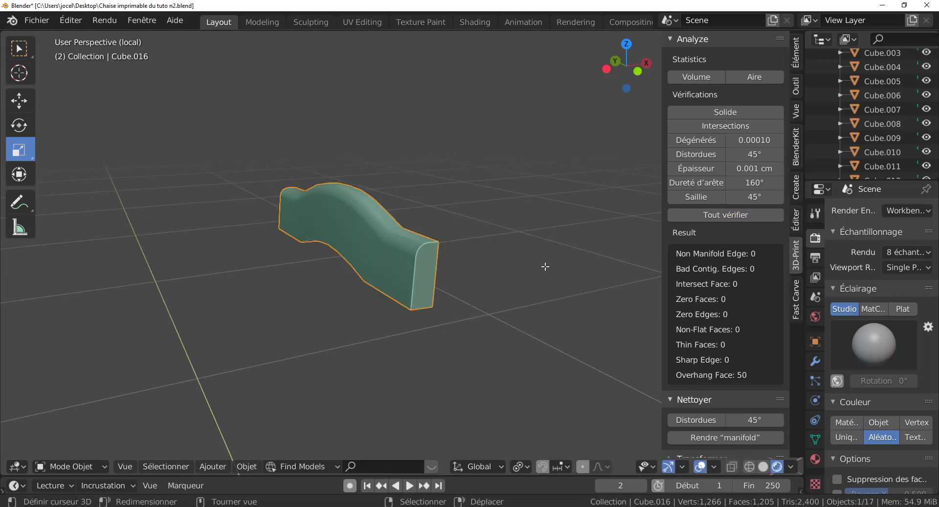
- Return to the full chair and isolate the middle backrest slat, Cube.017, in local view
{"action": "key", "text": "KP_Divide"}
{"action": "scroll", "coordinate": [546, 266], "scroll_direction": "down", "scroll_amount": 2}
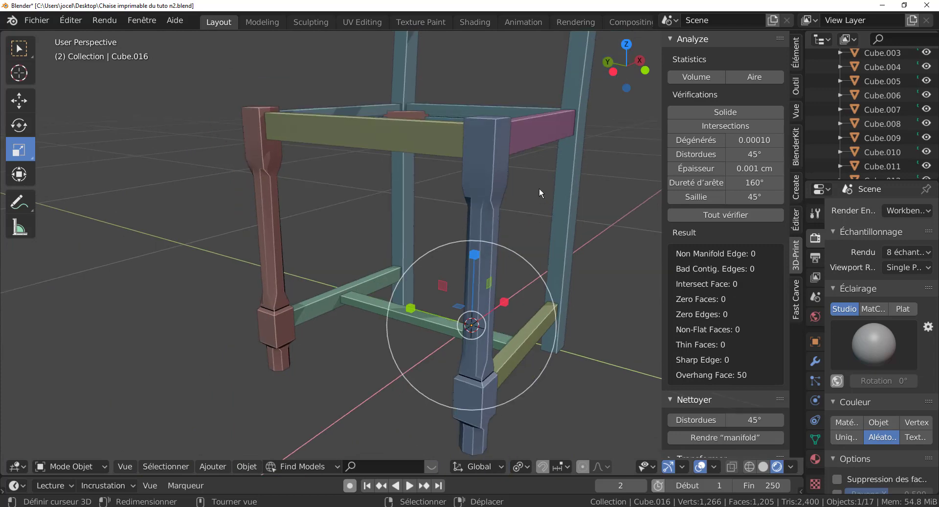
{"action": "middle_click_drag", "start_coordinate": [539, 187], "coordinate": [504, 283], "text": "shift"}
{"action": "scroll", "coordinate": [521, 271], "scroll_direction": "up", "scroll_amount": 3}
{"action": "scroll", "coordinate": [456, 226], "scroll_direction": "up", "scroll_amount": 2}
{"action": "left_click", "coordinate": [434, 195]}
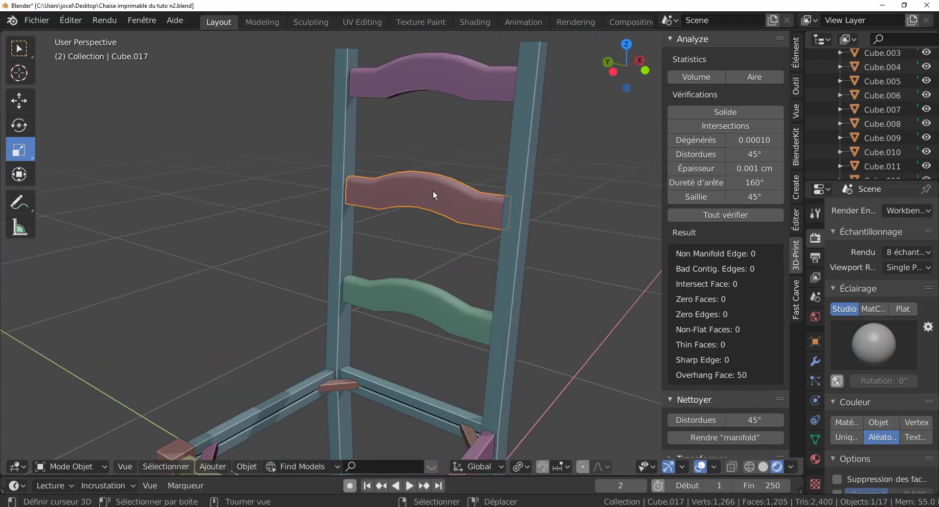
{"action": "key", "text": "KP_Divide"}
{"action": "key", "text": "KP_Divide"}
{"action": "key", "text": "KP_Divide"}
- In Edit Mode, cut an edge loop at the slat's end and fill a face between its edges
{"action": "key", "text": "Tab"}
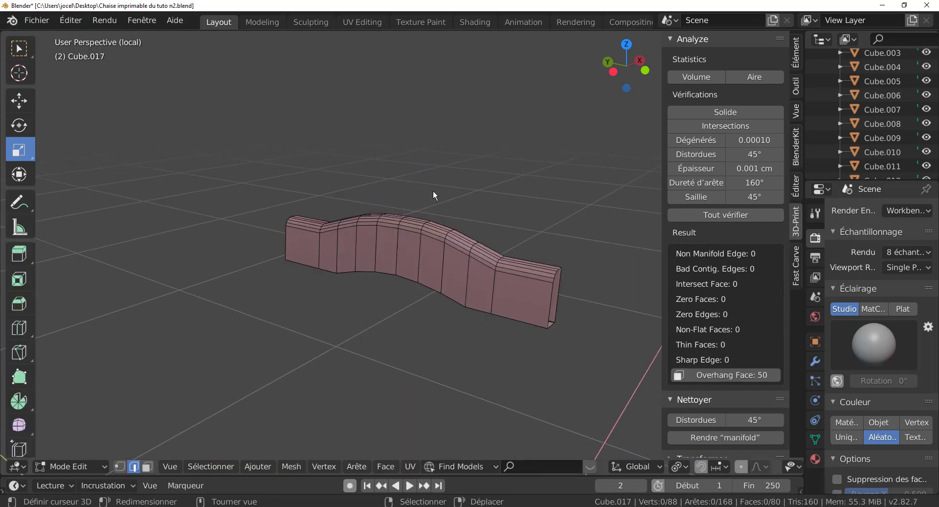
{"action": "mouse_move", "coordinate": [447, 194]}
{"action": "middle_mouse_down"}
{"action": "mouse_move", "coordinate": [408, 215]}
{"action": "mouse_move", "coordinate": [410, 281]}
{"action": "middle_mouse_up"}
{"action": "key", "text": "ctrl+r"}
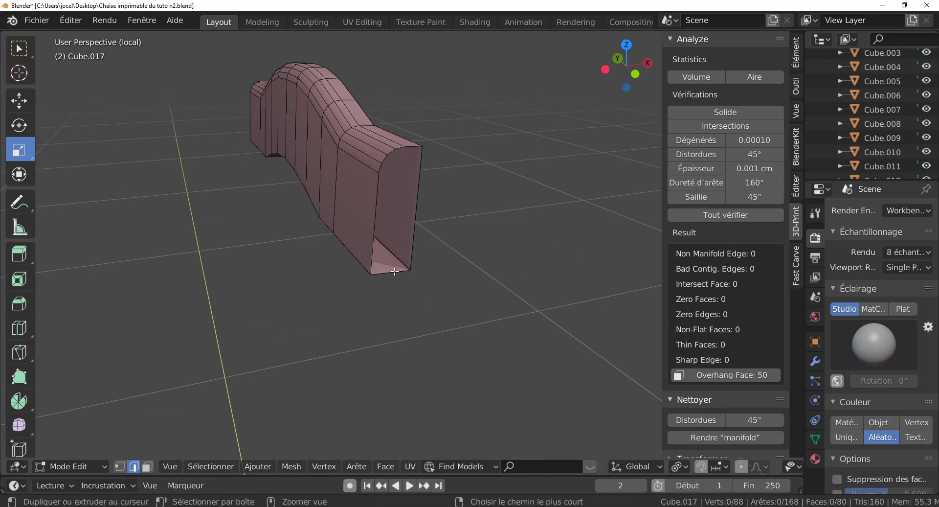
{"action": "left_click", "coordinate": [396, 272]}
{"action": "left_click", "coordinate": [397, 272]}
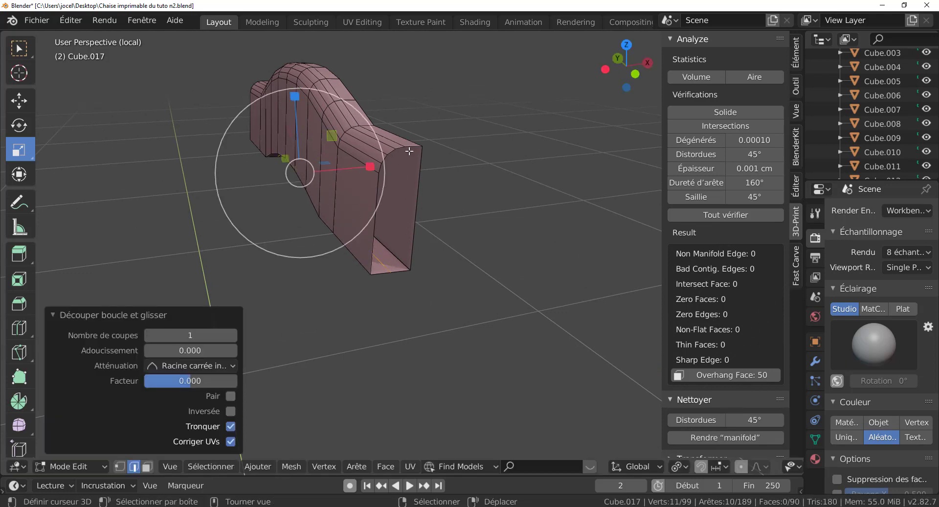
{"action": "left_click", "coordinate": [399, 274], "text": "shift"}
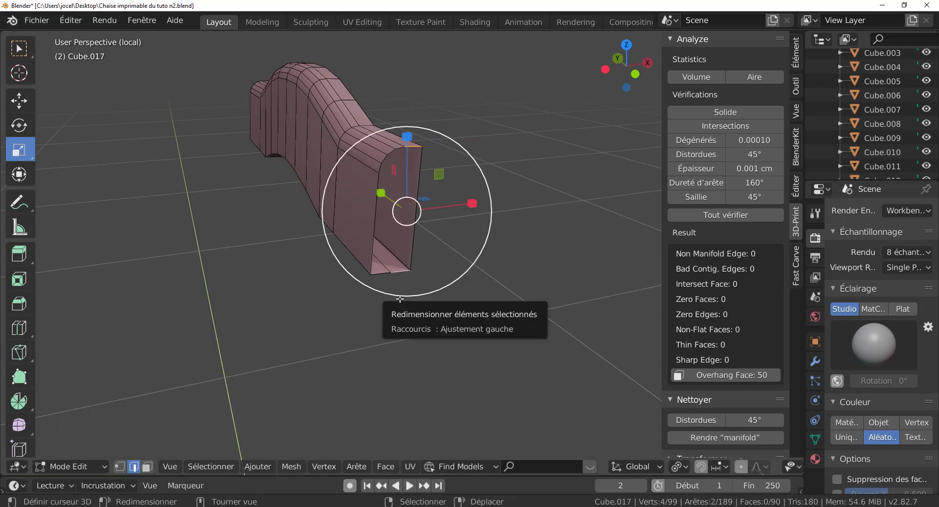
{"action": "key", "text": "f"}
- Cut three evenly spaced, unslid edge loops along the slat's lower edge
{"action": "mouse_move", "coordinate": [399, 274]}
{"action": "middle_mouse_down"}
{"action": "mouse_move", "coordinate": [424, 277]}
{"action": "mouse_move", "coordinate": [449, 236]}
{"action": "middle_mouse_up"}
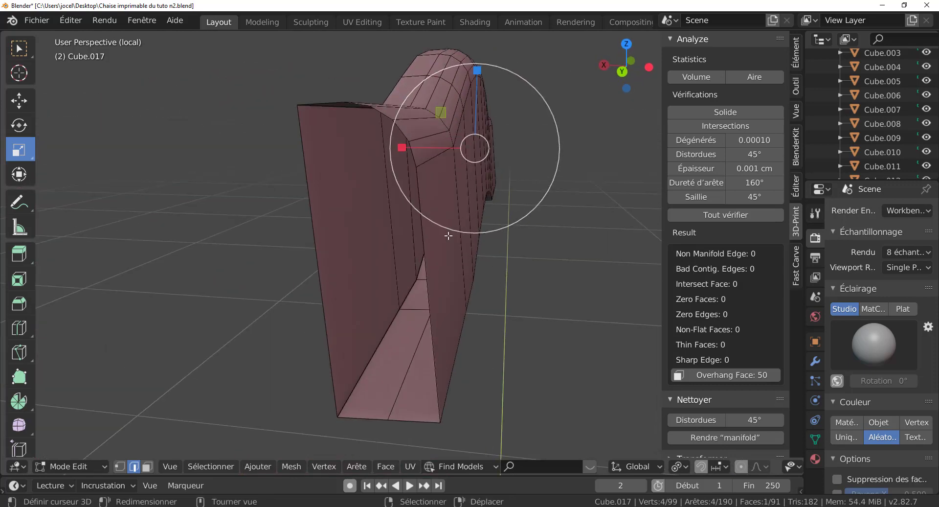
{"action": "left_click", "coordinate": [372, 409], "text": "shift"}
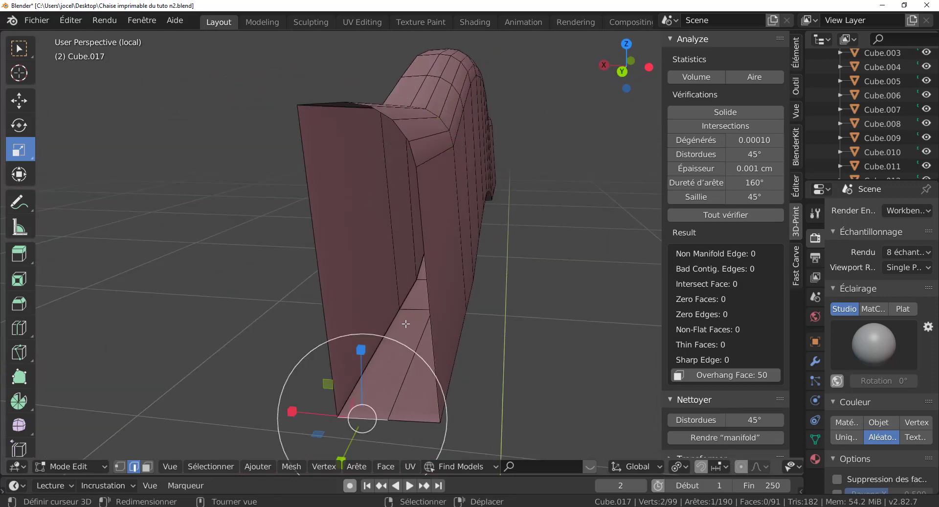
{"action": "middle_click_drag", "start_coordinate": [372, 409], "coordinate": [371, 386]}
{"action": "scroll", "coordinate": [371, 386], "scroll_direction": "down", "scroll_amount": 5, "text": "shift"}
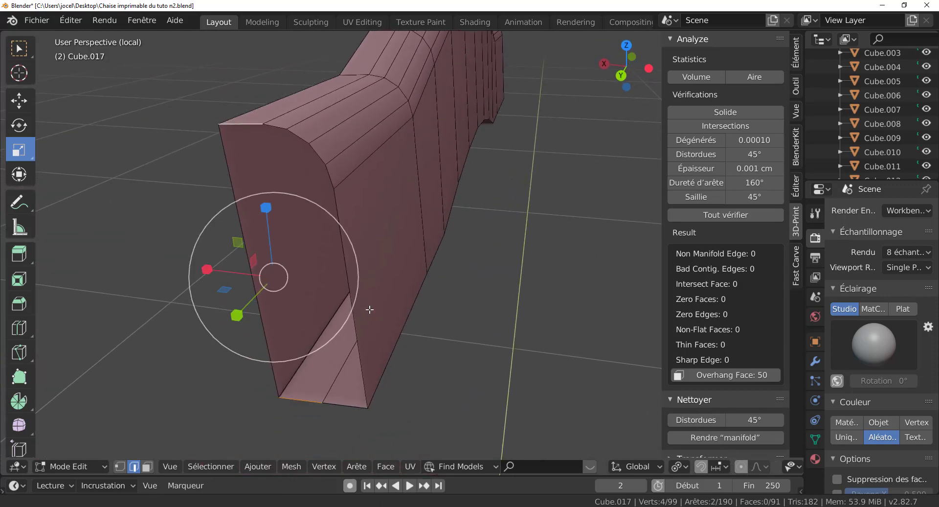
{"action": "key", "text": "ctrl+r"}
{"action": "scroll", "coordinate": [347, 404], "scroll_direction": "up", "scroll_amount": 1}
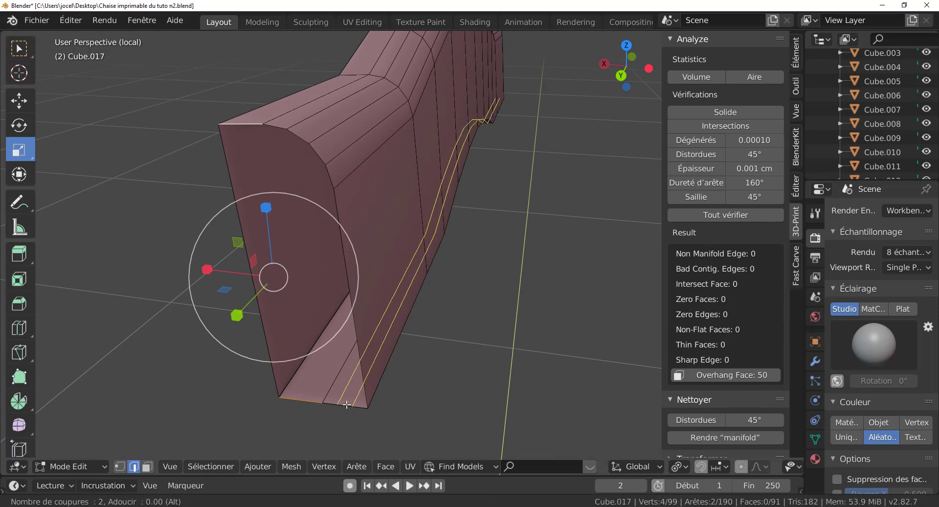
{"action": "scroll", "coordinate": [346, 404], "scroll_direction": "up", "scroll_amount": 1}
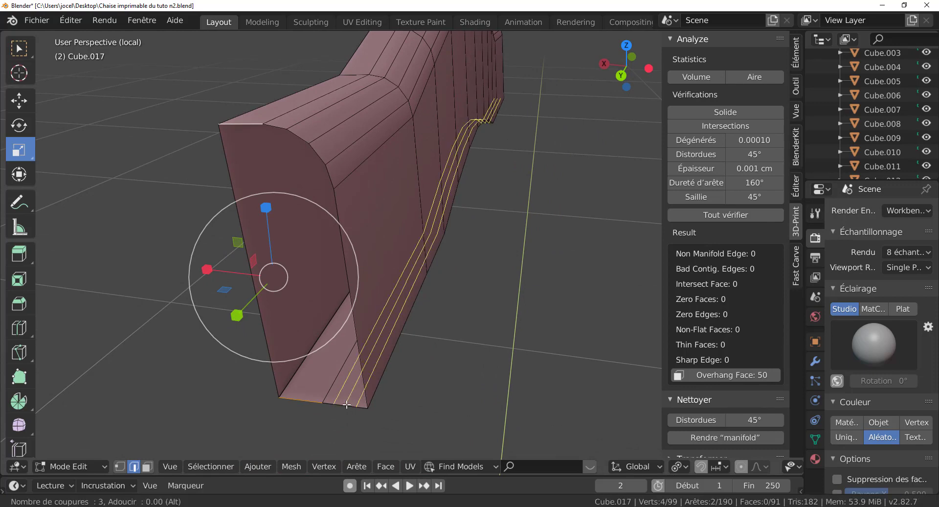
{"action": "left_click", "coordinate": [347, 405]}
{"action": "right_click", "coordinate": [338, 274]}
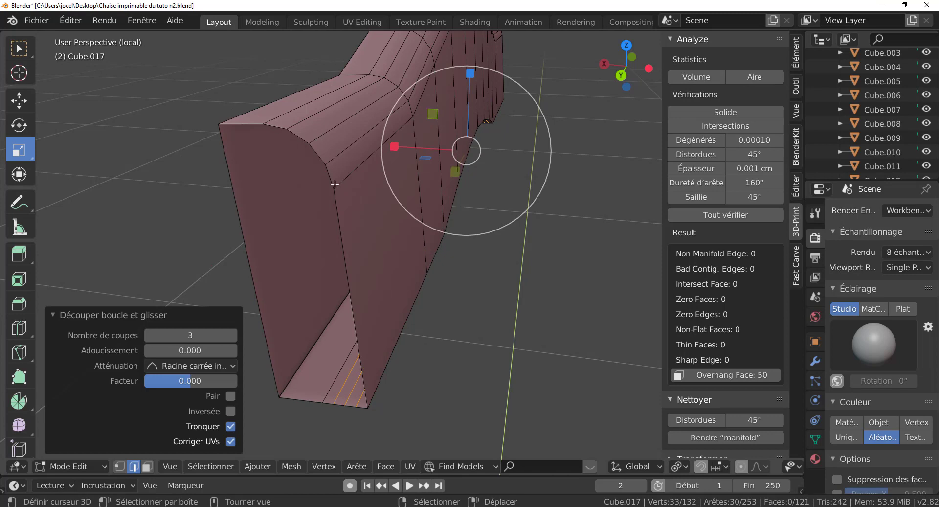
- Bridge the first bottom and top edge pairs at Cube.017's end with new faces
{"action": "left_click", "coordinate": [332, 405]}
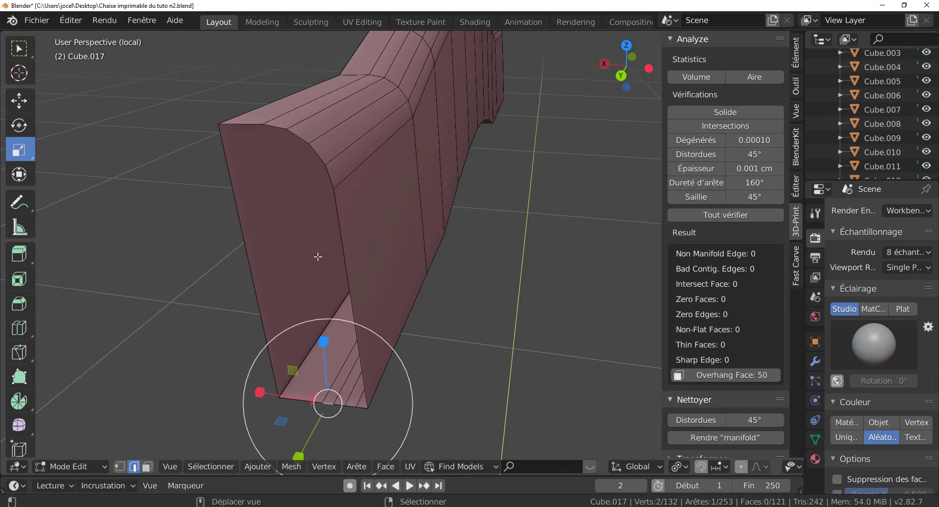
{"action": "left_click", "coordinate": [276, 132], "text": "shift"}
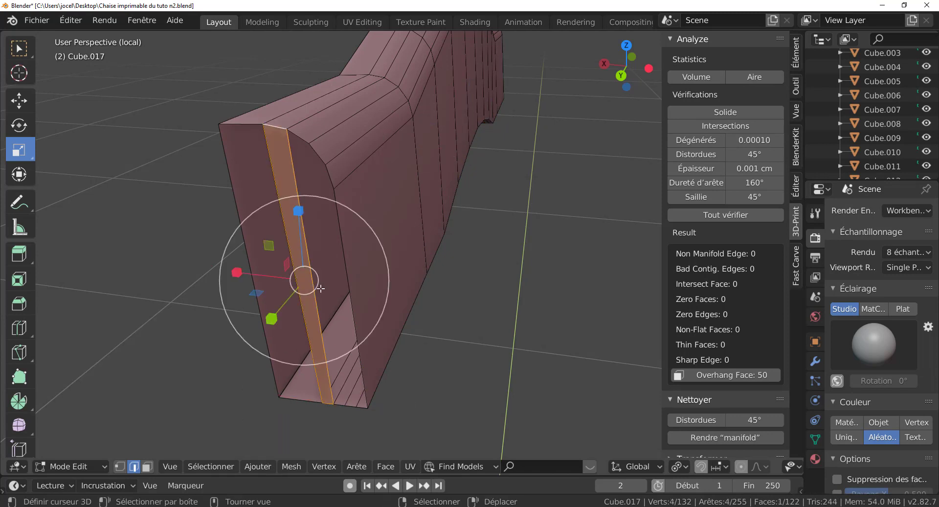
{"action": "left_click", "coordinate": [340, 408]}
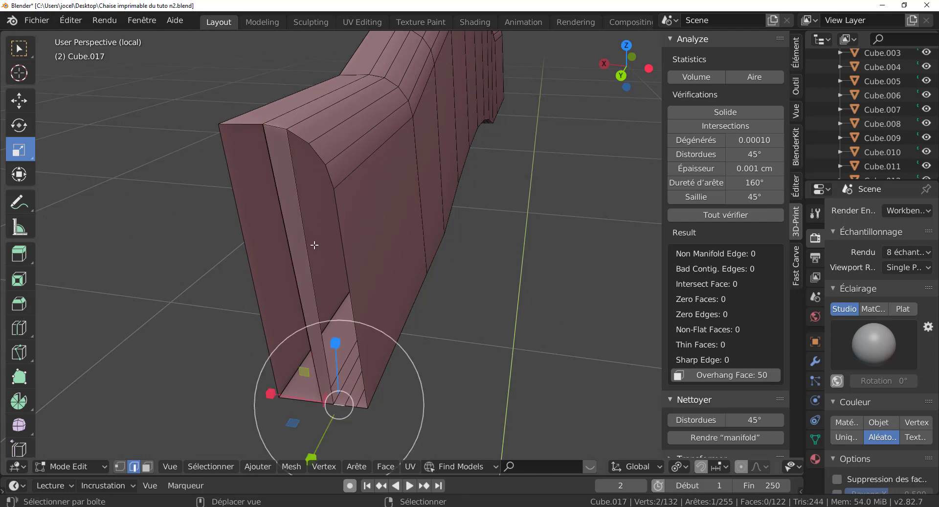
{"action": "left_click", "coordinate": [300, 139], "text": "shift"}
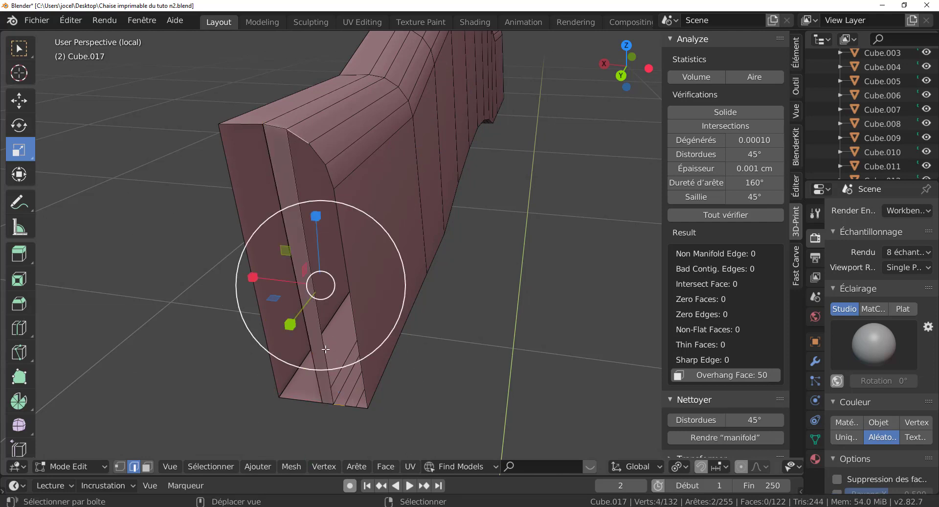
{"action": "left_click", "coordinate": [353, 408]}
{"action": "left_click", "coordinate": [357, 413], "text": "shift"}
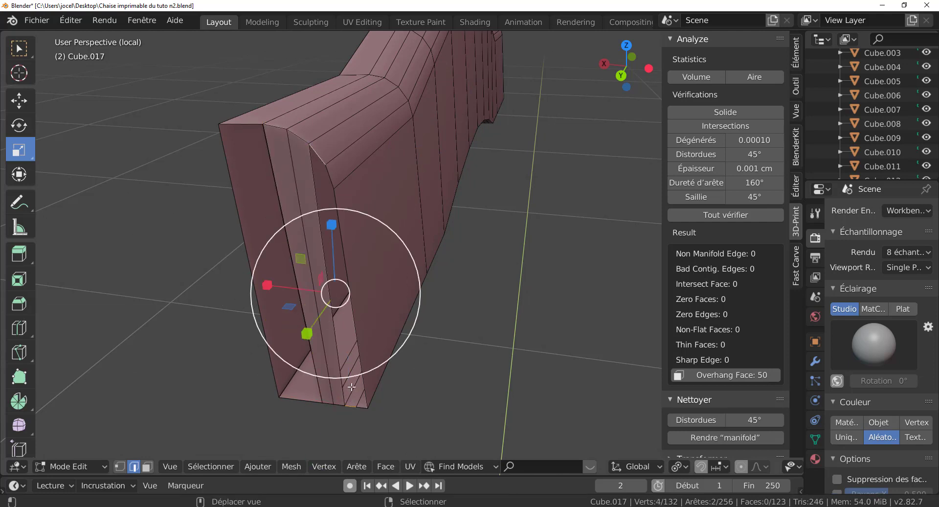
{"action": "key", "text": "f"}
{"action": "left_click", "coordinate": [364, 410]}
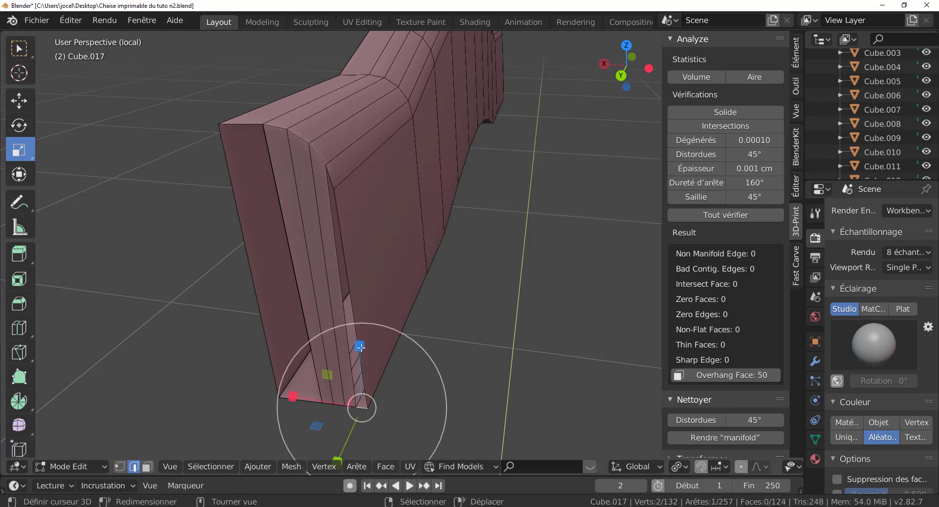
{"action": "left_click", "coordinate": [332, 178], "text": "shift"}
{"action": "key", "text": "f"}
- Fill the gap between two opposite edges on the other side of the slat's end
{"action": "mouse_move", "coordinate": [487, 275]}
{"action": "middle_mouse_down"}
{"action": "mouse_move", "coordinate": [524, 266]}
{"action": "mouse_move", "coordinate": [388, 270]}
{"action": "mouse_move", "coordinate": [528, 267]}
{"action": "mouse_move", "coordinate": [450, 299]}
{"action": "mouse_move", "coordinate": [465, 297]}
{"action": "middle_mouse_up"}
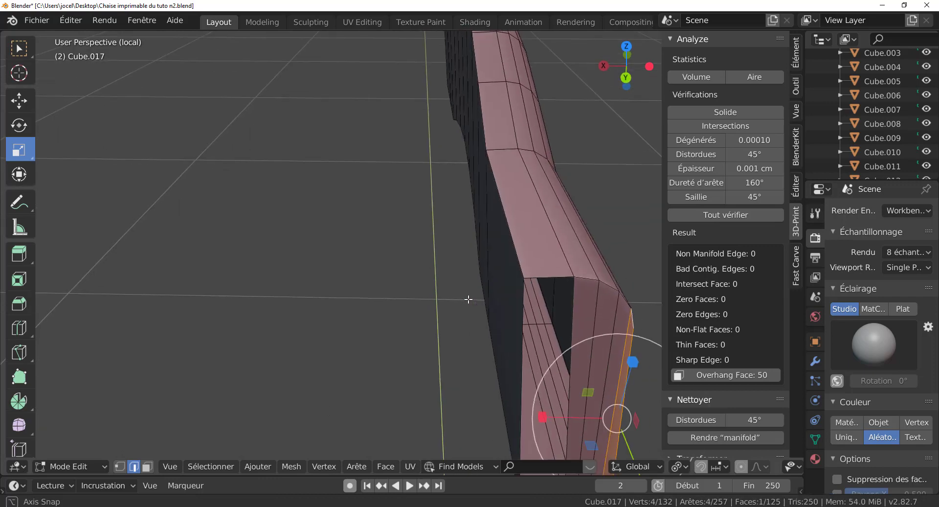
{"action": "left_click", "coordinate": [575, 310]}
{"action": "left_click", "coordinate": [522, 332], "text": "shift"}
{"action": "key", "text": "f"}
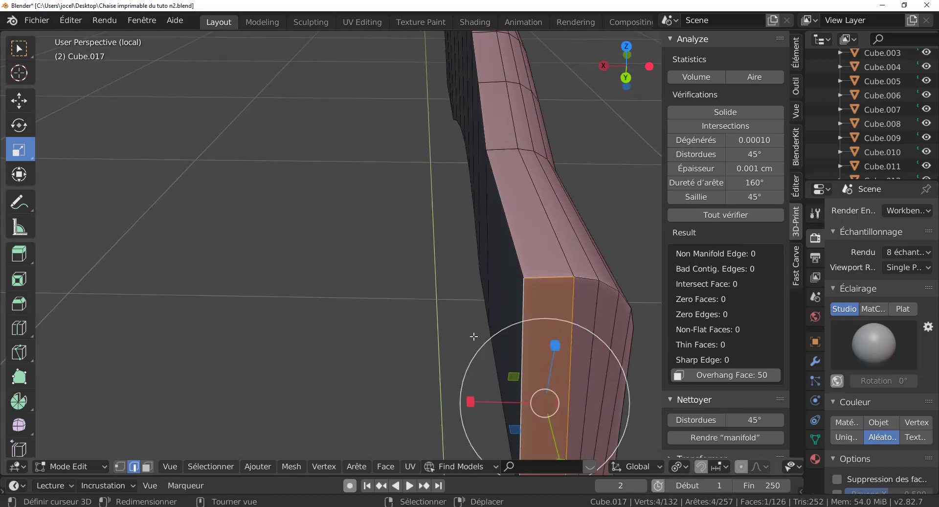
{"action": "scroll", "coordinate": [503, 390], "scroll_direction": "down", "scroll_amount": 5}
{"action": "mouse_move", "coordinate": [503, 390]}
{"action": "middle_mouse_down"}
{"action": "mouse_move", "coordinate": [319, 329]}
{"action": "mouse_move", "coordinate": [446, 281]}
{"action": "mouse_move", "coordinate": [434, 329]}
{"action": "mouse_move", "coordinate": [413, 257]}
{"action": "middle_mouse_up"}
{"action": "scroll", "coordinate": [447, 281], "scroll_direction": "up", "scroll_amount": 5}
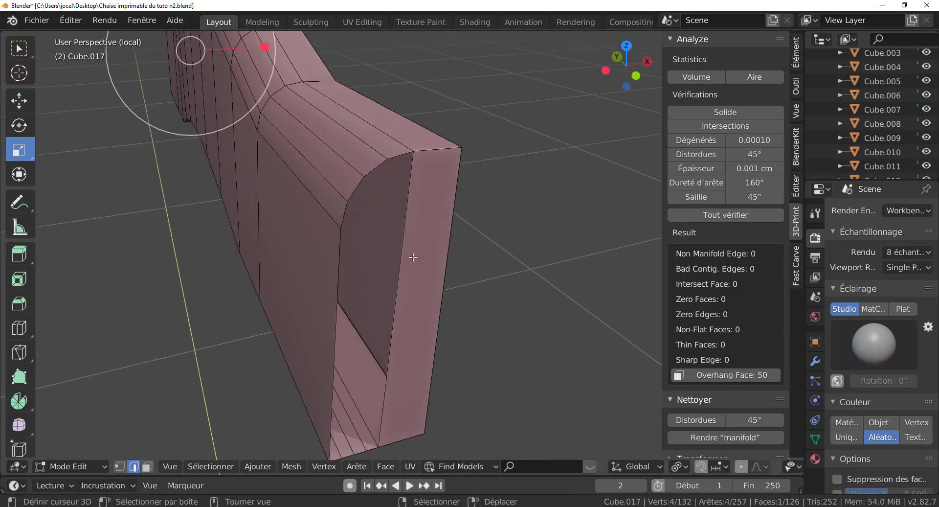
{"action": "left_click", "coordinate": [402, 156]}
{"action": "key", "text": "ctrl+z"}
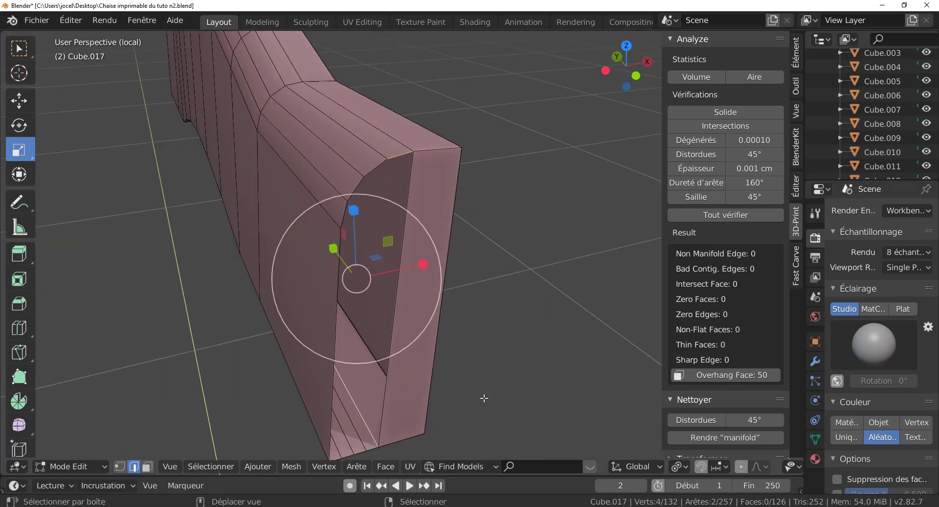
{"action": "key", "text": "ctrl+shift+z"}
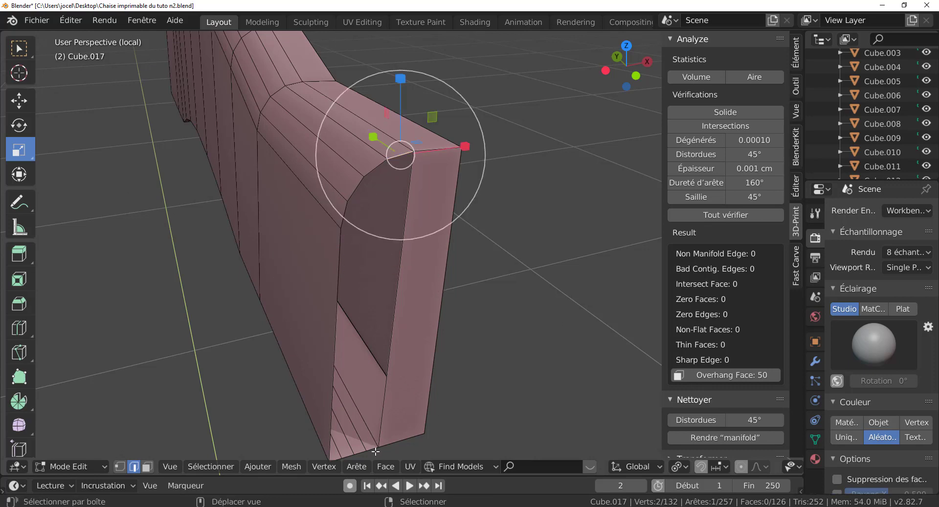
- Fill a face between the short slanted top edge and its opposite bottom edge
{"action": "scroll", "coordinate": [375, 451], "scroll_direction": "down", "scroll_amount": 2}
{"action": "left_click", "coordinate": [387, 316]}
{"action": "middle_click_drag", "start_coordinate": [387, 315], "coordinate": [498, 381]}
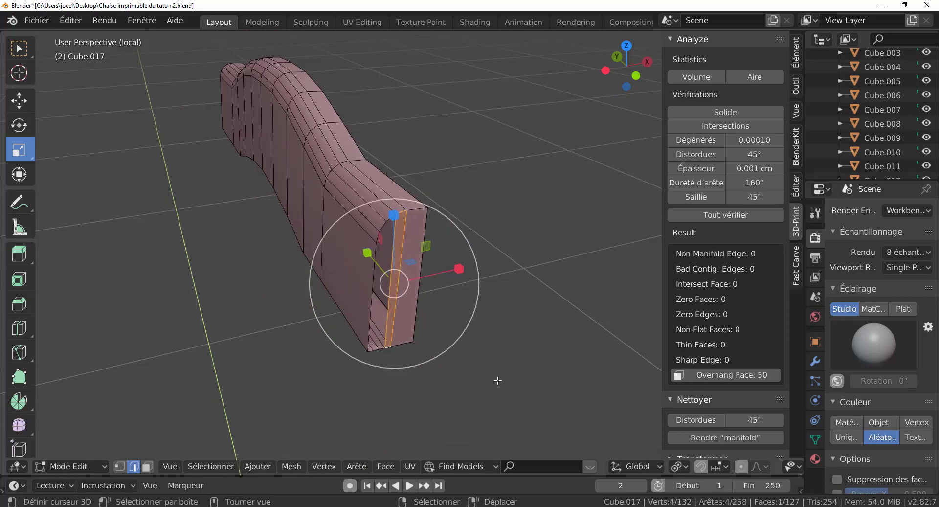
{"action": "scroll", "coordinate": [398, 283], "scroll_direction": "up", "scroll_amount": 3}
{"action": "scroll", "coordinate": [401, 232], "scroll_direction": "down", "scroll_amount": 1}
{"action": "left_click", "coordinate": [368, 155]}
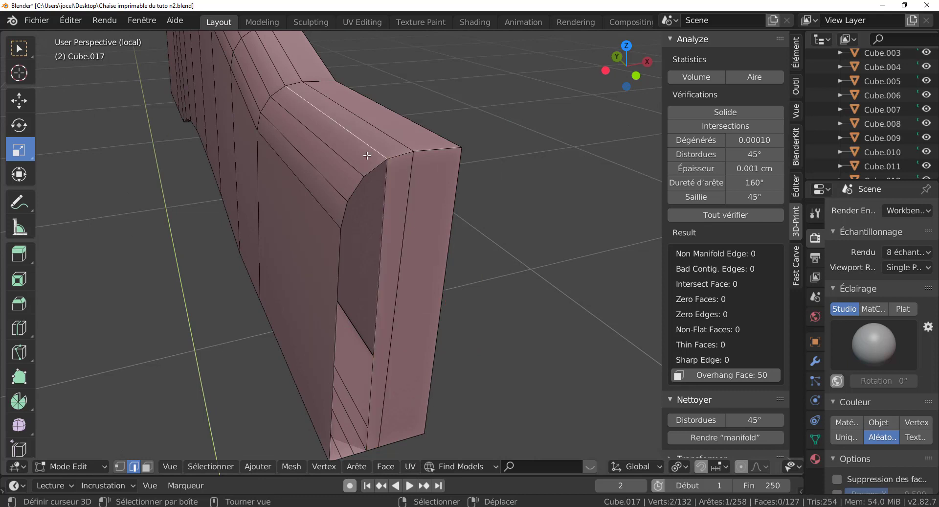
{"action": "left_click", "coordinate": [361, 453], "text": "shift"}
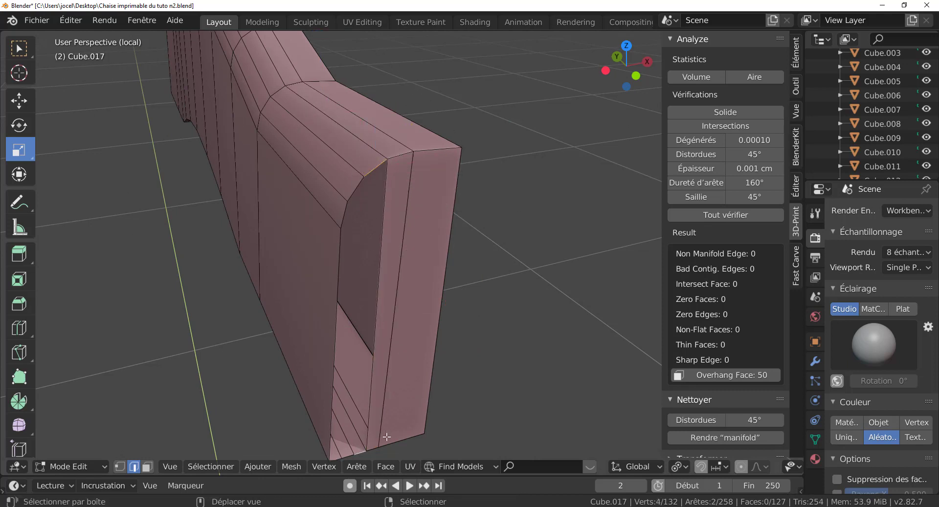
{"action": "left_click", "coordinate": [354, 189]}
{"action": "left_click", "coordinate": [350, 452], "text": "shift"}
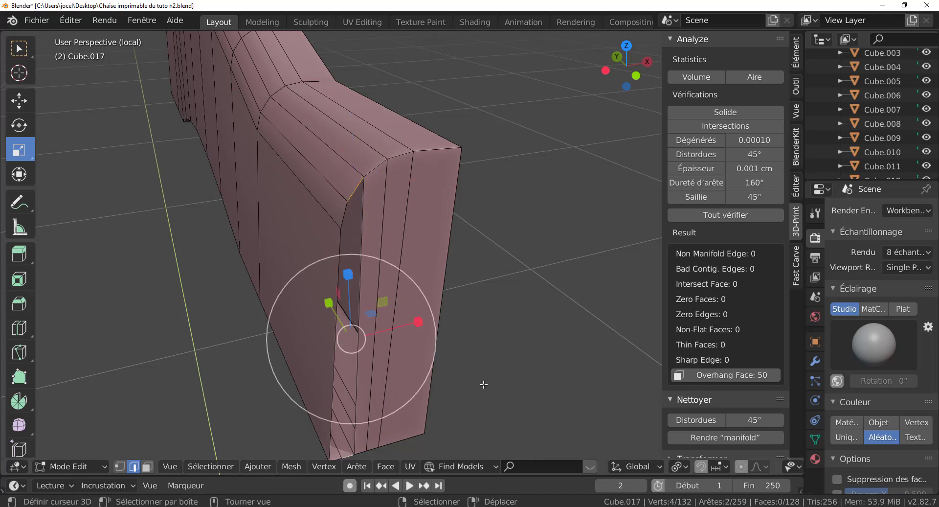
{"action": "key", "text": "f"}
- Close the last gap with a final face, bringing Cube.017 to 130 faces
{"action": "middle_click_drag", "start_coordinate": [483, 384], "coordinate": [420, 254], "text": "shift"}
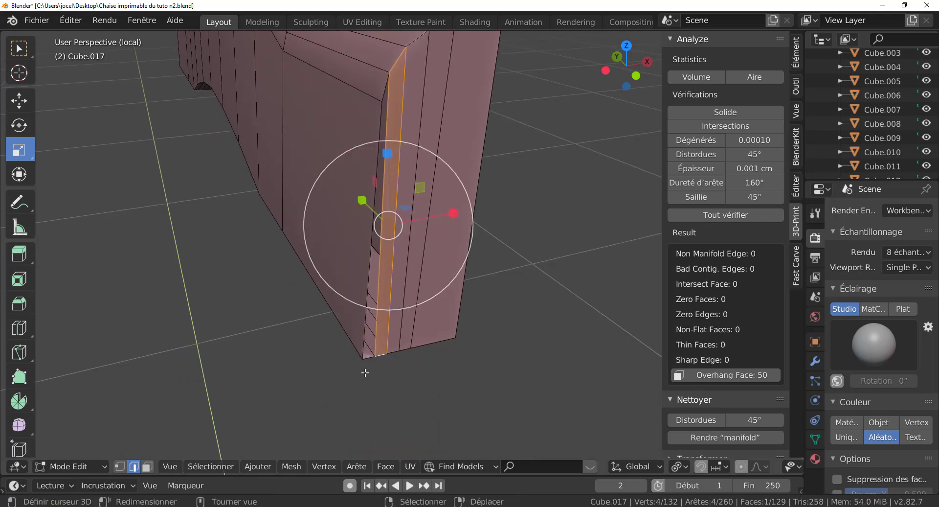
{"action": "left_click", "coordinate": [365, 372]}
{"action": "left_click", "coordinate": [367, 362]}
{"action": "left_click", "coordinate": [382, 83], "text": "shift"}
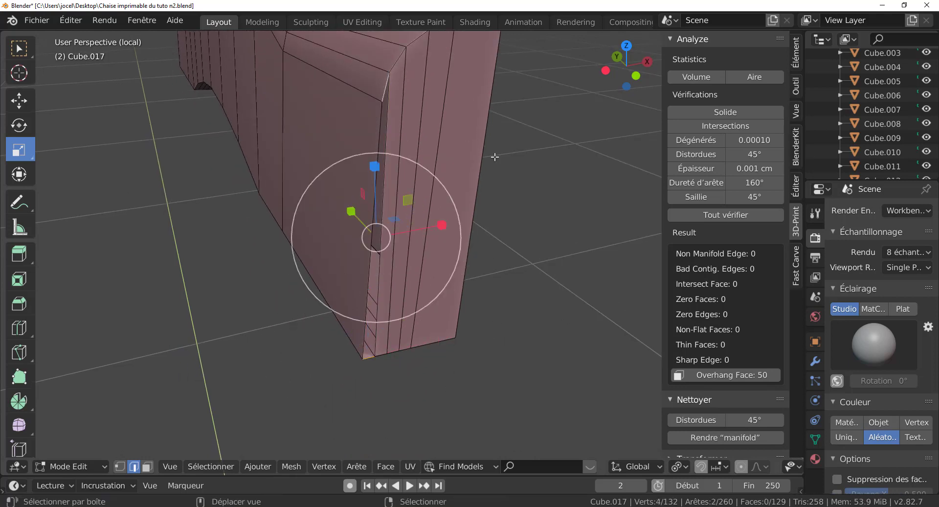
{"action": "key", "text": "f"}
{"action": "mouse_move", "coordinate": [548, 237]}
{"action": "middle_mouse_down"}
{"action": "mouse_move", "coordinate": [528, 254]}
{"action": "mouse_move", "coordinate": [528, 289]}
{"action": "mouse_move", "coordinate": [483, 307]}
{"action": "mouse_move", "coordinate": [506, 294]}
{"action": "mouse_move", "coordinate": [494, 318]}
{"action": "middle_mouse_up"}
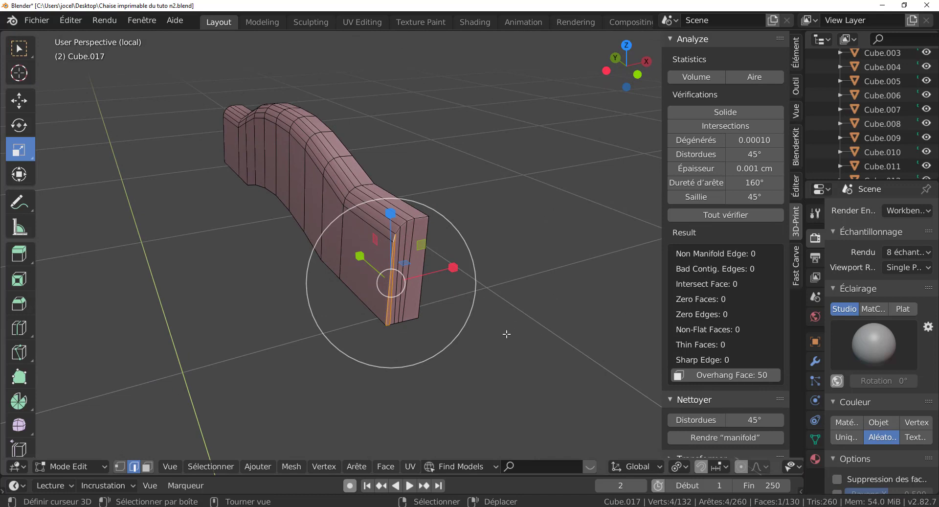
- Select the middle slat's whole mesh and run all 3D-Print checks (Tout vérifier)
{"action": "key", "text": "z"}
{"action": "key", "text": "Tab"}
{"action": "key", "text": "Tab"}
{"action": "key", "text": "a"}
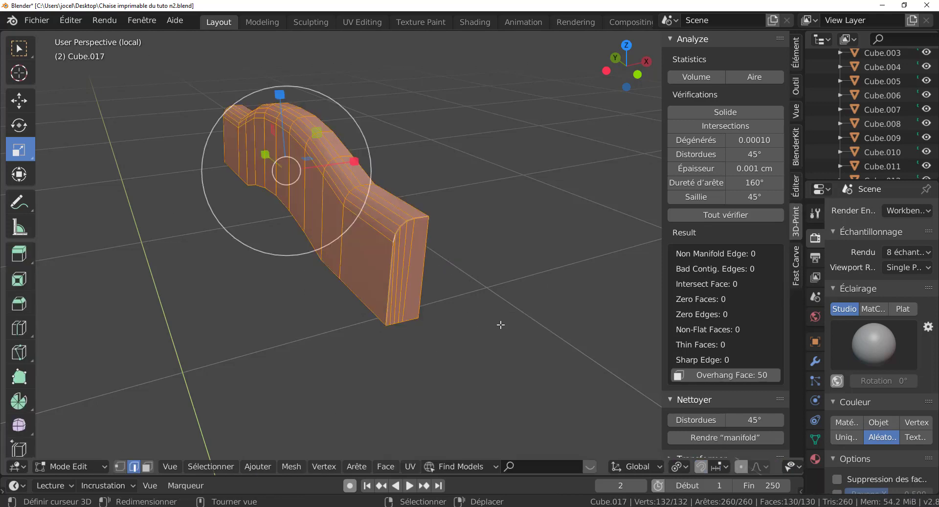
{"action": "left_click", "coordinate": [728, 216]}
{"action": "key", "text": "Tab"}
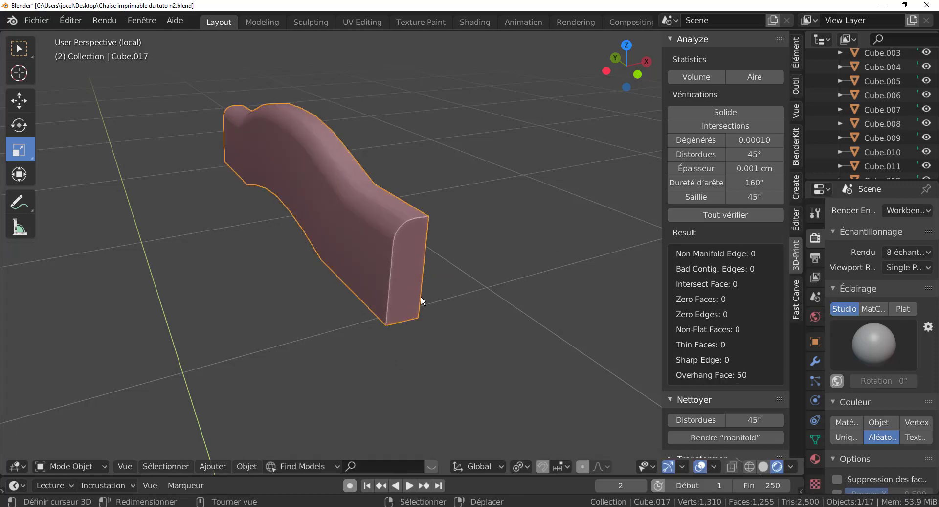
- Exit local view to show the whole chair and select the top backrest slat
{"action": "scroll", "coordinate": [421, 295], "scroll_direction": "down", "scroll_amount": 3}
{"action": "key", "text": "KP_Divide"}
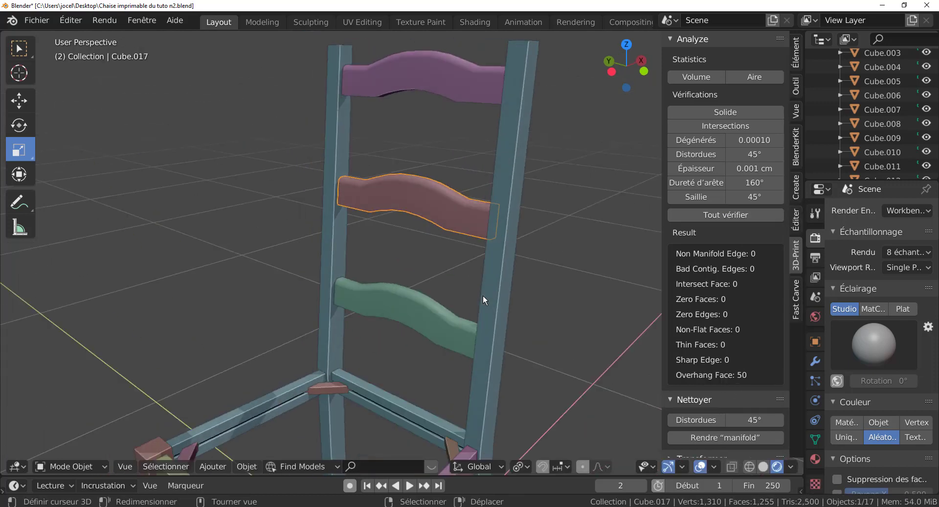
{"action": "left_click", "coordinate": [444, 86]}
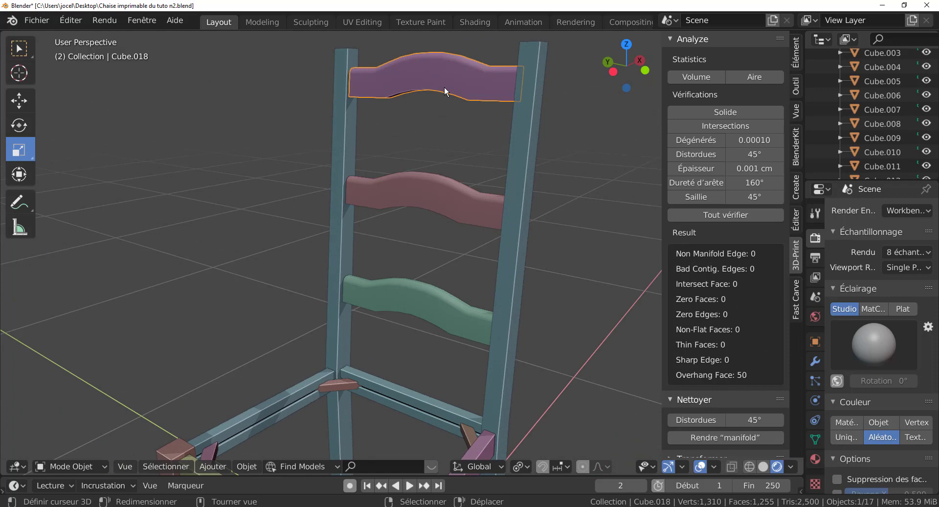
- Frame the view on the top slat, Cube.018, and zoom in
{"action": "key", "text": "KP_Decimal"}
{"action": "scroll", "coordinate": [546, 327], "scroll_direction": "up", "scroll_amount": 2}
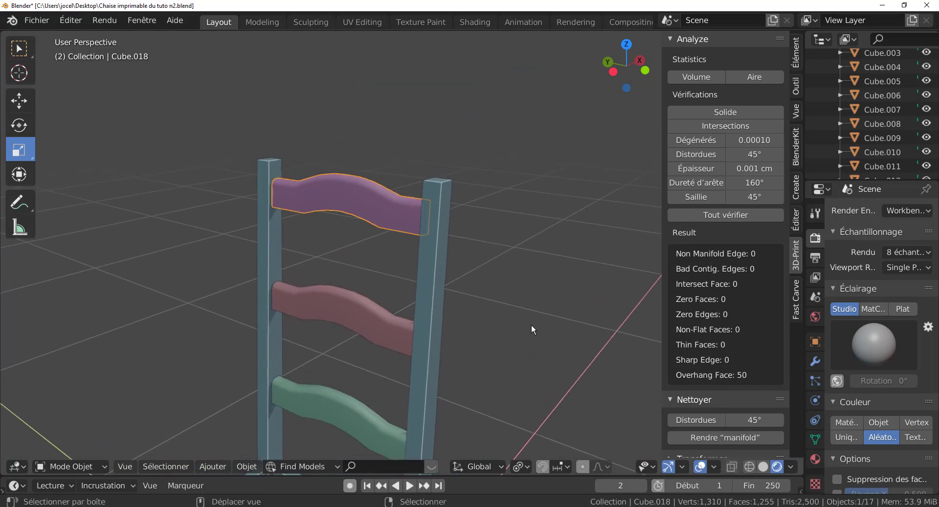
{"action": "scroll", "coordinate": [548, 339], "scroll_direction": "up", "scroll_amount": 1}
{"action": "scroll", "coordinate": [441, 310], "scroll_direction": "up", "scroll_amount": 2}
{"action": "key", "text": "Tab"}
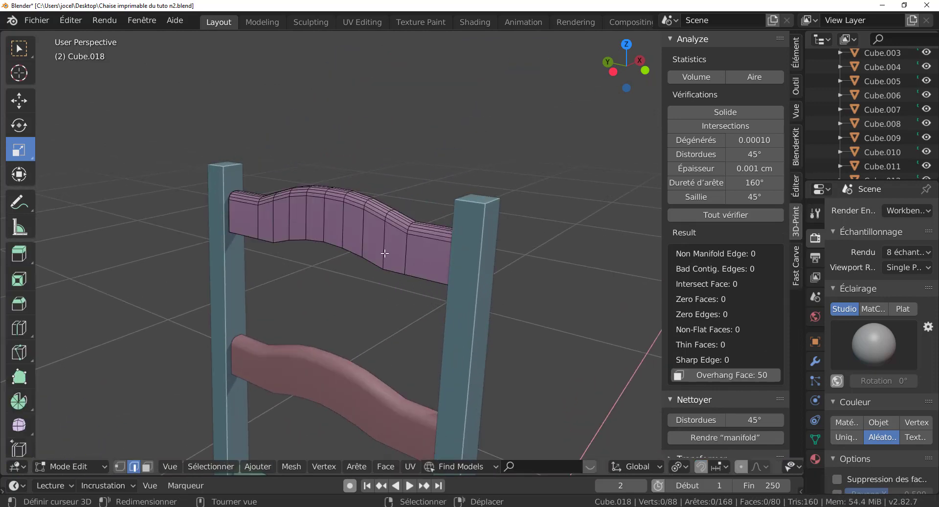
{"action": "left_click", "coordinate": [385, 252]}
{"action": "key", "text": "Tab"}
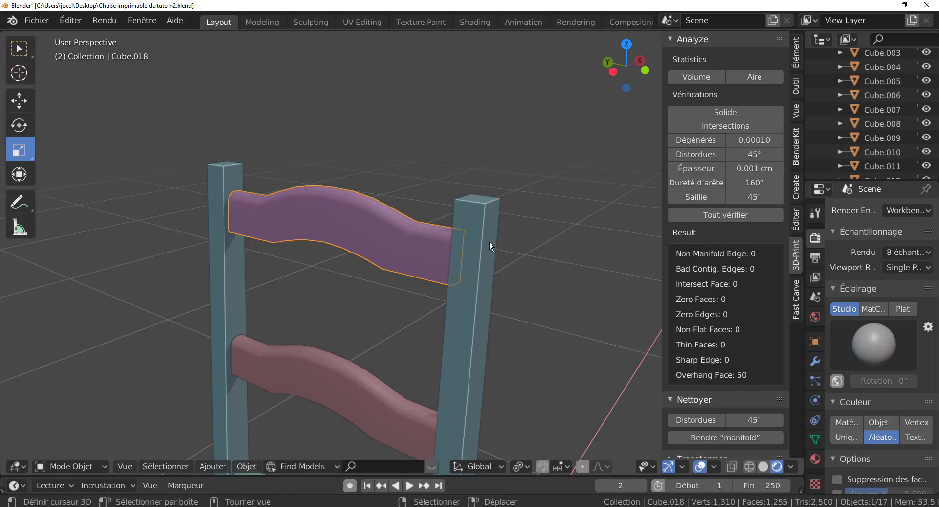
- Isolate Cube.018 in local view and enter Edit Mode facing its open end
{"action": "key", "text": "KP_Divide"}
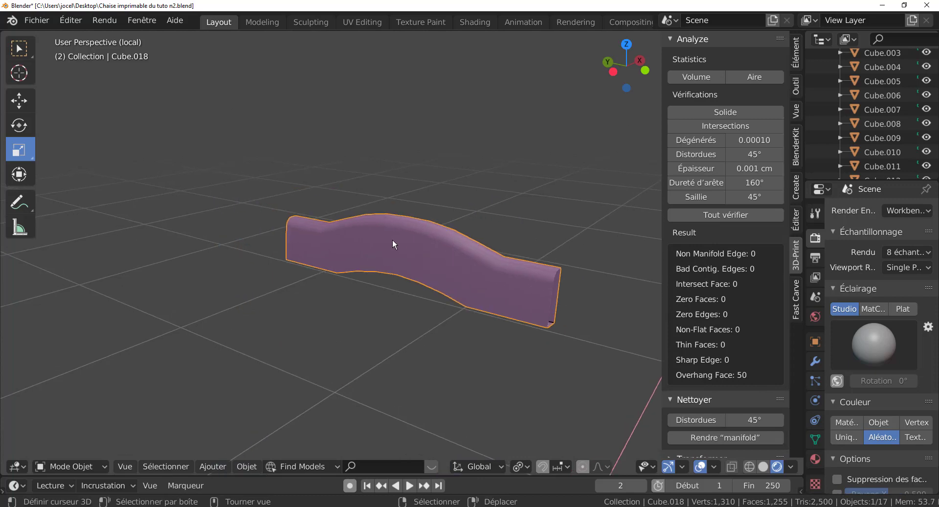
{"action": "key", "text": "Tab"}
{"action": "mouse_move", "coordinate": [373, 252]}
{"action": "middle_mouse_down"}
{"action": "mouse_move", "coordinate": [414, 317]}
{"action": "mouse_move", "coordinate": [410, 362]}
{"action": "middle_mouse_up"}
{"action": "scroll", "coordinate": [414, 317], "scroll_direction": "up", "scroll_amount": 3}
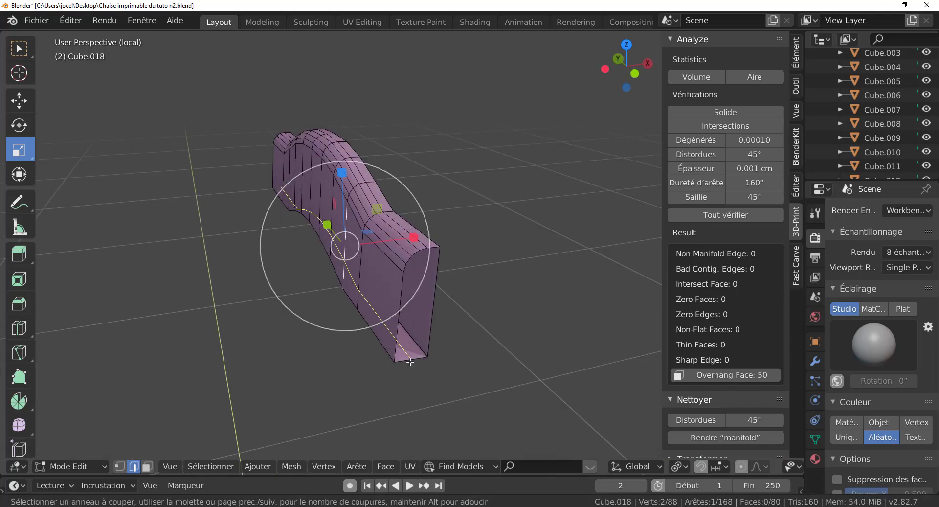
- Add an edge loop across the slat at factor 0.198
{"action": "key", "text": "ctrl+r"}
{"action": "left_click", "coordinate": [410, 362]}
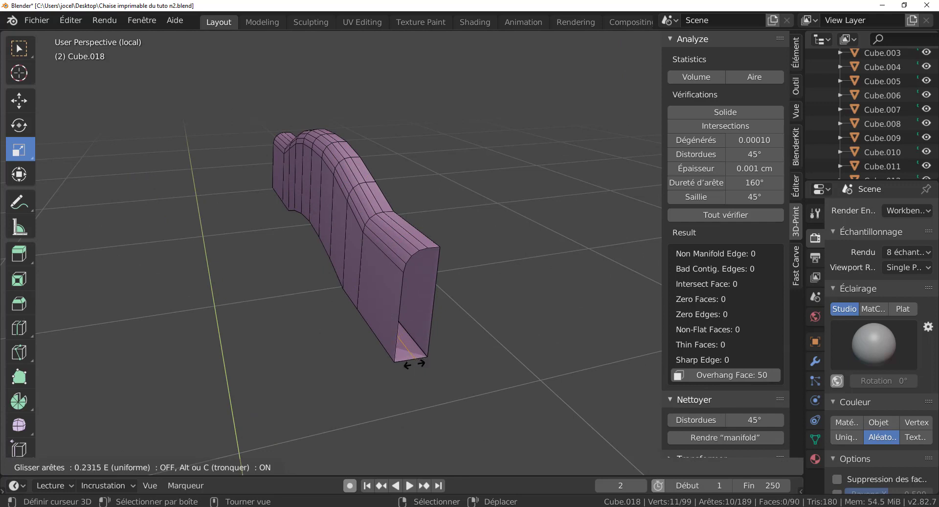
{"action": "left_click", "coordinate": [415, 375]}
{"action": "scroll", "coordinate": [419, 373], "scroll_direction": "up", "scroll_amount": 4}
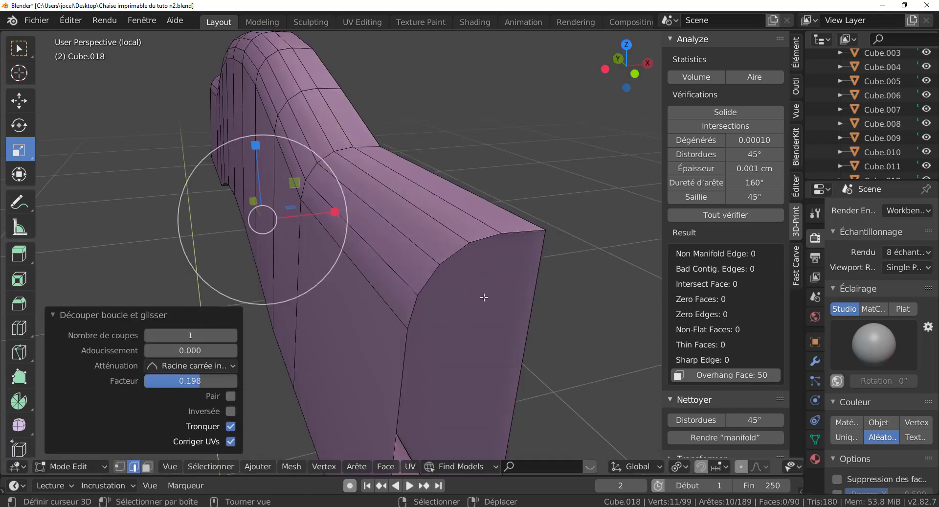
- Fill the open end between its top and bottom edges with a new face
{"action": "left_click", "coordinate": [517, 234]}
{"action": "scroll", "coordinate": [518, 234], "scroll_direction": "down", "scroll_amount": 4}
{"action": "left_click", "coordinate": [445, 286], "text": "shift"}
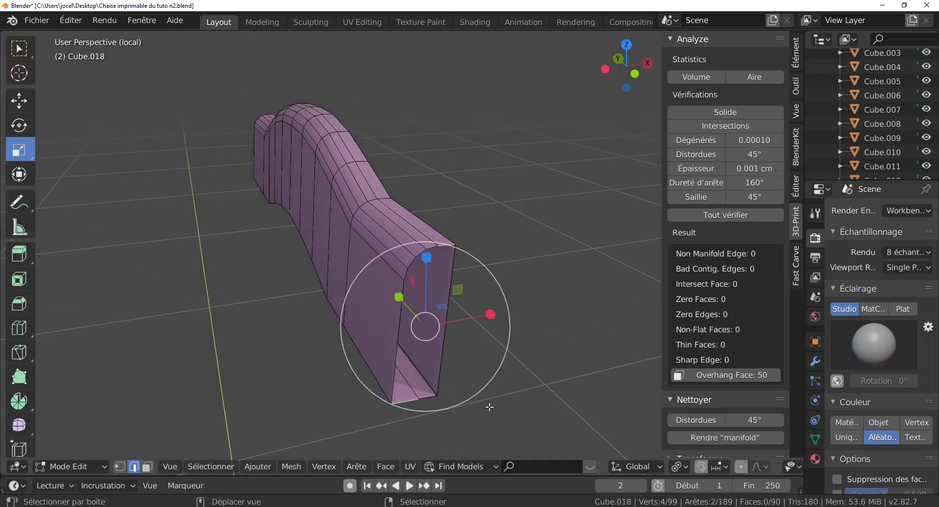
{"action": "left_click", "coordinate": [443, 401], "text": "shift"}
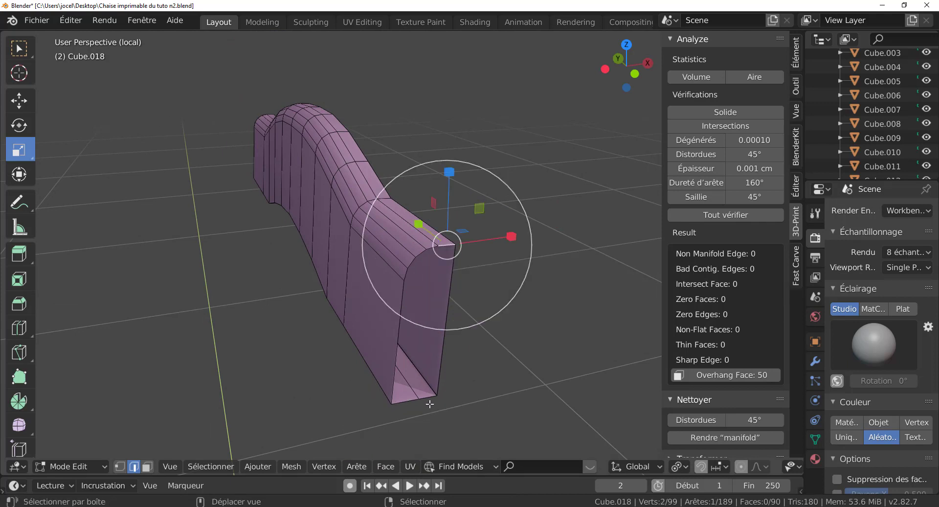
{"action": "left_click", "coordinate": [430, 404], "text": "shift"}
{"action": "key", "text": "f"}
{"action": "scroll", "coordinate": [509, 378], "scroll_direction": "up", "scroll_amount": 1}
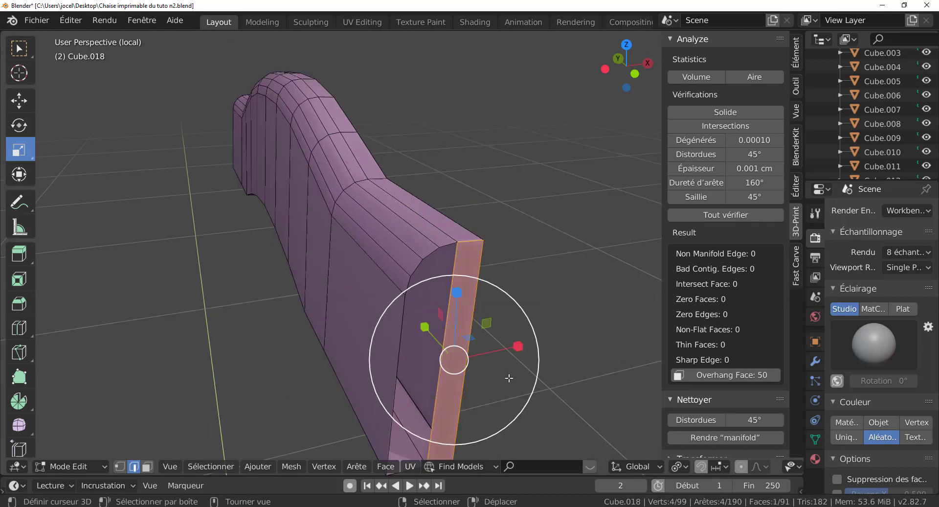
- Add three new edge loops near the slat's end
{"action": "left_click", "coordinate": [448, 247]}
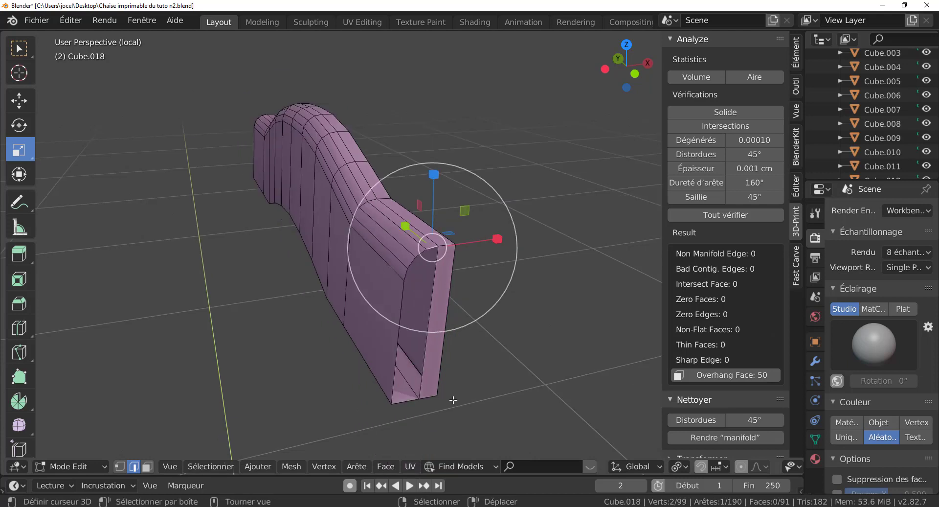
{"action": "scroll", "coordinate": [448, 411], "scroll_direction": "down", "scroll_amount": 1}
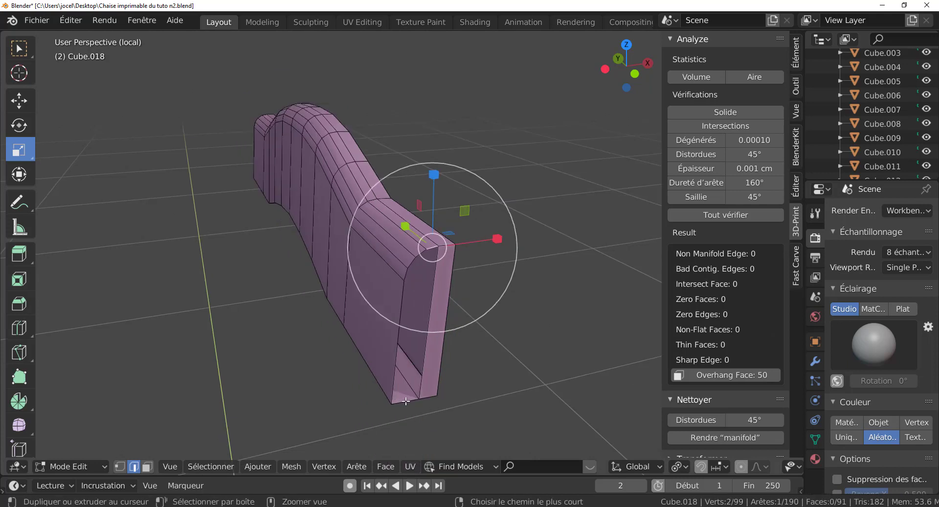
{"action": "key", "text": "ctrl+r"}
{"action": "scroll", "coordinate": [407, 402], "scroll_direction": "up", "scroll_amount": 2}
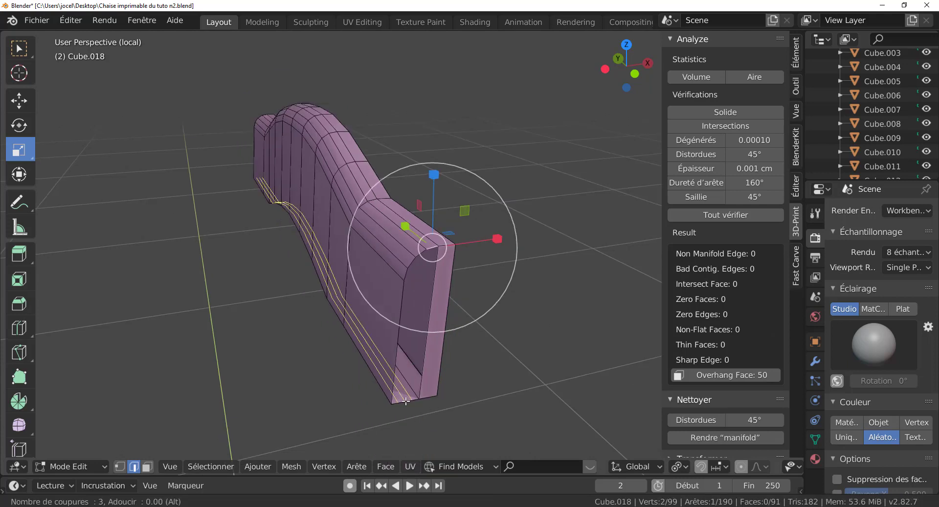
{"action": "left_click", "coordinate": [406, 401]}
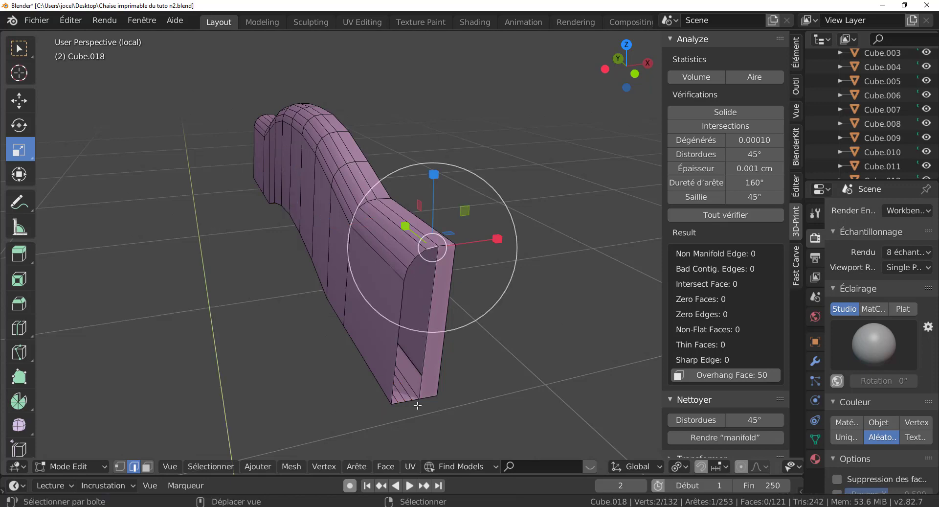
{"action": "left_click", "coordinate": [422, 373]}
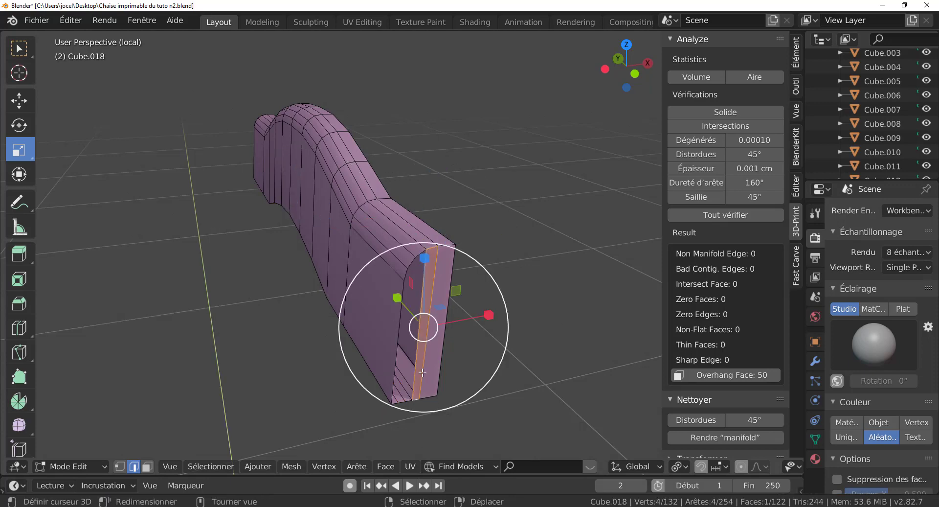
{"action": "scroll", "coordinate": [422, 373], "scroll_direction": "up", "scroll_amount": 2}
- Fill three faces between the top-corner edges and their matching bottom edges
{"action": "left_click", "coordinate": [431, 246]}
{"action": "mouse_move", "coordinate": [431, 246]}
{"action": "middle_mouse_down"}
{"action": "mouse_move", "coordinate": [436, 317]}
{"action": "mouse_move", "coordinate": [417, 337]}
{"action": "middle_mouse_up"}
{"action": "left_click", "coordinate": [417, 342], "text": "shift"}
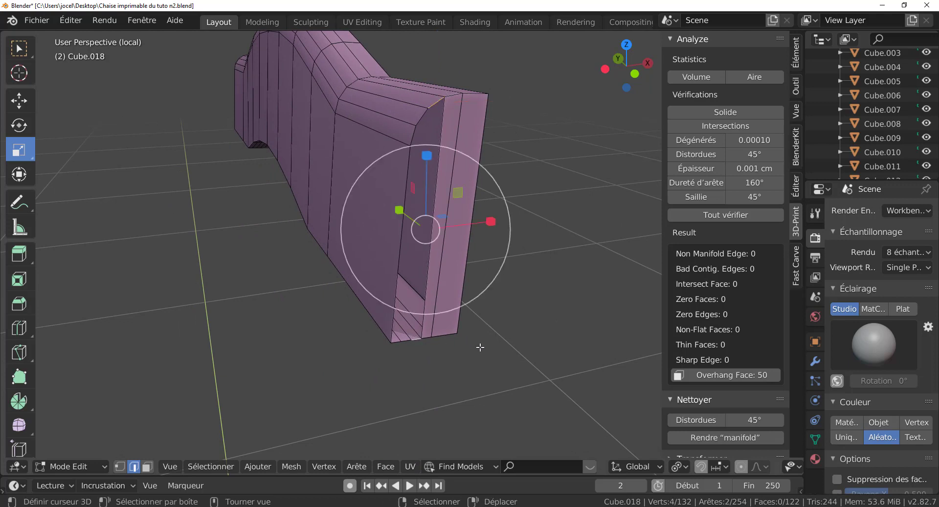
{"action": "key", "text": "f"}
{"action": "left_click", "coordinate": [422, 120]}
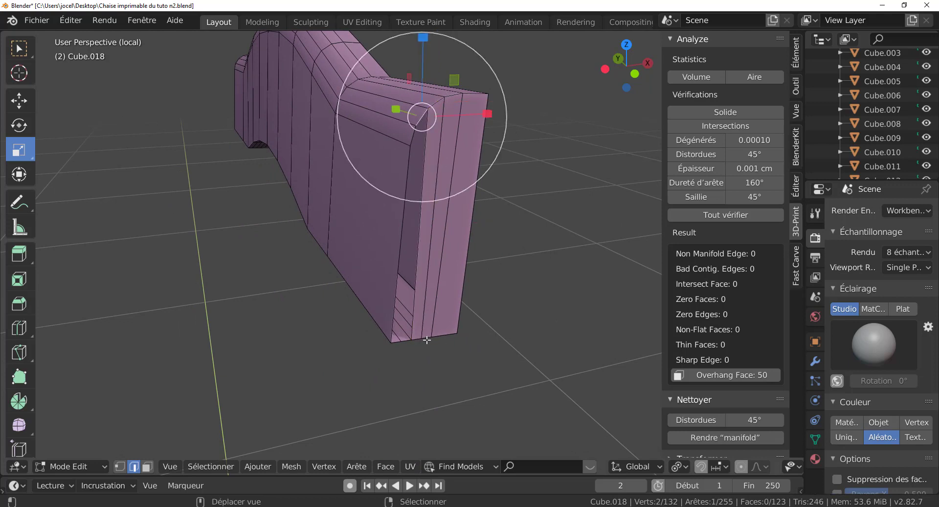
{"action": "left_click", "coordinate": [408, 343], "text": "shift"}
{"action": "key", "text": "f"}
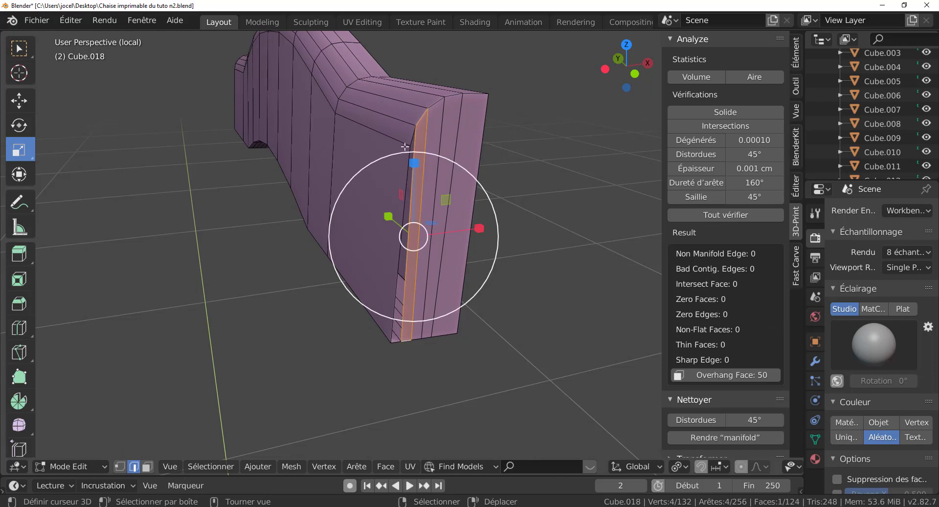
{"action": "left_click", "coordinate": [413, 138]}
{"action": "left_click", "coordinate": [398, 344], "text": "shift"}
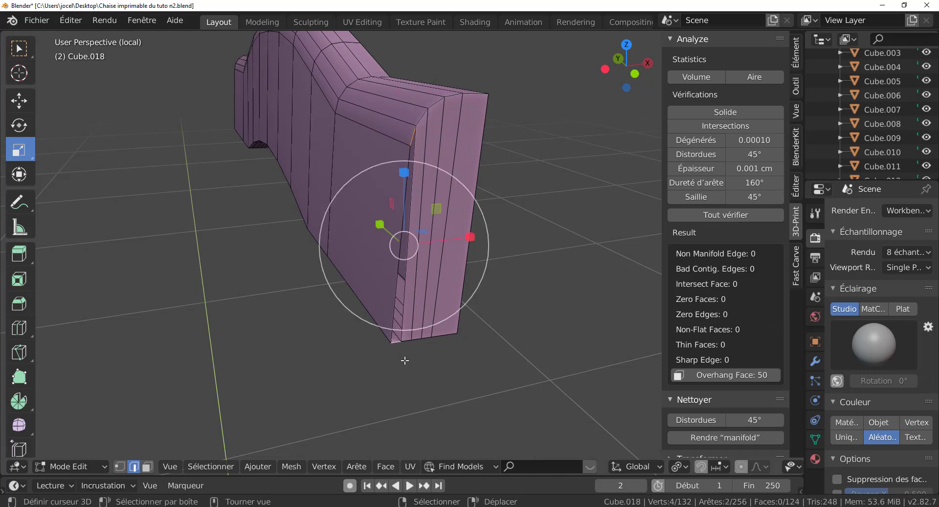
{"action": "key", "text": "f"}
- At the slat's far end, fill the front gap and the remaining hole with faces
{"action": "middle_click_drag", "start_coordinate": [403, 360], "coordinate": [497, 352]}
{"action": "scroll", "coordinate": [428, 342], "scroll_direction": "up", "scroll_amount": 2}
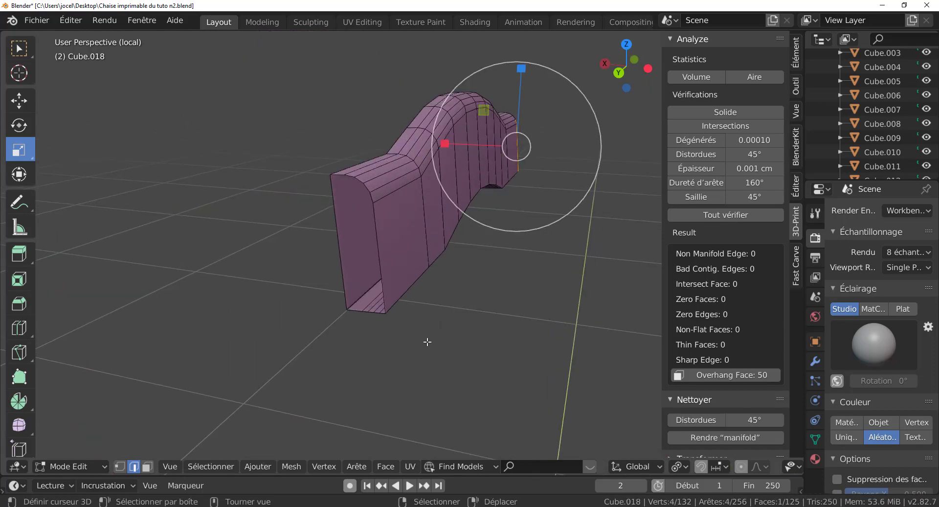
{"action": "left_click", "coordinate": [341, 175]}
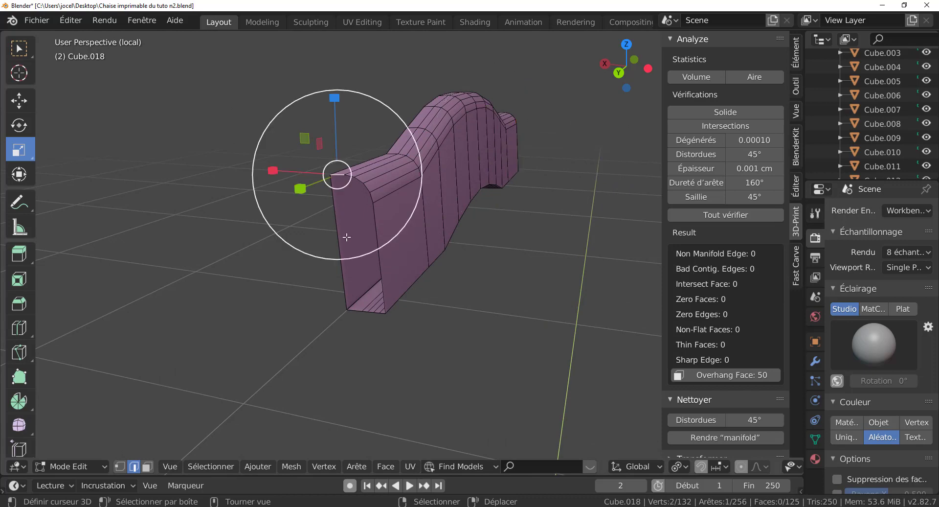
{"action": "left_click", "coordinate": [354, 318], "text": "shift"}
{"action": "middle_click_drag", "start_coordinate": [413, 342], "coordinate": [486, 362]}
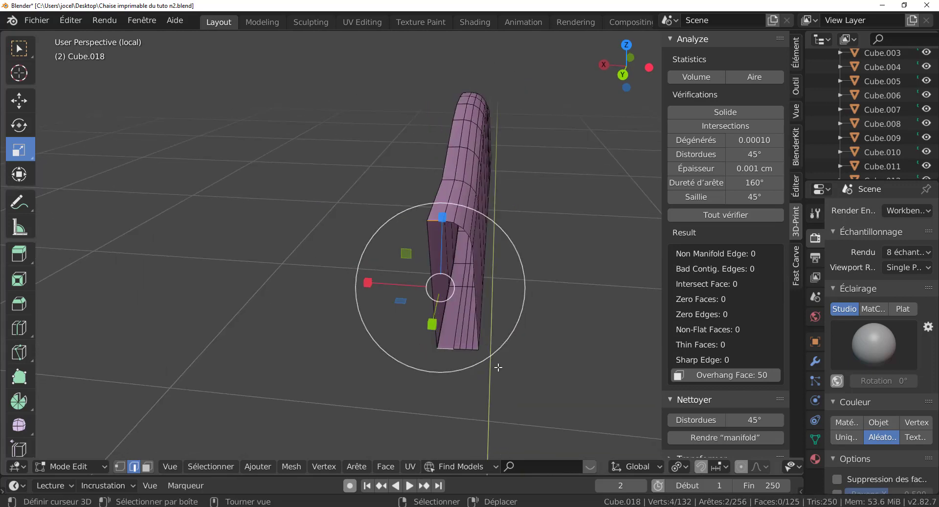
{"action": "key", "text": "f"}
{"action": "left_click", "coordinate": [450, 221]}
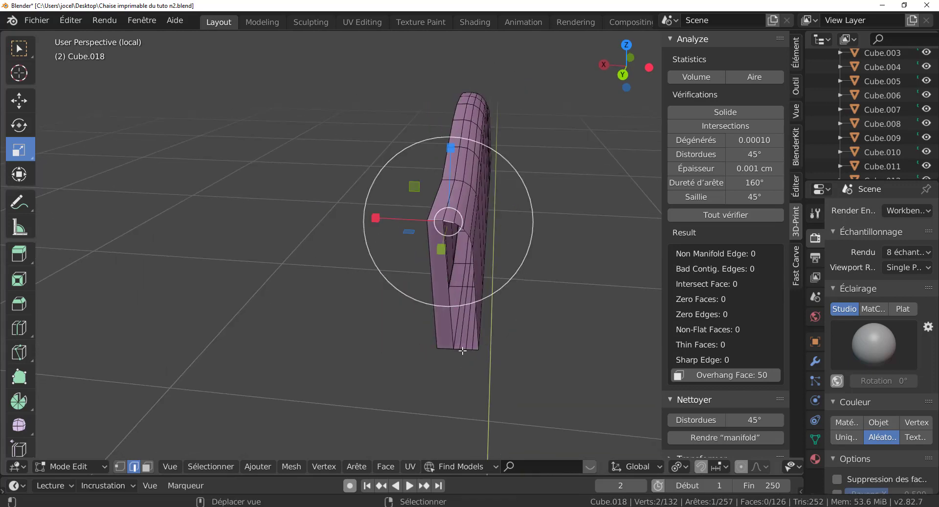
{"action": "left_click", "coordinate": [457, 350], "text": "shift"}
{"action": "middle_click_drag", "start_coordinate": [514, 351], "coordinate": [463, 333]}
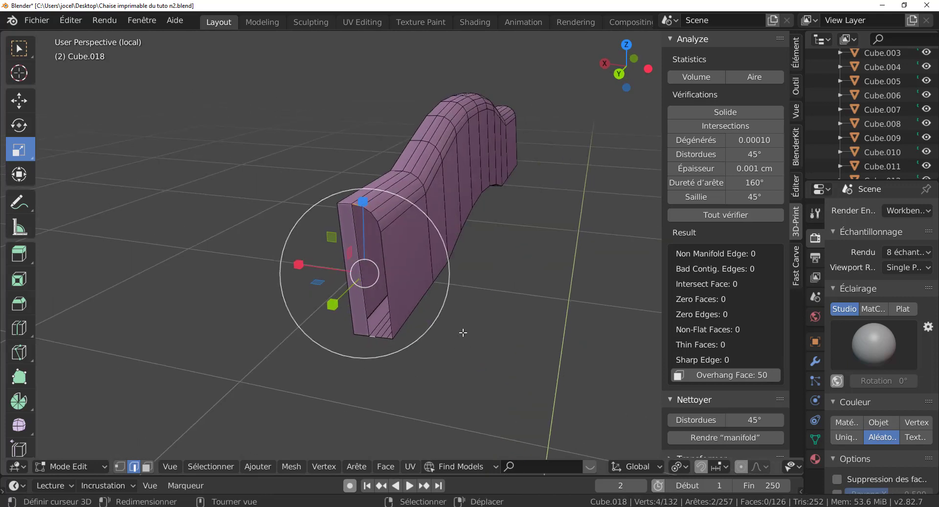
{"action": "key", "text": "f"}
- Fill the last three gaps between top and lower edges at the end
{"action": "scroll", "coordinate": [464, 333], "scroll_direction": "up", "scroll_amount": 2}
{"action": "left_click", "coordinate": [348, 185]}
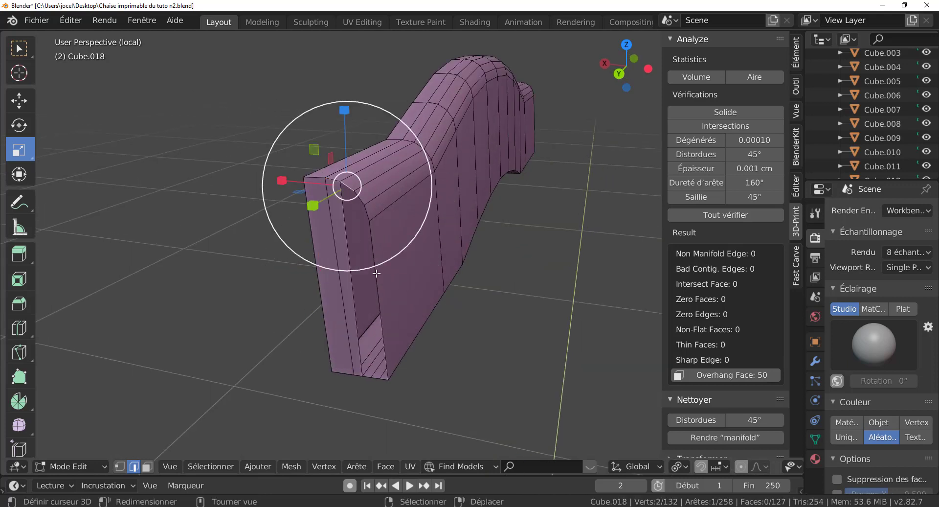
{"action": "left_click", "coordinate": [367, 378], "text": "shift"}
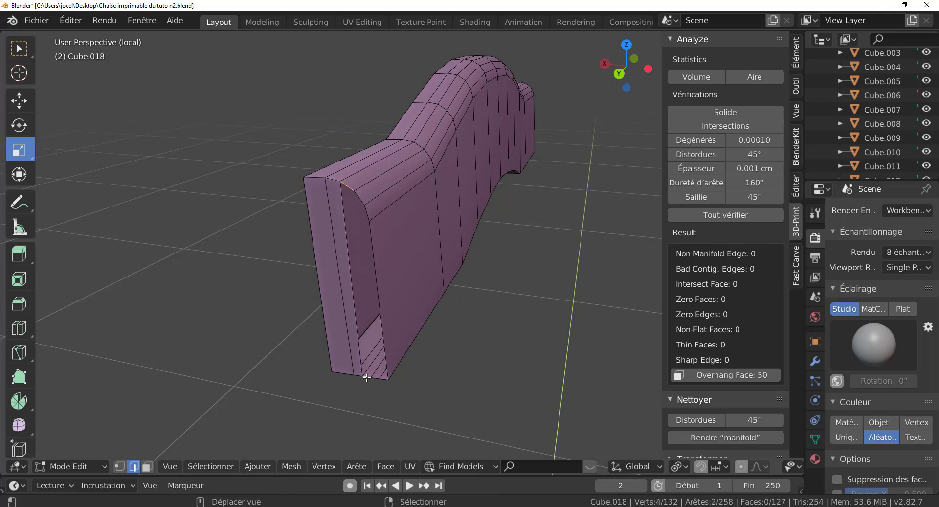
{"action": "key", "text": "f"}
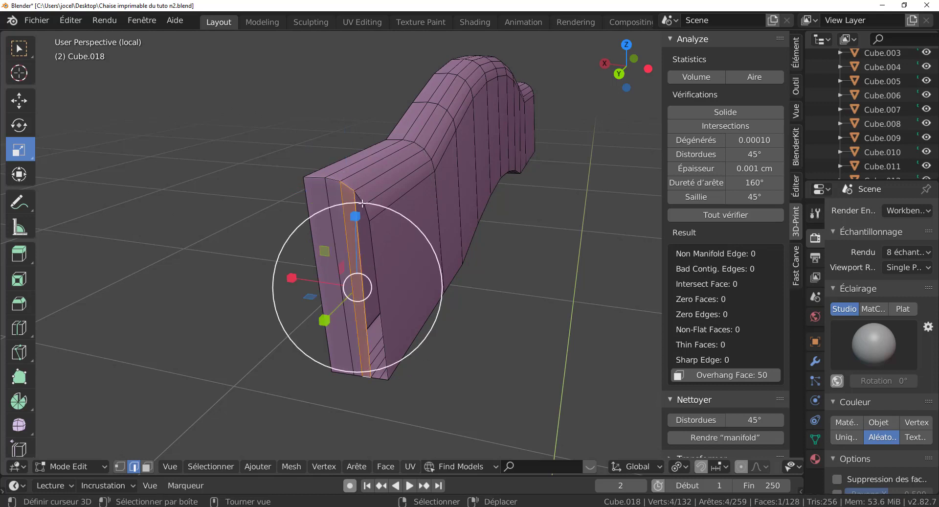
{"action": "left_click", "coordinate": [363, 203]}
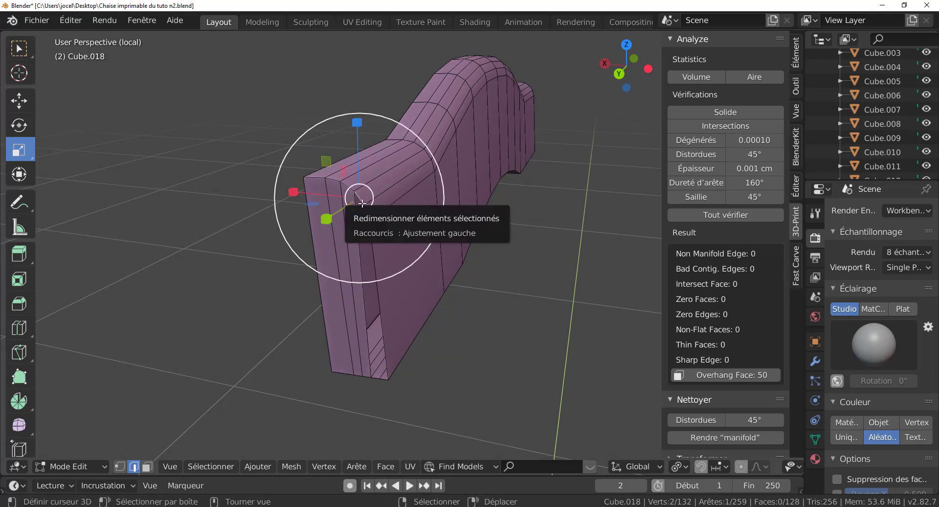
{"action": "left_click", "coordinate": [377, 378], "text": "shift"}
{"action": "key", "text": "f"}
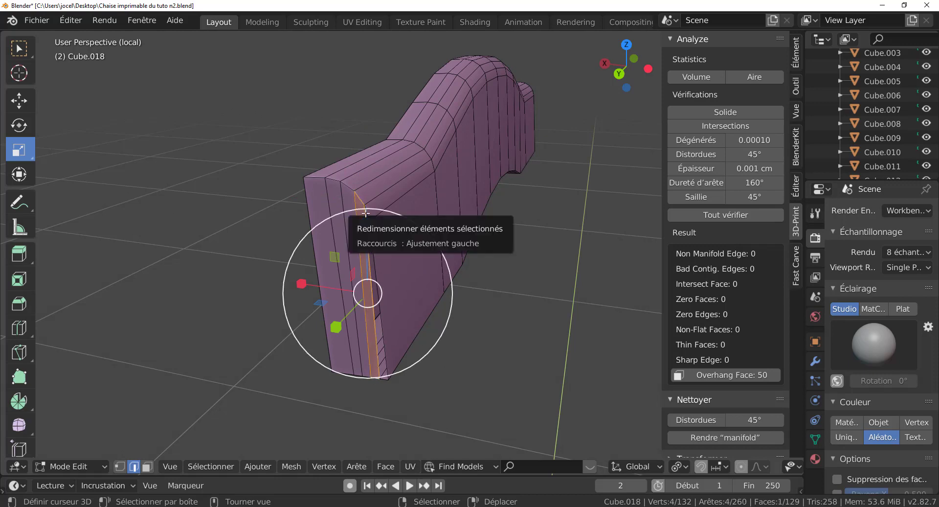
{"action": "left_click", "coordinate": [365, 210]}
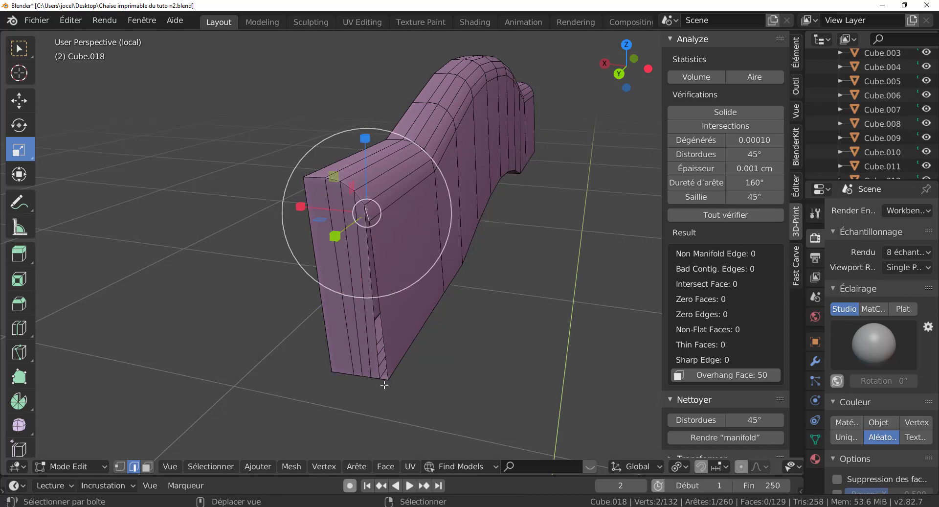
{"action": "left_click", "coordinate": [385, 385], "text": "shift"}
{"action": "key", "text": "f"}
- Return Cube.018 to Object Mode and orbit to review the sealed slat
{"action": "scroll", "coordinate": [441, 382], "scroll_direction": "down", "scroll_amount": 2}
{"action": "middle_click_drag", "start_coordinate": [442, 382], "coordinate": [310, 375]}
{"action": "key", "text": "Tab"}
{"action": "mouse_move", "coordinate": [380, 356]}
{"action": "middle_mouse_down"}
{"action": "mouse_move", "coordinate": [405, 346]}
{"action": "mouse_move", "coordinate": [415, 362]}
{"action": "middle_mouse_up"}
- Exit local view back to the full chair in Object Mode and select the chair legs
{"action": "scroll", "coordinate": [431, 329], "scroll_direction": "up", "scroll_amount": 2}
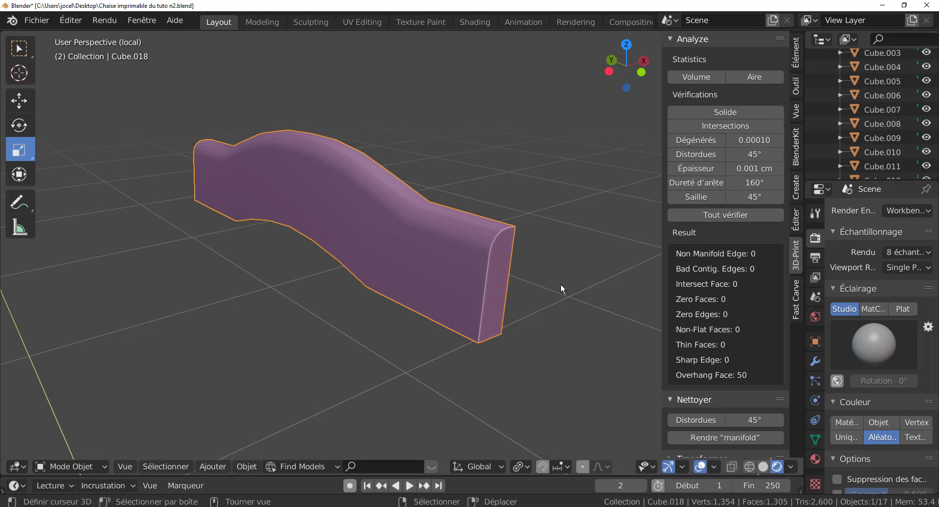
{"action": "key", "text": "Tab"}
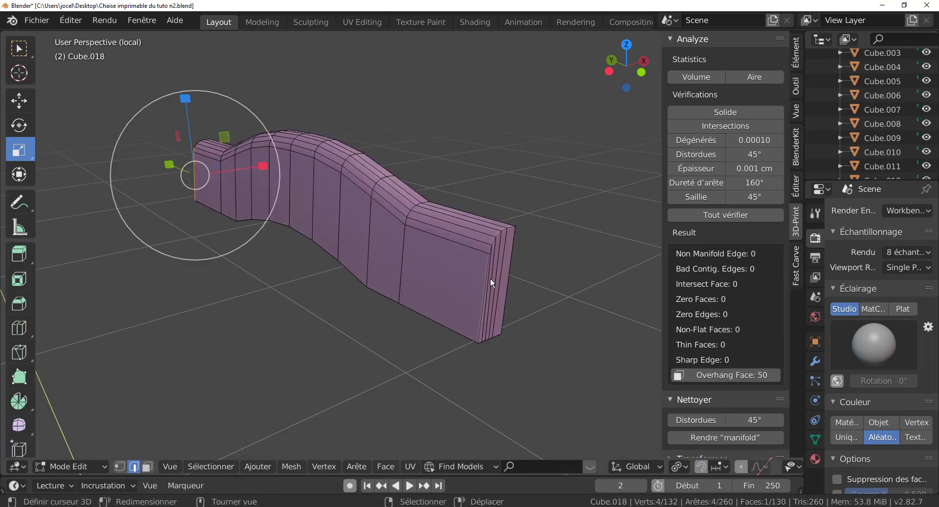
{"action": "key", "text": "Tab"}
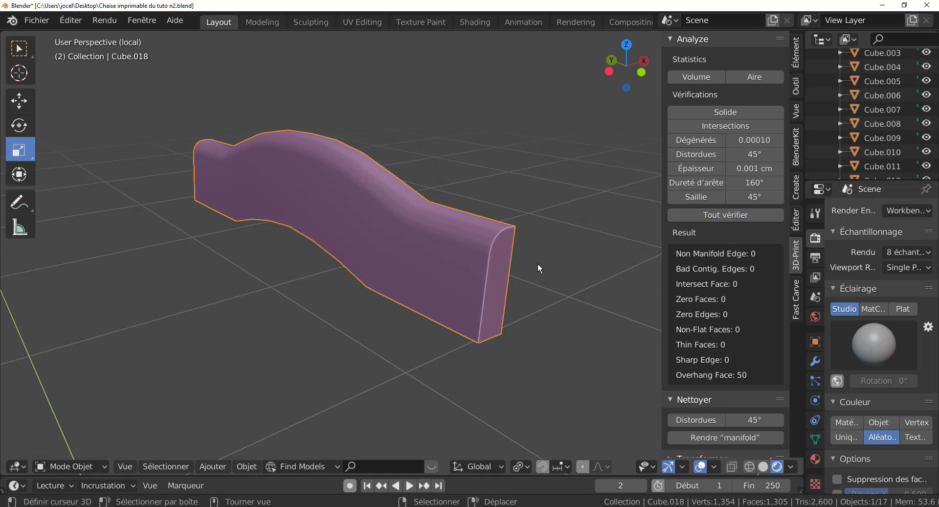
{"action": "key", "text": "Tab"}
{"action": "scroll", "coordinate": [538, 268], "scroll_direction": "down", "scroll_amount": 3}
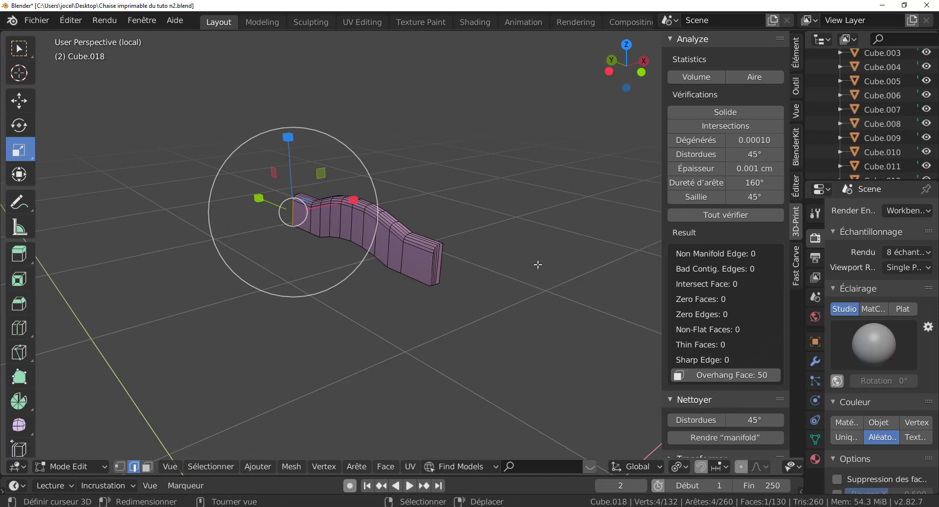
{"action": "key", "text": "KP_Divide"}
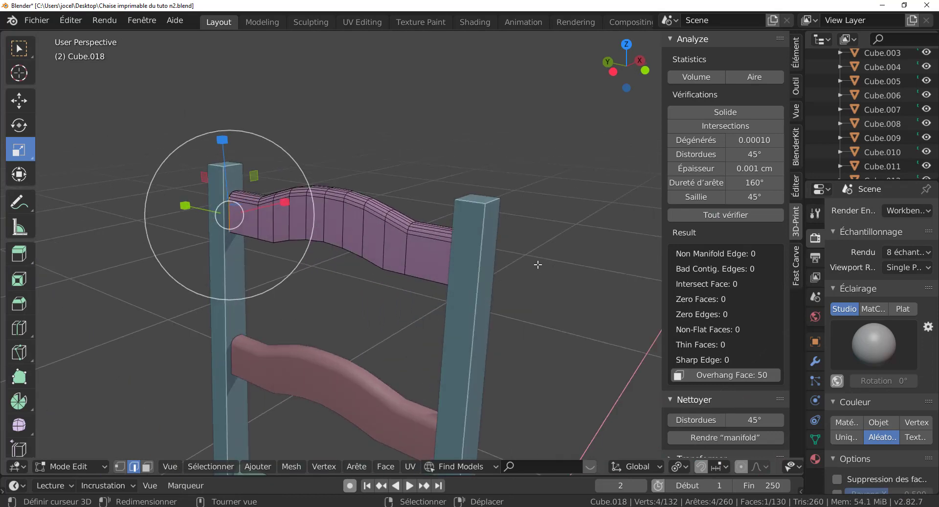
{"action": "key", "text": "Tab"}
{"action": "left_click", "coordinate": [476, 303]}
{"action": "scroll", "coordinate": [466, 306], "scroll_direction": "down", "scroll_amount": 1}
- Isolate the chair legs in local view and enter Edit Mode zoomed on a leg's notch
{"action": "scroll", "coordinate": [466, 306], "scroll_direction": "down", "scroll_amount": 2}
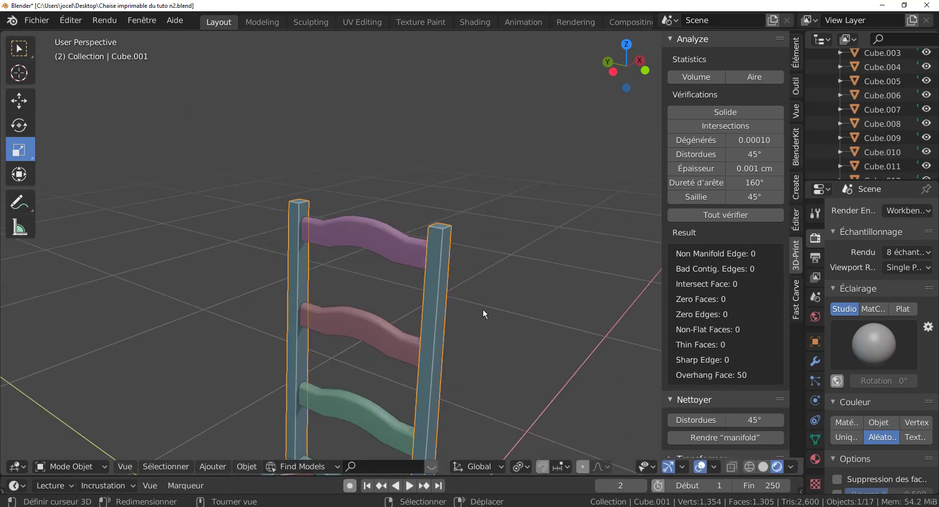
{"action": "key", "text": "KP_Divide"}
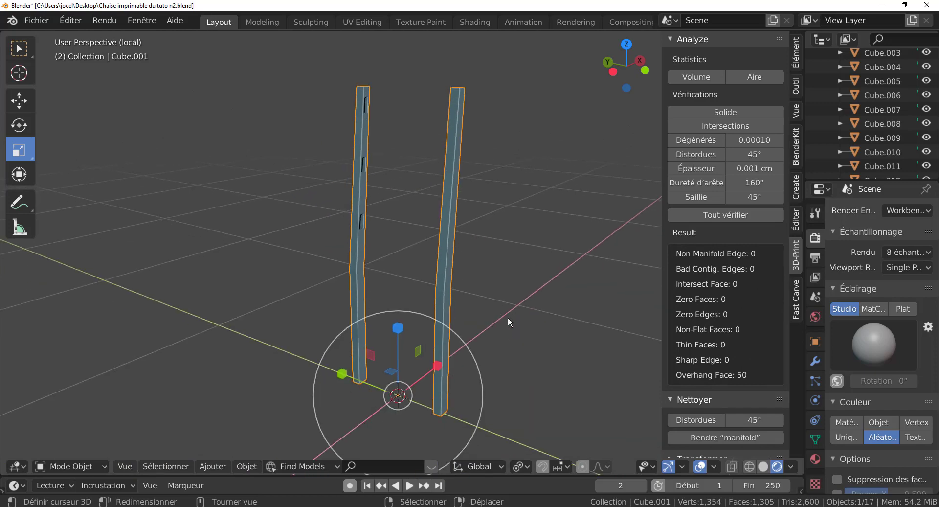
{"action": "middle_click_drag", "start_coordinate": [460, 263], "coordinate": [527, 282]}
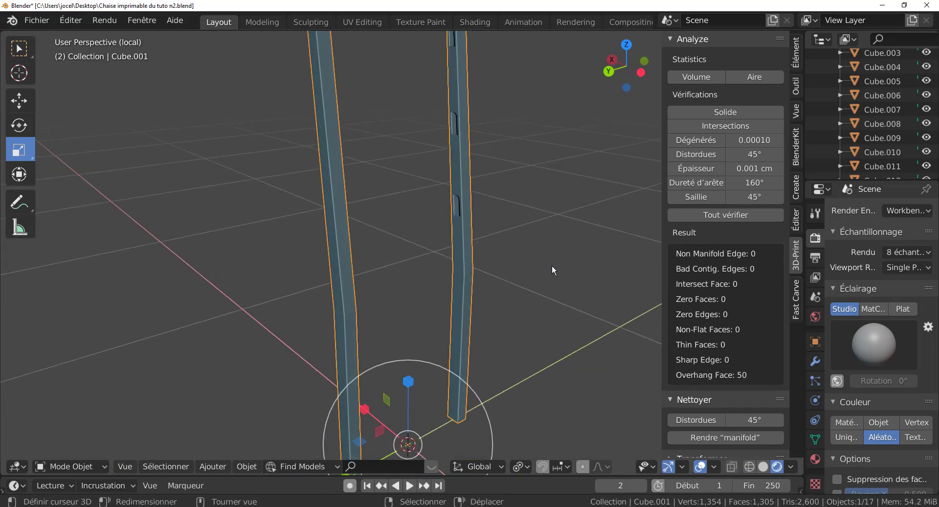
{"action": "scroll", "coordinate": [465, 301], "scroll_direction": "up", "scroll_amount": 2}
{"action": "scroll", "coordinate": [466, 292], "scroll_direction": "up", "scroll_amount": 2}
{"action": "key", "text": "Tab"}
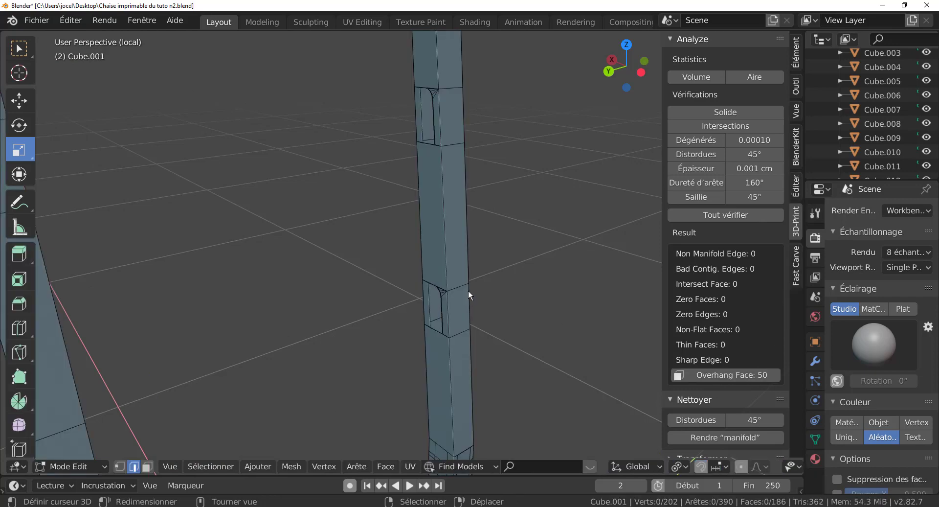
{"action": "mouse_move", "coordinate": [468, 290]}
{"action": "middle_mouse_down"}
{"action": "mouse_move", "coordinate": [506, 290]}
{"action": "mouse_move", "coordinate": [474, 305]}
{"action": "mouse_move", "coordinate": [480, 205]}
{"action": "middle_mouse_up"}
{"action": "scroll", "coordinate": [476, 306], "scroll_direction": "up", "scroll_amount": 2}
{"action": "scroll", "coordinate": [508, 279], "scroll_direction": "up", "scroll_amount": 2}
{"action": "scroll", "coordinate": [577, 271], "scroll_direction": "up", "scroll_amount": 1}
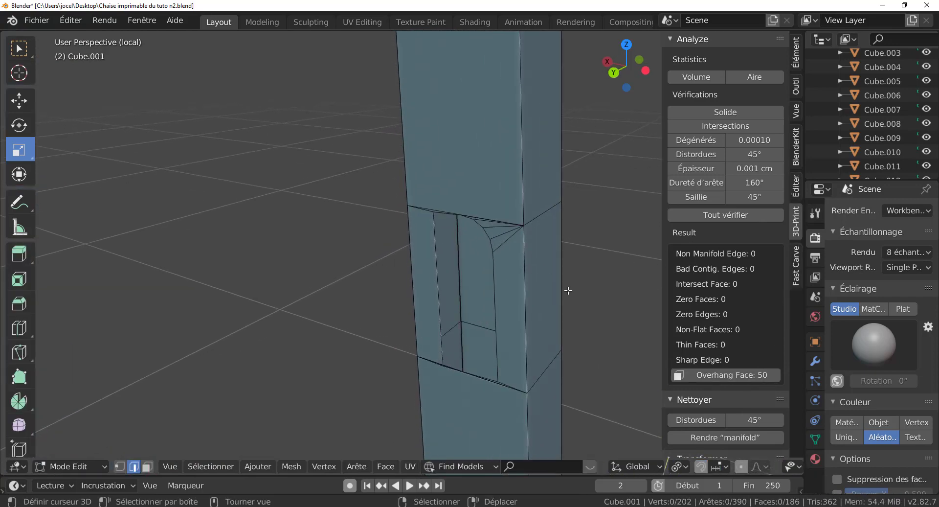
{"action": "middle_click_drag", "start_coordinate": [527, 271], "coordinate": [506, 240], "text": "shift"}
- Delete the first notch's triangulated faces and fill the opening with one face between two edges
{"action": "left_click", "coordinate": [477, 243], "text": "alt"}
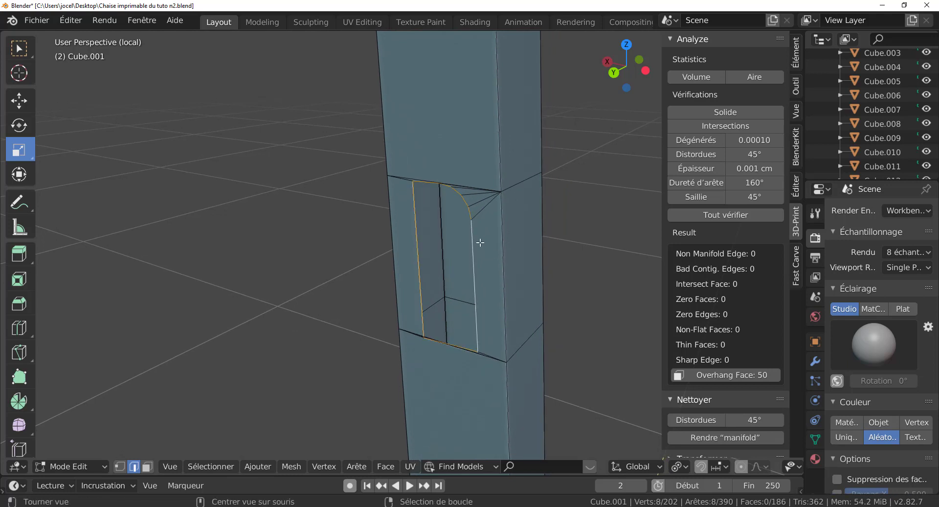
{"action": "middle_click_drag", "start_coordinate": [496, 296], "coordinate": [509, 262], "text": "shift"}
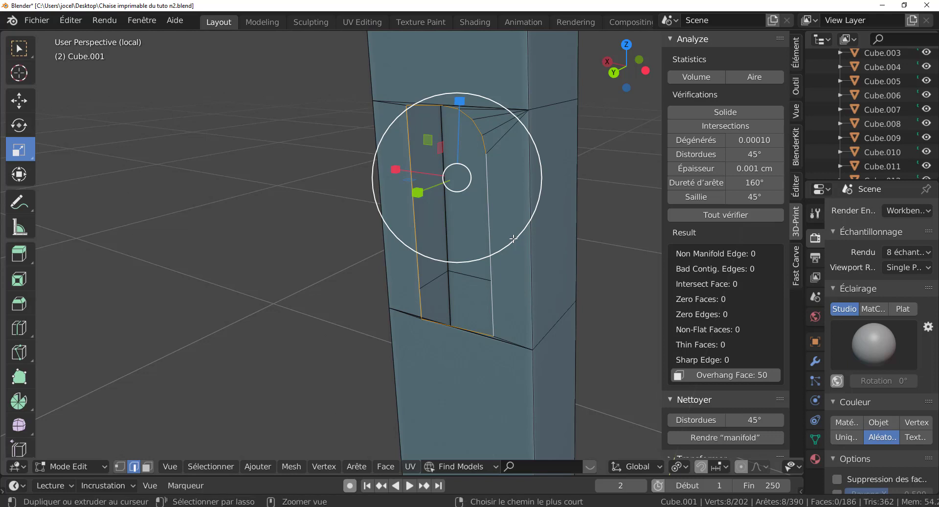
{"action": "key", "text": "ctrl+KP_Add"}
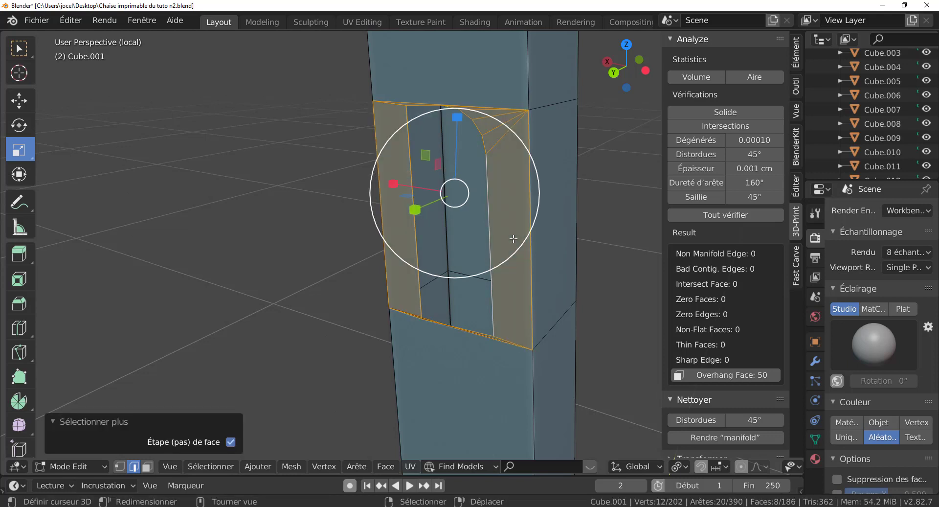
{"action": "key", "text": "x"}
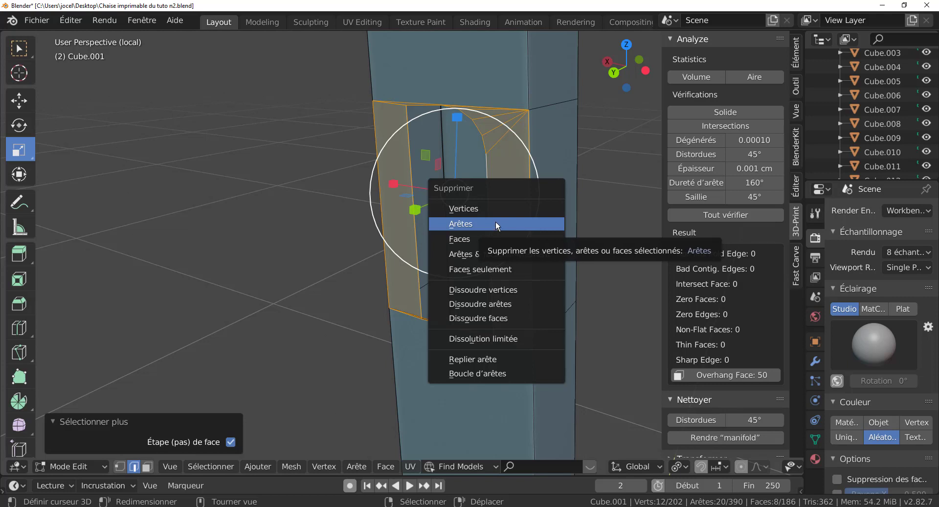
{"action": "left_click", "coordinate": [487, 236]}
{"action": "left_click", "coordinate": [374, 217]}
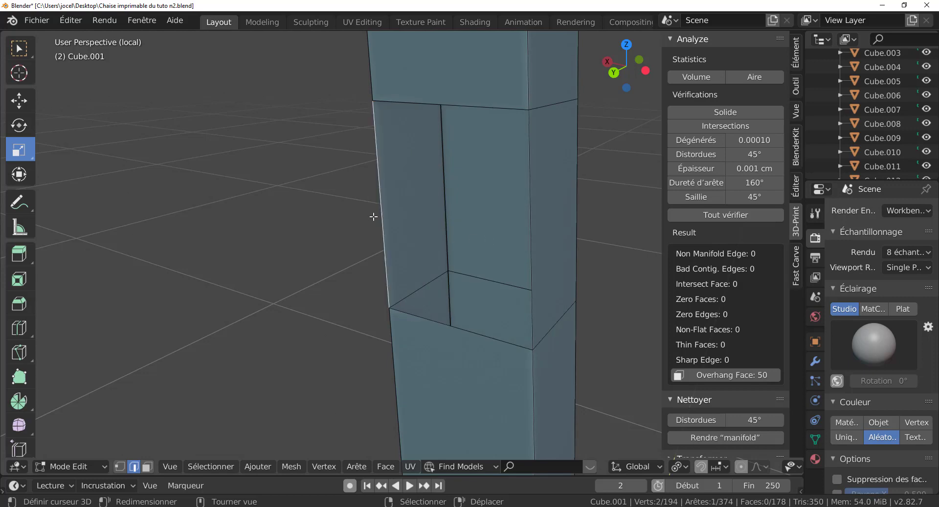
{"action": "left_click", "coordinate": [542, 218], "text": "shift"}
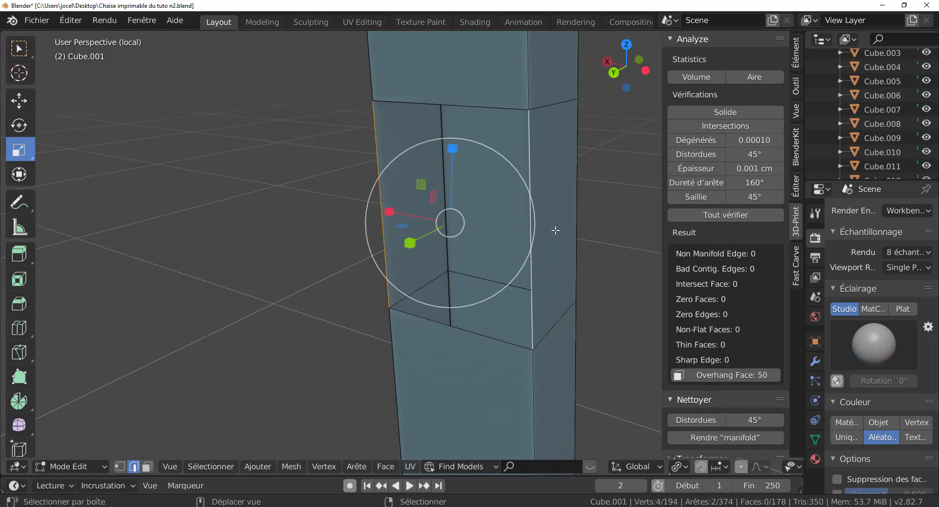
{"action": "key", "text": "f"}
- Replace the second notch's faces with a single filled face
{"action": "key", "text": "KP_Decimal"}
{"action": "scroll", "coordinate": [555, 231], "scroll_direction": "up", "scroll_amount": 2, "text": "shift"}
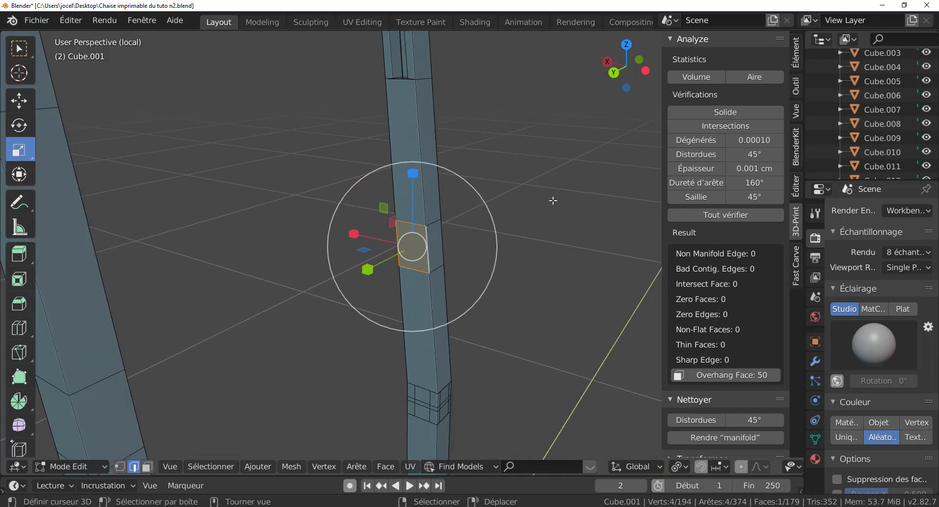
{"action": "scroll", "coordinate": [558, 240], "scroll_direction": "up", "scroll_amount": 2, "text": "shift"}
{"action": "scroll", "coordinate": [558, 239], "scroll_direction": "up", "scroll_amount": 2, "text": "shift"}
{"action": "scroll", "coordinate": [543, 225], "scroll_direction": "up", "scroll_amount": 1, "text": "shift"}
{"action": "scroll", "coordinate": [533, 217], "scroll_direction": "up", "scroll_amount": 2, "text": "shift"}
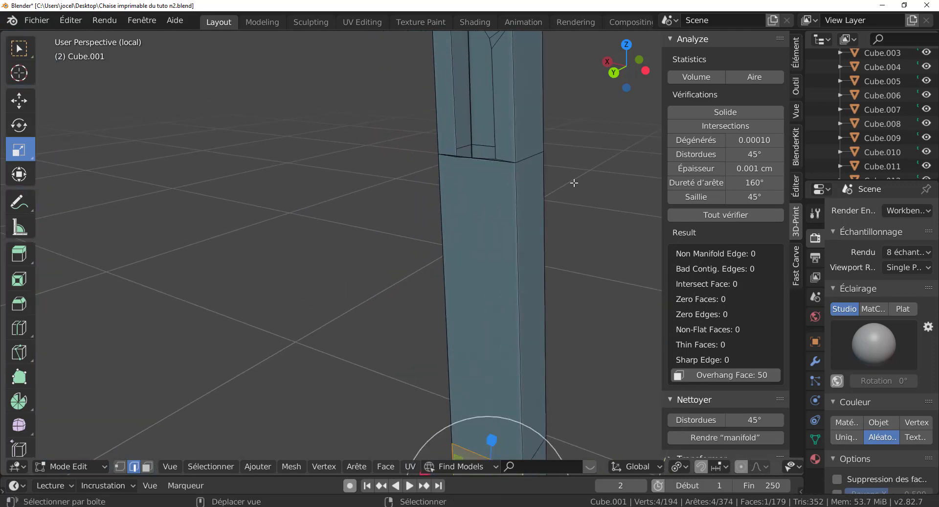
{"action": "scroll", "coordinate": [518, 300], "scroll_direction": "up", "scroll_amount": 2}
{"action": "scroll", "coordinate": [511, 299], "scroll_direction": "up", "scroll_amount": 2}
{"action": "left_click", "coordinate": [451, 186], "text": "alt"}
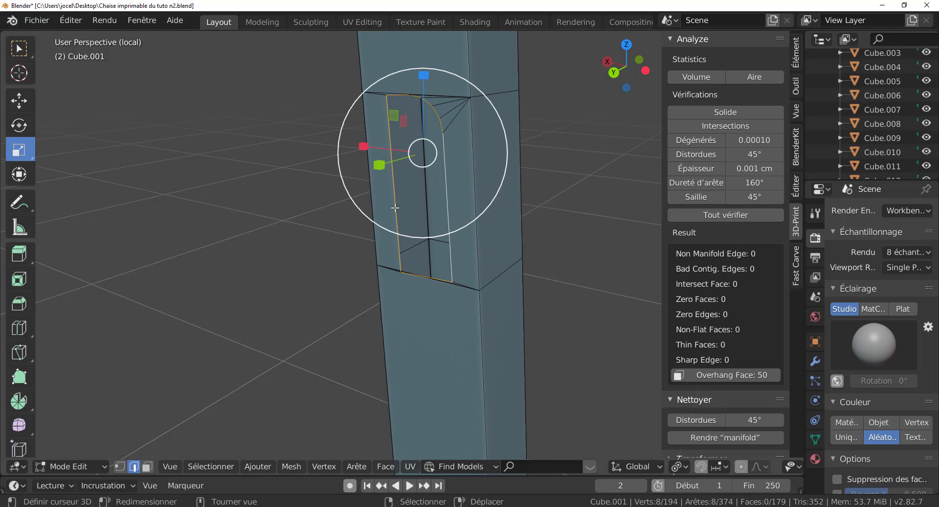
{"action": "key", "text": "ctrl+KP_Add"}
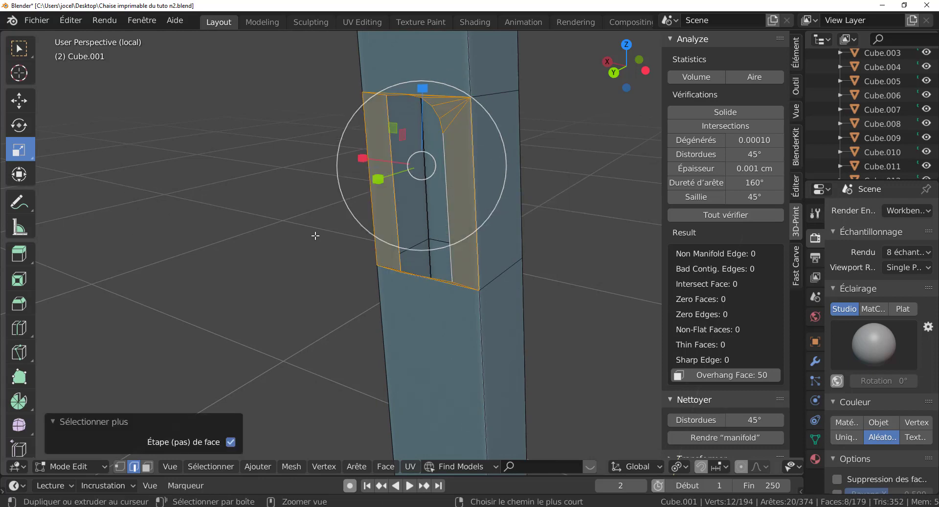
{"action": "key", "text": "x"}
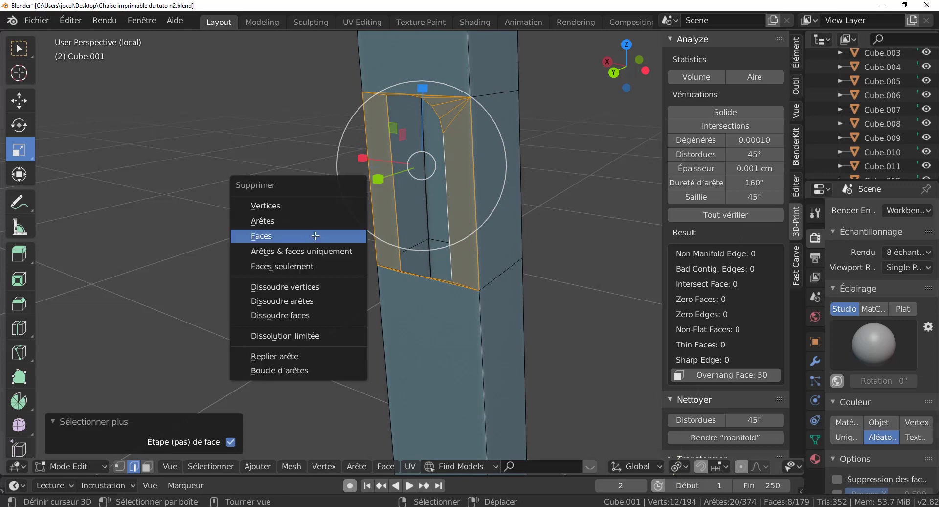
{"action": "left_click", "coordinate": [308, 235]}
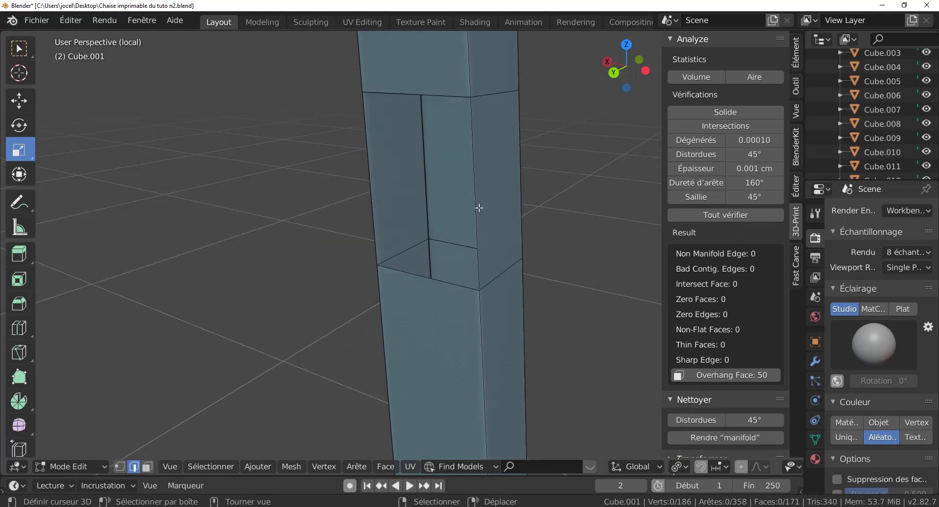
{"action": "left_click", "coordinate": [427, 206], "text": "shift"}
{"action": "key", "text": "f"}
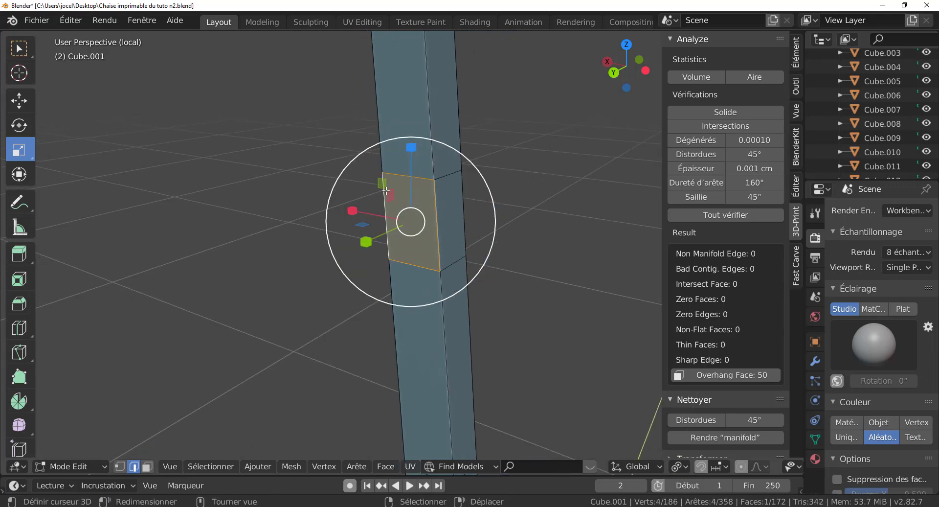
- Delete the third notch's surrounding faces and select the opening's two opposite edges
{"action": "mouse_move", "coordinate": [430, 119]}
{"action": "middle_mouse_down", "text": "shift"}
{"action": "mouse_move", "coordinate": [487, 199]}
{"action": "mouse_move", "coordinate": [444, 284]}
{"action": "middle_mouse_up", "text": "shift"}
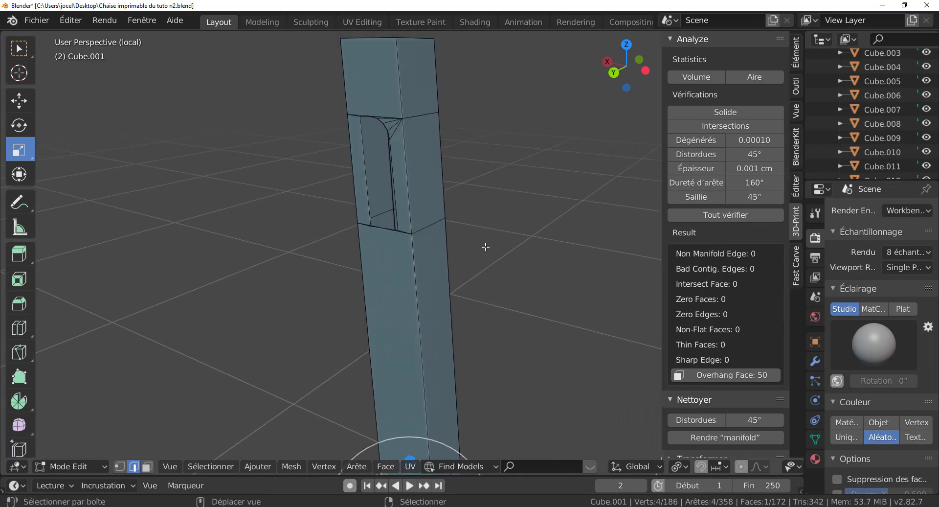
{"action": "scroll", "coordinate": [444, 284], "scroll_direction": "up", "scroll_amount": 4}
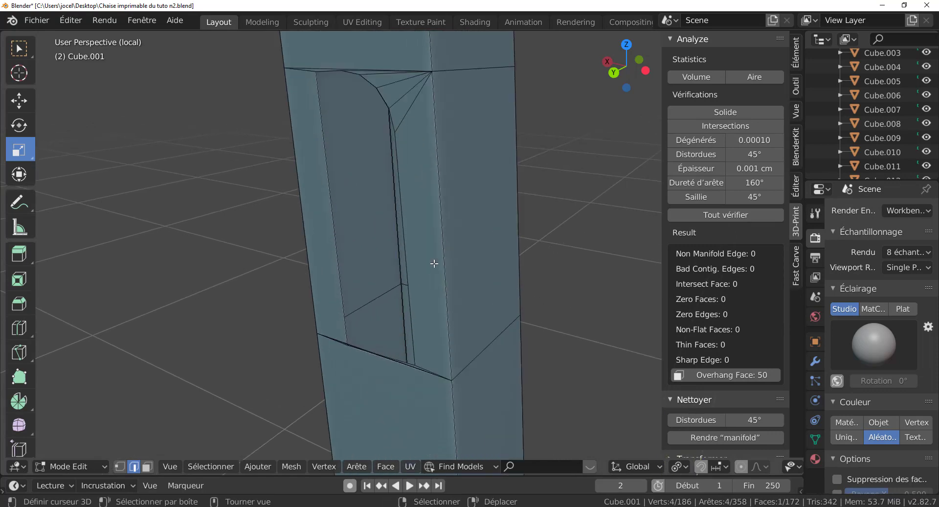
{"action": "left_click", "coordinate": [409, 205], "text": "alt"}
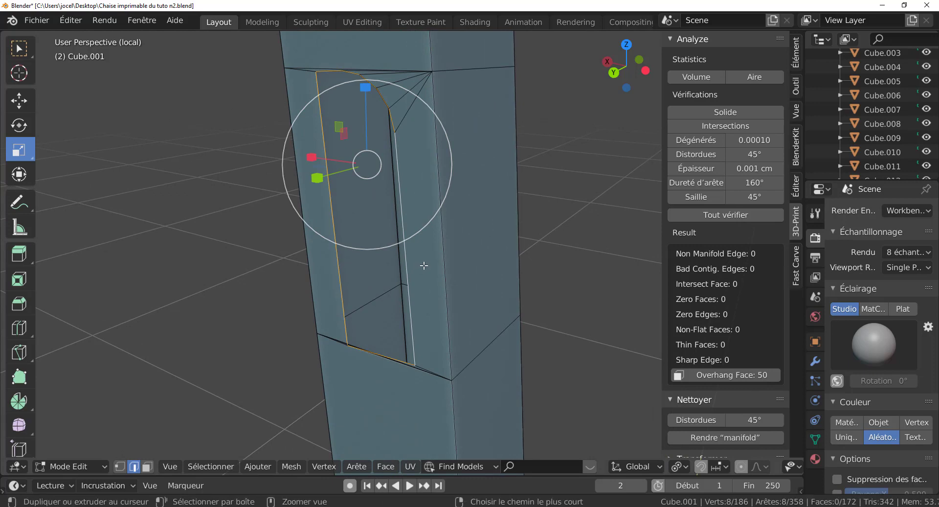
{"action": "key", "text": "ctrl+KP_Add"}
{"action": "key", "text": "x"}
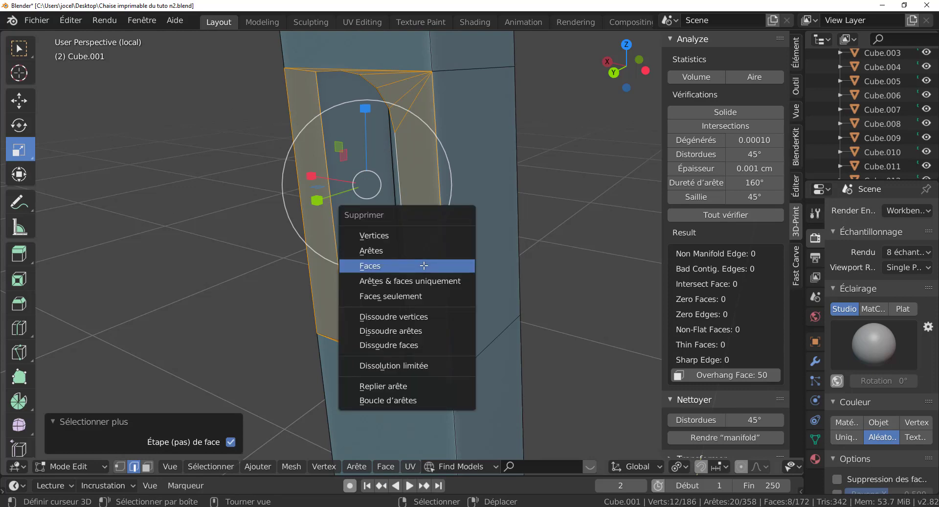
{"action": "left_click", "coordinate": [424, 265]}
{"action": "left_click", "coordinate": [453, 251]}
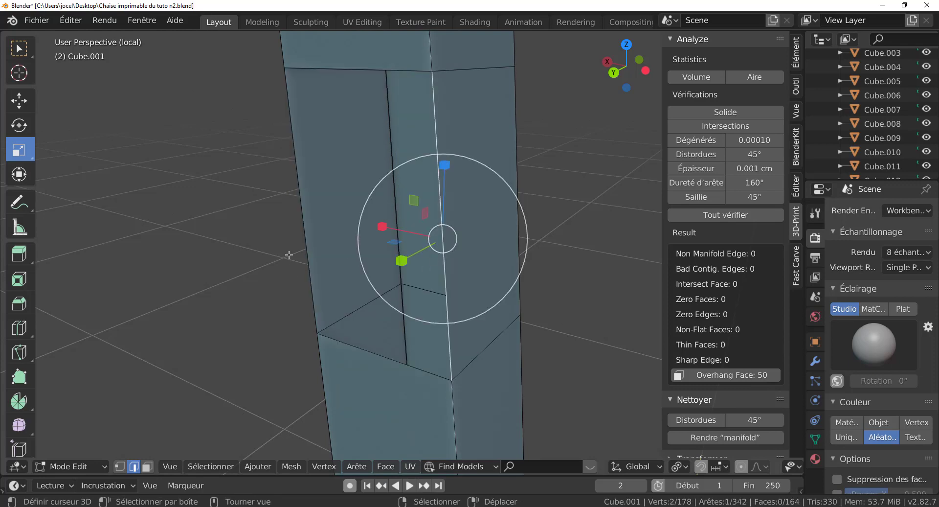
{"action": "scroll", "coordinate": [286, 230], "scroll_direction": "down", "scroll_amount": 3}
{"action": "left_click", "coordinate": [315, 223], "text": "shift"}
- Fill the pending opening, then replace the next notch's faces with one flat face
{"action": "key", "text": "f"}
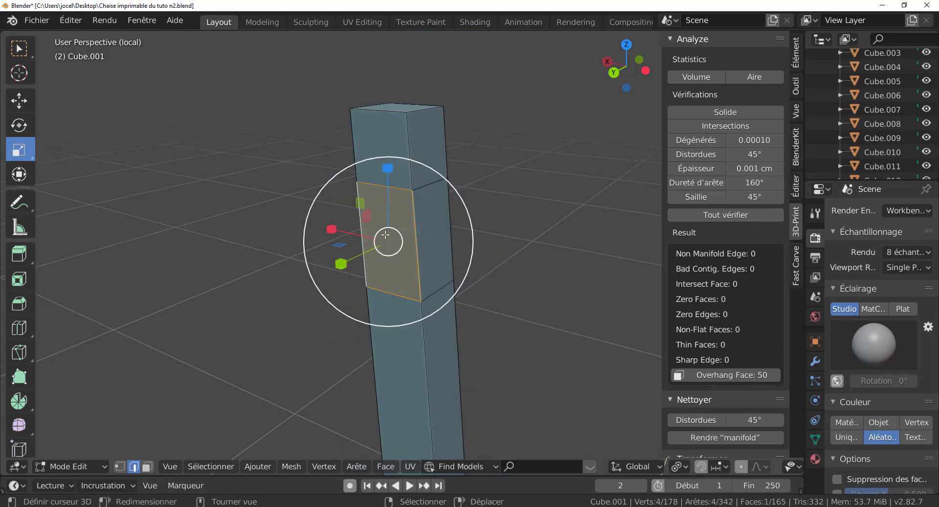
{"action": "scroll", "coordinate": [385, 235], "scroll_direction": "down", "scroll_amount": 3}
{"action": "middle_click_drag", "start_coordinate": [385, 234], "coordinate": [405, 329]}
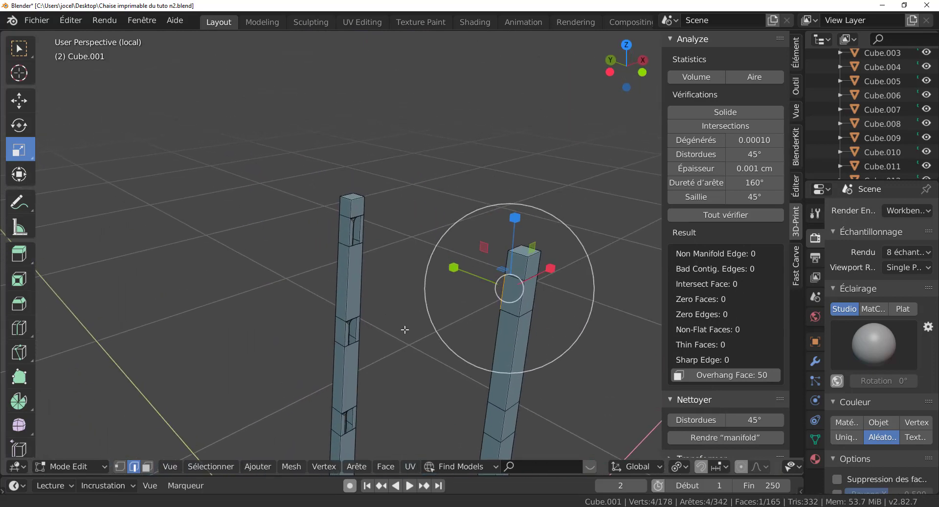
{"action": "scroll", "coordinate": [391, 293], "scroll_direction": "up", "scroll_amount": 3}
{"action": "scroll", "coordinate": [338, 225], "scroll_direction": "up", "scroll_amount": 2}
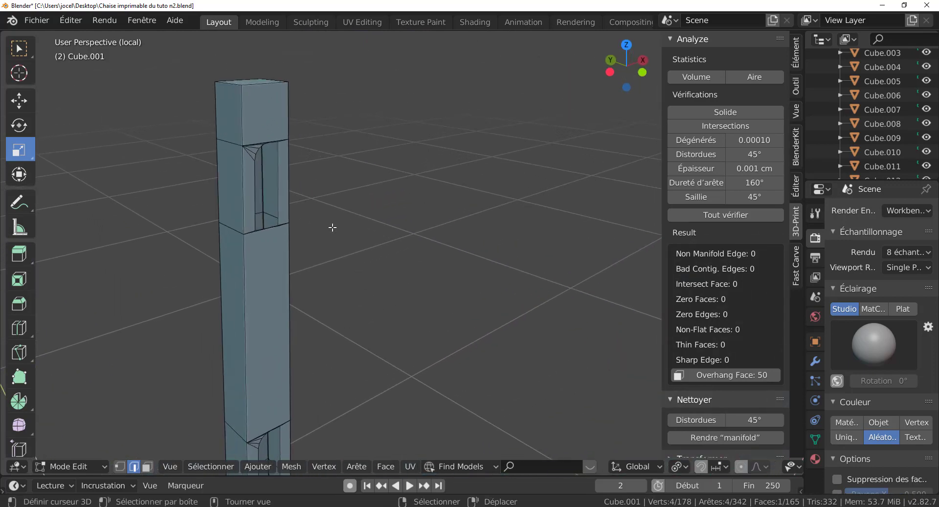
{"action": "left_click", "coordinate": [254, 192], "text": "alt"}
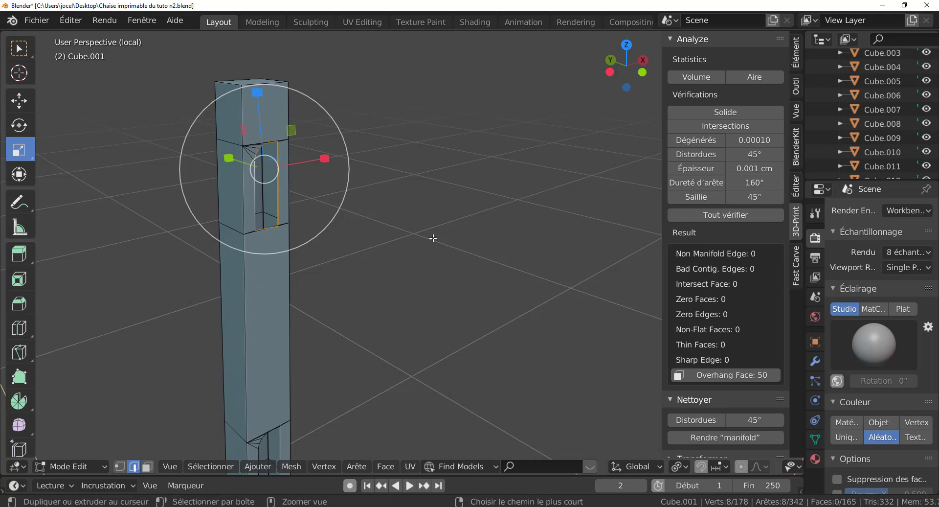
{"action": "key", "text": "ctrl+KP_Add"}
{"action": "key", "text": "x"}
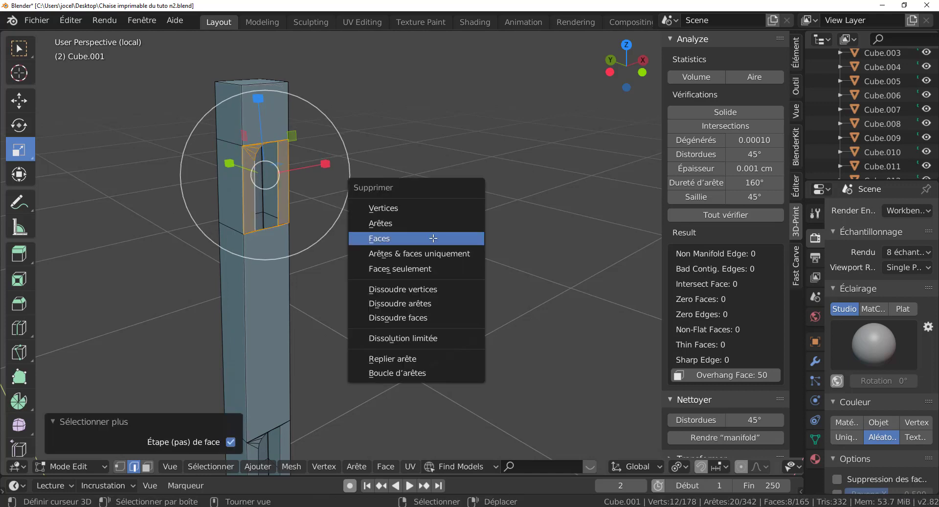
{"action": "left_click", "coordinate": [433, 237]}
{"action": "left_click", "coordinate": [243, 174]}
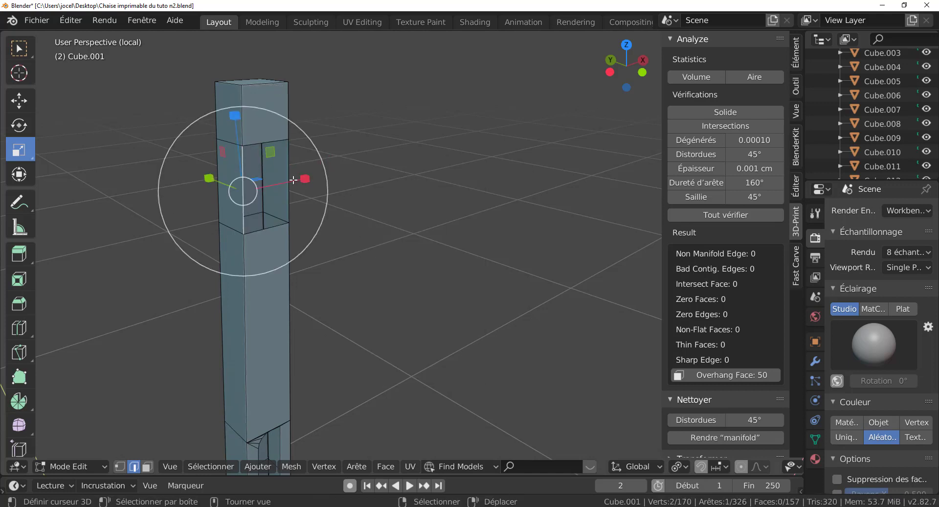
{"action": "left_click", "coordinate": [296, 174], "text": "shift"}
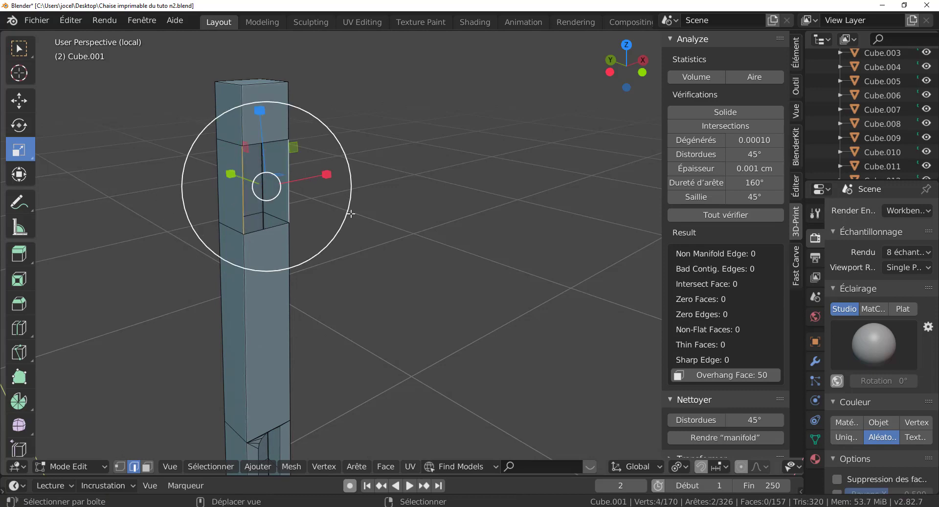
{"action": "key", "text": "f"}
- Delete the faces of the notch further up the leg and fill it with a face
{"action": "scroll", "coordinate": [356, 317], "scroll_direction": "down", "scroll_amount": 1}
{"action": "middle_click_drag", "start_coordinate": [356, 317], "coordinate": [386, 119], "text": "shift"}
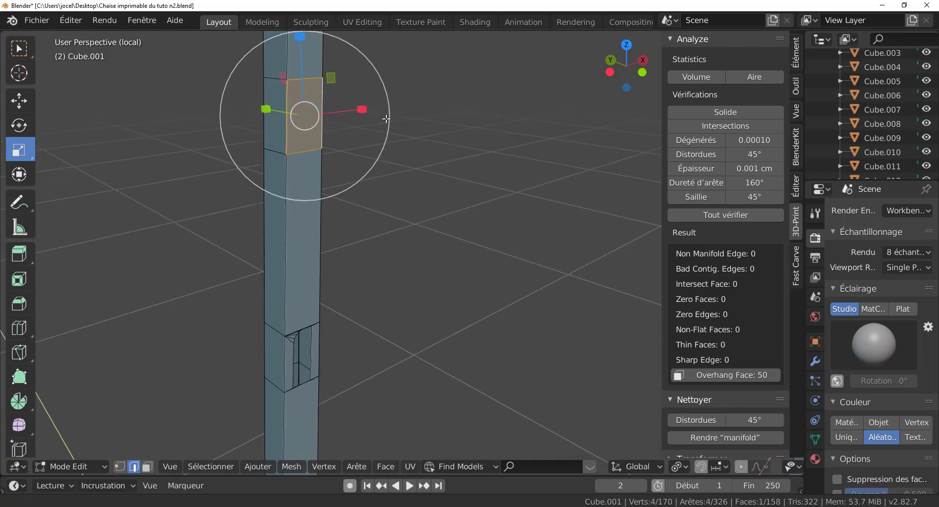
{"action": "scroll", "coordinate": [380, 262], "scroll_direction": "down", "scroll_amount": 2}
{"action": "mouse_move", "coordinate": [380, 263]}
{"action": "middle_mouse_down", "text": "shift"}
{"action": "mouse_move", "coordinate": [345, 216]}
{"action": "mouse_move", "coordinate": [293, 178]}
{"action": "middle_mouse_up", "text": "shift"}
{"action": "scroll", "coordinate": [345, 215], "scroll_direction": "up", "scroll_amount": 1}
{"action": "scroll", "coordinate": [346, 216], "scroll_direction": "up", "scroll_amount": 2}
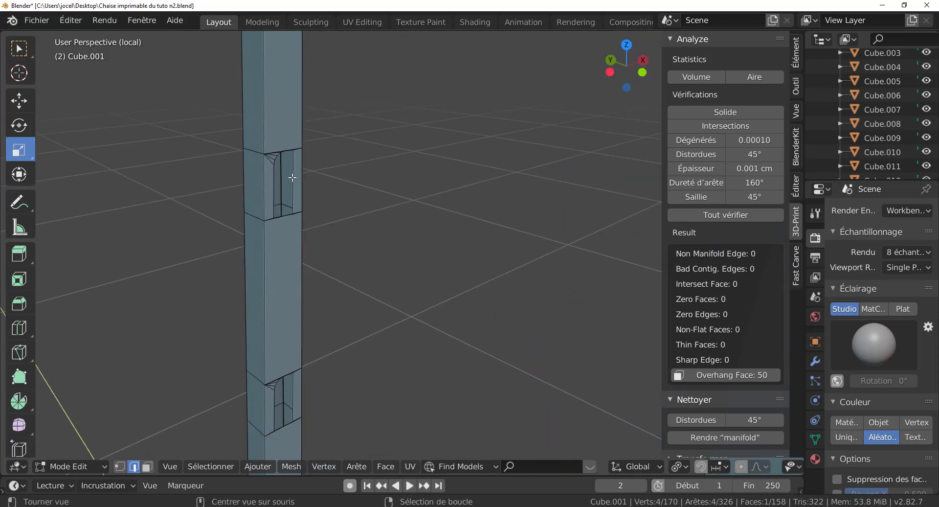
{"action": "left_click", "coordinate": [293, 177], "text": "alt"}
{"action": "scroll", "coordinate": [383, 220], "scroll_direction": "down", "scroll_amount": 1}
{"action": "scroll", "coordinate": [384, 226], "scroll_direction": "down", "scroll_amount": 2}
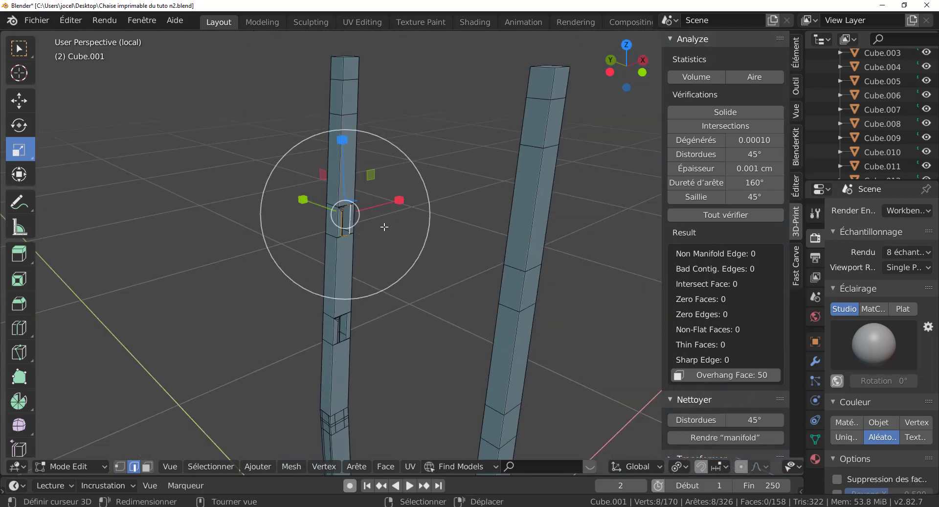
{"action": "scroll", "coordinate": [384, 227], "scroll_direction": "up", "scroll_amount": 2}
{"action": "scroll", "coordinate": [385, 227], "scroll_direction": "up", "scroll_amount": 2}
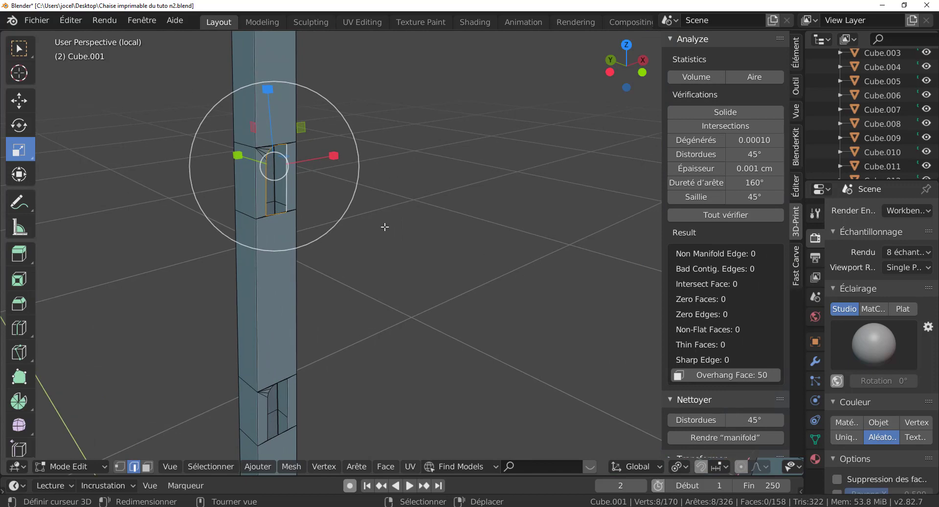
{"action": "key", "text": "ctrl+KP_Add"}
{"action": "key", "text": "x"}
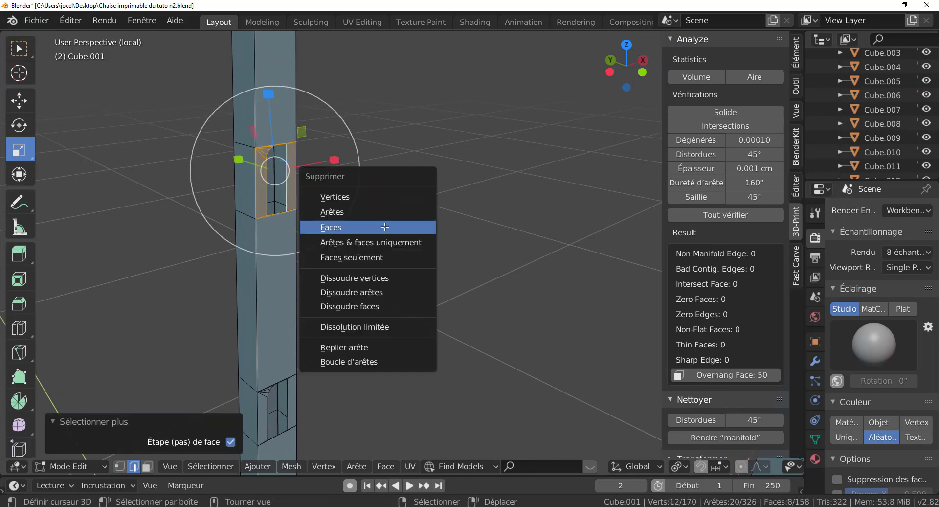
{"action": "left_click", "coordinate": [384, 226]}
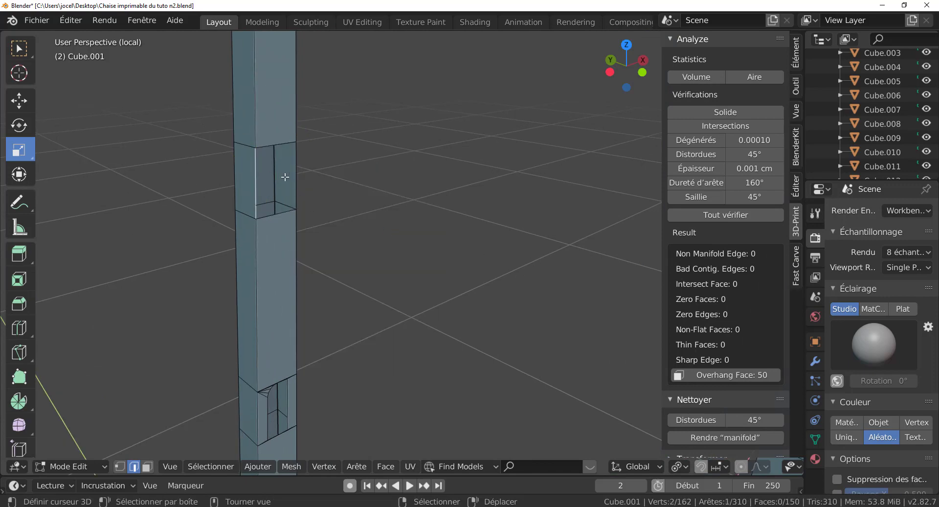
{"action": "key", "text": "f"}
- Replace the lower notch's ring of faces with a single flat face
{"action": "middle_click_drag", "start_coordinate": [364, 272], "coordinate": [458, 137], "text": "shift"}
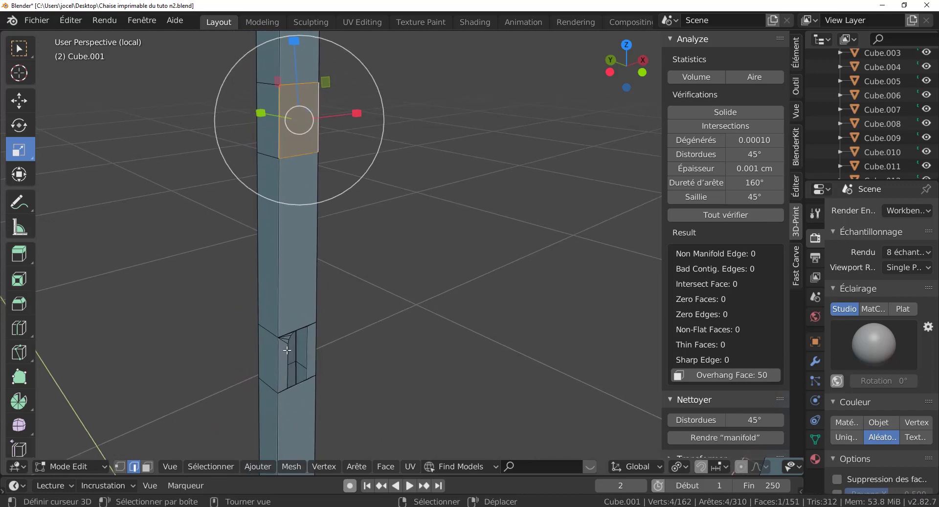
{"action": "left_click", "coordinate": [287, 350], "text": "alt"}
{"action": "scroll", "coordinate": [416, 338], "scroll_direction": "down", "scroll_amount": 2}
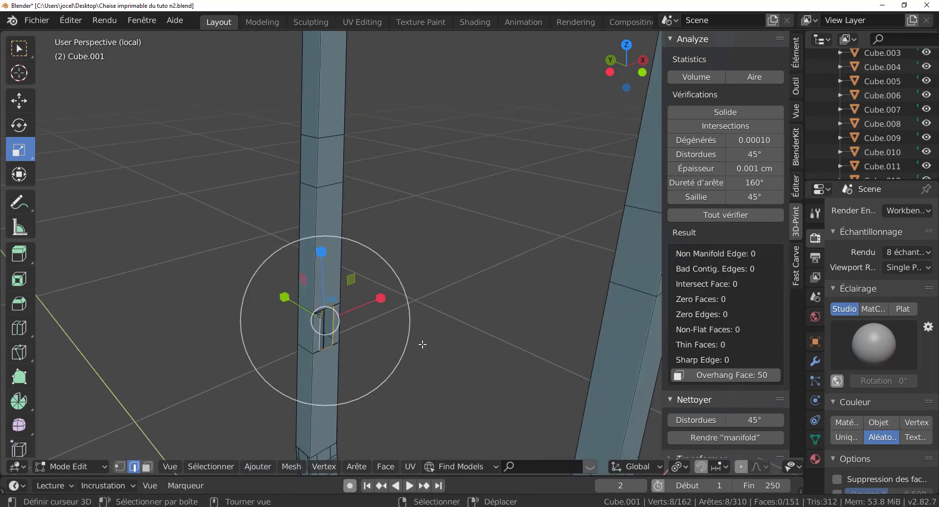
{"action": "middle_click_drag", "start_coordinate": [451, 325], "coordinate": [458, 216]}
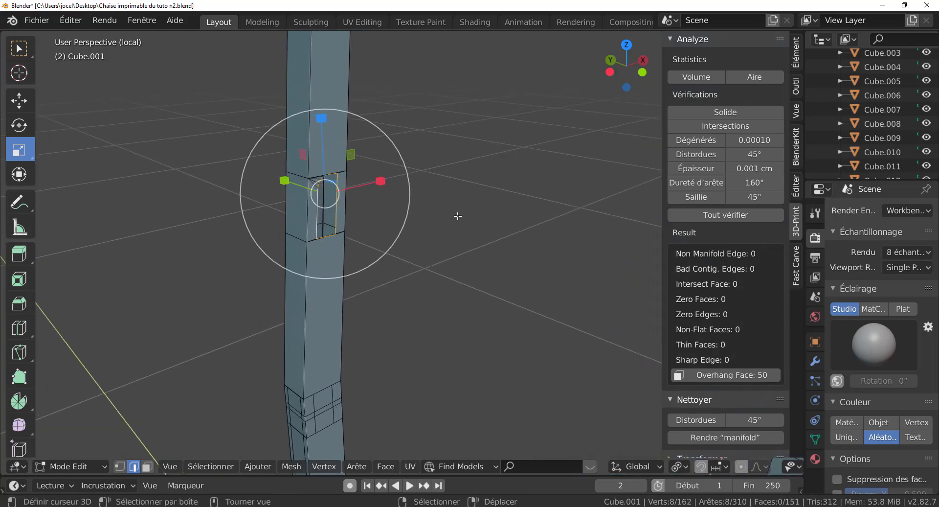
{"action": "key", "text": "ctrl+KP_Add"}
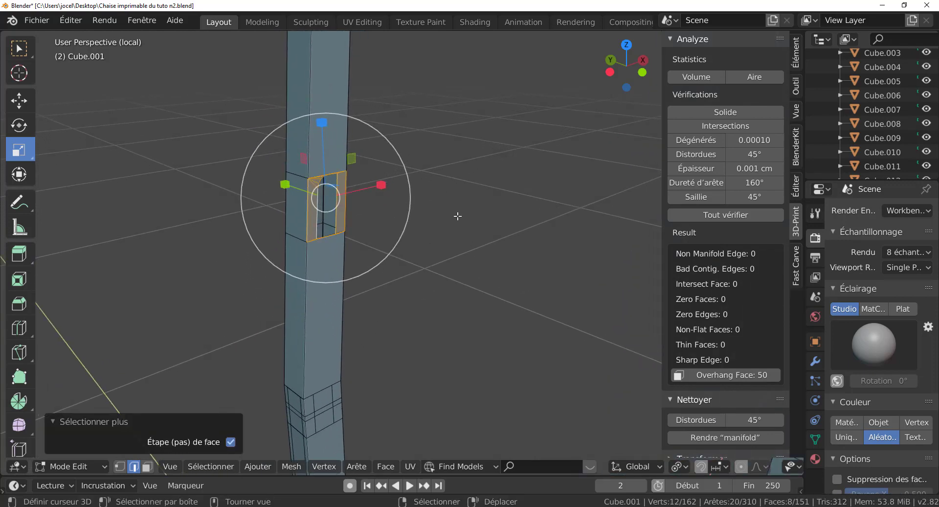
{"action": "key", "text": "x"}
{"action": "left_click", "coordinate": [458, 216]}
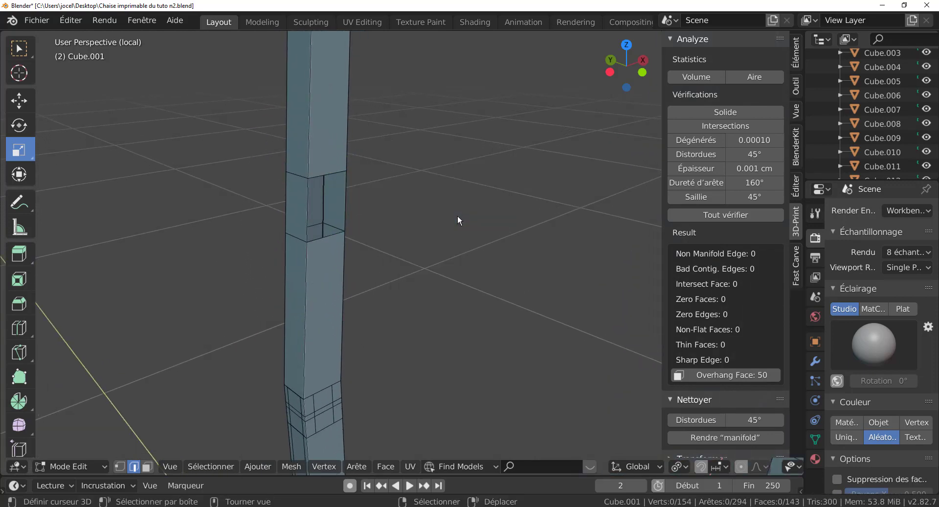
{"action": "left_click", "coordinate": [349, 194]}
{"action": "left_click", "coordinate": [354, 201]}
{"action": "left_click", "coordinate": [360, 206], "text": "shift"}
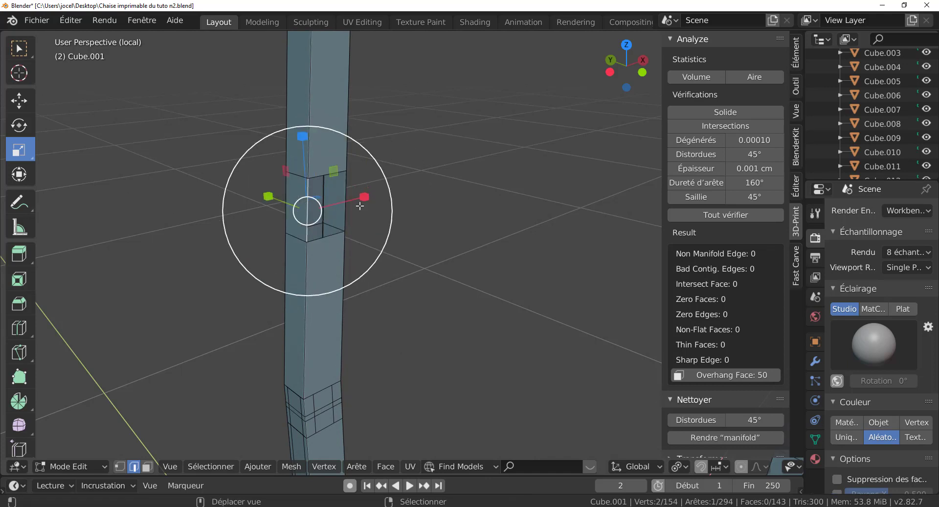
{"action": "key", "text": "f"}
- Return leg Cube.001 to Object Mode
{"action": "middle_click_drag", "start_coordinate": [431, 241], "coordinate": [449, 252]}
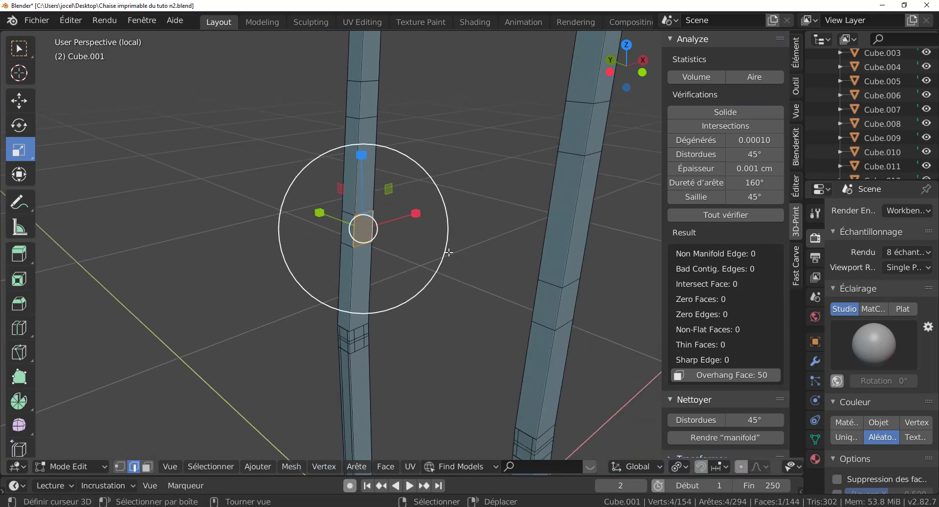
{"action": "key", "text": "Tab"}
{"action": "scroll", "coordinate": [449, 253], "scroll_direction": "down", "scroll_amount": 2}
{"action": "scroll", "coordinate": [450, 264], "scroll_direction": "down", "scroll_amount": 3}
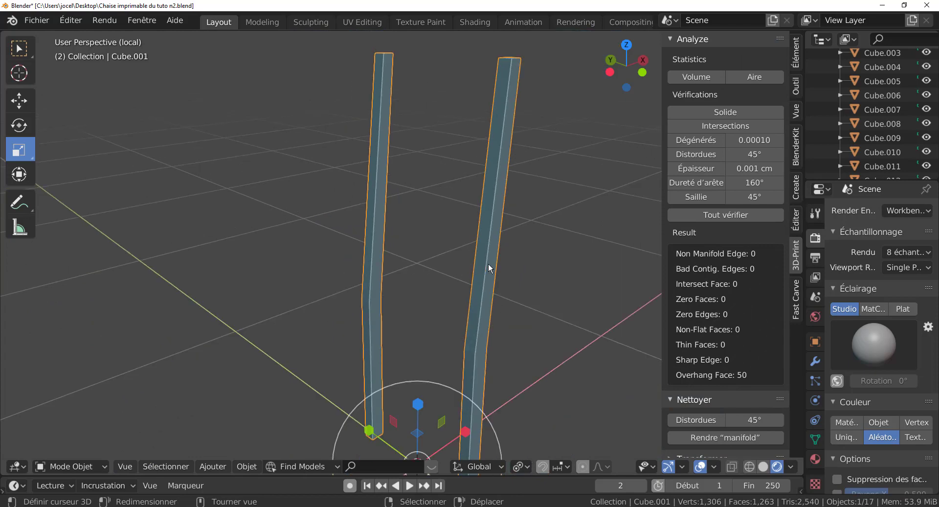
- Run Tout vérifier, apply Rendre "manifold", and recheck Cube.001 to confirm 0 non-manifold edges
{"action": "key", "text": "Tab"}
{"action": "key", "text": "Tab"}
{"action": "scroll", "coordinate": [579, 280], "scroll_direction": "down", "scroll_amount": 2}
{"action": "scroll", "coordinate": [535, 283], "scroll_direction": "down", "scroll_amount": 2}
{"action": "left_click", "coordinate": [720, 212]}
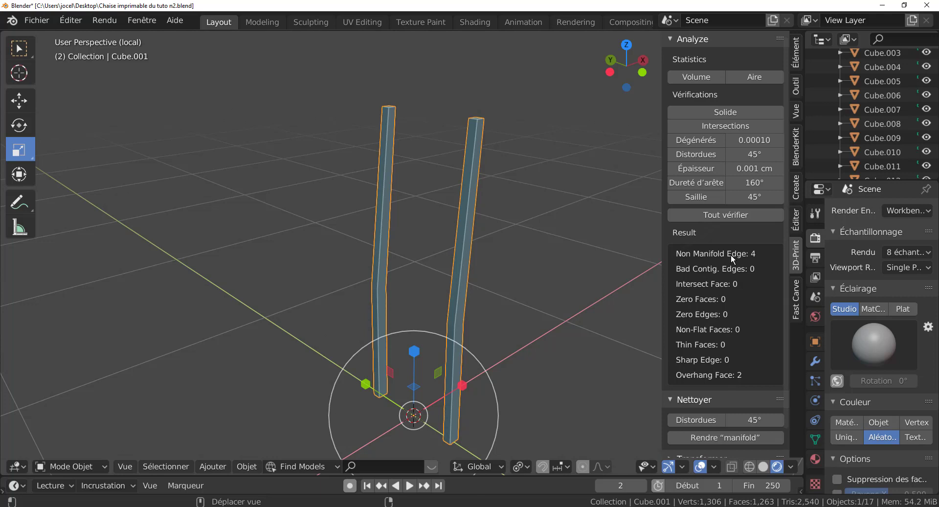
{"action": "scroll", "coordinate": [694, 415], "scroll_direction": "down", "scroll_amount": 2}
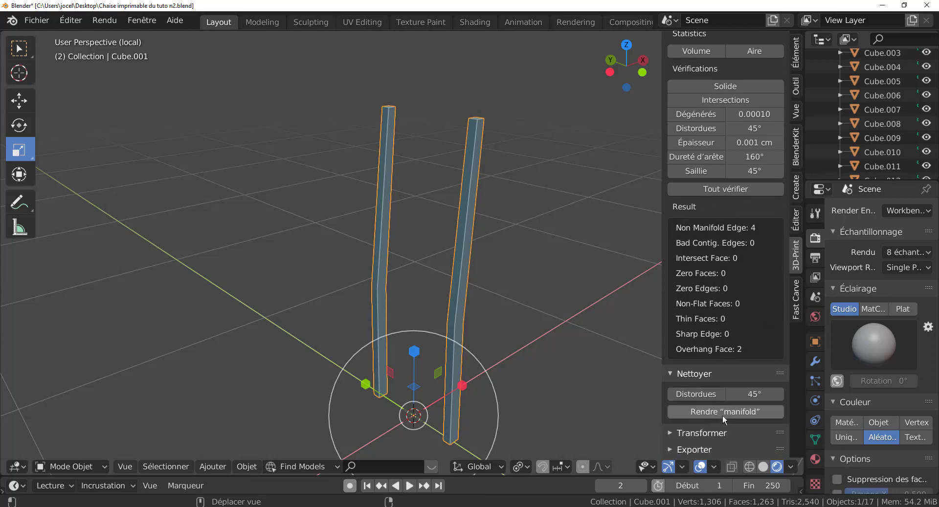
{"action": "left_click", "coordinate": [735, 410]}
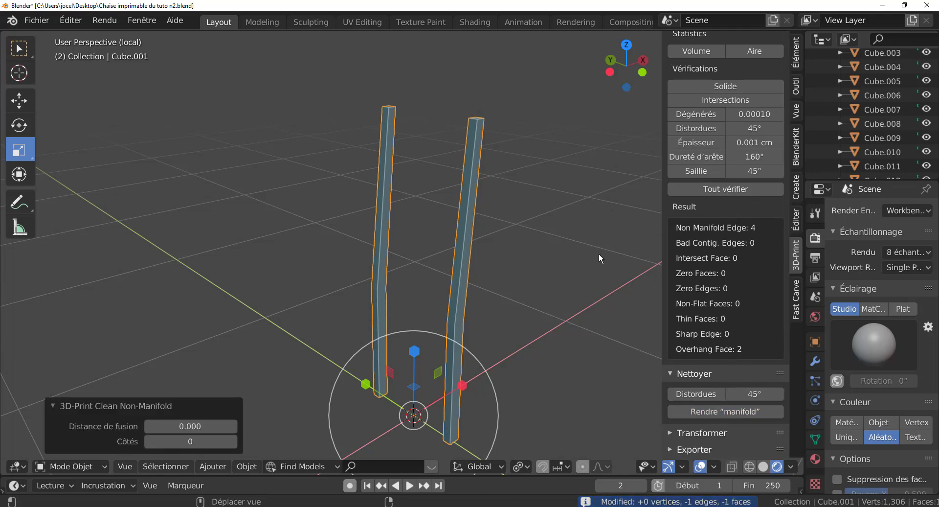
{"action": "left_click", "coordinate": [736, 187]}
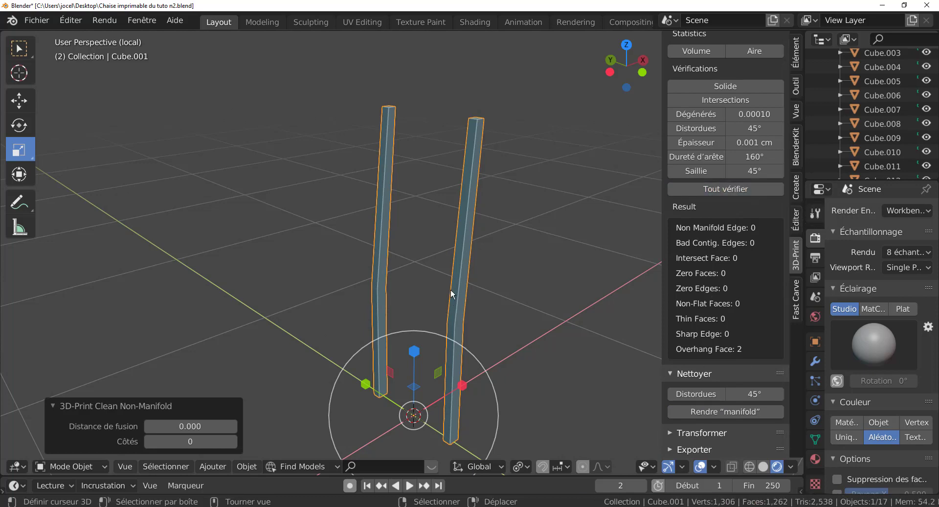
{"action": "key", "text": "Tab"}
- Separate the right back post into its own object using Select Linked and P > Sélection
{"action": "scroll", "coordinate": [453, 294], "scroll_direction": "up", "scroll_amount": 3}
{"action": "left_click", "coordinate": [484, 271]}
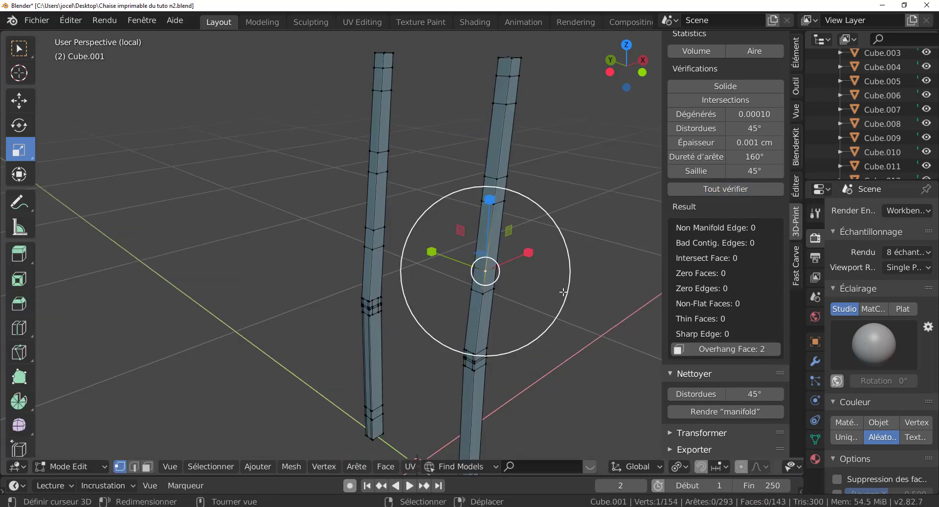
{"action": "key", "text": "ctrl+l"}
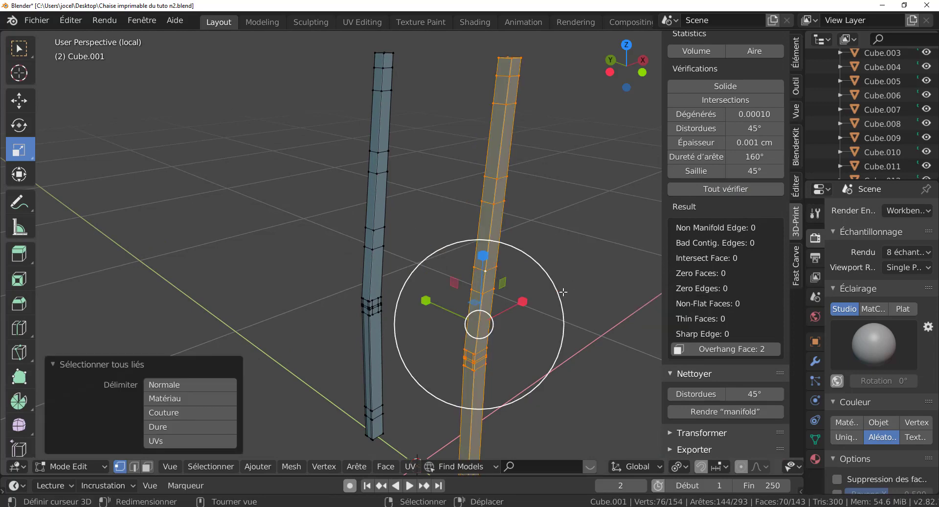
{"action": "scroll", "coordinate": [564, 292], "scroll_direction": "down", "scroll_amount": 2}
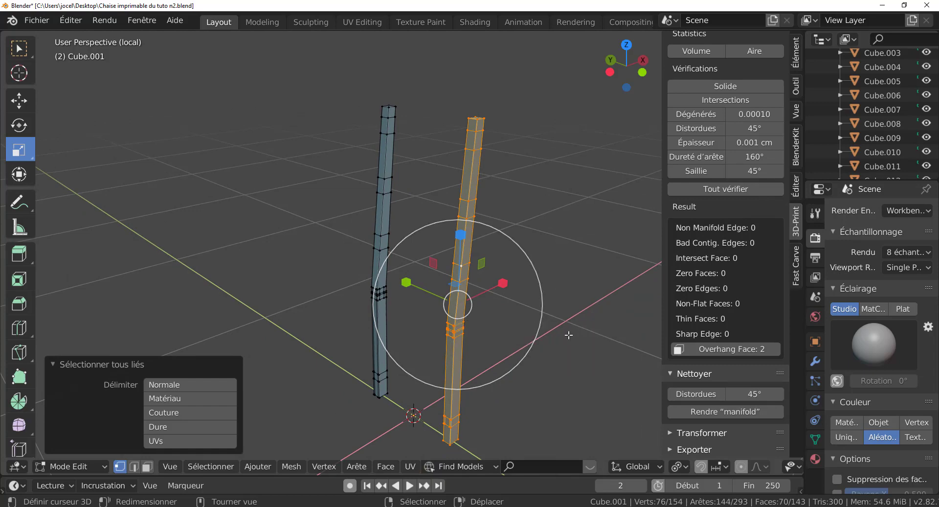
{"action": "key", "text": "p"}
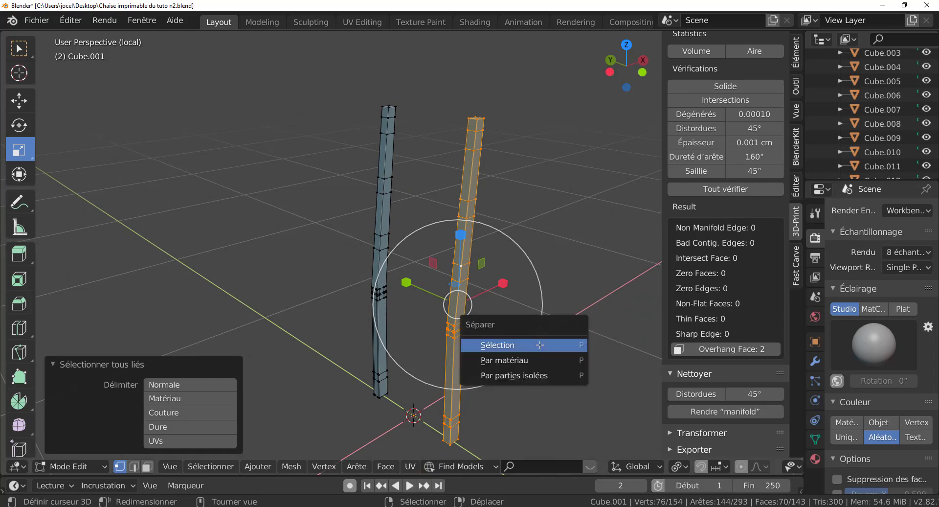
{"action": "left_click", "coordinate": [540, 345]}
{"action": "key", "text": "Tab"}
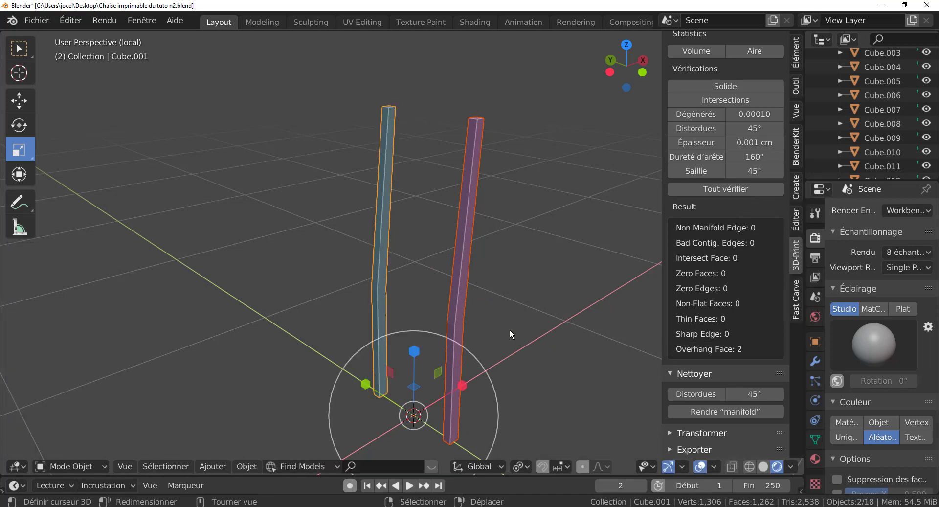
- Run the 3D-Print checks on the separated right post and on the left post Cube.001
{"action": "left_click", "coordinate": [461, 272]}
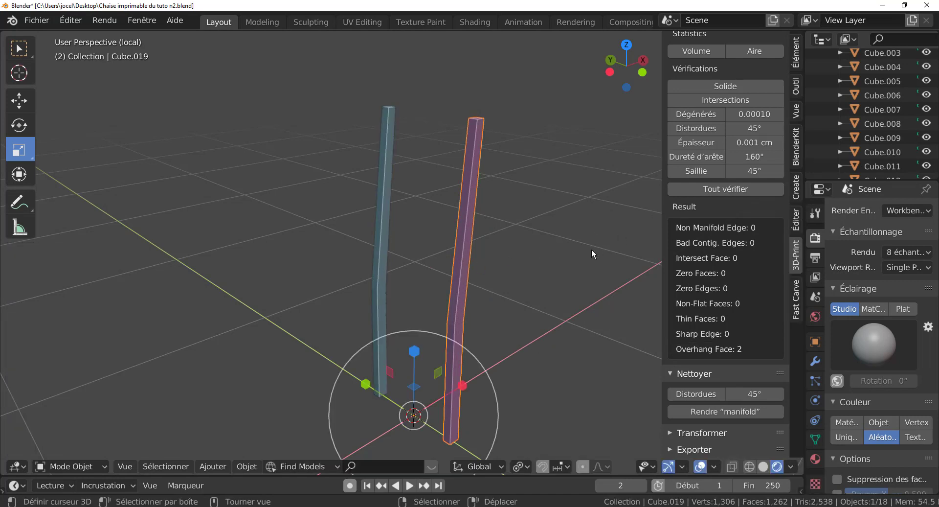
{"action": "left_click", "coordinate": [732, 188]}
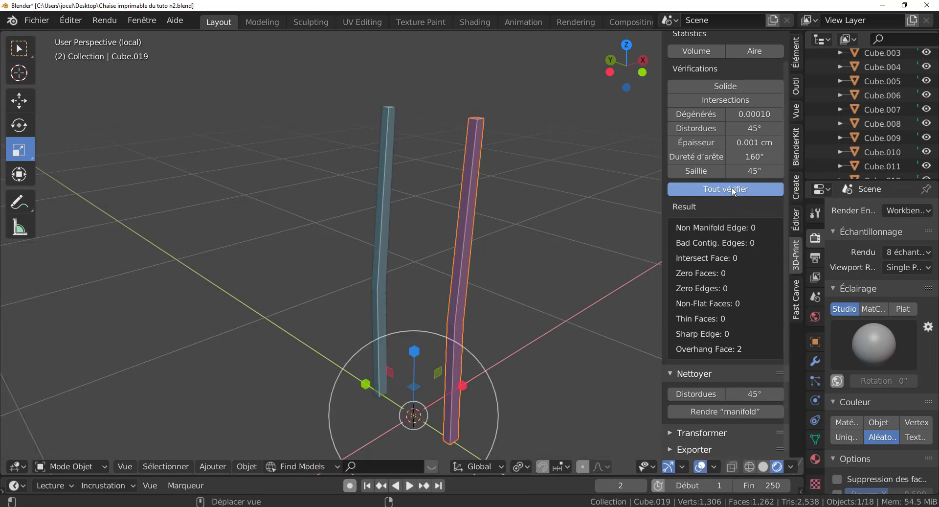
{"action": "left_click", "coordinate": [389, 255]}
{"action": "left_click", "coordinate": [701, 190]}
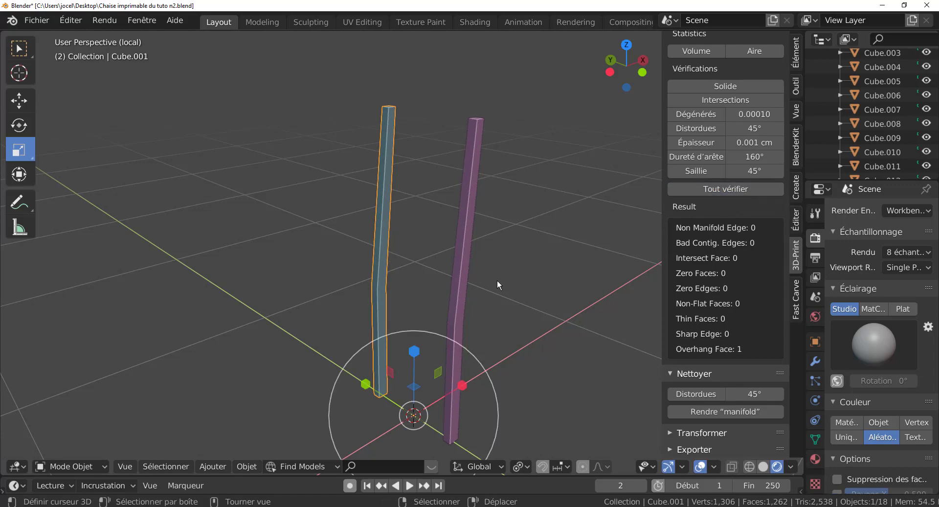
{"action": "scroll", "coordinate": [497, 284], "scroll_direction": "down", "scroll_amount": 2}
{"action": "key", "text": "Tab"}
{"action": "key", "text": "Tab"}
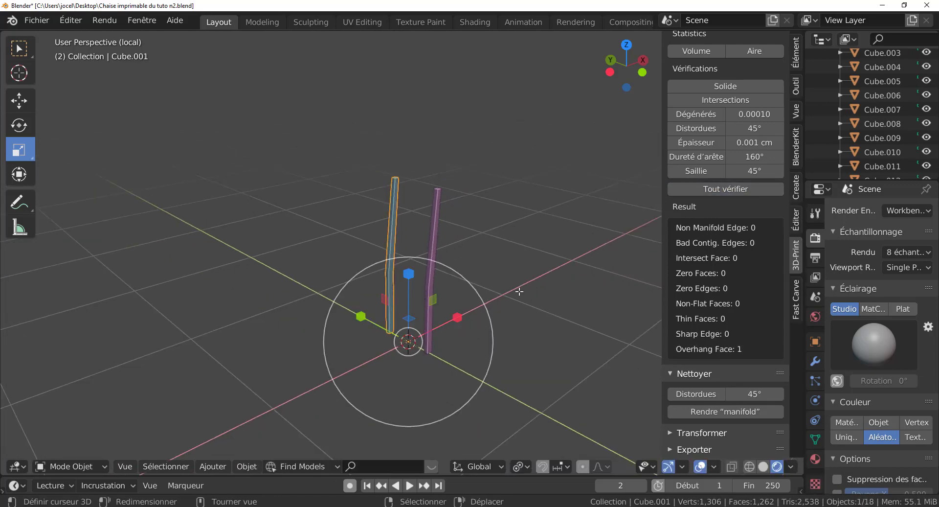
- Leave local view and orbit to see the whole chair from the side
{"action": "key", "text": "KP_Divide"}
{"action": "scroll", "coordinate": [520, 291], "scroll_direction": "down", "scroll_amount": 3}
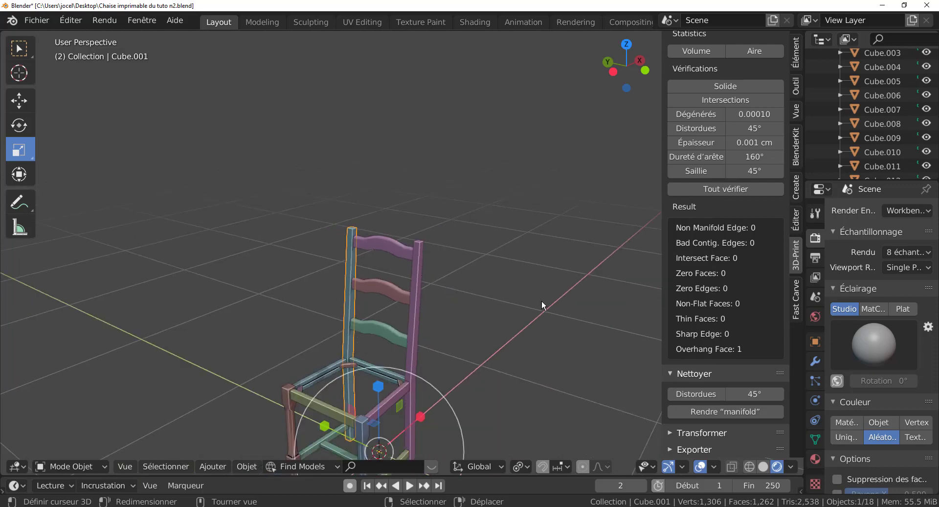
{"action": "scroll", "coordinate": [540, 217], "scroll_direction": "down", "scroll_amount": 1}
{"action": "scroll", "coordinate": [471, 275], "scroll_direction": "up", "scroll_amount": 1}
{"action": "middle_click_drag", "start_coordinate": [506, 344], "coordinate": [484, 355]}
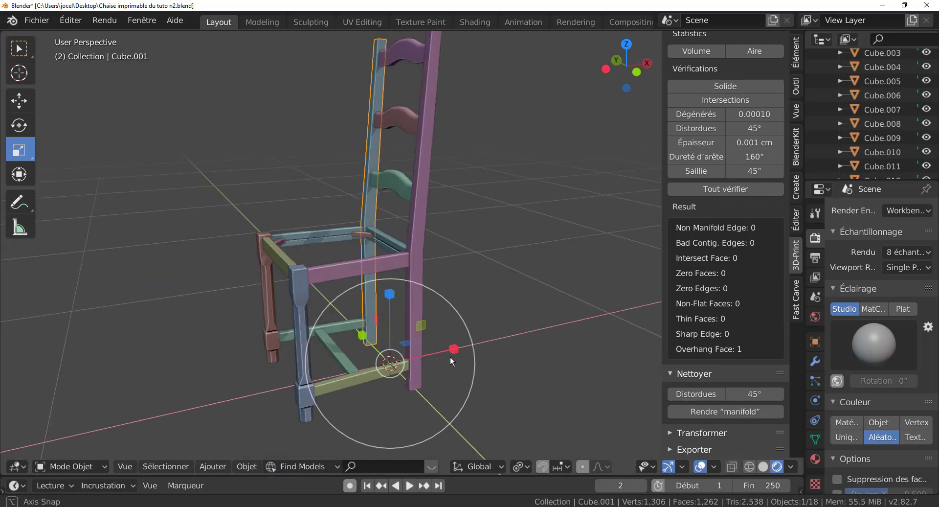
{"action": "middle_click_drag", "start_coordinate": [411, 382], "coordinate": [405, 367]}
- Run print checks on front rail Cube.011 and front leg Cube.014, then select seat rail Cube.010
{"action": "left_click", "coordinate": [404, 367]}
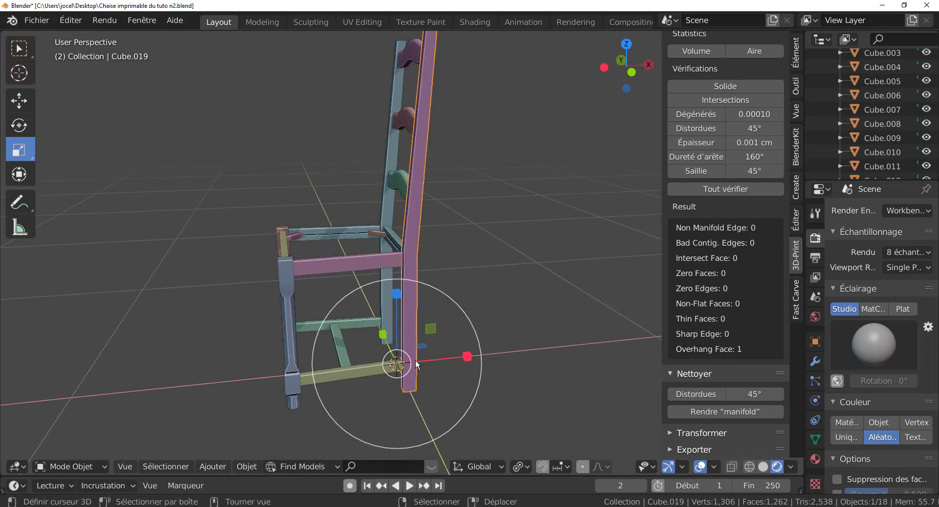
{"action": "left_click", "coordinate": [373, 373]}
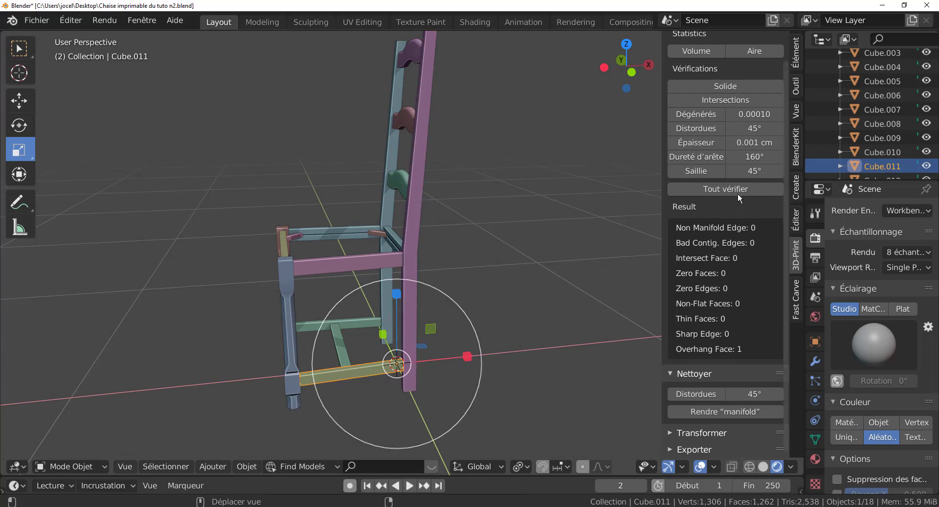
{"action": "left_click", "coordinate": [700, 190]}
{"action": "left_click", "coordinate": [292, 319]}
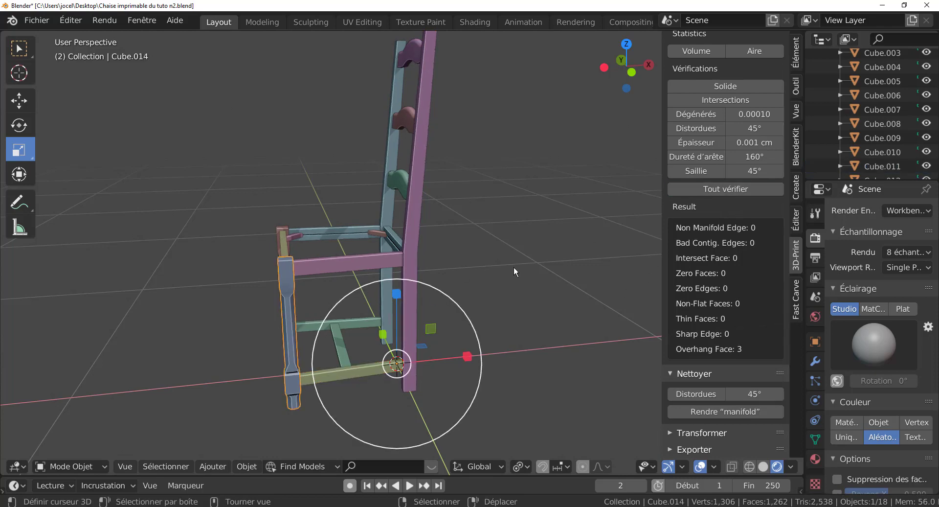
{"action": "left_click", "coordinate": [722, 190]}
{"action": "mouse_move", "coordinate": [548, 288]}
{"action": "middle_mouse_down"}
{"action": "mouse_move", "coordinate": [433, 307]}
{"action": "mouse_move", "coordinate": [454, 257]}
{"action": "middle_mouse_up"}
{"action": "left_click", "coordinate": [454, 258]}
{"action": "left_click", "coordinate": [718, 189]}
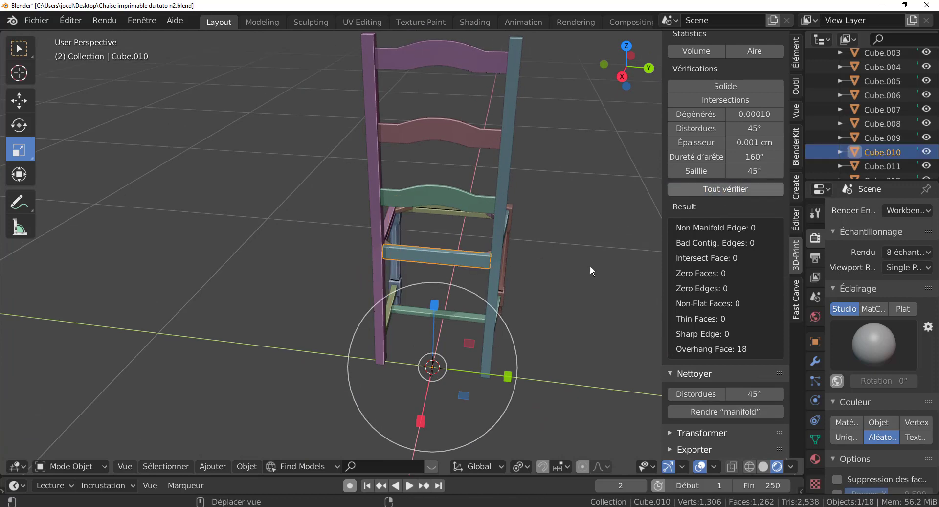
{"action": "middle_click_drag", "start_coordinate": [590, 265], "coordinate": [367, 257]}
{"action": "mouse_move", "coordinate": [413, 301]}
{"action": "middle_mouse_down"}
{"action": "mouse_move", "coordinate": [398, 302]}
{"action": "mouse_move", "coordinate": [457, 331]}
{"action": "middle_mouse_up"}
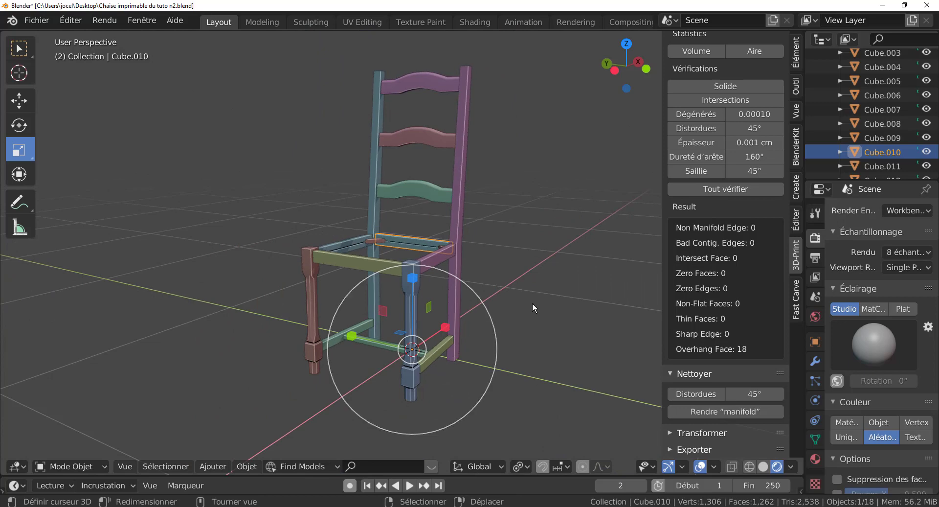
{"action": "mouse_move", "coordinate": [534, 265]}
{"action": "middle_mouse_down"}
{"action": "mouse_move", "coordinate": [548, 293]}
{"action": "mouse_move", "coordinate": [541, 299]}
{"action": "mouse_move", "coordinate": [530, 276]}
{"action": "mouse_move", "coordinate": [527, 304]}
{"action": "middle_mouse_up"}
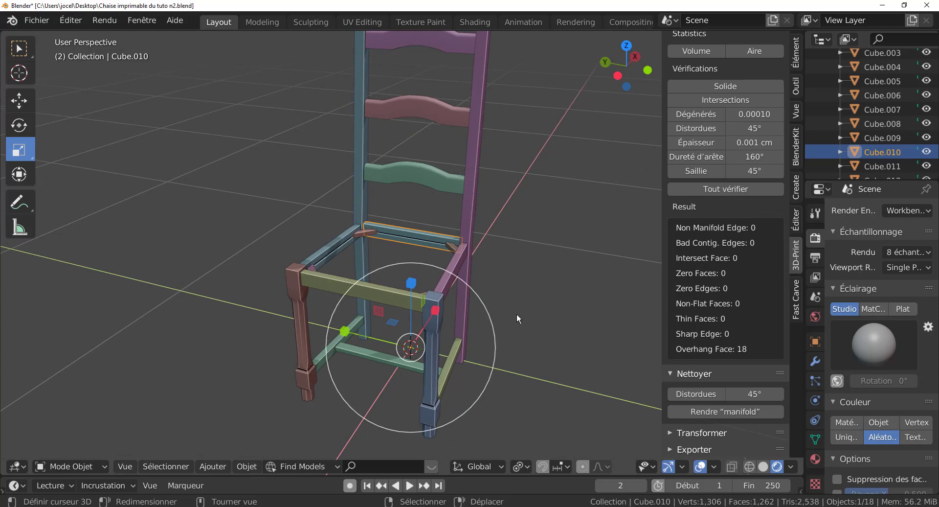
{"action": "scroll", "coordinate": [517, 318], "scroll_direction": "up", "scroll_amount": 2}
{"action": "key", "text": "g"}
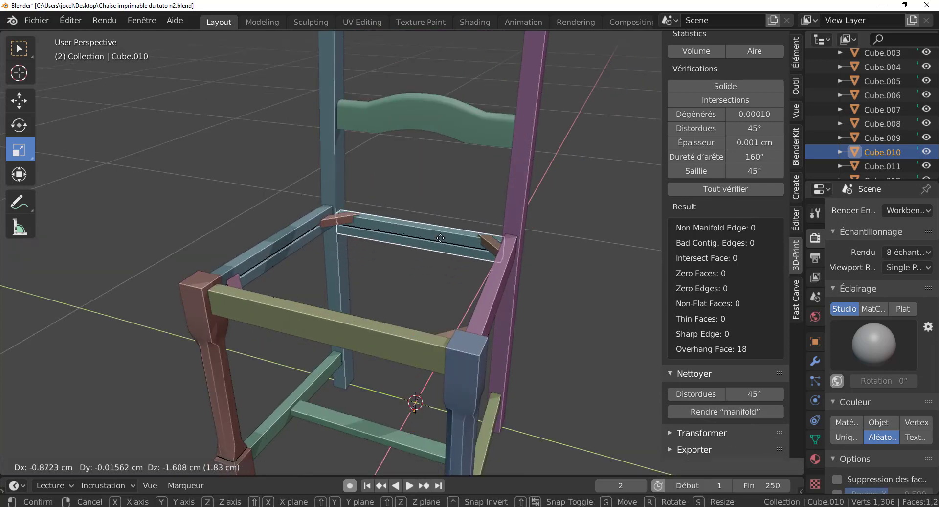
{"action": "key", "text": "Escape"}
{"action": "scroll", "coordinate": [498, 280], "scroll_direction": "down", "scroll_amount": 2}
{"action": "mouse_move", "coordinate": [521, 300]}
{"action": "middle_mouse_down"}
{"action": "mouse_move", "coordinate": [509, 305]}
{"action": "mouse_move", "coordinate": [494, 286]}
{"action": "mouse_move", "coordinate": [456, 303]}
{"action": "middle_mouse_up"}
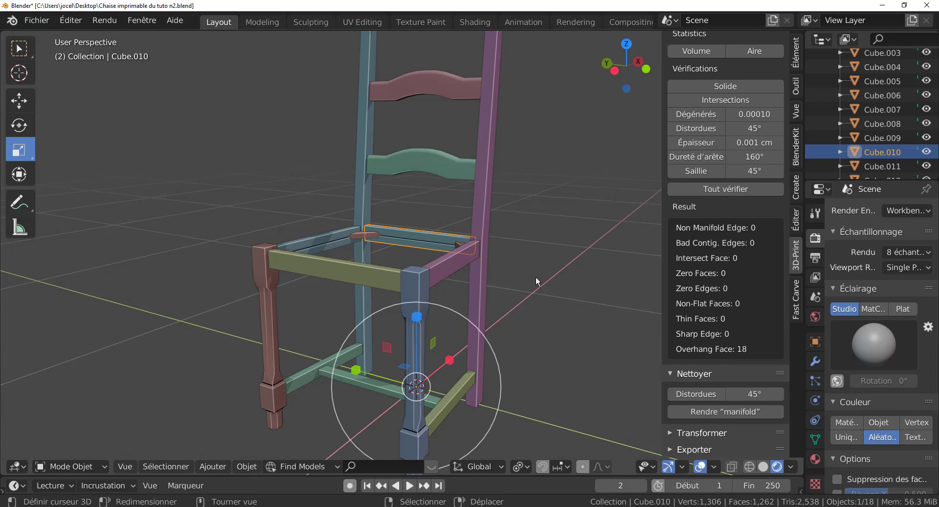
{"action": "scroll", "coordinate": [561, 313], "scroll_direction": "up", "scroll_amount": 3}
{"action": "scroll", "coordinate": [562, 315], "scroll_direction": "up", "scroll_amount": 3}
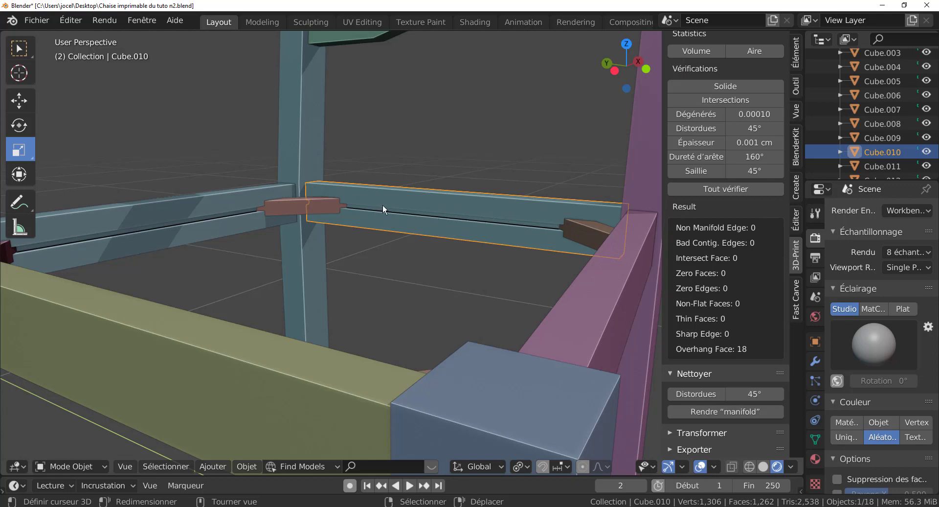
{"action": "left_click", "coordinate": [251, 219]}
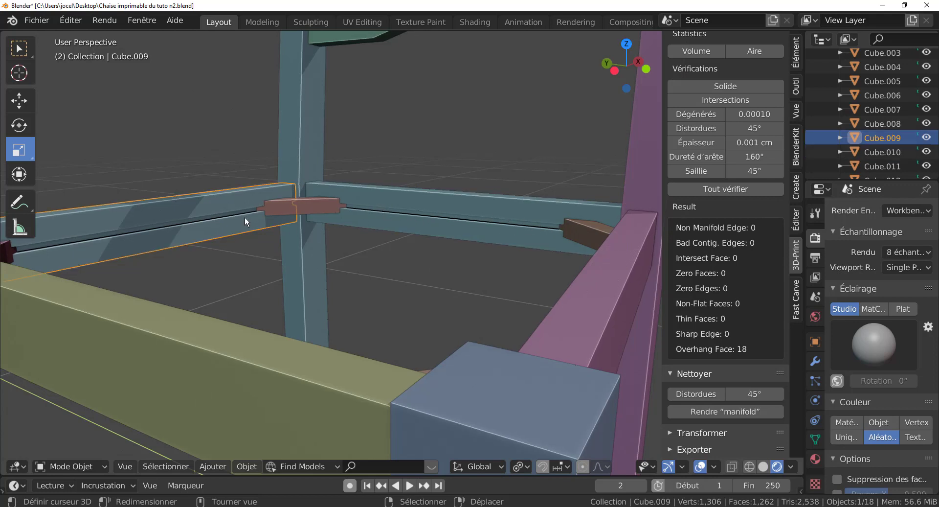
{"action": "scroll", "coordinate": [345, 245], "scroll_direction": "down", "scroll_amount": 3}
{"action": "mouse_move", "coordinate": [346, 246]}
{"action": "middle_mouse_down"}
{"action": "mouse_move", "coordinate": [337, 274]}
{"action": "mouse_move", "coordinate": [284, 283]}
{"action": "mouse_move", "coordinate": [473, 290]}
{"action": "mouse_move", "coordinate": [524, 254]}
{"action": "middle_mouse_up"}
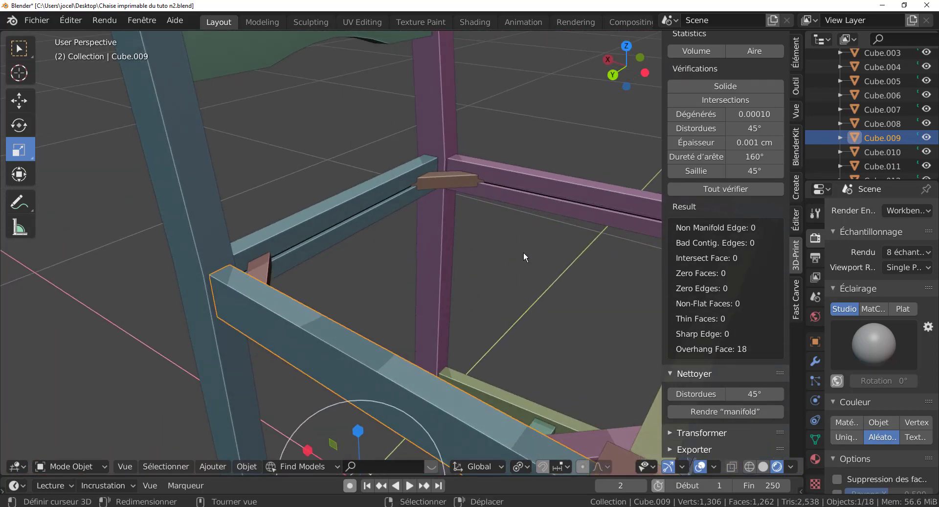
{"action": "left_click", "coordinate": [547, 212]}
{"action": "scroll", "coordinate": [391, 271], "scroll_direction": "down", "scroll_amount": 2}
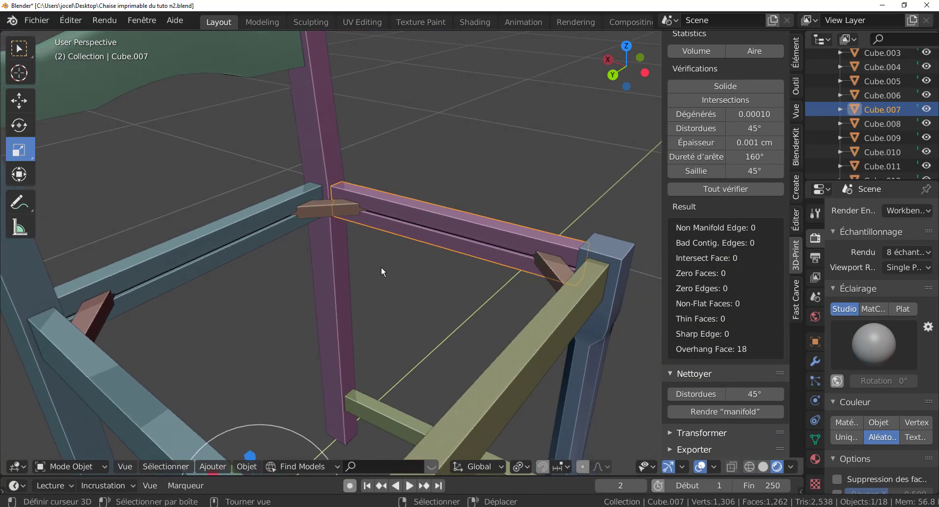
{"action": "scroll", "coordinate": [315, 181], "scroll_direction": "up", "scroll_amount": 5}
{"action": "left_click_drag", "start_coordinate": [316, 183], "coordinate": [319, 238]}
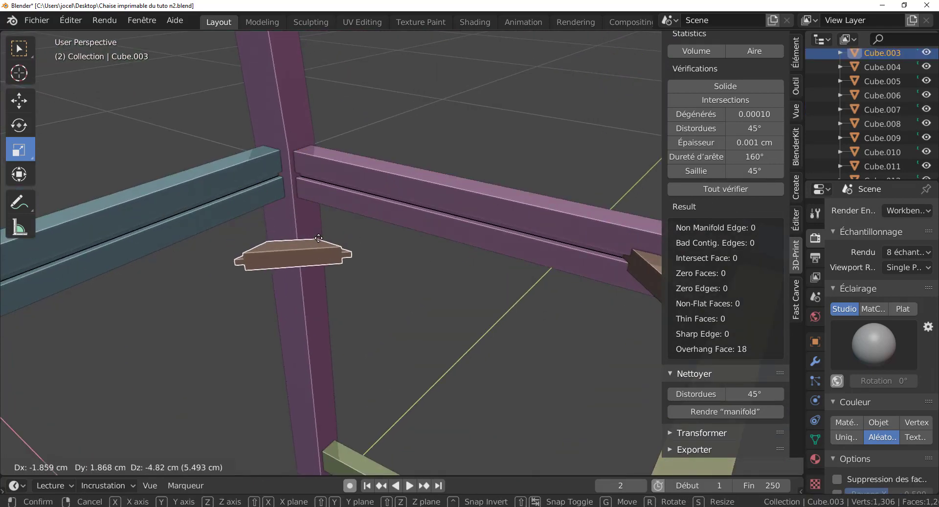
{"action": "key", "text": "Escape"}
{"action": "scroll", "coordinate": [402, 201], "scroll_direction": "up", "scroll_amount": 1}
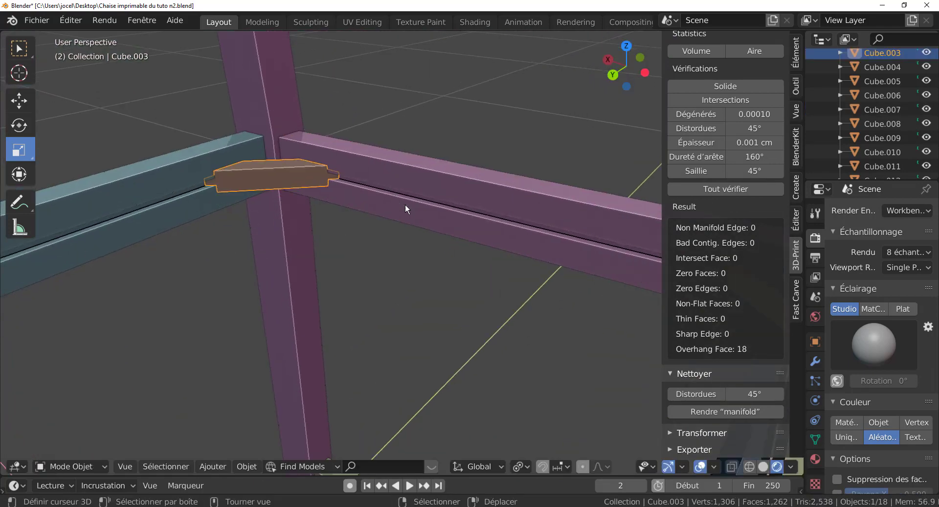
{"action": "scroll", "coordinate": [404, 196], "scroll_direction": "up", "scroll_amount": 2}
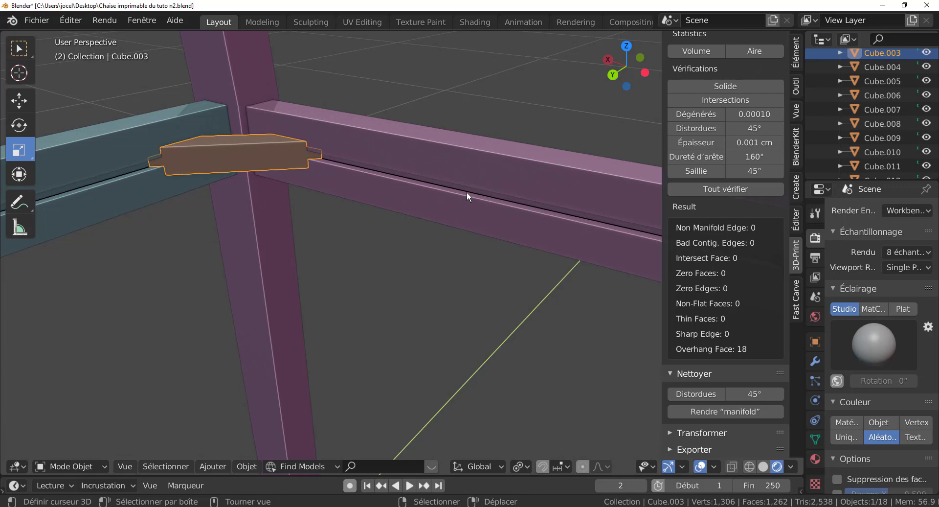
{"action": "scroll", "coordinate": [495, 260], "scroll_direction": "down", "scroll_amount": 2}
{"action": "scroll", "coordinate": [495, 261], "scroll_direction": "down", "scroll_amount": 2}
{"action": "scroll", "coordinate": [494, 260], "scroll_direction": "down", "scroll_amount": 2}
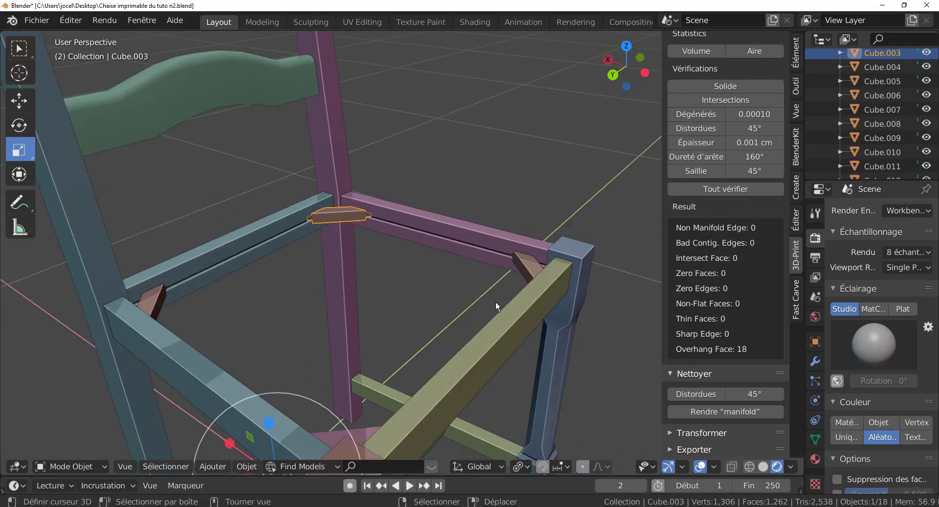
{"action": "middle_click_drag", "start_coordinate": [485, 290], "coordinate": [395, 286]}
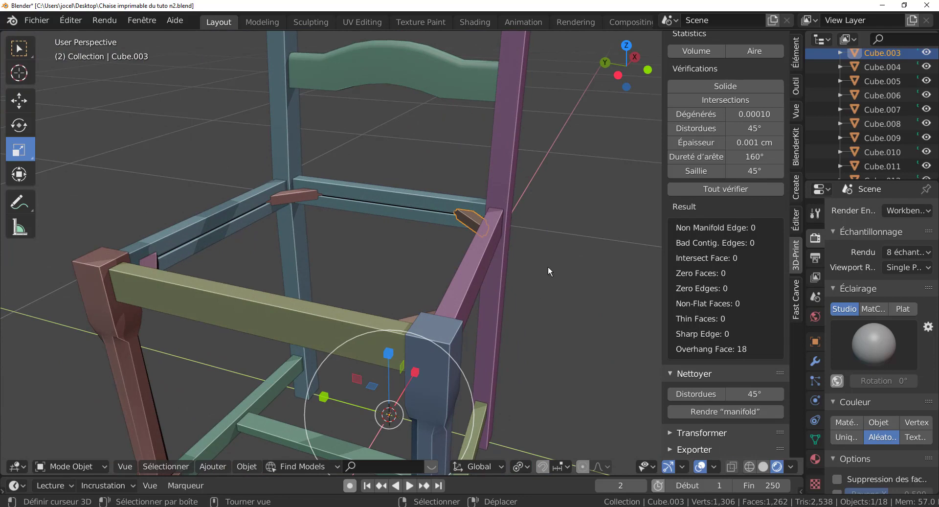
{"action": "scroll", "coordinate": [552, 283], "scroll_direction": "down", "scroll_amount": 2}
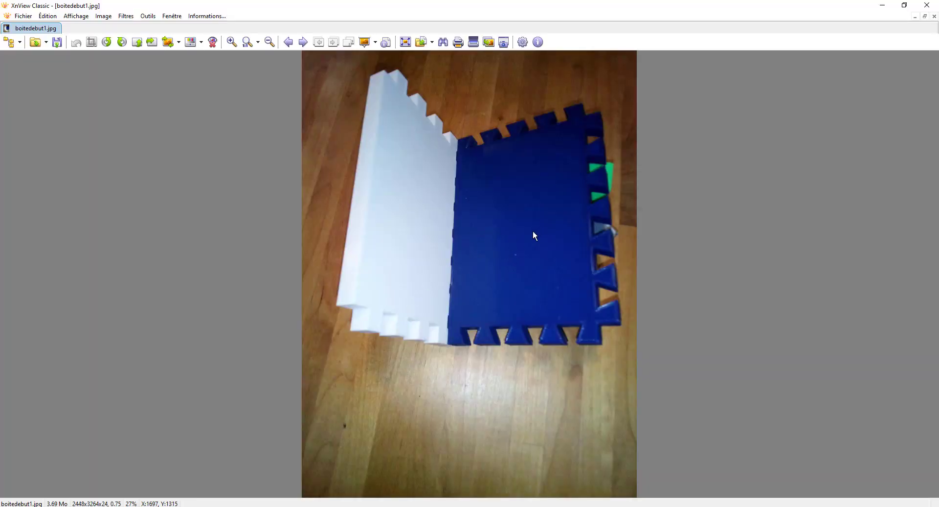
- Advance to boitedebut2.jpg and zoom in on the joined blue and white panels
{"action": "scroll", "coordinate": [474, 234], "scroll_direction": "up", "scroll_amount": 1}
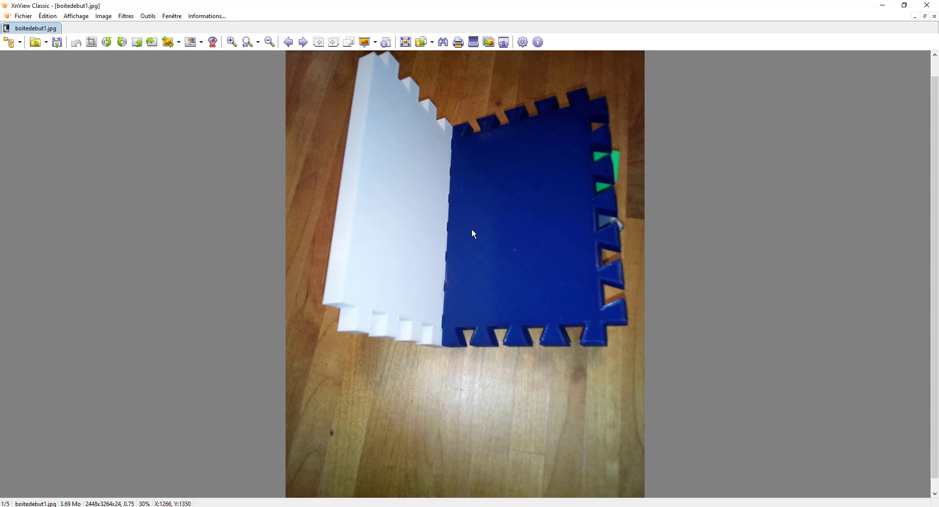
{"action": "scroll", "coordinate": [474, 233], "scroll_direction": "up", "scroll_amount": 3}
{"action": "scroll", "coordinate": [474, 233], "scroll_direction": "down", "scroll_amount": 1}
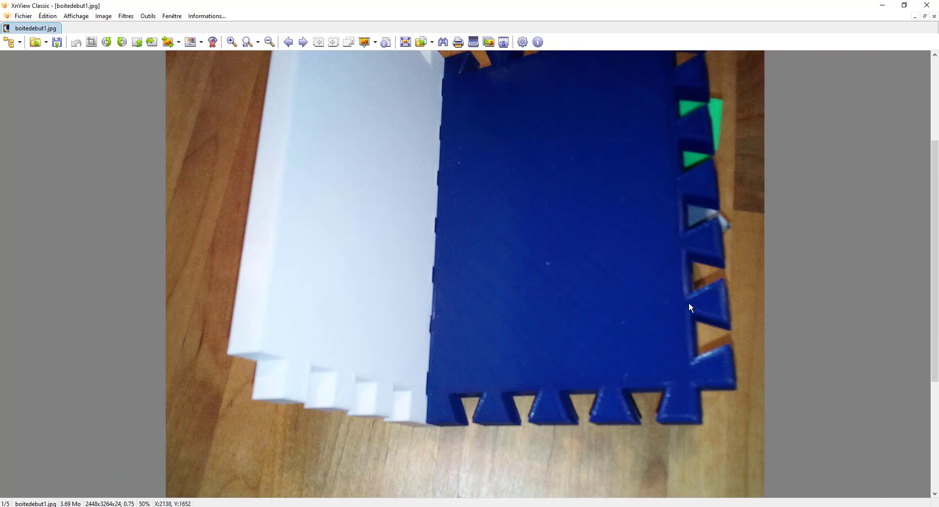
{"action": "left_click", "coordinate": [304, 42]}
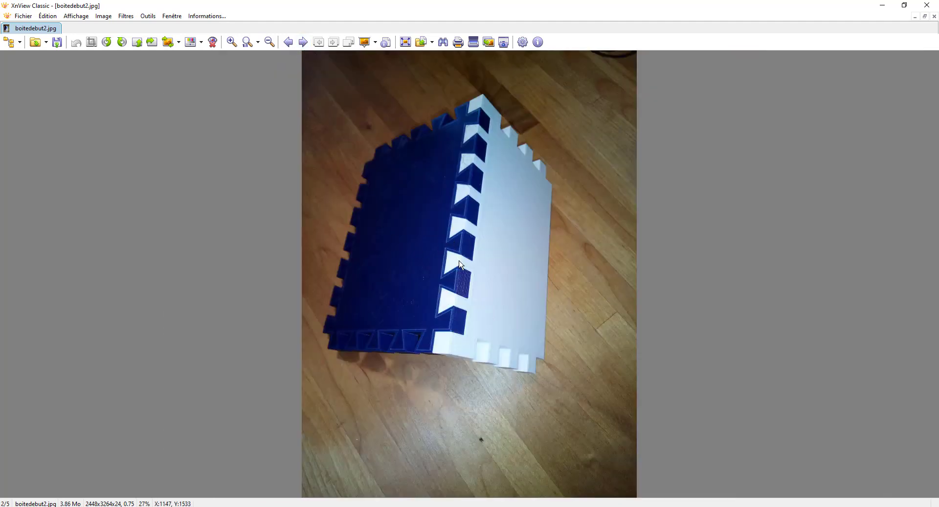
{"action": "scroll", "coordinate": [459, 260], "scroll_direction": "up", "scroll_amount": 1}
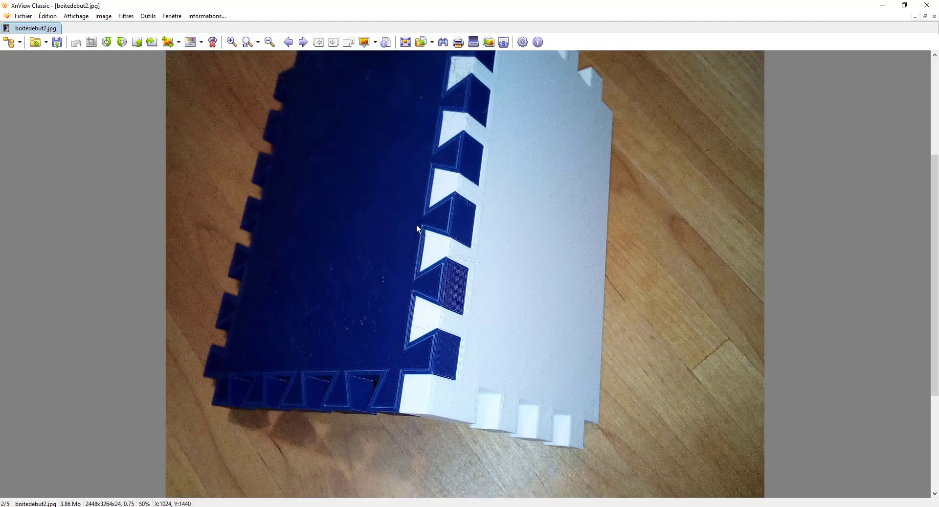
{"action": "scroll", "coordinate": [421, 226], "scroll_direction": "up", "scroll_amount": 1}
{"action": "scroll", "coordinate": [426, 241], "scroll_direction": "up", "scroll_amount": 1}
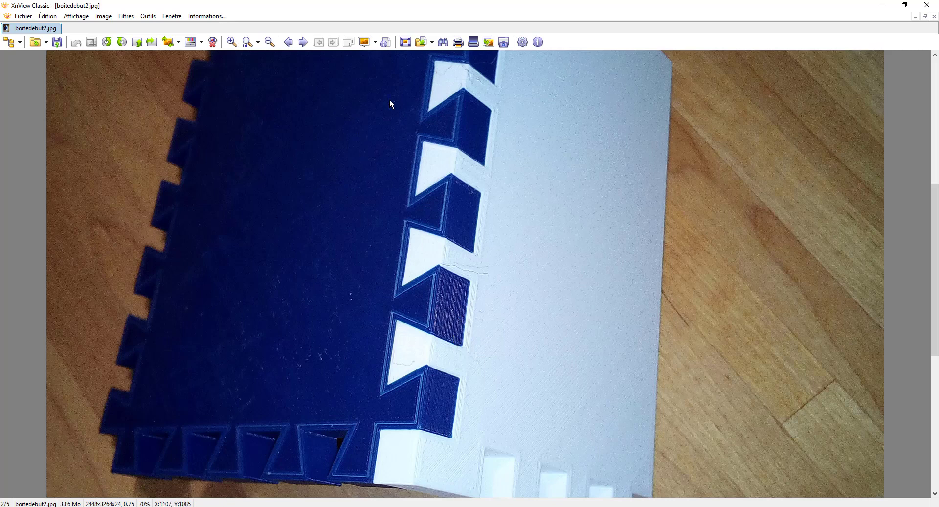
- View boitedebut3.jpg zoomed on the small printed pieces, then switch back to Blender
{"action": "left_click", "coordinate": [304, 46]}
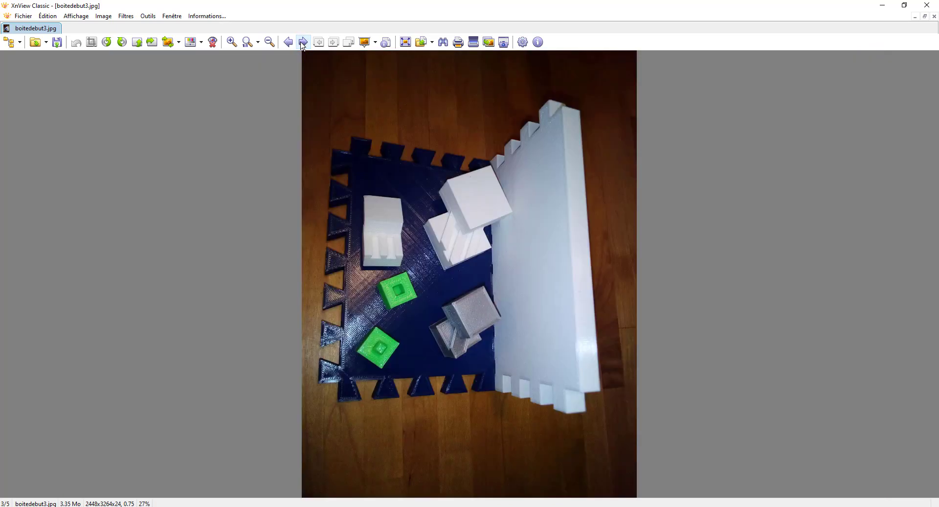
{"action": "scroll", "coordinate": [383, 275], "scroll_direction": "up", "scroll_amount": 1}
{"action": "scroll", "coordinate": [383, 275], "scroll_direction": "up", "scroll_amount": 1}
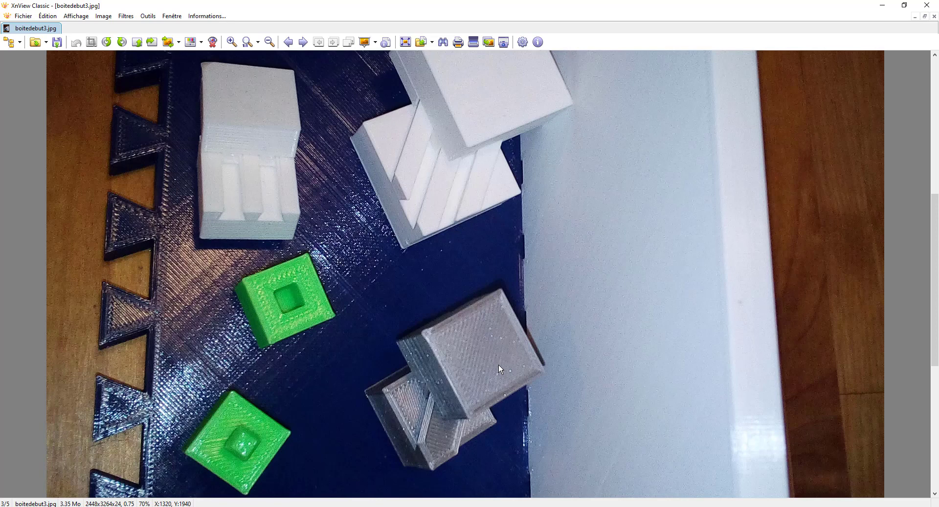
{"action": "scroll", "coordinate": [419, 401], "scroll_direction": "up", "scroll_amount": 3}
{"action": "scroll", "coordinate": [420, 404], "scroll_direction": "down", "scroll_amount": 2}
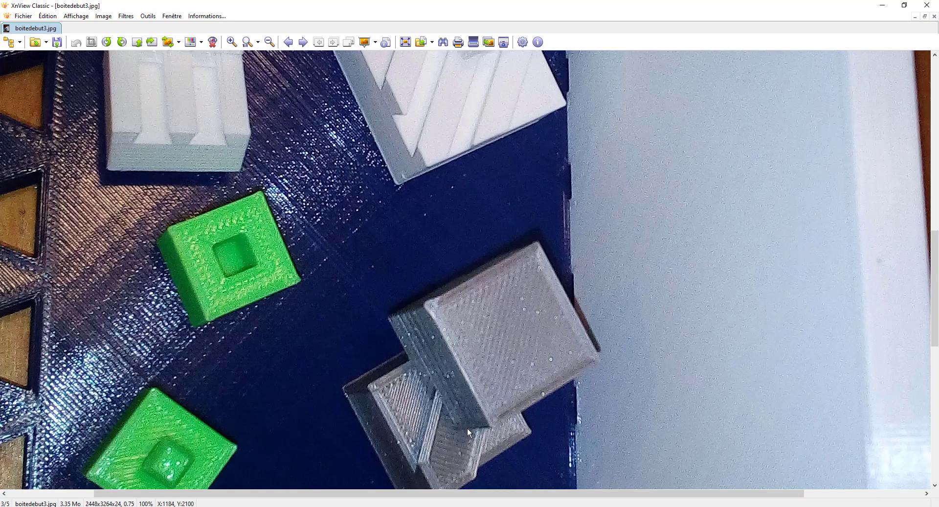
{"action": "scroll", "coordinate": [438, 348], "scroll_direction": "down", "scroll_amount": 1}
{"action": "scroll", "coordinate": [439, 349], "scroll_direction": "down", "scroll_amount": 1}
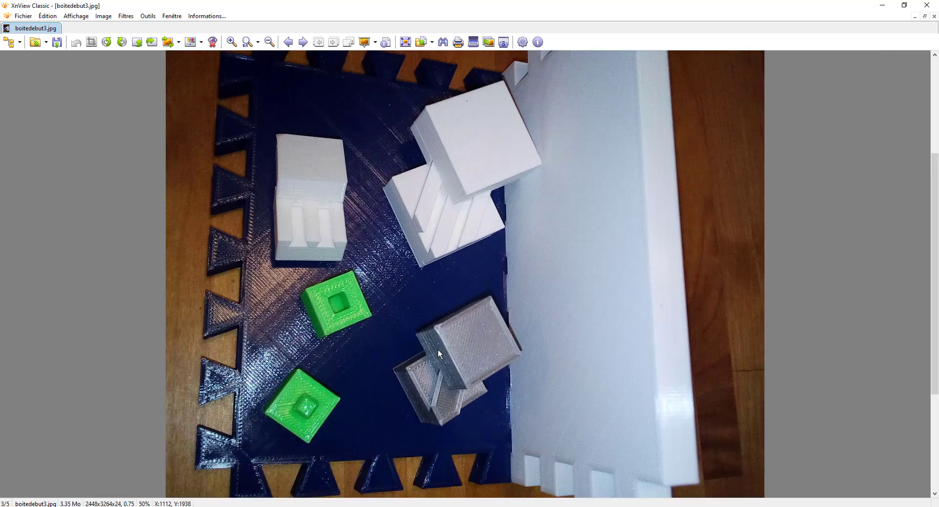
{"action": "scroll", "coordinate": [439, 349], "scroll_direction": "down", "scroll_amount": 2}
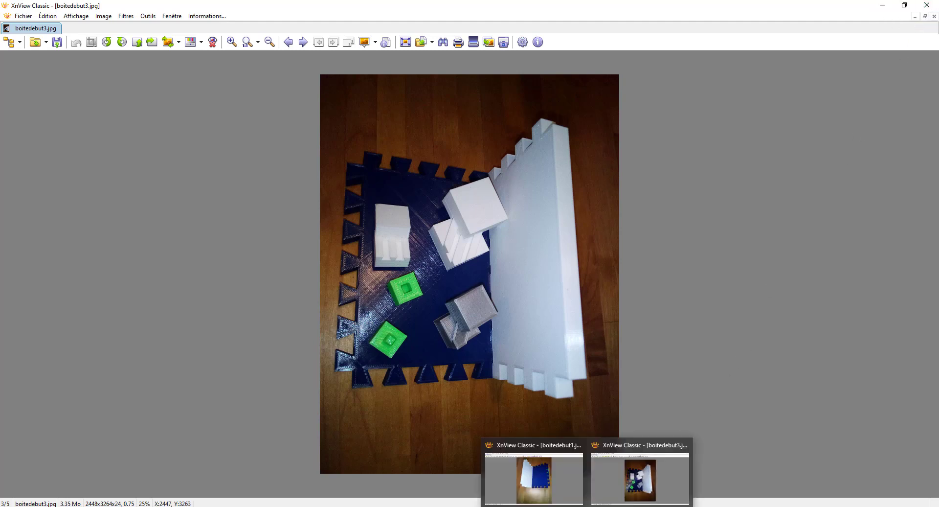
{"action": "left_click", "coordinate": [681, 469]}
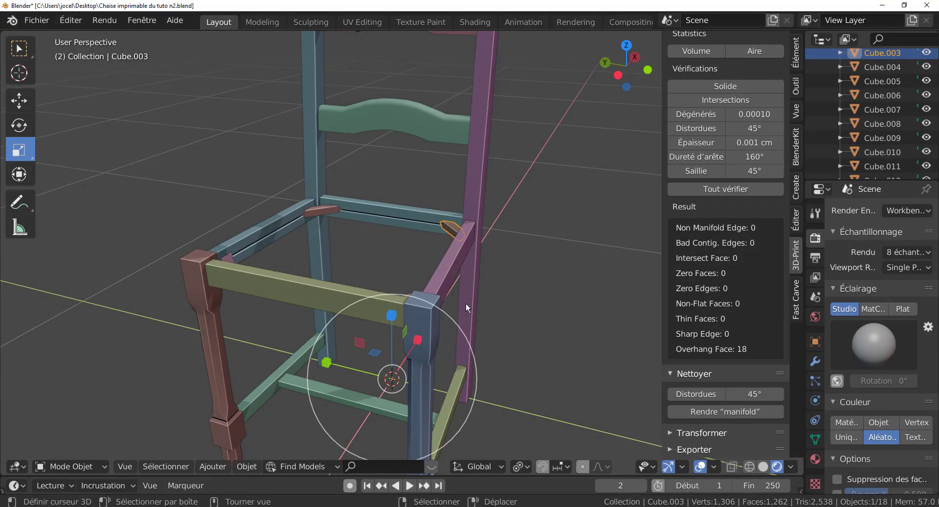
- Collapse the 3D-Print checks sidebar to free up the viewport around the chair
{"action": "scroll", "coordinate": [557, 304], "scroll_direction": "down", "scroll_amount": 1}
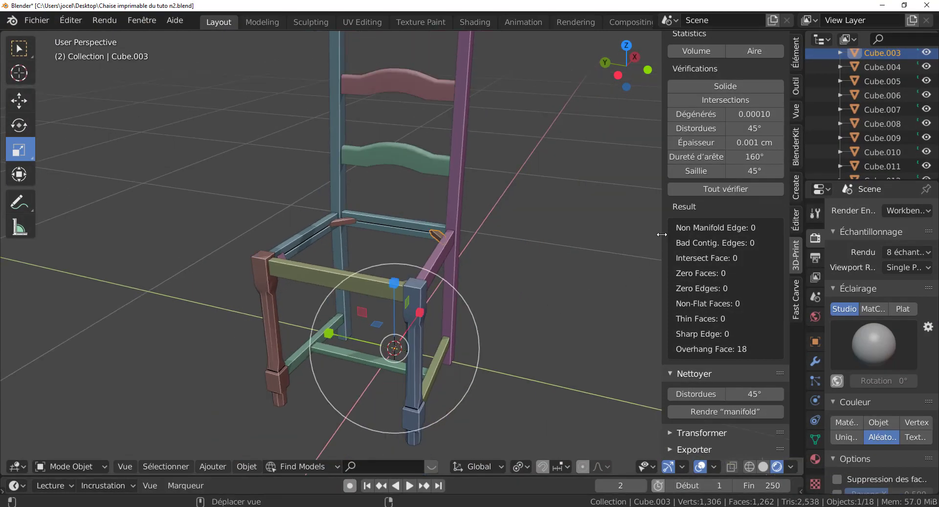
{"action": "left_click_drag", "start_coordinate": [662, 234], "coordinate": [798, 240]}
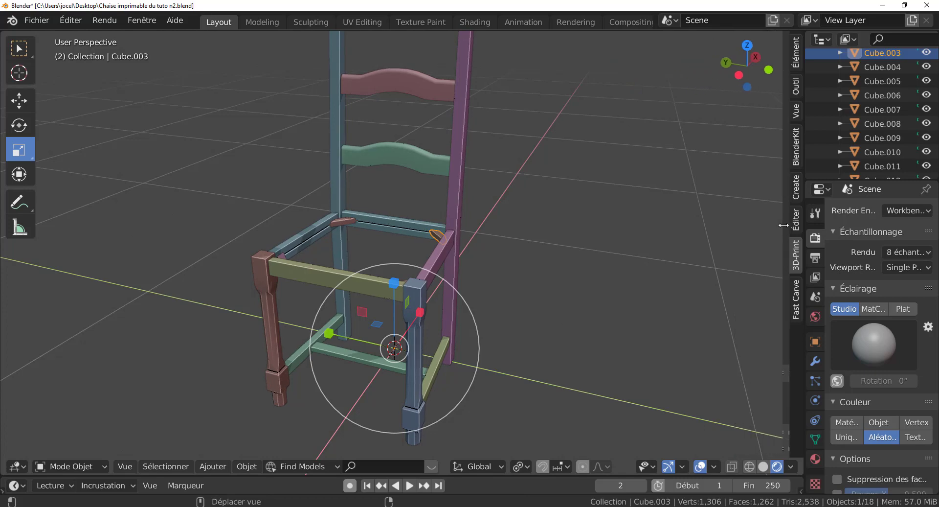
{"action": "mouse_move", "coordinate": [646, 254]}
{"action": "middle_mouse_down"}
{"action": "mouse_move", "coordinate": [547, 248]}
{"action": "mouse_move", "coordinate": [583, 264]}
{"action": "middle_mouse_up"}
- Deselect all parts so the assembled 18-object chair has nothing selected
{"action": "scroll", "coordinate": [507, 287], "scroll_direction": "up", "scroll_amount": 2}
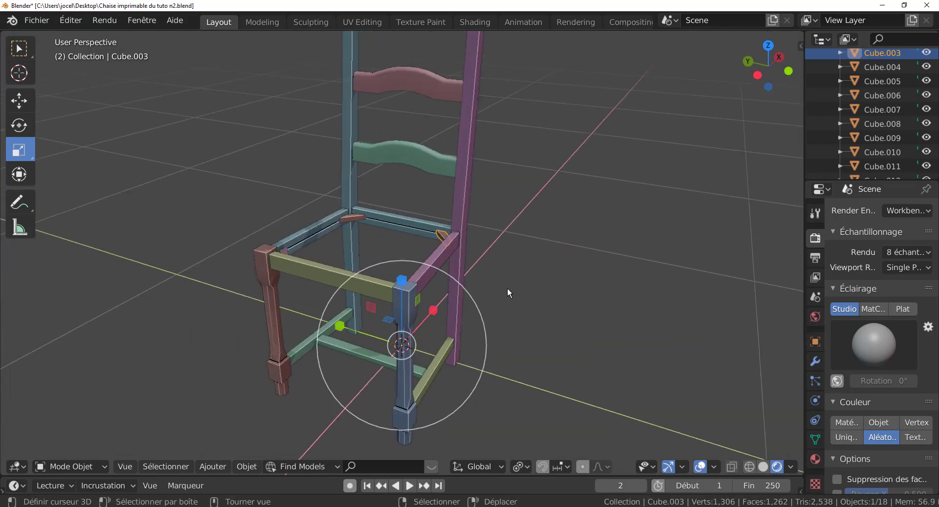
{"action": "scroll", "coordinate": [472, 247], "scroll_direction": "up", "scroll_amount": 2}
{"action": "left_click", "coordinate": [533, 251]}
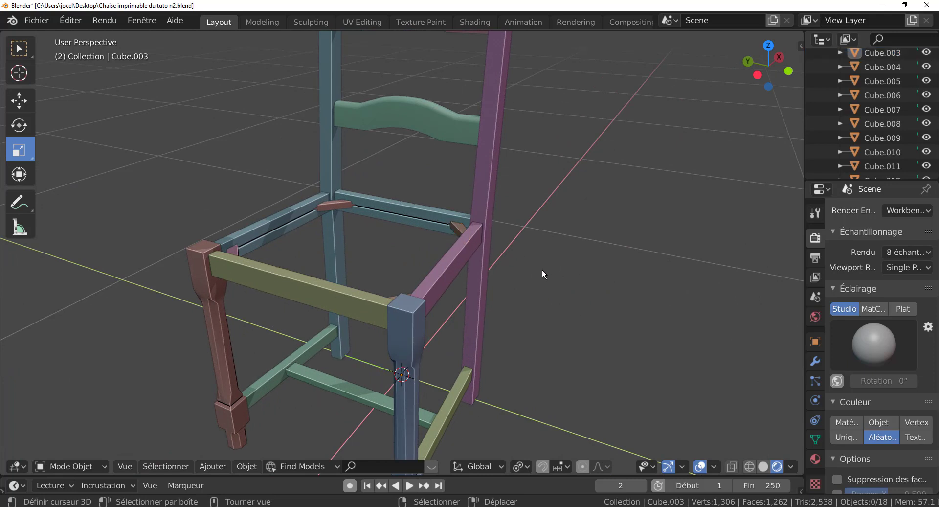
{"action": "scroll", "coordinate": [543, 271], "scroll_direction": "down", "scroll_amount": 1}
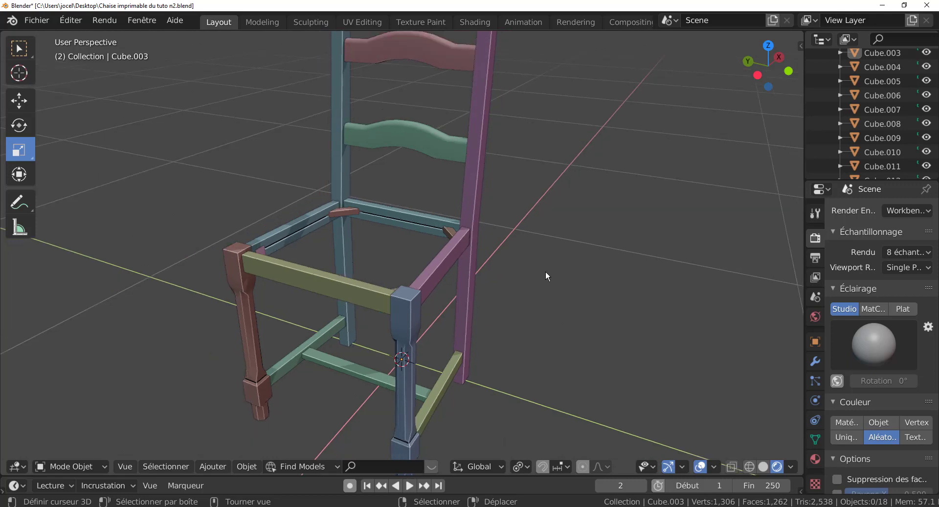
{"action": "scroll", "coordinate": [546, 273], "scroll_direction": "down", "scroll_amount": 1}
{"action": "scroll", "coordinate": [546, 273], "scroll_direction": "down", "scroll_amount": 1}
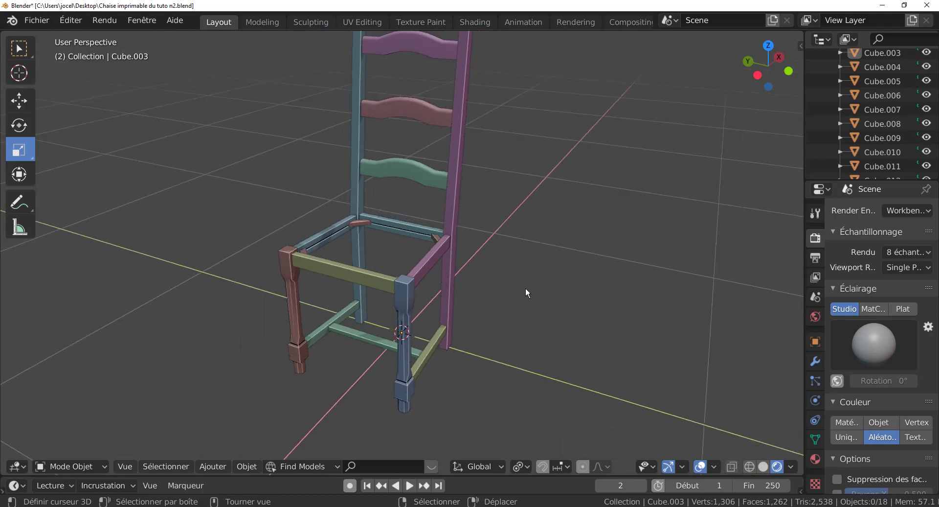
{"action": "mouse_move", "coordinate": [526, 289]}
{"action": "middle_mouse_down"}
{"action": "mouse_move", "coordinate": [527, 278]}
{"action": "mouse_move", "coordinate": [549, 281]}
{"action": "middle_mouse_up"}
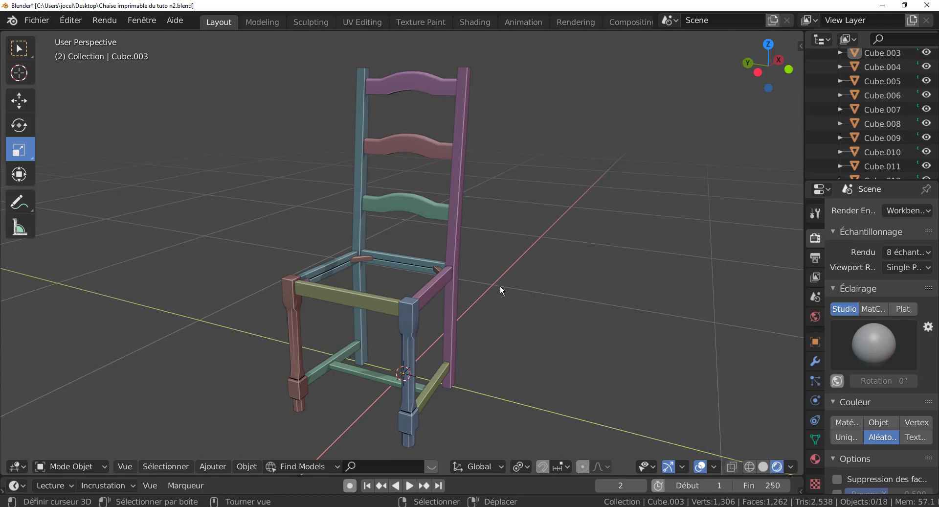
{"action": "scroll", "coordinate": [500, 285], "scroll_direction": "up", "scroll_amount": 1}
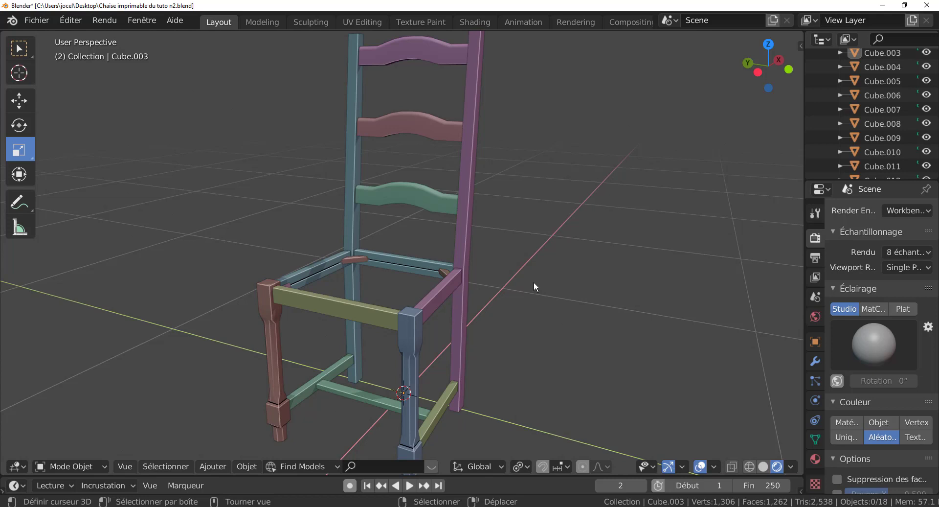
{"action": "scroll", "coordinate": [534, 286], "scroll_direction": "up", "scroll_amount": 2}
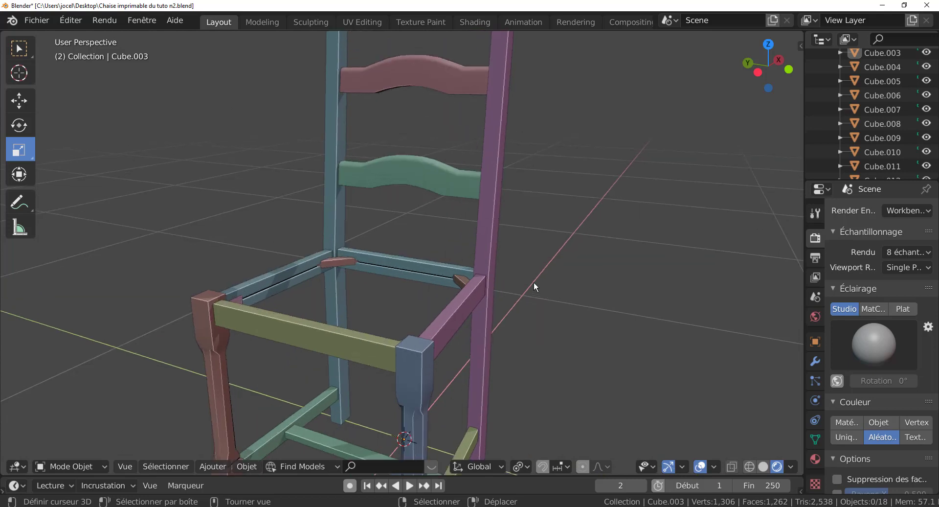
{"action": "scroll", "coordinate": [534, 286], "scroll_direction": "up", "scroll_amount": 3}
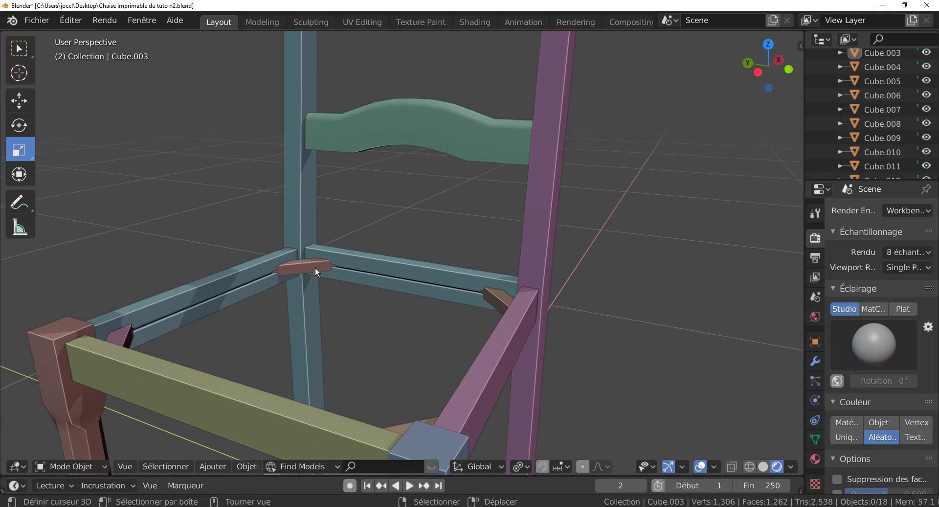
{"action": "scroll", "coordinate": [559, 282], "scroll_direction": "down", "scroll_amount": 5}
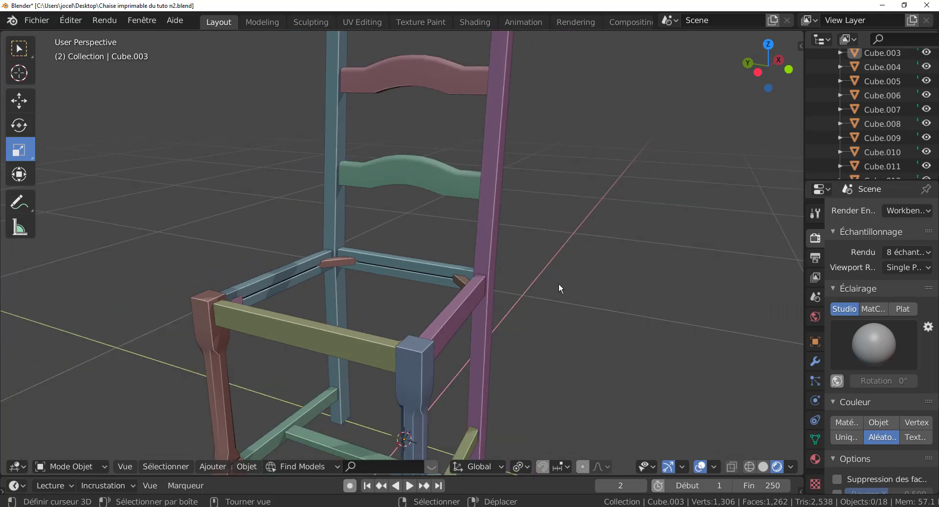
{"action": "scroll", "coordinate": [559, 282], "scroll_direction": "down", "scroll_amount": 2}
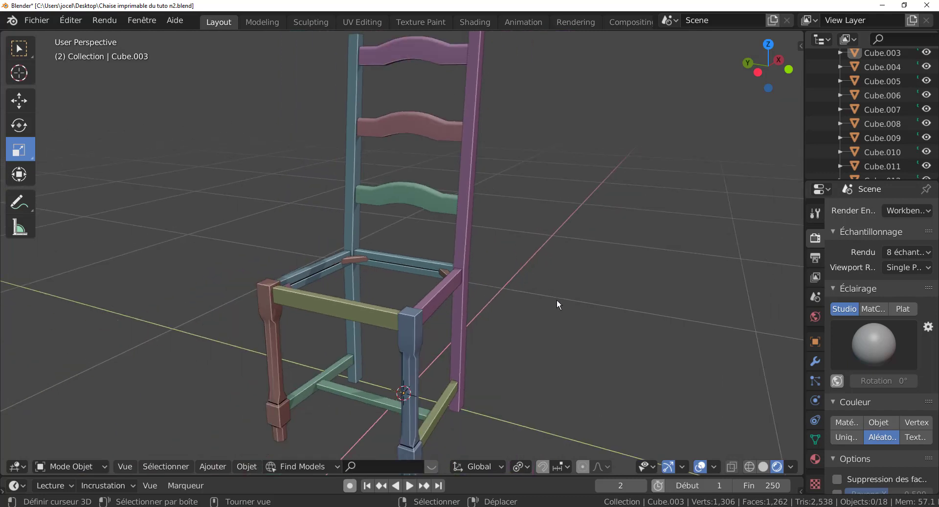